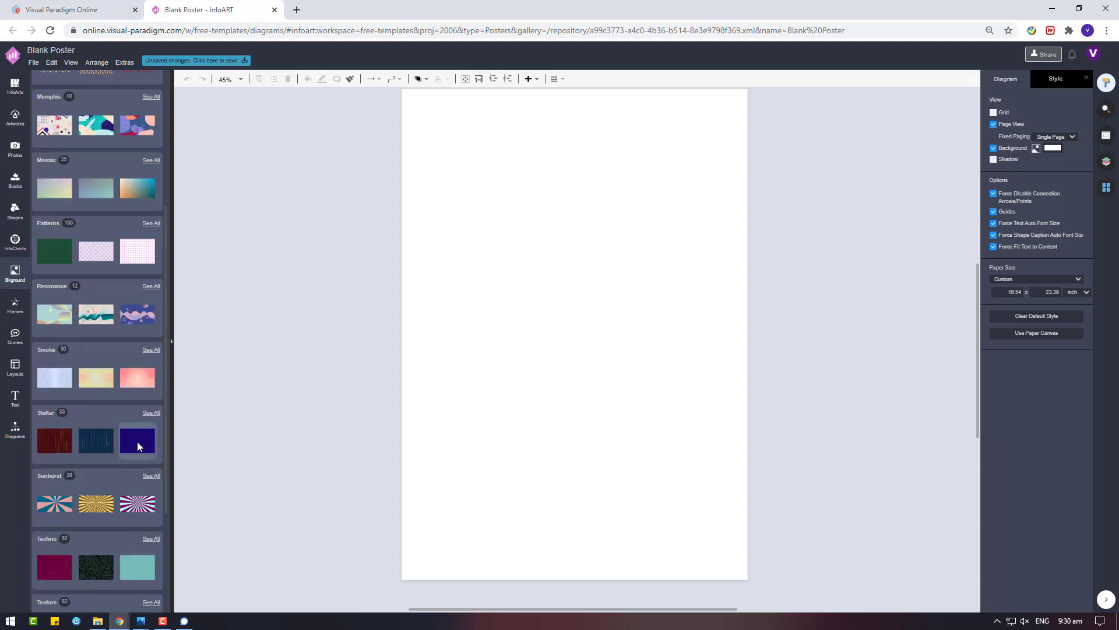
Try several Weather cloud backgrounds and keep the light peach-pink clouds filling the page
click(152, 561)
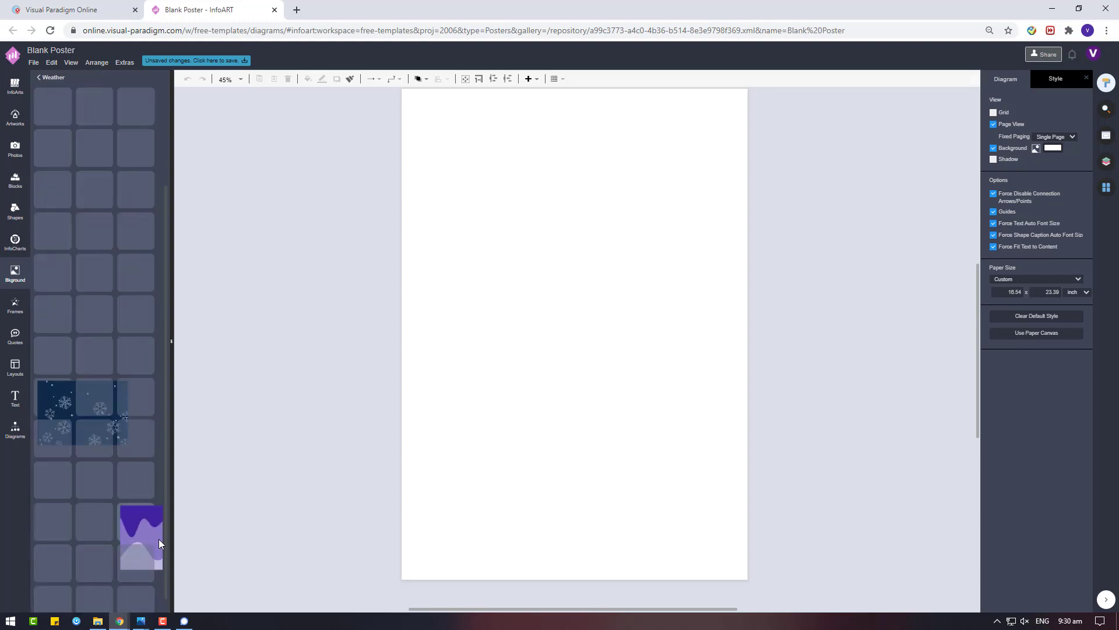
click(133, 233)
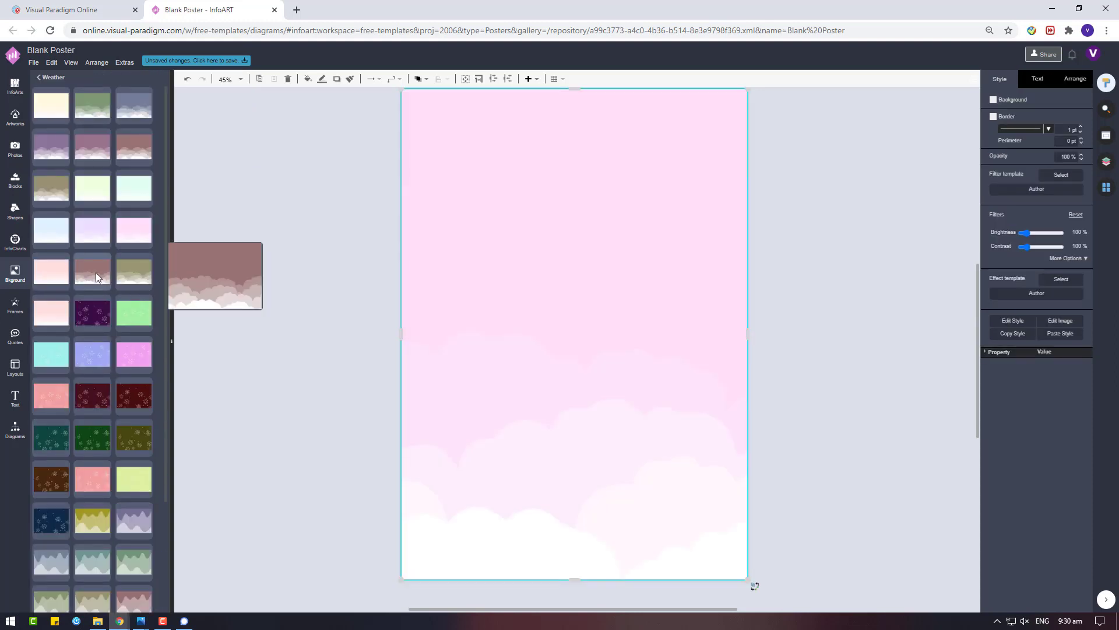
click(51, 271)
click(108, 275)
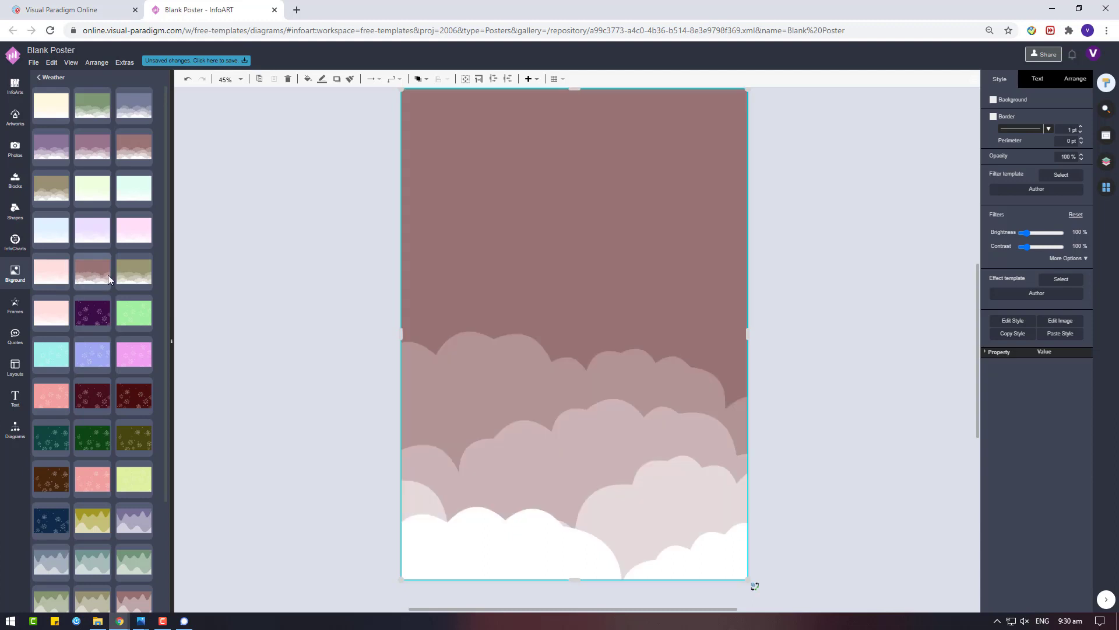
click(50, 319)
click(51, 230)
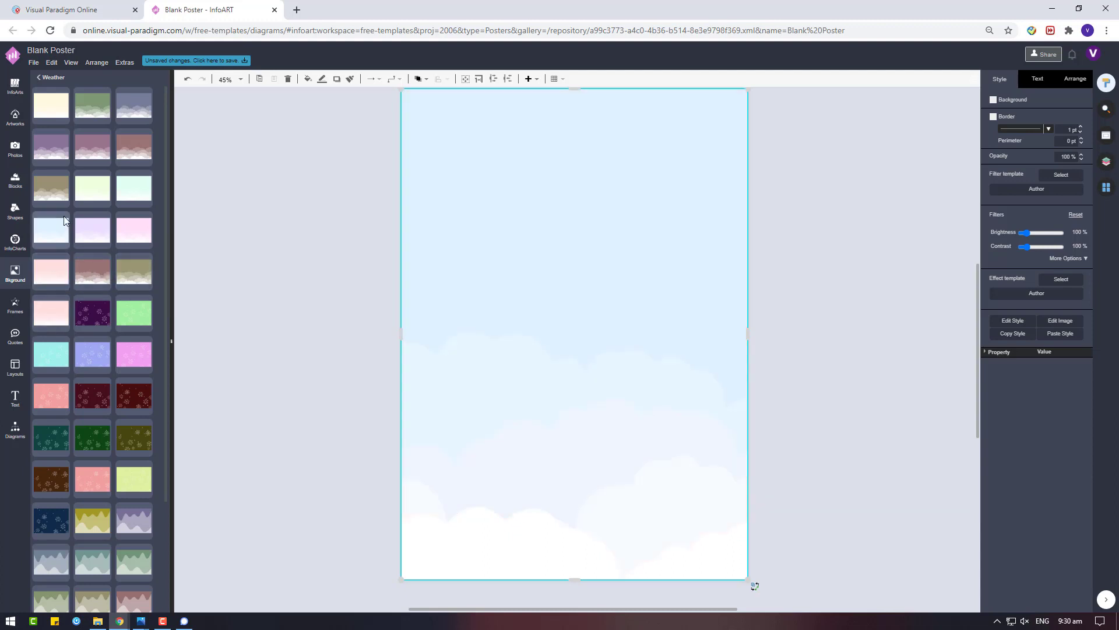
click(123, 156)
click(150, 101)
scroll(142, 400, down, 3)
click(778, 323)
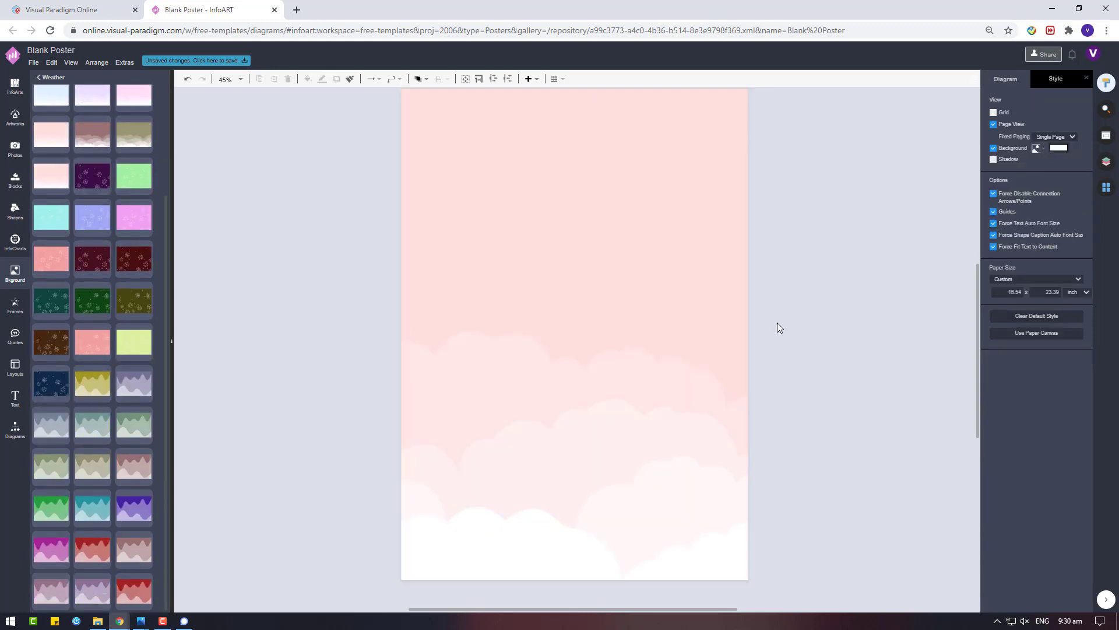
click(16, 117)
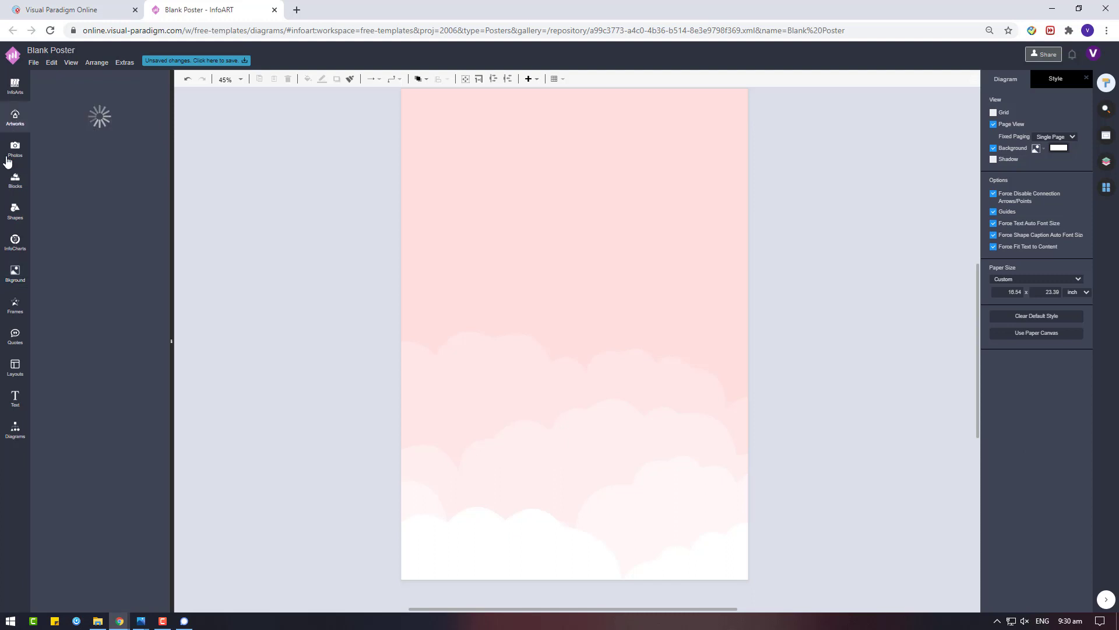
Add a square from Basic Shapes and fill it light green
click(15, 211)
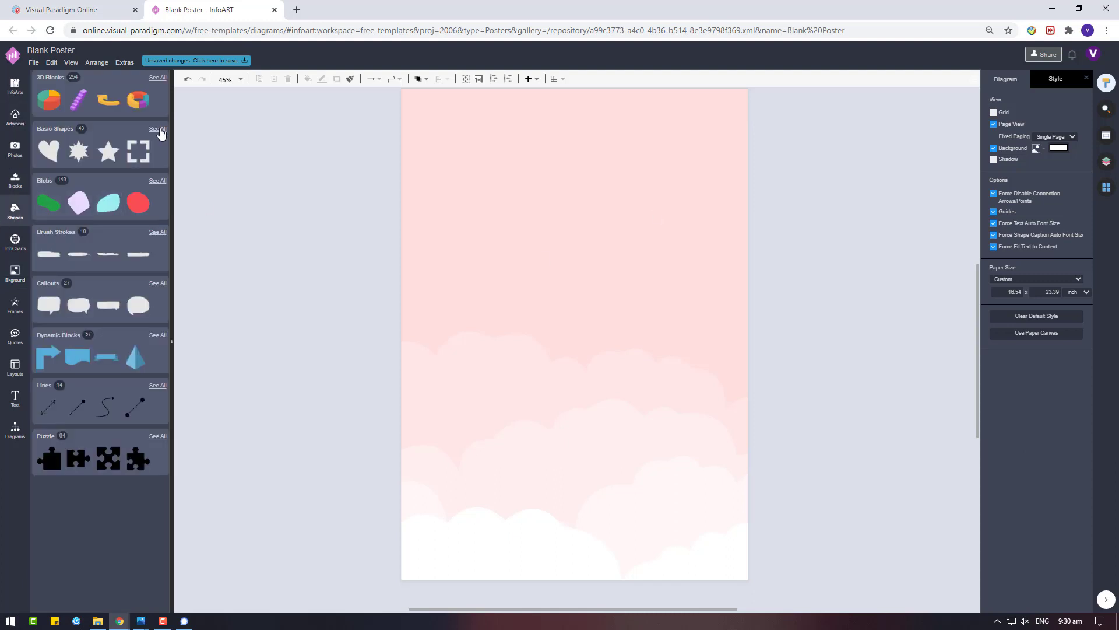
click(158, 129)
drag(107, 340, 494, 380)
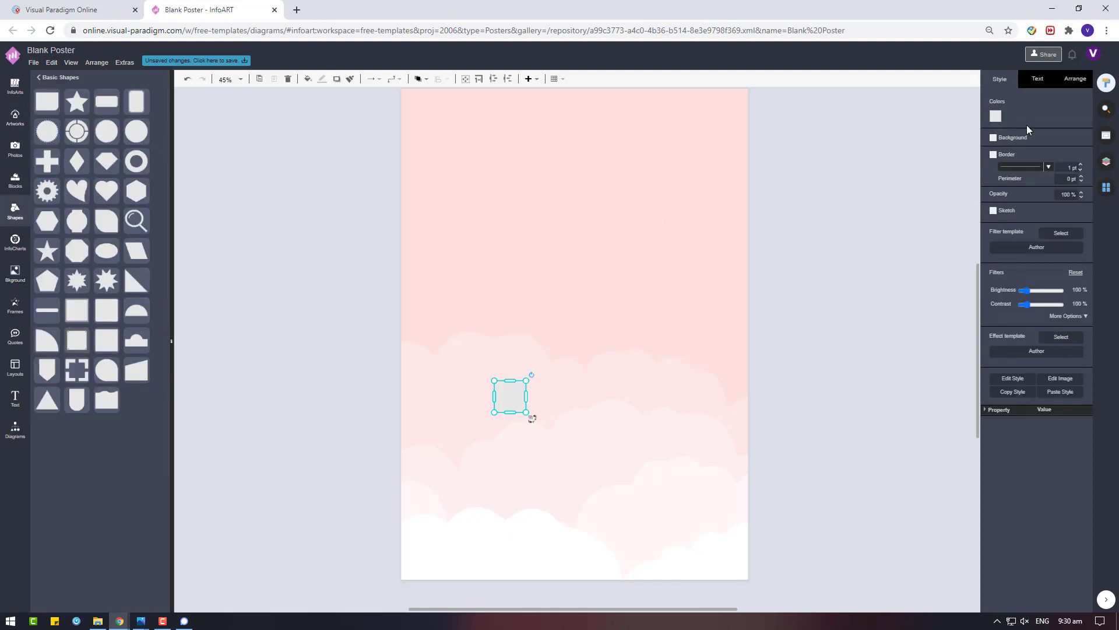
click(996, 116)
click(1022, 228)
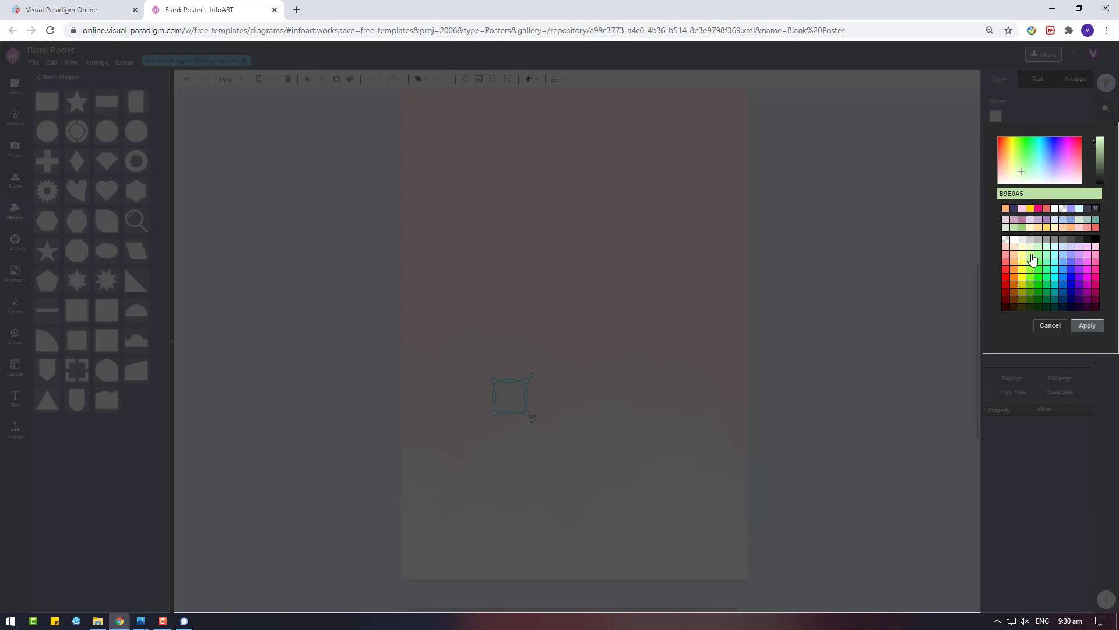
click(1087, 325)
Stretch the green square into a full-width bar along the poster bottom
drag(518, 403, 750, 308)
scroll(421, 408, down, 3)
drag(575, 313, 575, 399)
mouse_move(578, 343)
mouse_down()
mouse_move(578, 332)
mouse_move(578, 343)
mouse_up()
Duplicate the bar, recolour the copy a brighter green, and sit it above the darker band
key(ctrl+c)
key(ctrl+v)
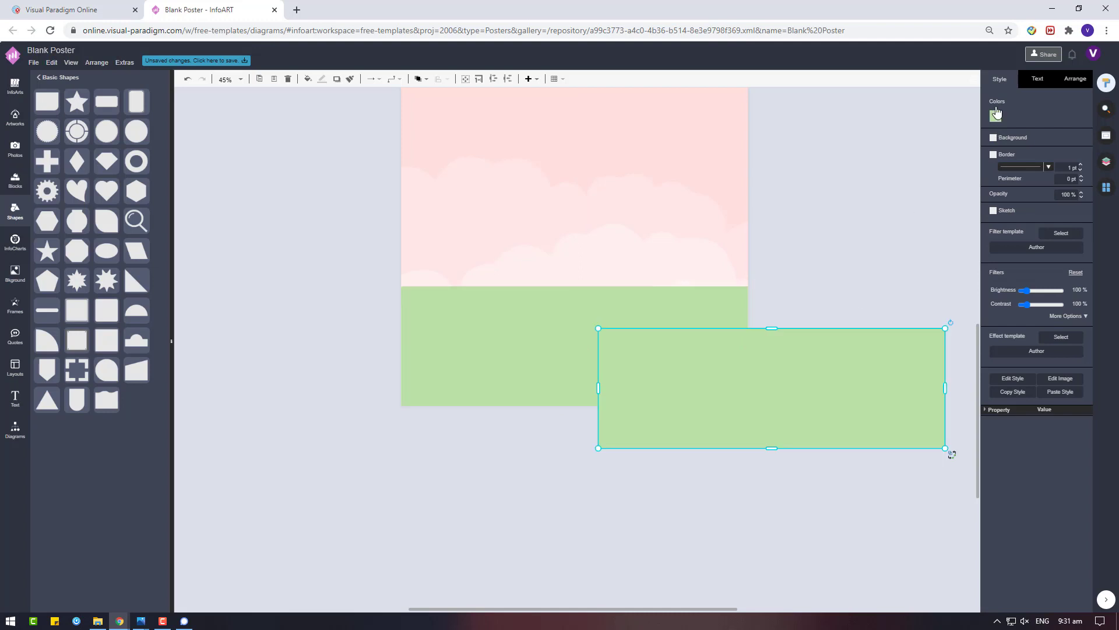
click(1000, 116)
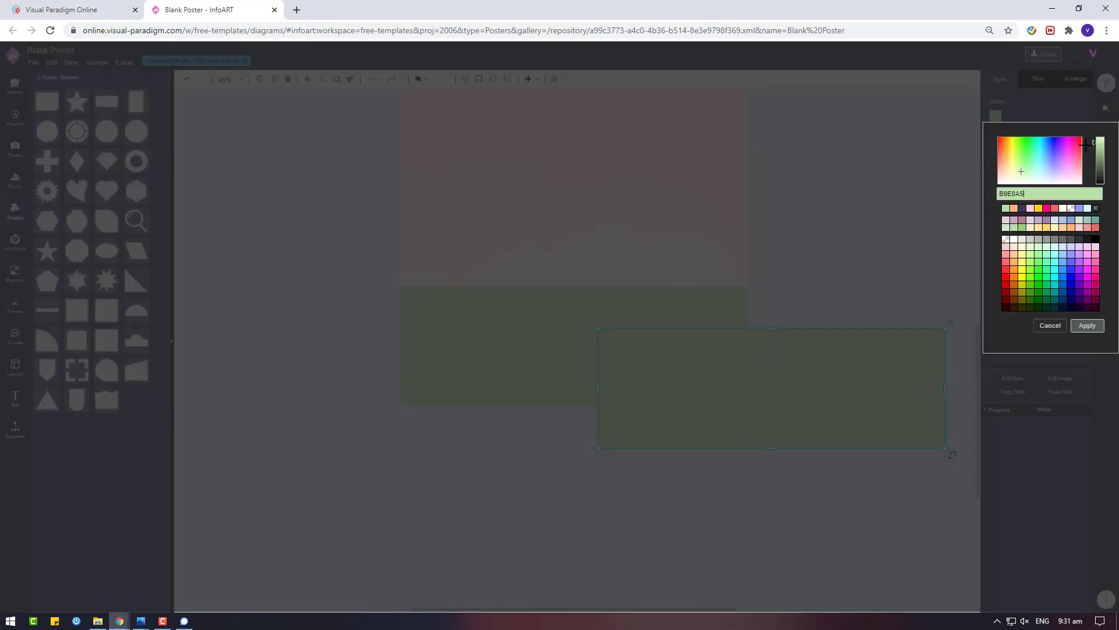
drag(1097, 146, 1097, 138)
click(1087, 325)
drag(795, 379, 598, 272)
drag(575, 222, 575, 273)
click(815, 268)
Adjust the darker band's top edge and give the lighter band 80% opacity
scroll(452, 382, up, 2)
click(596, 421)
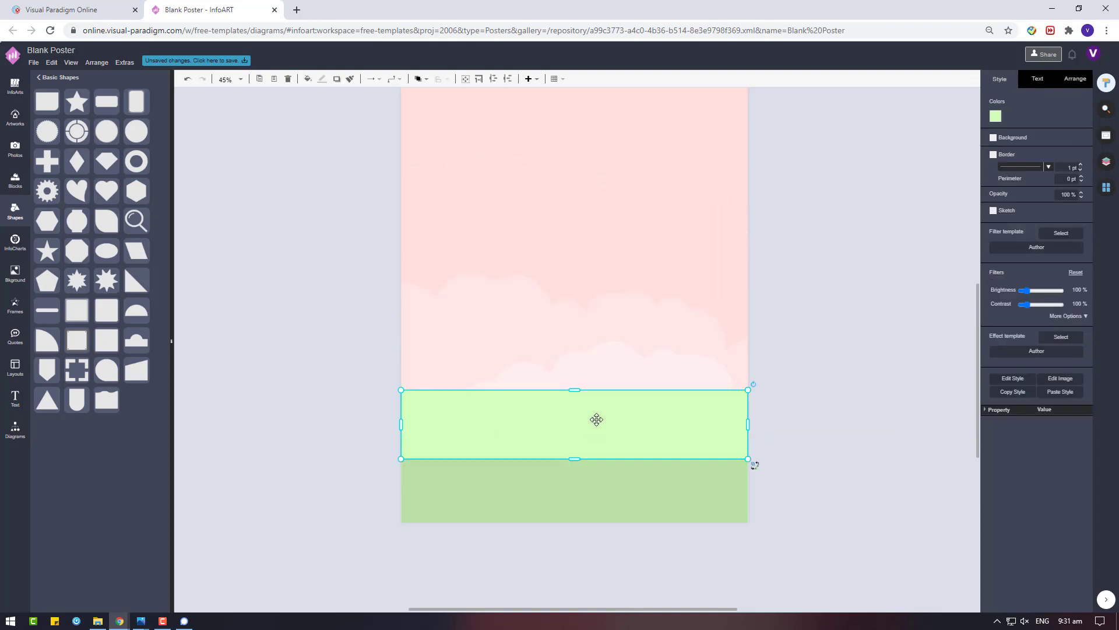
click(633, 495)
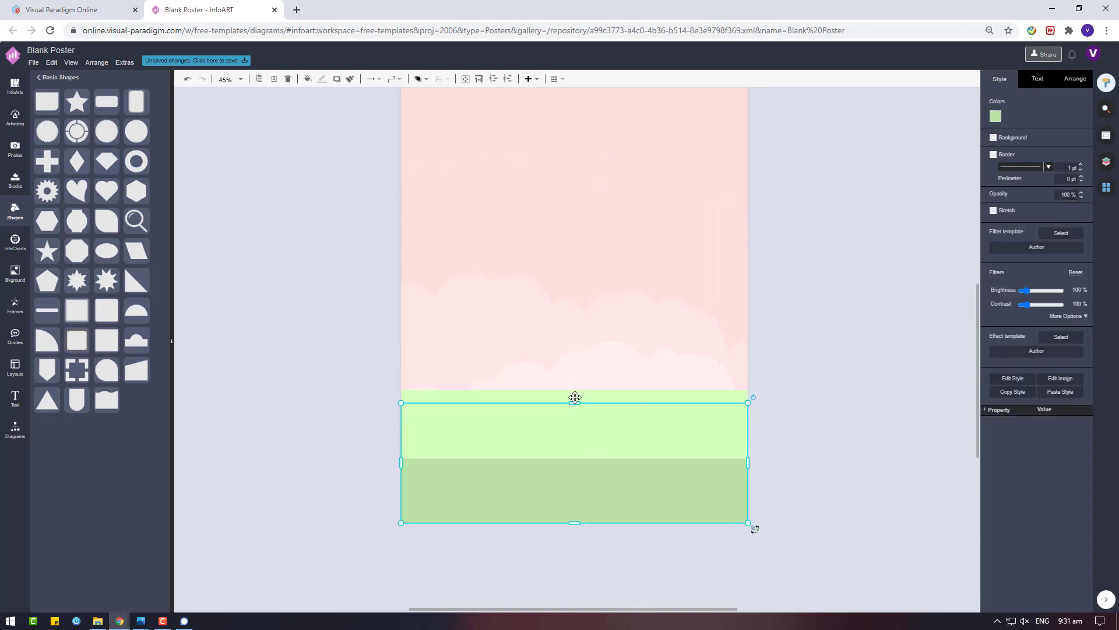
drag(574, 406, 573, 392)
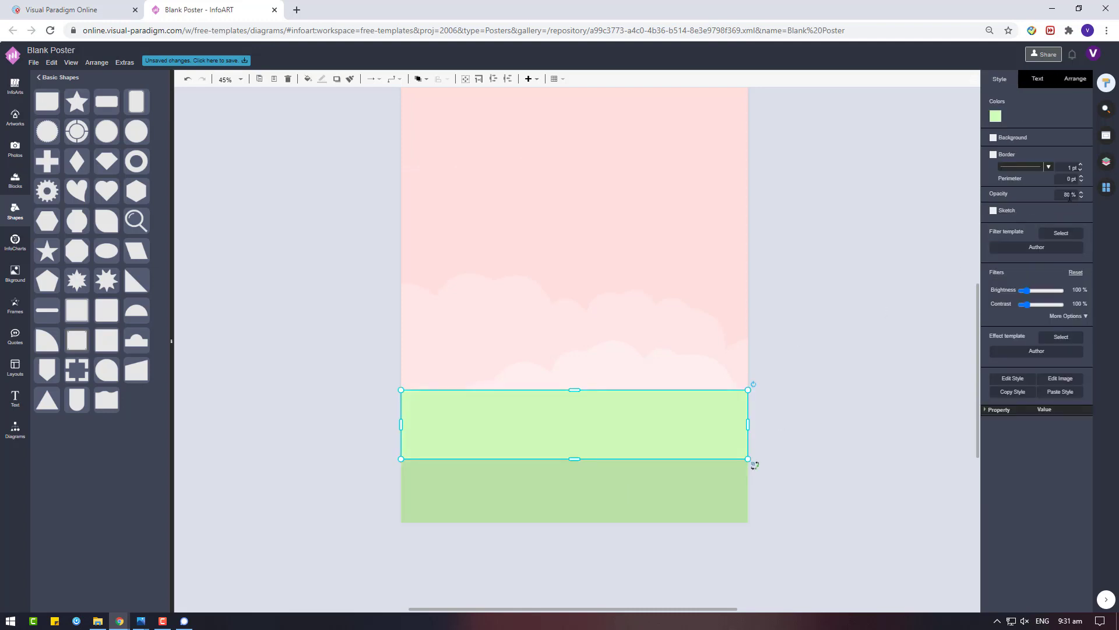
key(Escape)
click(554, 420)
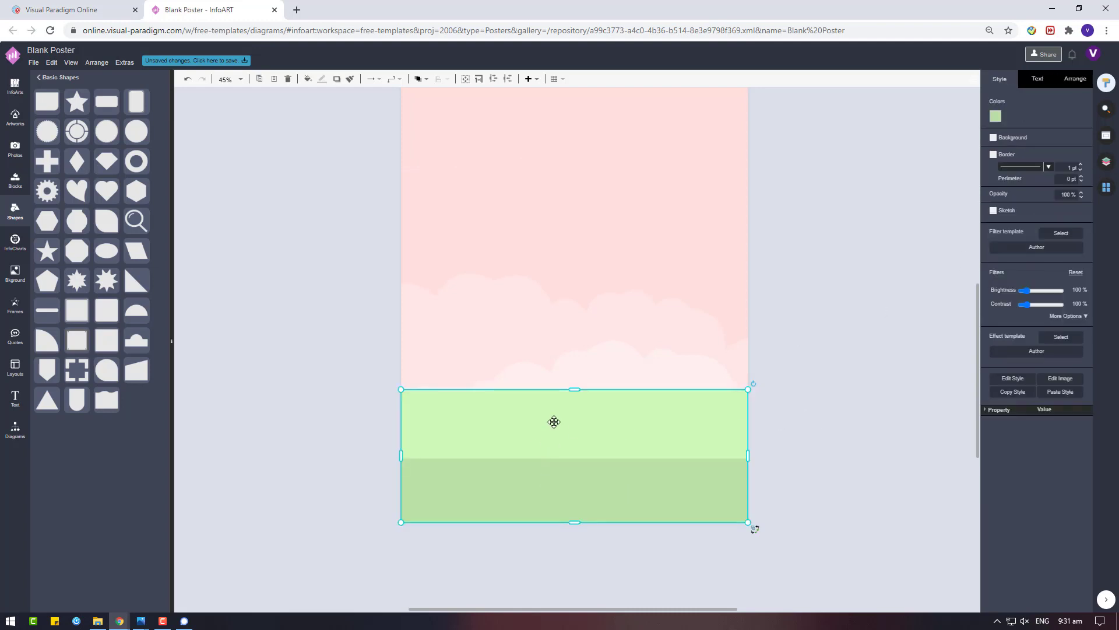
click(1072, 80)
click(824, 345)
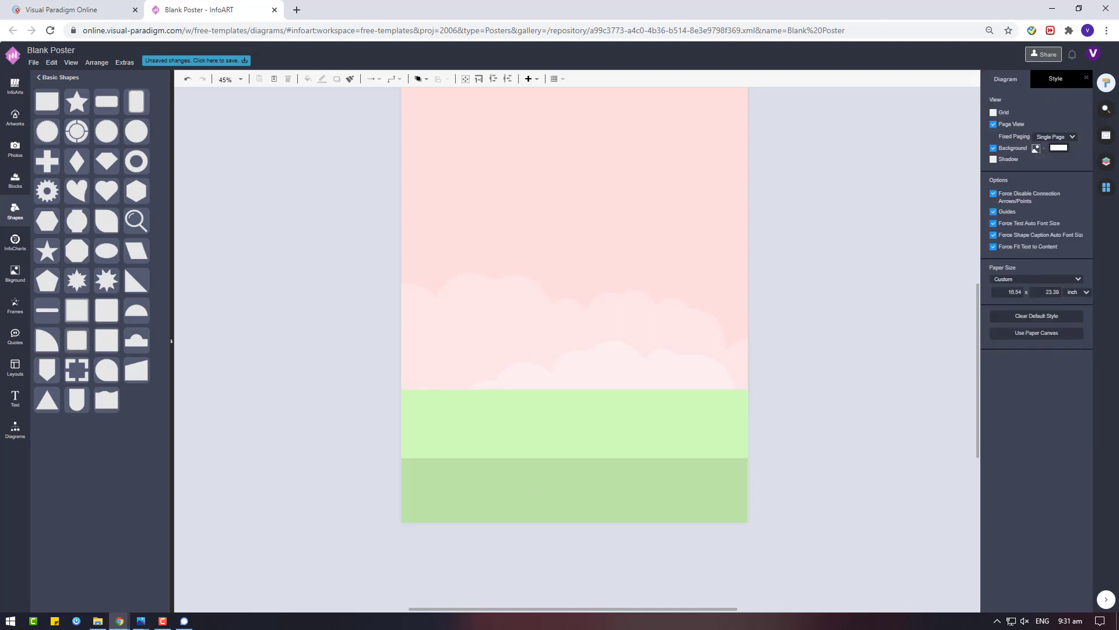
click(15, 118)
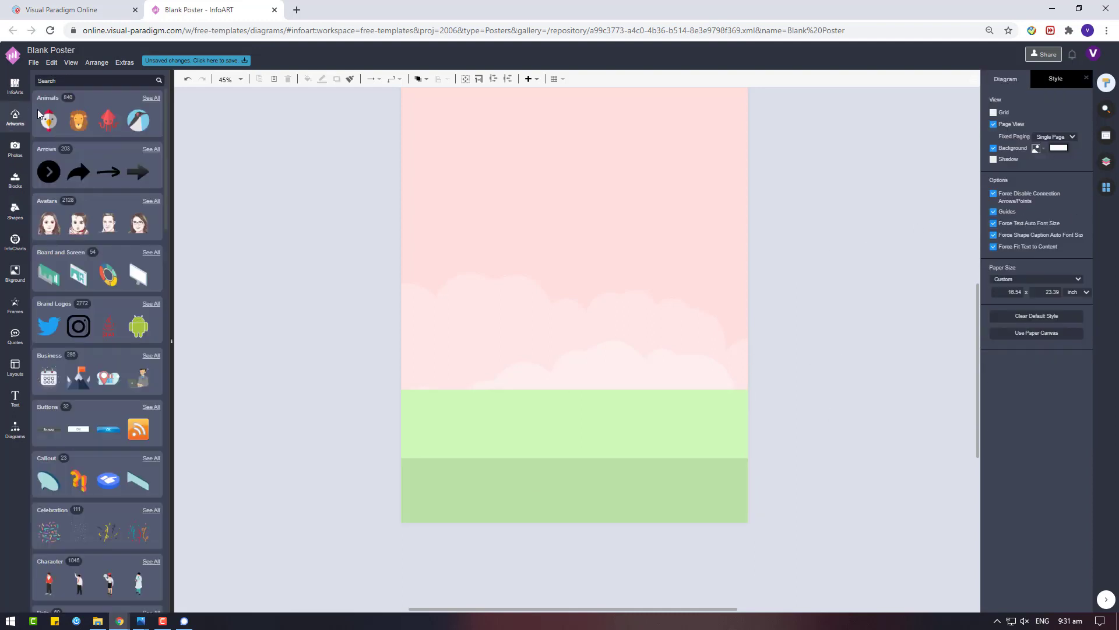
Search artworks for 'egg' and place a large egg in the poster centre
click(62, 82)
text(egg)
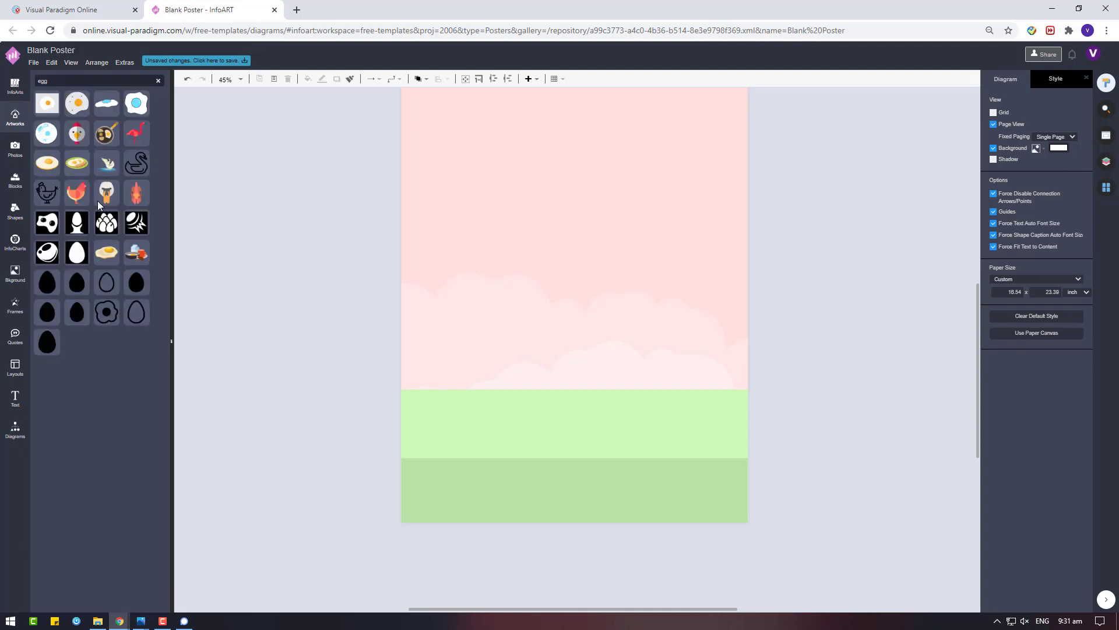
drag(296, 232, 532, 392)
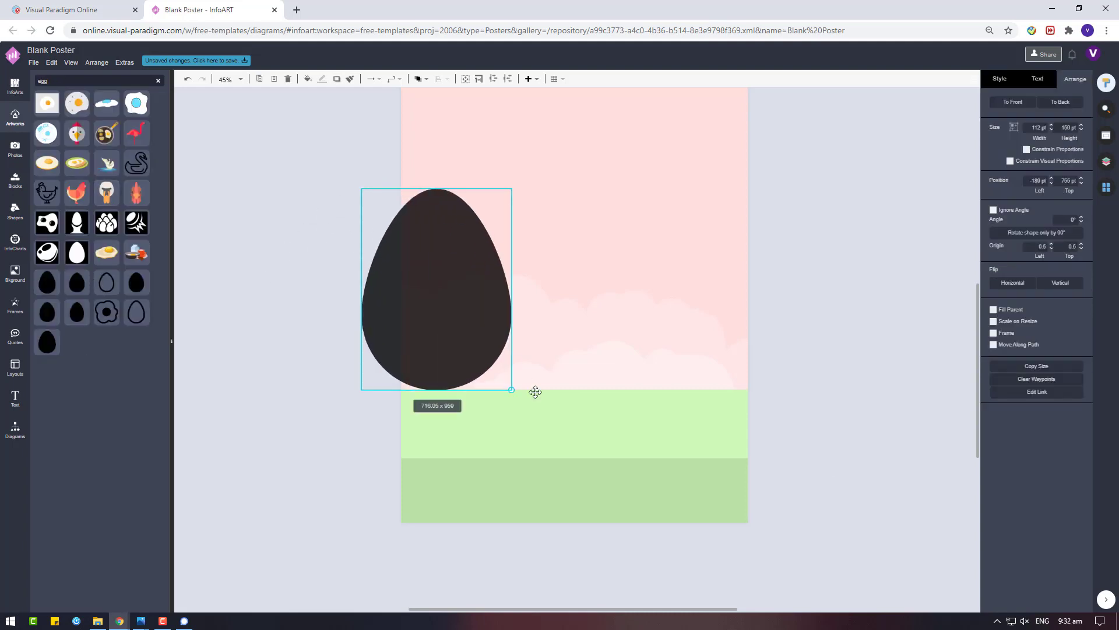
drag(444, 324, 602, 340)
Set the egg's opacity to 100% and give it a pale pink fill
click(1010, 86)
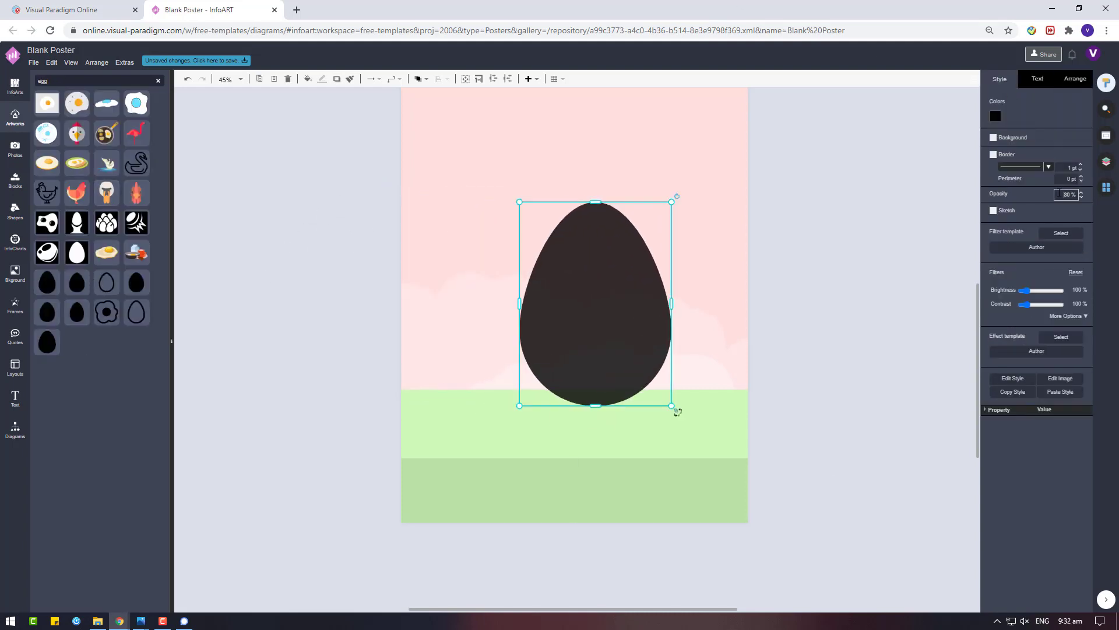
click(1060, 194)
text(100)
key(Return)
click(1000, 118)
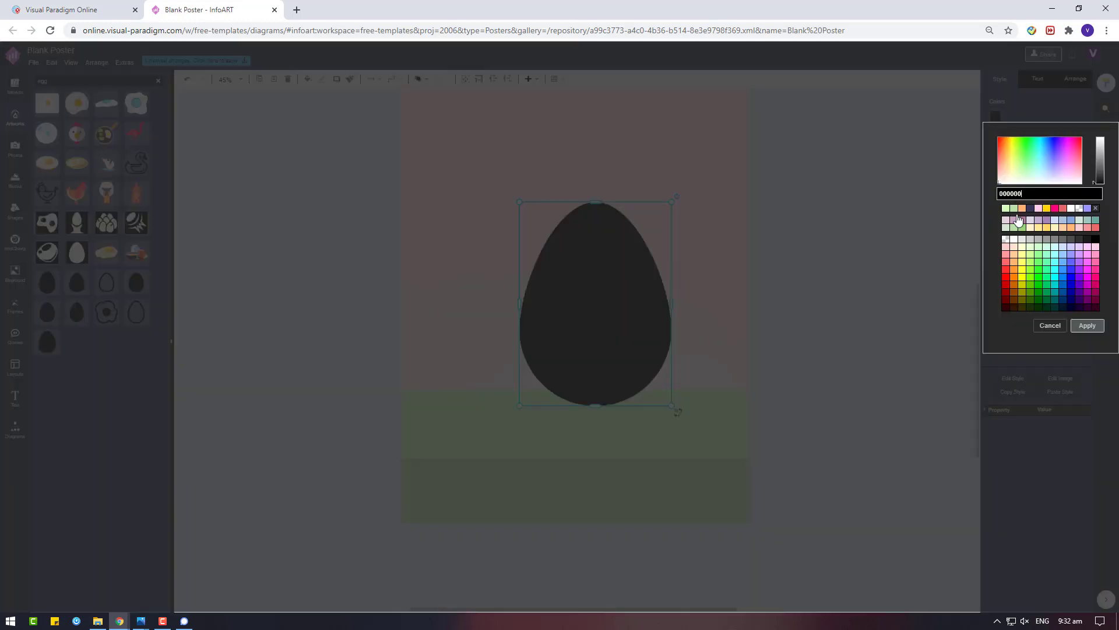
click(1087, 228)
click(1080, 228)
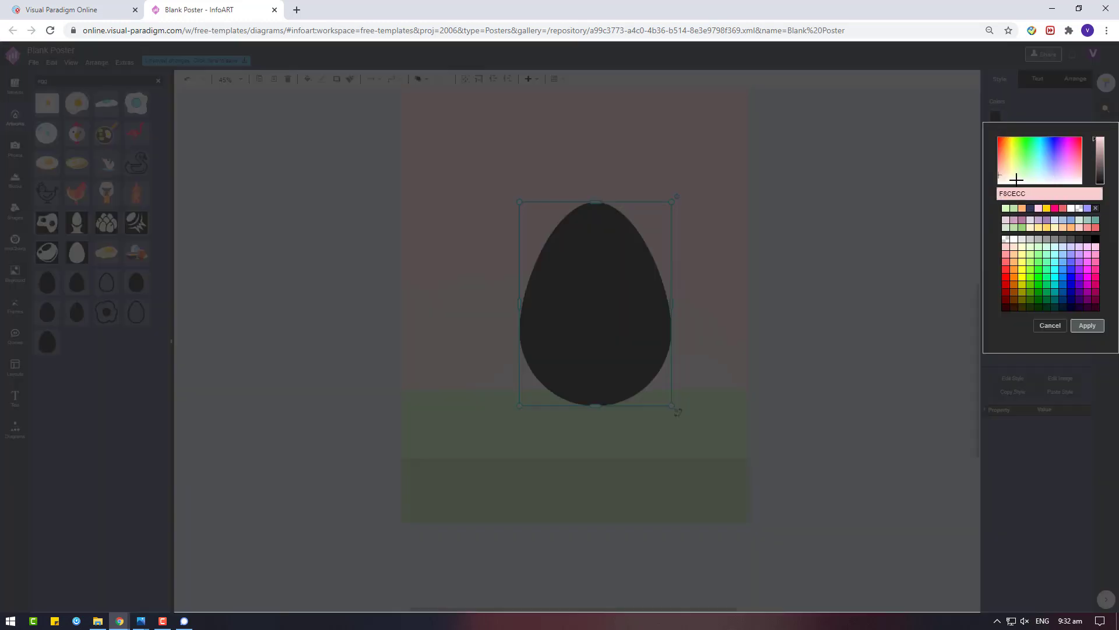
click(1087, 326)
Reposition the egg and change its fill to near-white F8F8F8
scroll(669, 370, up, 3)
drag(672, 374, 724, 308)
click(996, 116)
click(1087, 325)
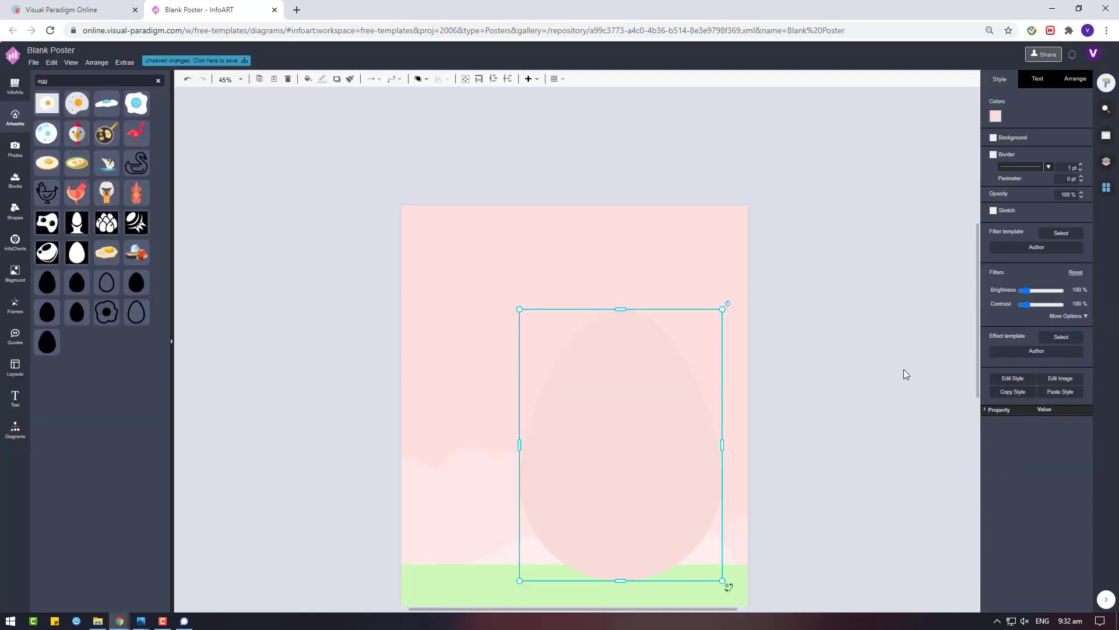
click(996, 116)
click(999, 183)
click(1087, 325)
scroll(615, 307, down, 5)
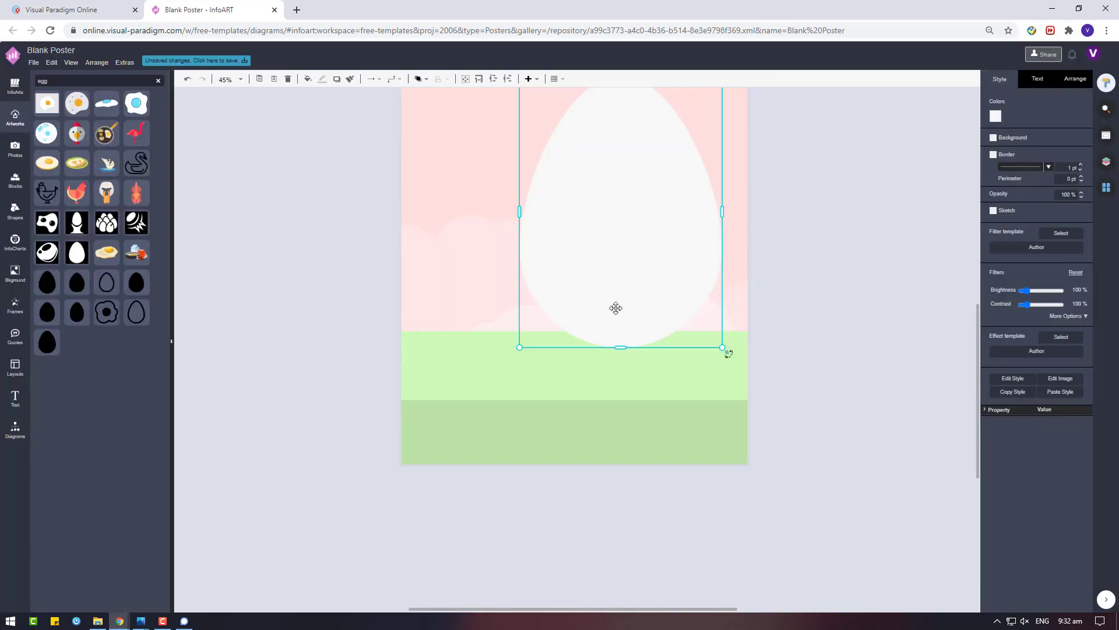
drag(615, 307, 587, 298)
Send the green bands to the back and move the egg lower
click(645, 430)
right_click(645, 432)
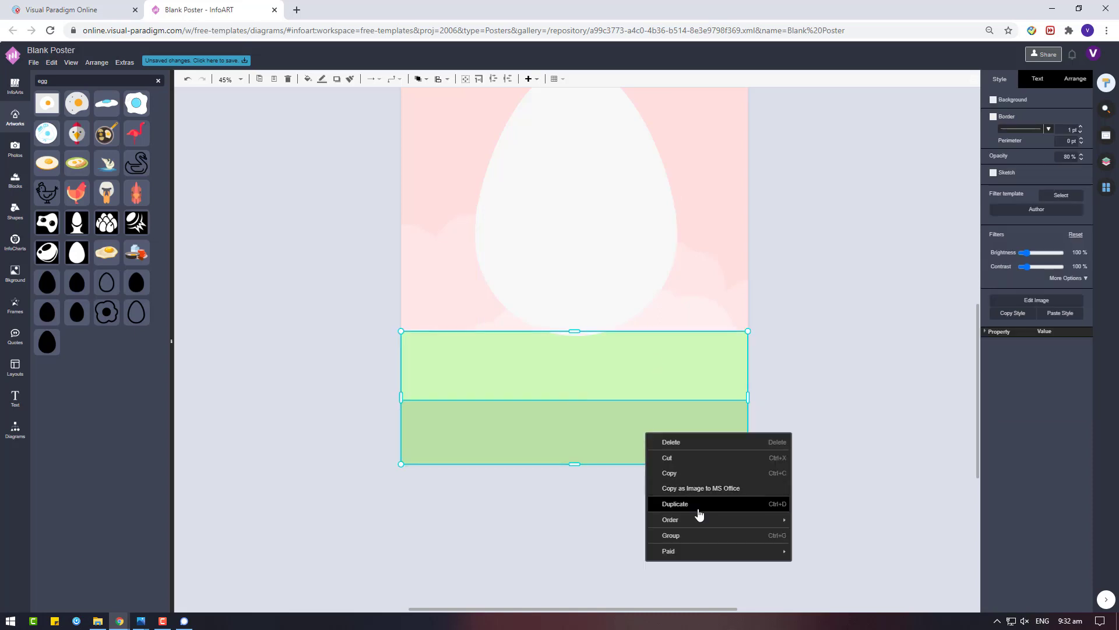
mouse_move(729, 519)
click(819, 535)
click(587, 167)
drag(588, 167, 587, 211)
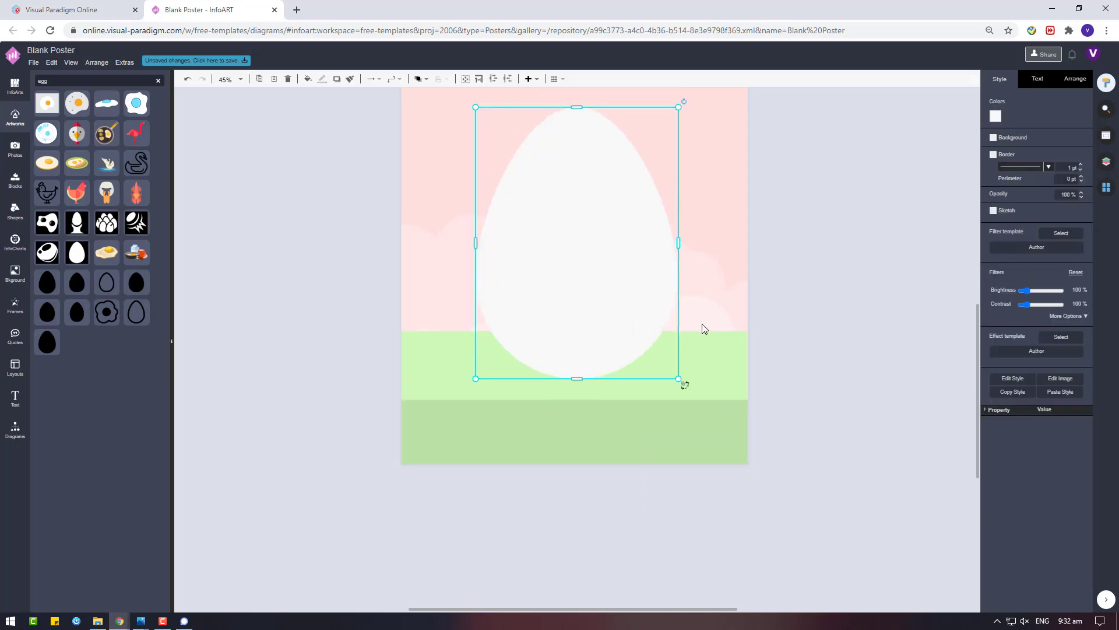
Cut and paste both green bands back on top, positioned at the poster bottom
click(729, 363)
click(995, 116)
click(994, 308)
key(Tab)
click(697, 364)
shift+click(645, 438)
key(ctrl+x)
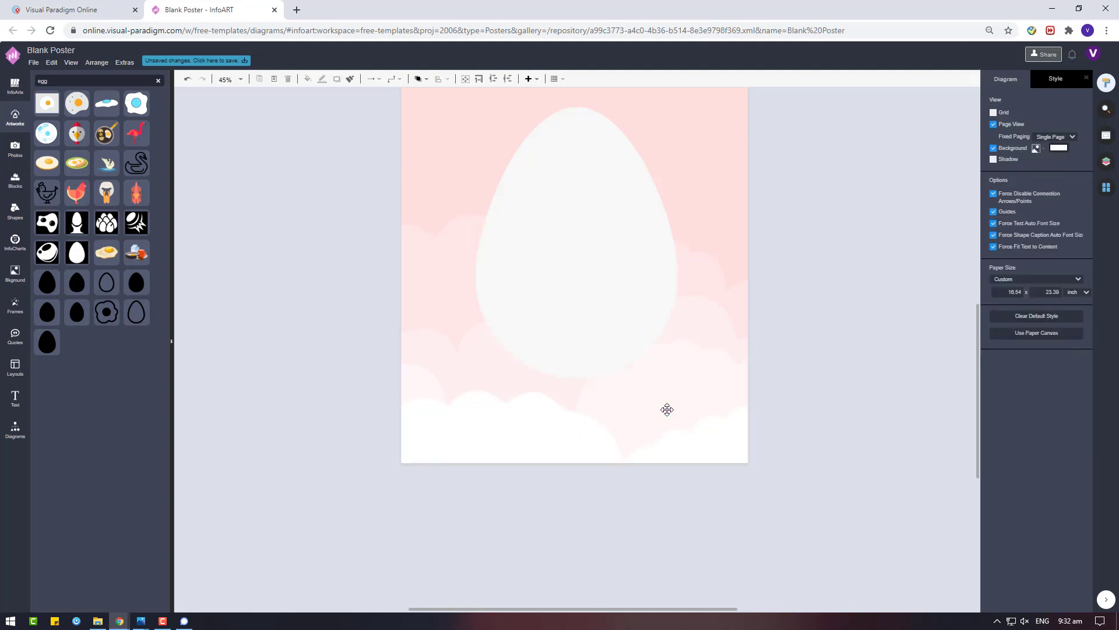
key(ctrl+v)
drag(667, 409, 548, 356)
Settle the two green bands together at the bottom of the page
click(821, 302)
drag(806, 479, 278, 298)
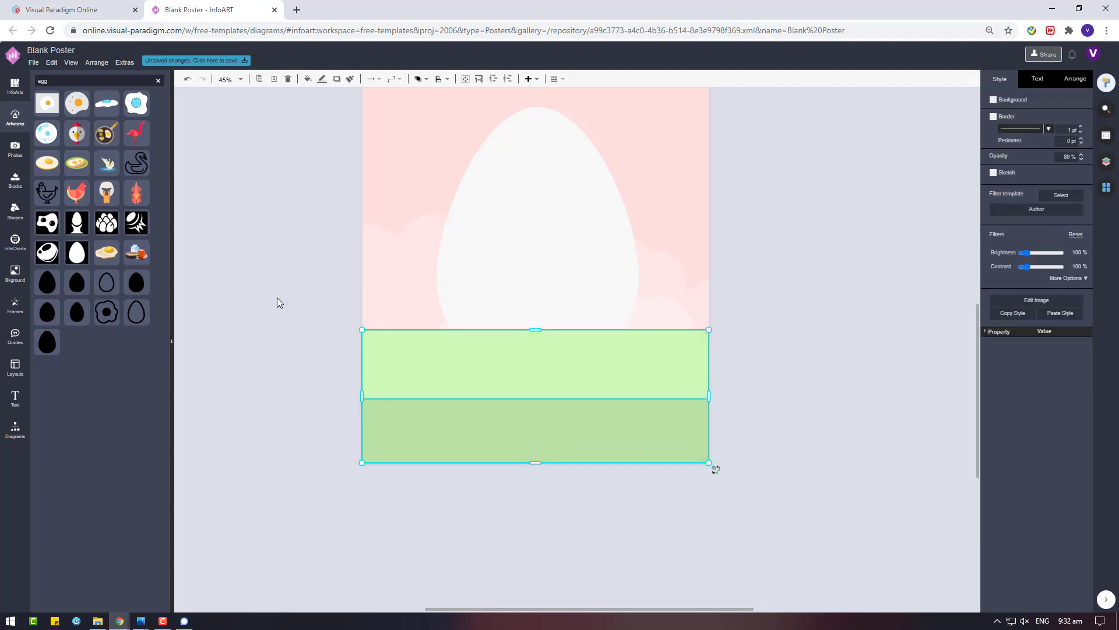
click(840, 342)
scroll(841, 343, up, 2)
Enlarge the egg from its corner, centre it on the guide, and reapply its off-white fill
click(524, 343)
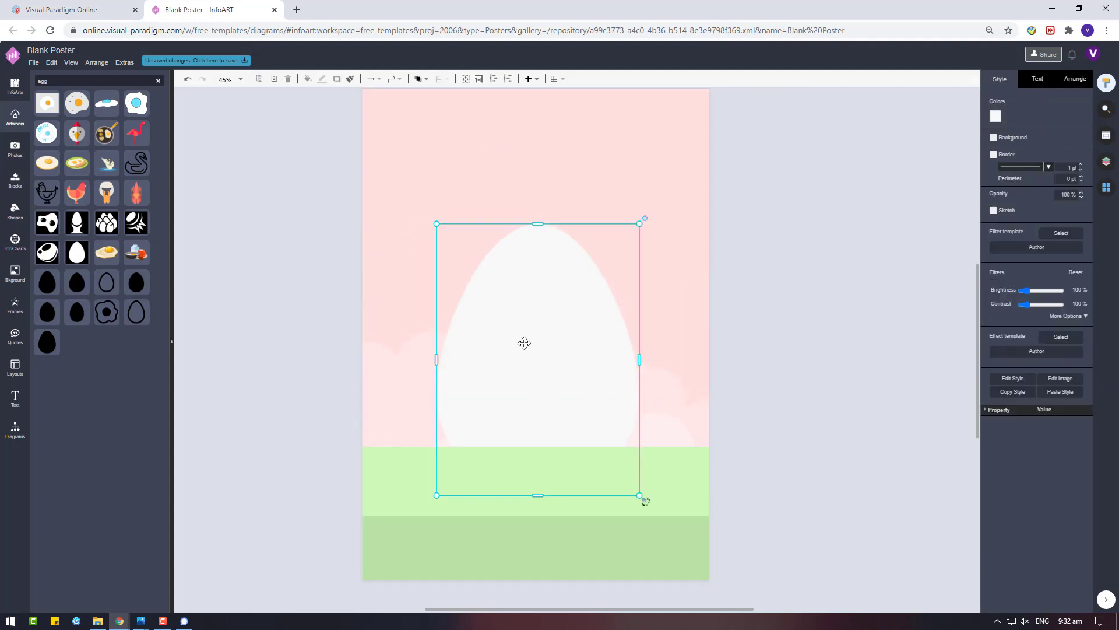
drag(639, 223, 674, 175)
drag(585, 309, 565, 306)
scroll(565, 307, up, 2)
drag(654, 293, 669, 277)
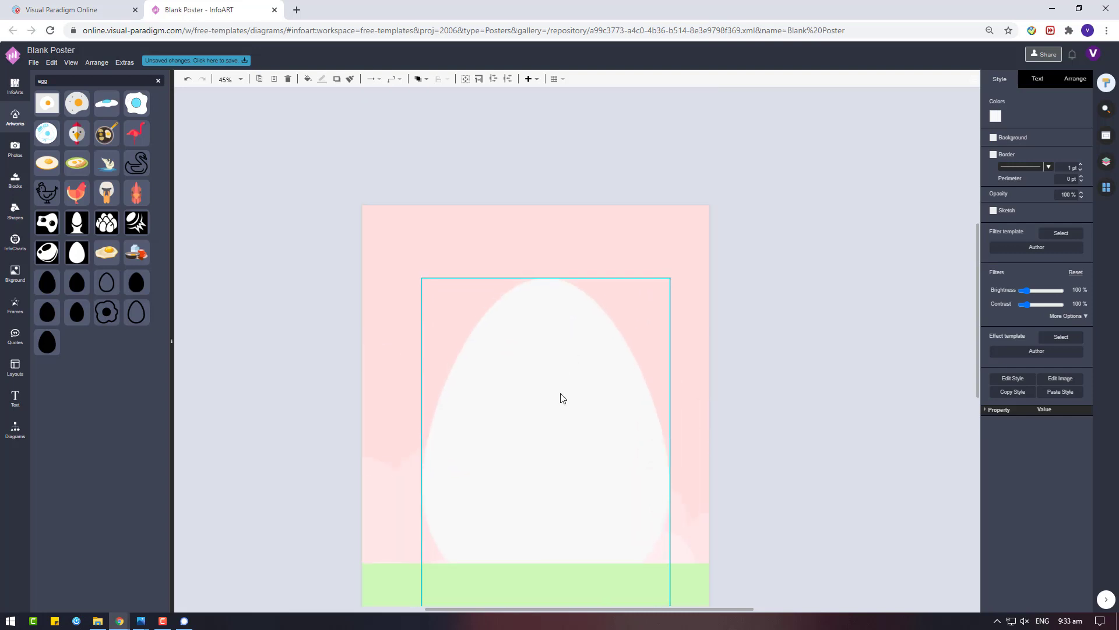
drag(563, 395, 553, 396)
click(995, 116)
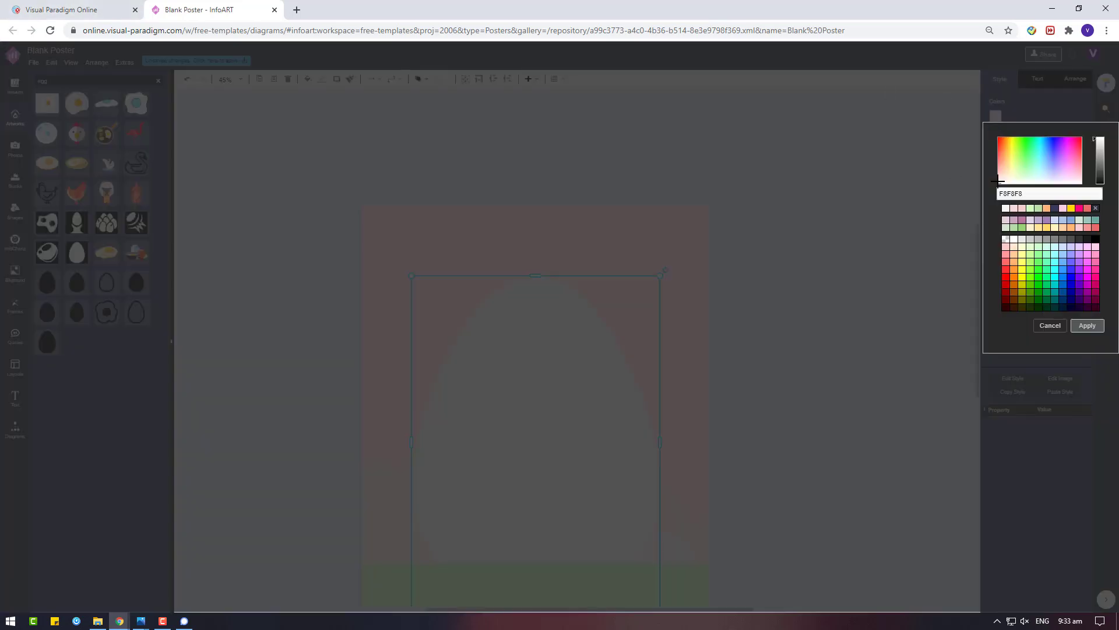
click(1087, 330)
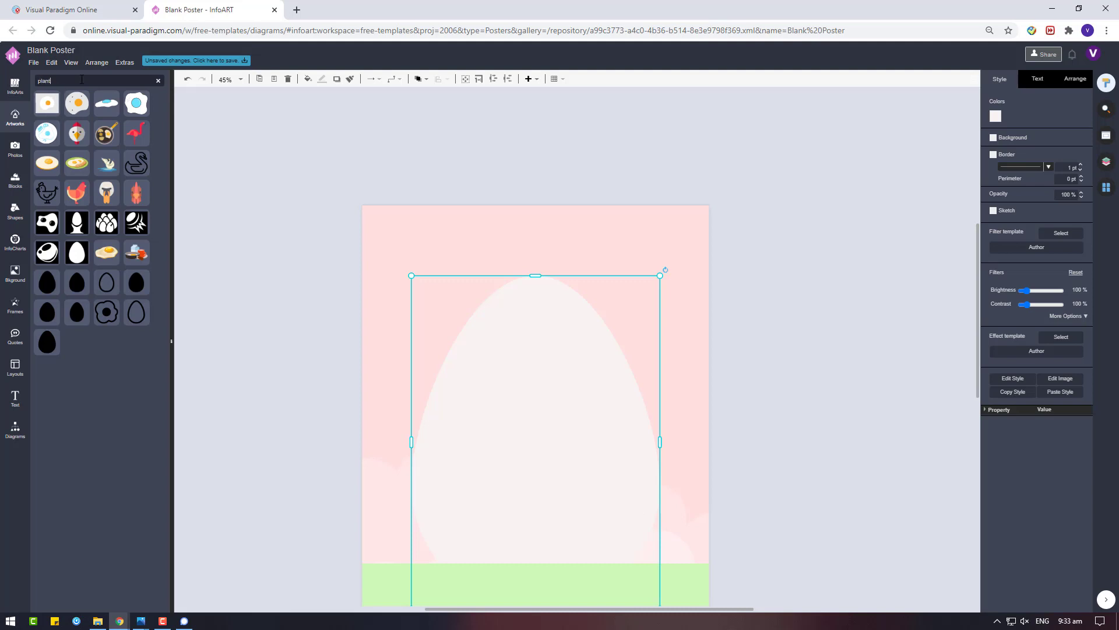
Add a grass artwork from the plant search, stretch it tall, and colour it light green
key(Return)
scroll(387, 386, down, 1)
scroll(105, 413, down, 1)
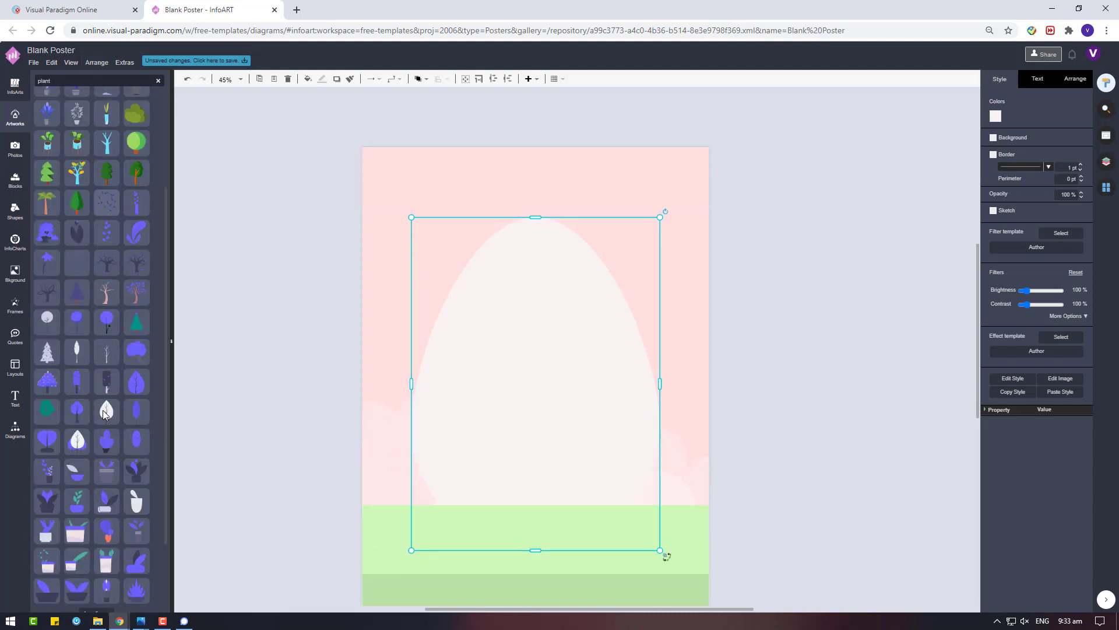
scroll(104, 413, down, 1)
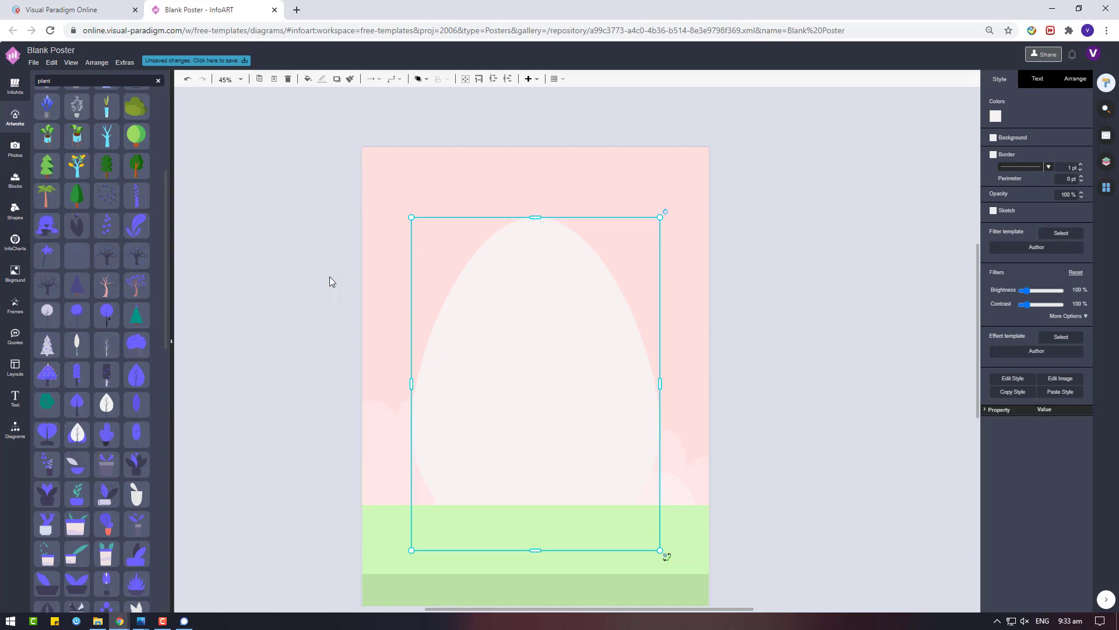
click(335, 298)
drag(338, 309, 390, 448)
click(995, 116)
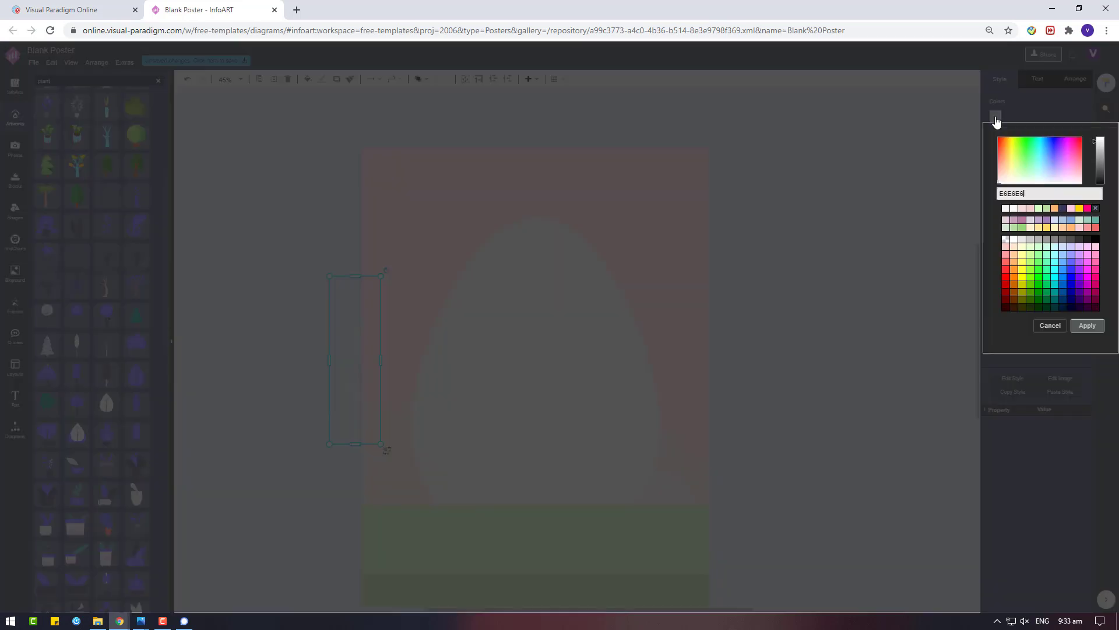
click(1047, 214)
click(1087, 325)
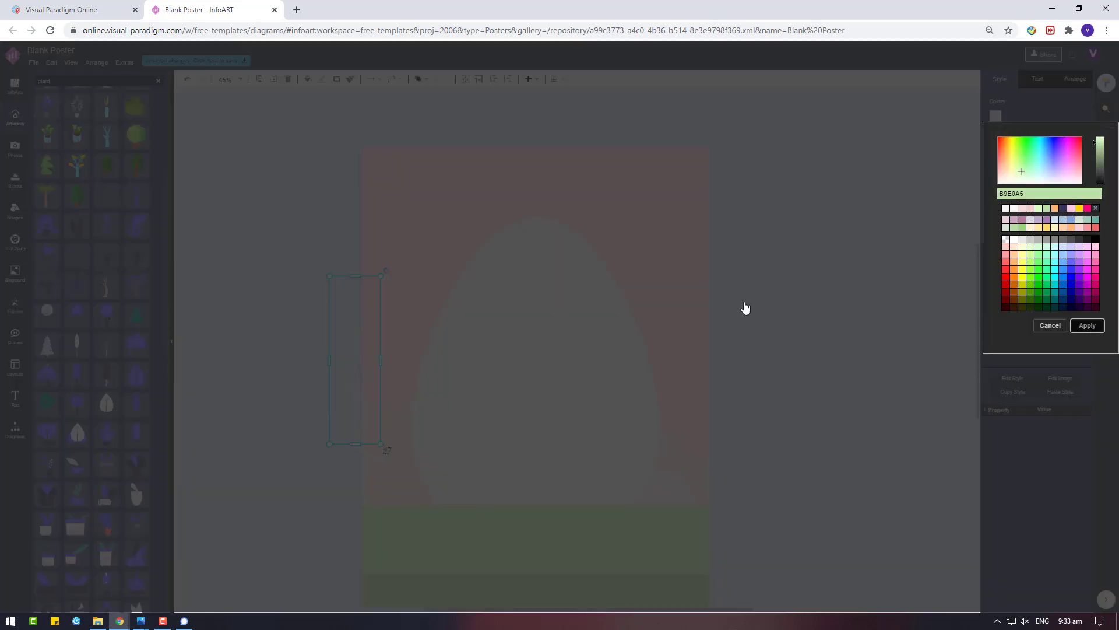
Place the light green grass stalk at the egg's right edge on the ground
drag(362, 370, 642, 421)
click(796, 410)
scroll(796, 410, down, 3)
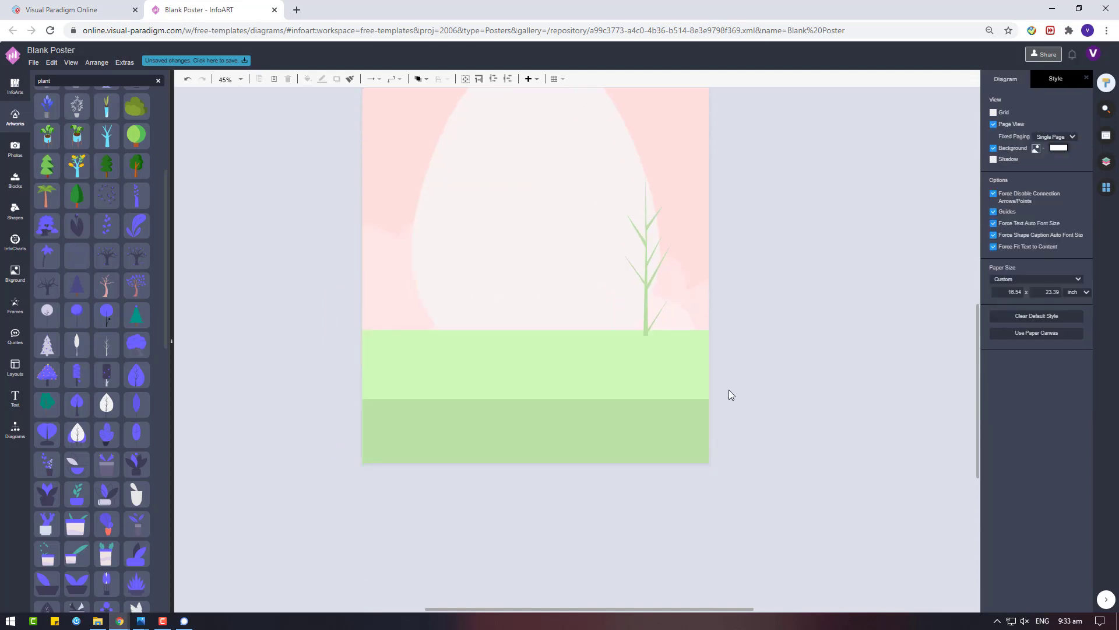
drag(649, 274, 664, 288)
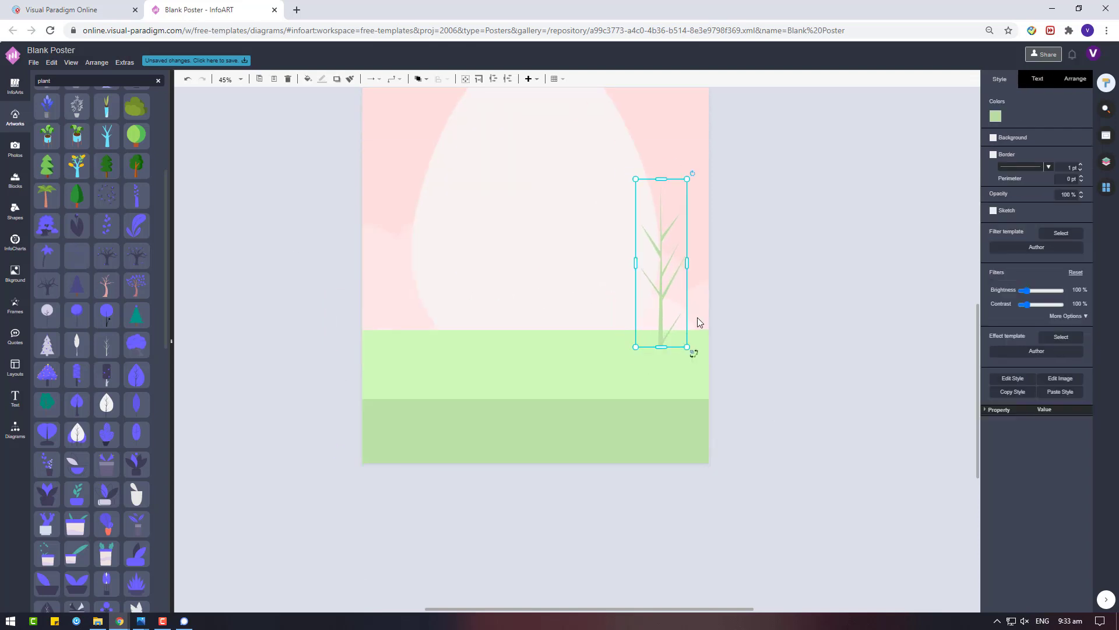
Drag a purple leafy artwork onto the left grass and enlarge it
scroll(101, 291, down, 5)
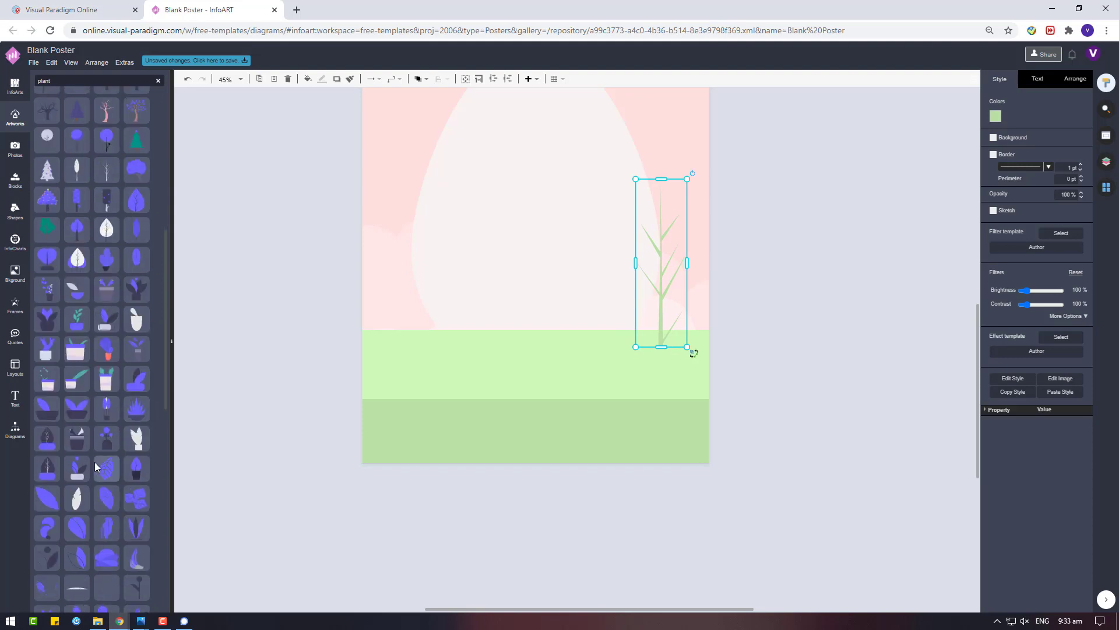
scroll(146, 505, down, 2)
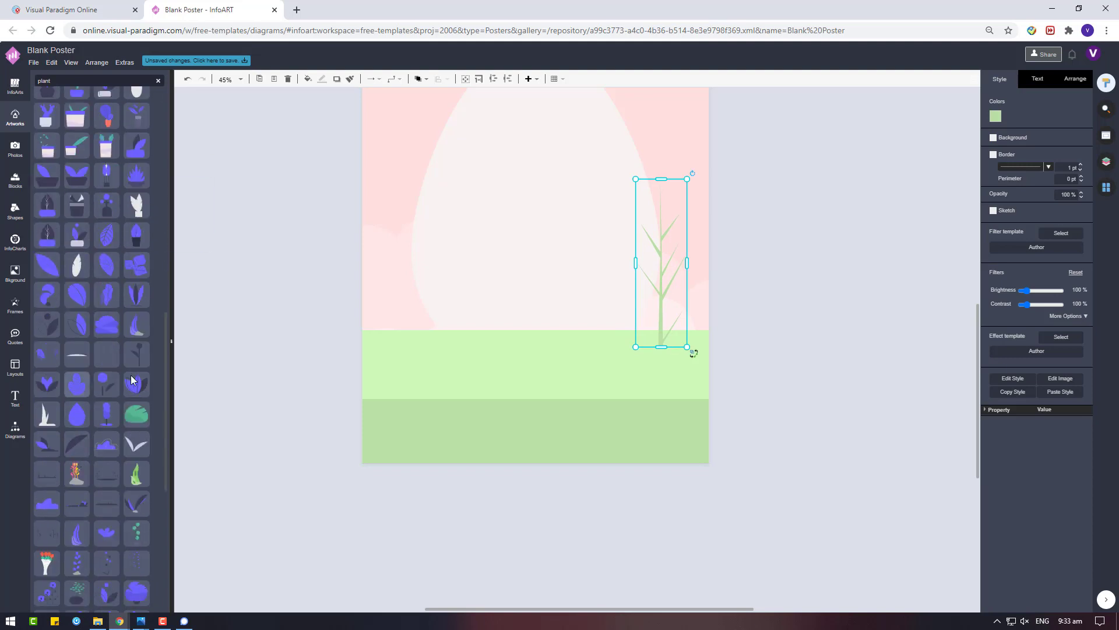
drag(77, 383, 376, 349)
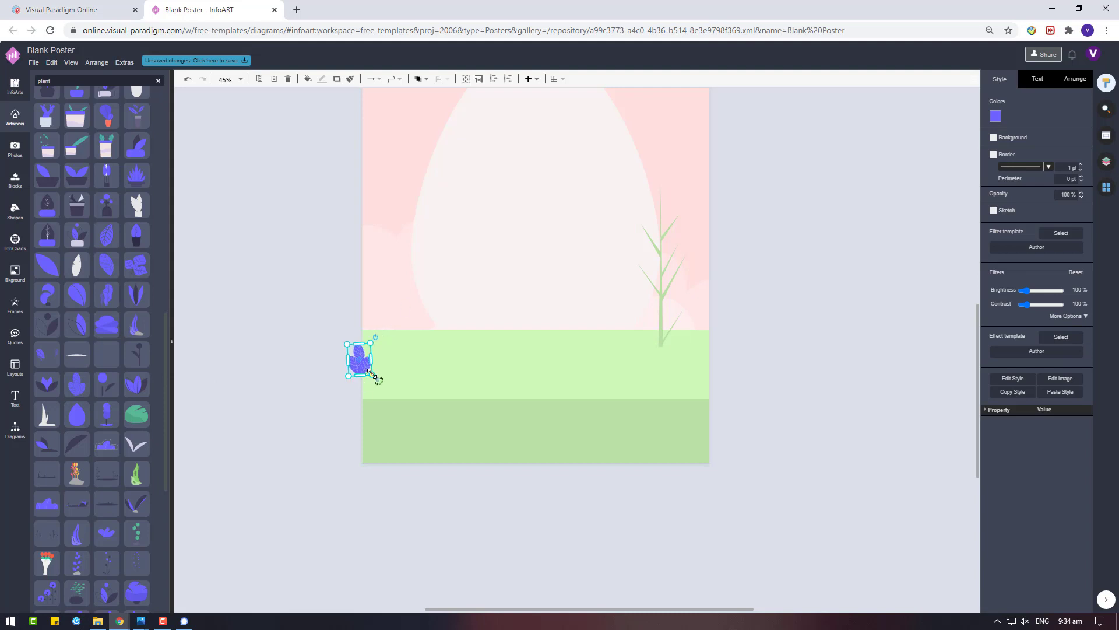
drag(371, 373, 400, 413)
click(995, 118)
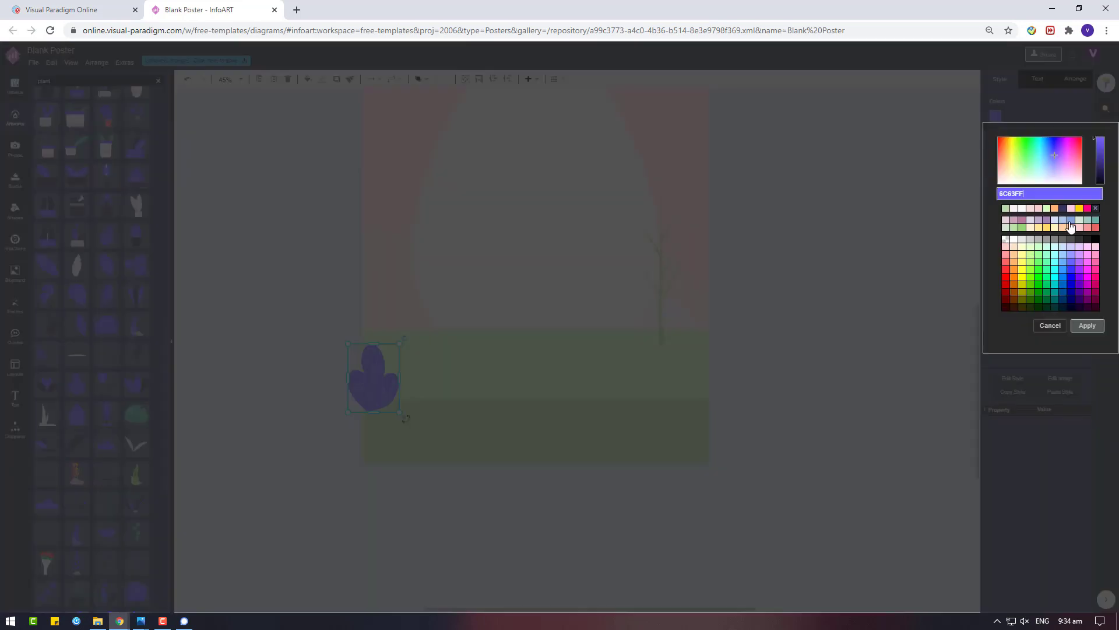
Colour the leafy plant green and move it beside the right grass stalk
click(1043, 288)
click(1087, 325)
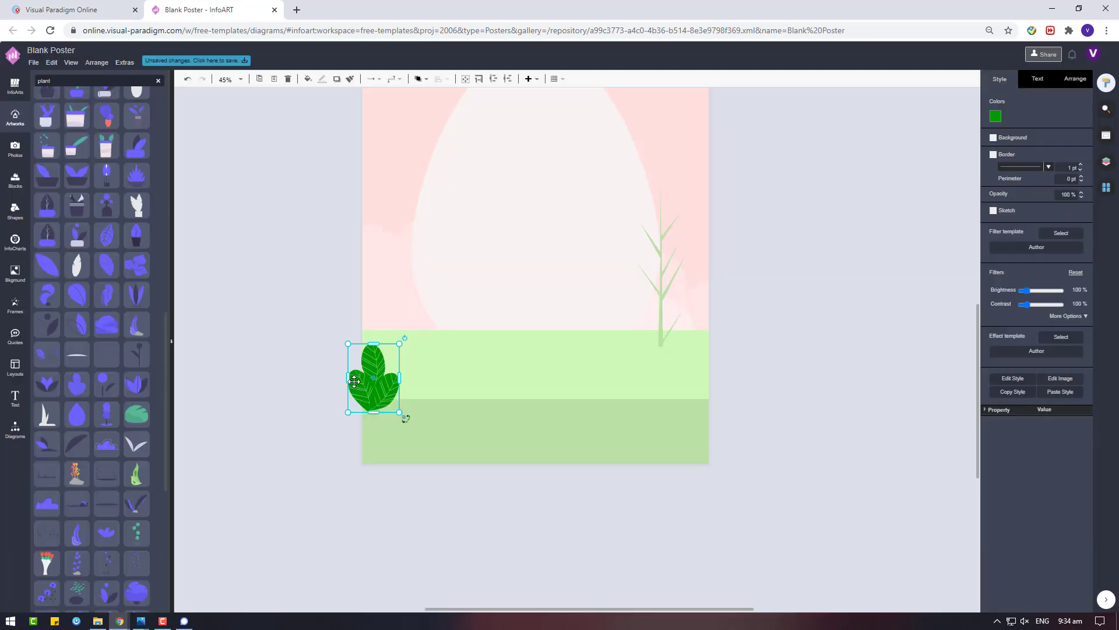
drag(369, 383, 635, 319)
click(871, 332)
Add a purple bush at the egg's lower left
mouse_move(136, 339)
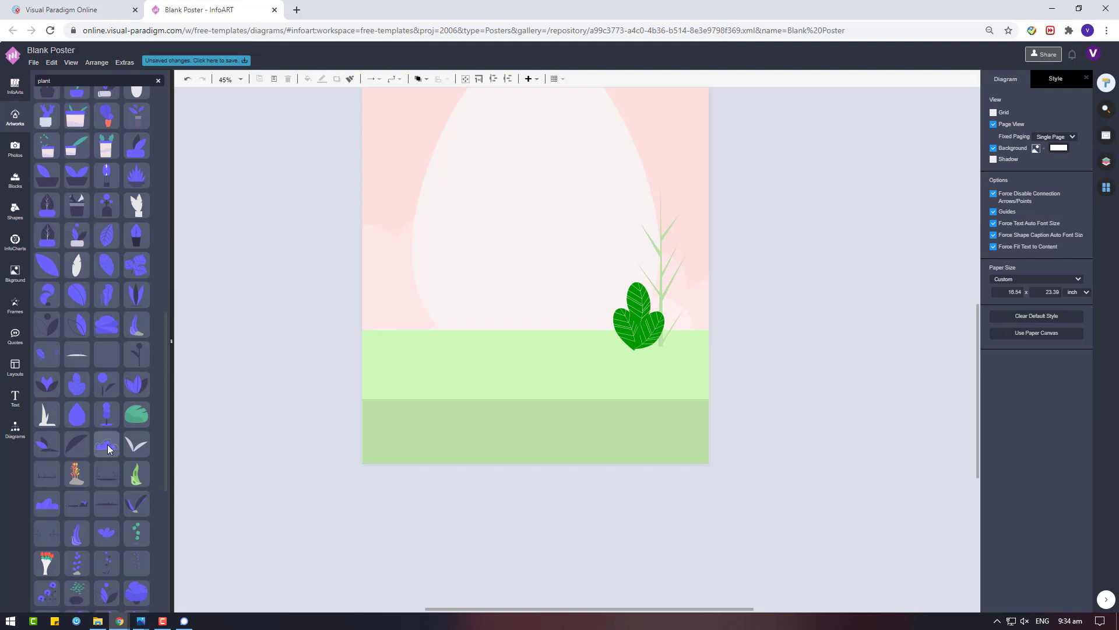
drag(107, 444, 420, 320)
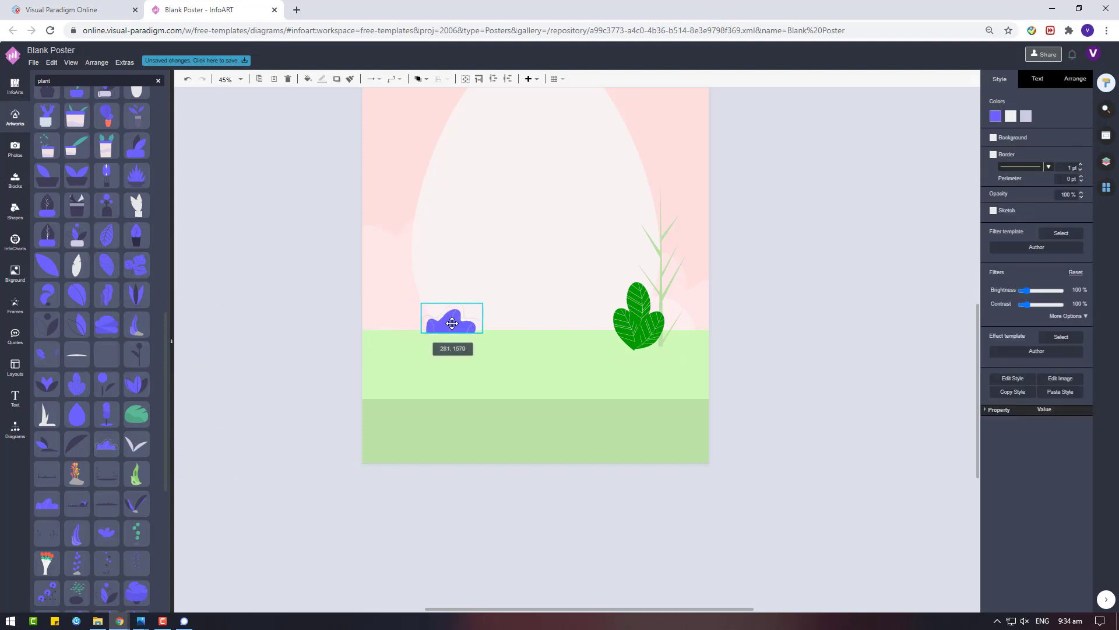
click(1008, 118)
click(1033, 327)
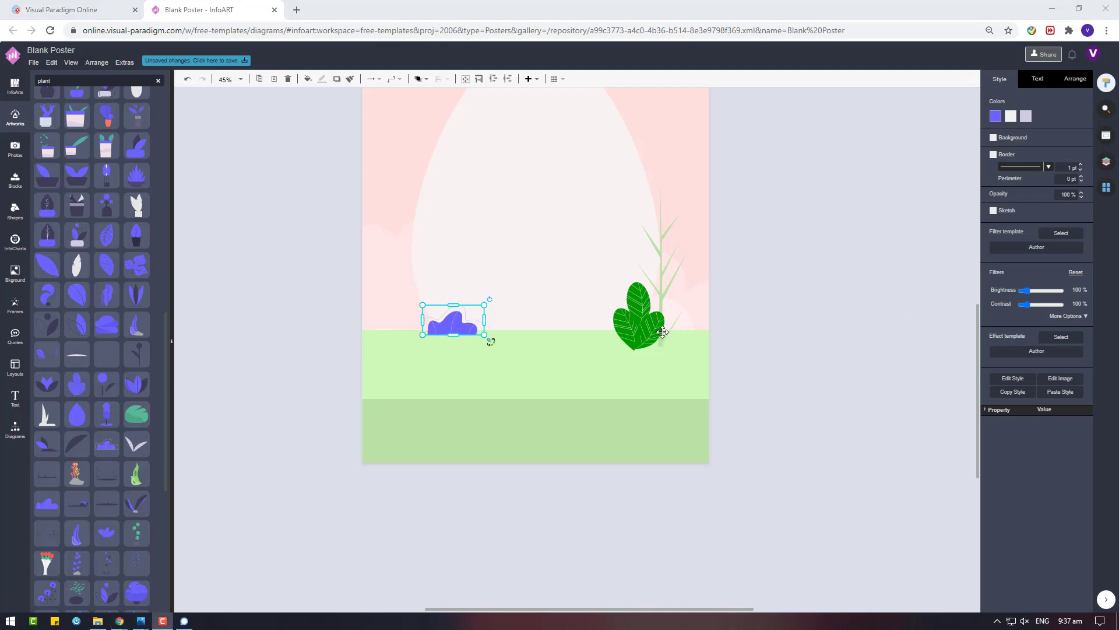
Recolour the leafy plant's leaves a muted green
click(663, 333)
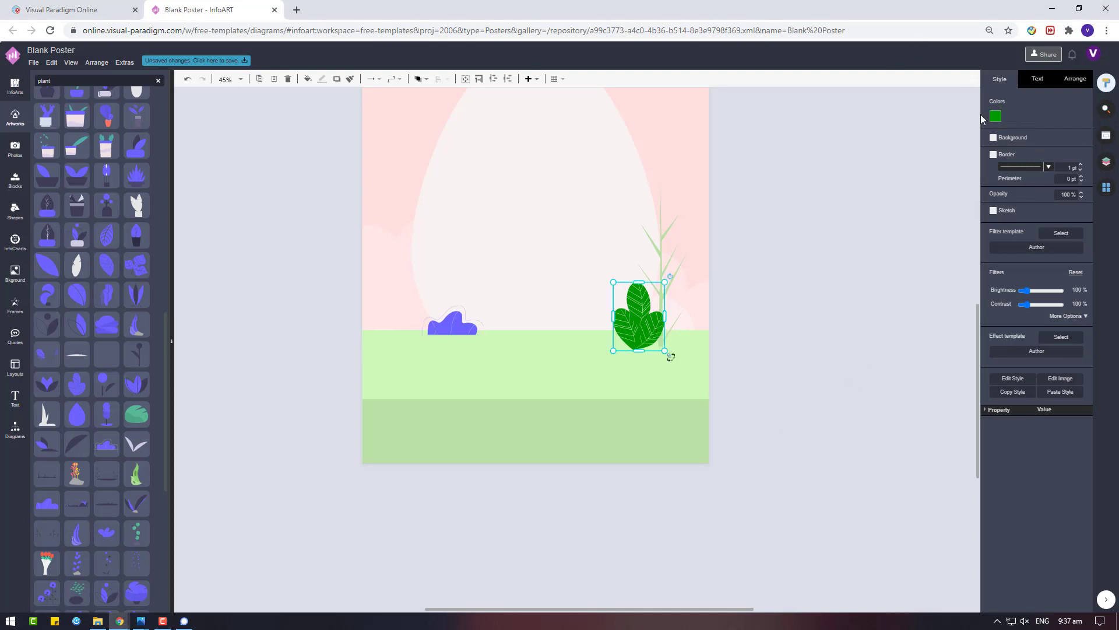
click(993, 119)
click(1027, 166)
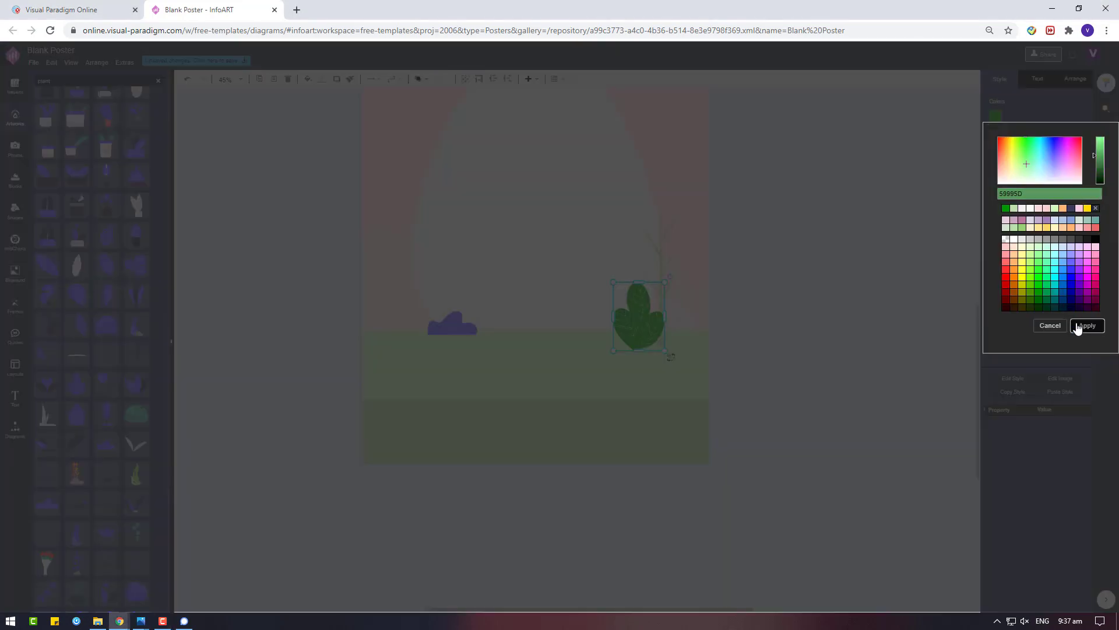
click(1083, 327)
Recolour the bush on the left green
click(665, 252)
click(435, 320)
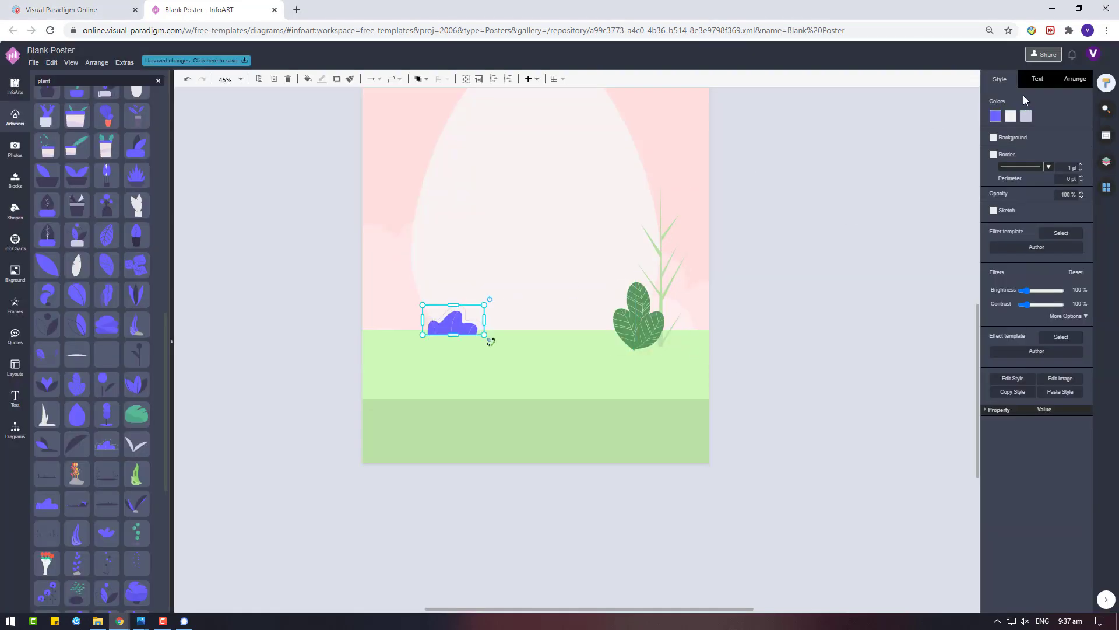
click(996, 116)
click(1007, 219)
click(1104, 324)
click(645, 252)
Place a grass stalk over the left bush, send it behind the bush, and nudge it left
click(645, 253)
drag(646, 260, 453, 278)
right_click(458, 324)
click(641, 427)
click(873, 370)
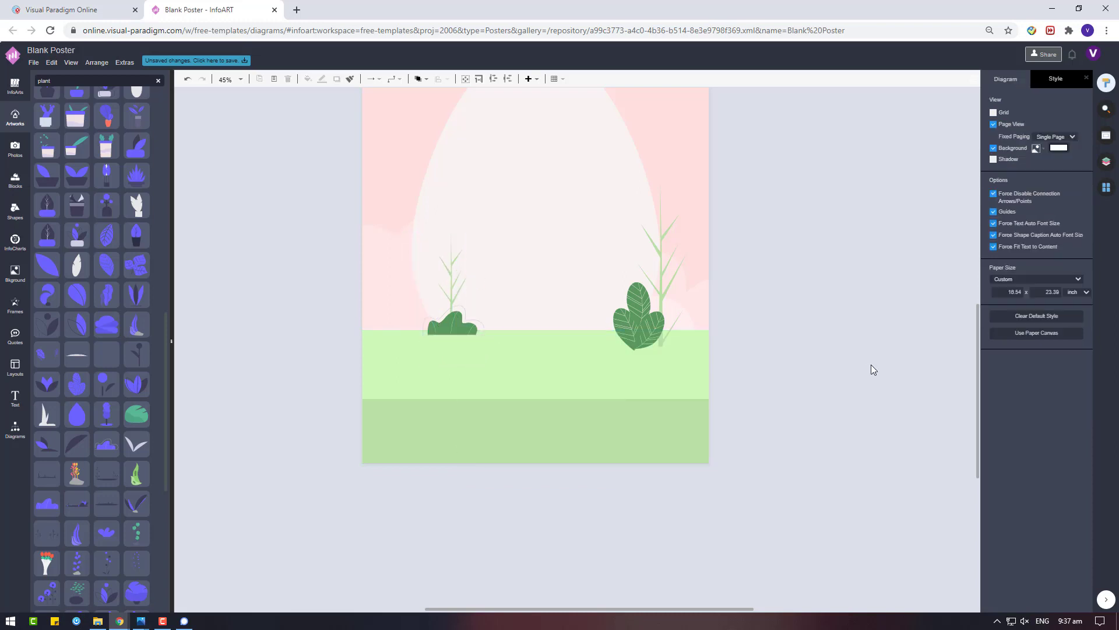
drag(666, 286, 655, 285)
click(832, 336)
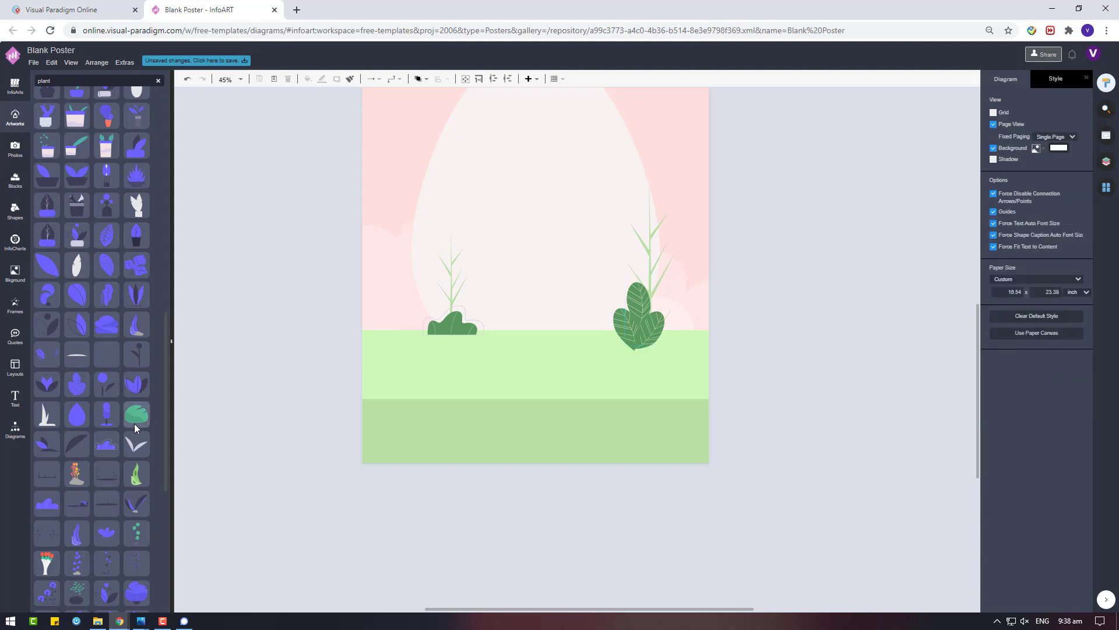
scroll(134, 423, down, 3)
mouse_move(141, 269)
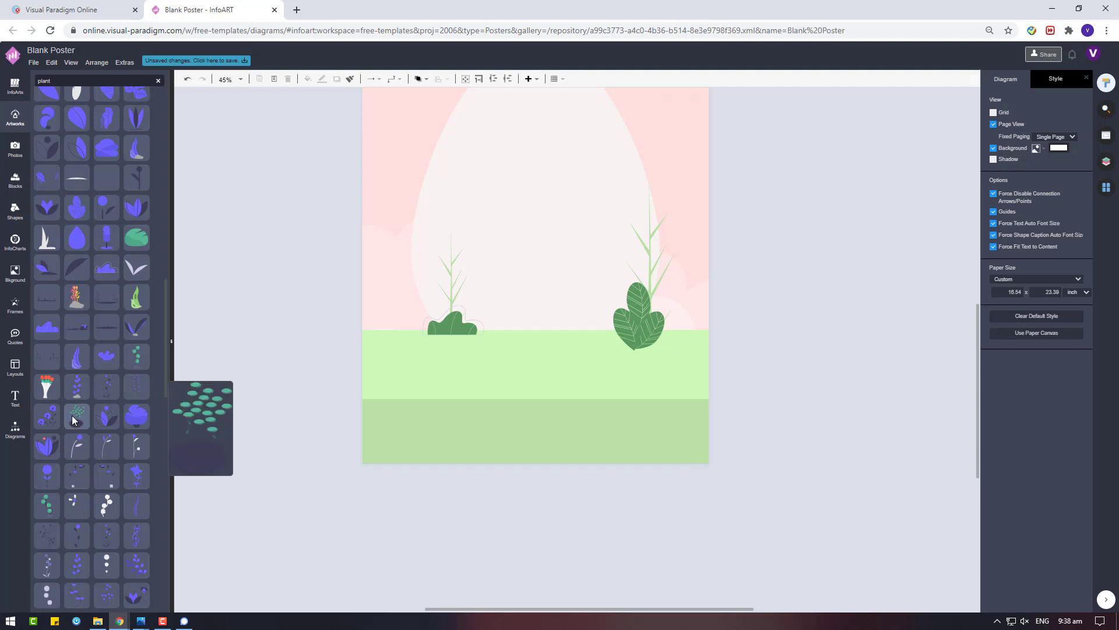
scroll(72, 495, down, 2)
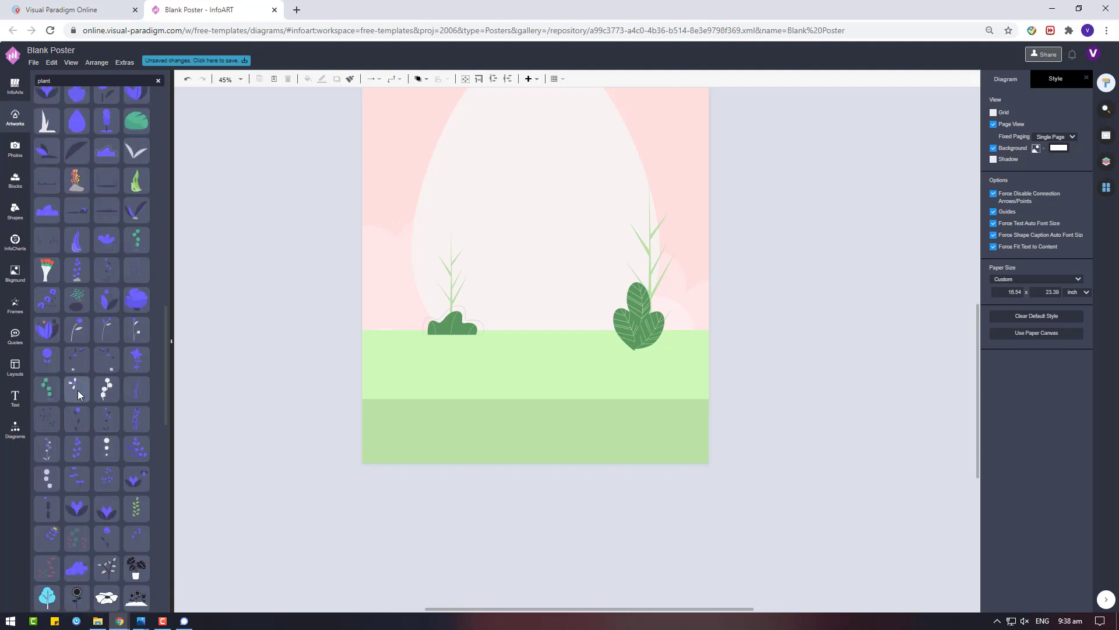
Add a flower artwork to the poster and colour its petals pink
mouse_move(78, 451)
drag(78, 451, 405, 403)
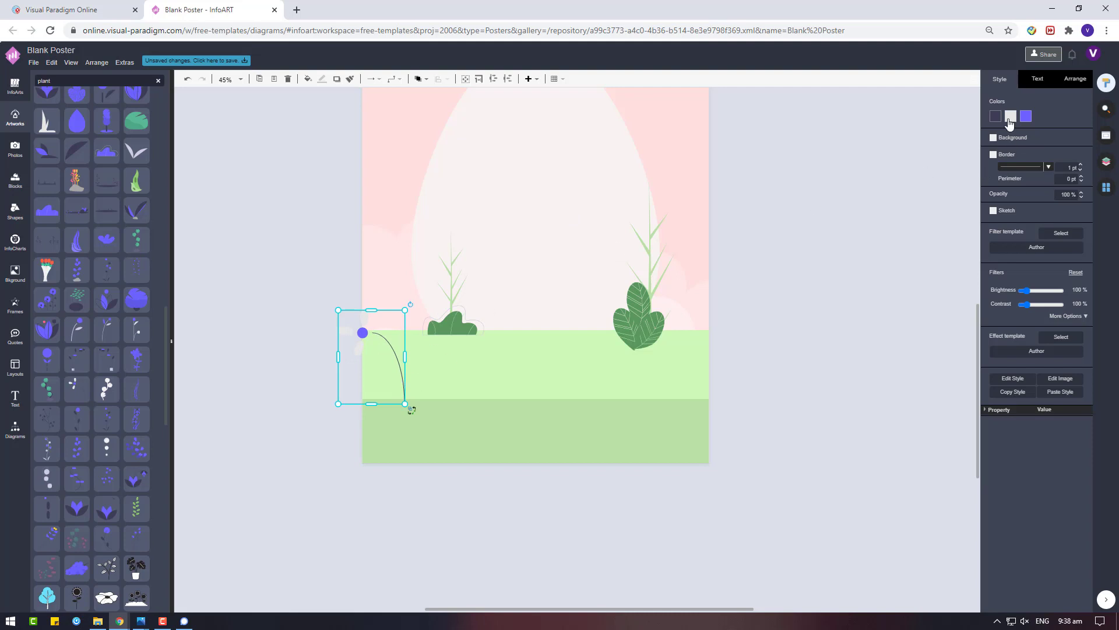
click(1011, 116)
click(1084, 230)
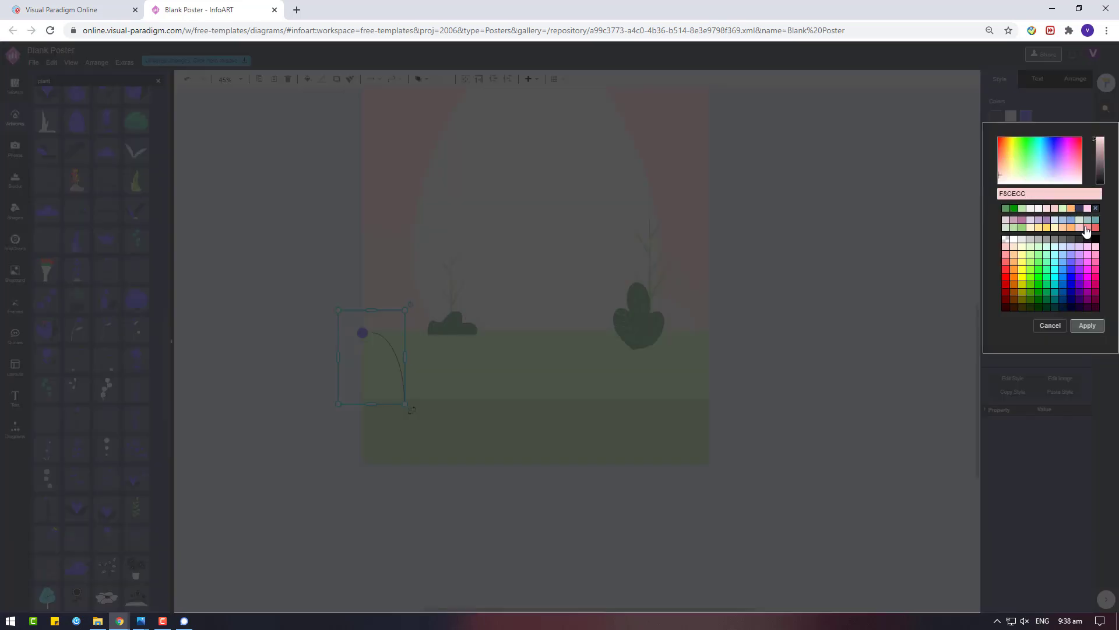
click(1086, 228)
click(1087, 326)
Give the flower a peach centre
click(1026, 116)
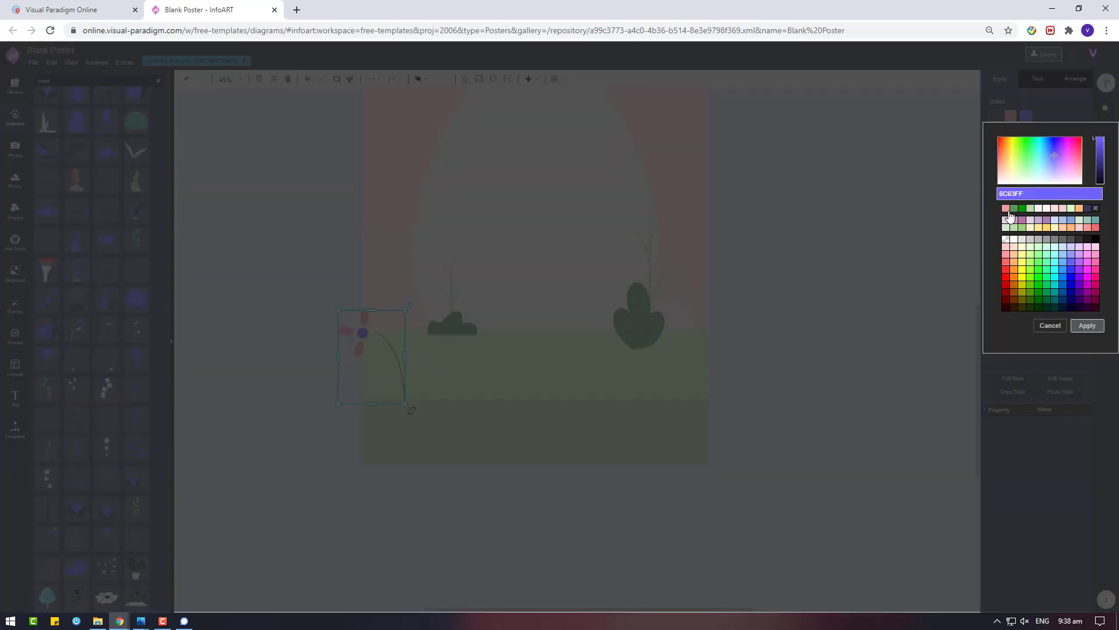
click(1078, 209)
click(1067, 232)
click(1087, 325)
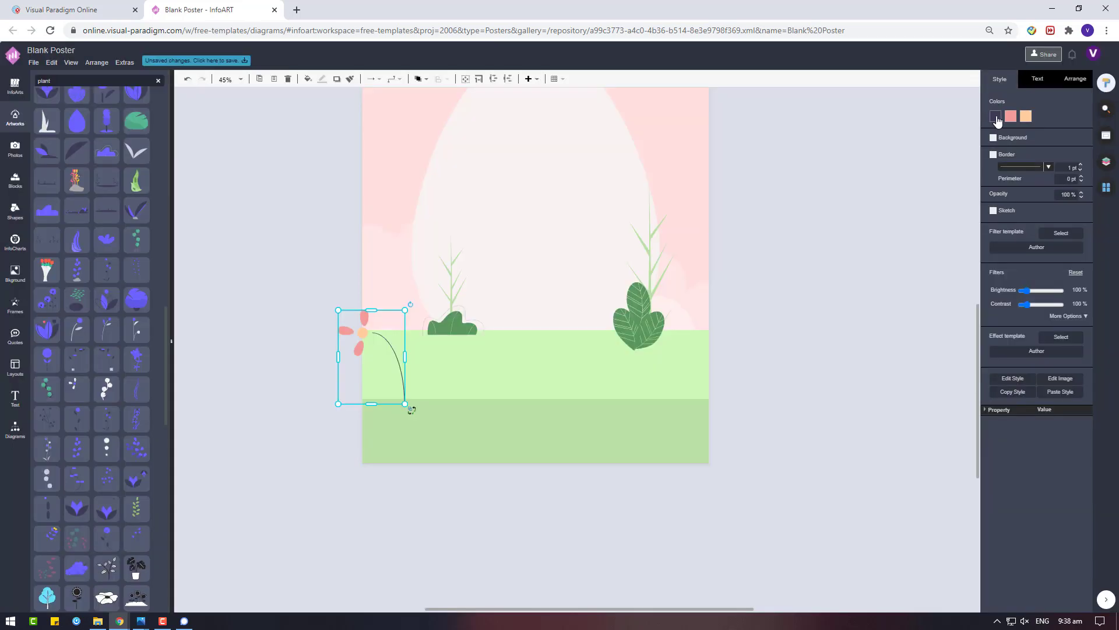
click(996, 116)
click(1087, 325)
Move the flower beside the right leafy plant and add a purple fern by the left bush
drag(360, 328, 603, 296)
click(769, 296)
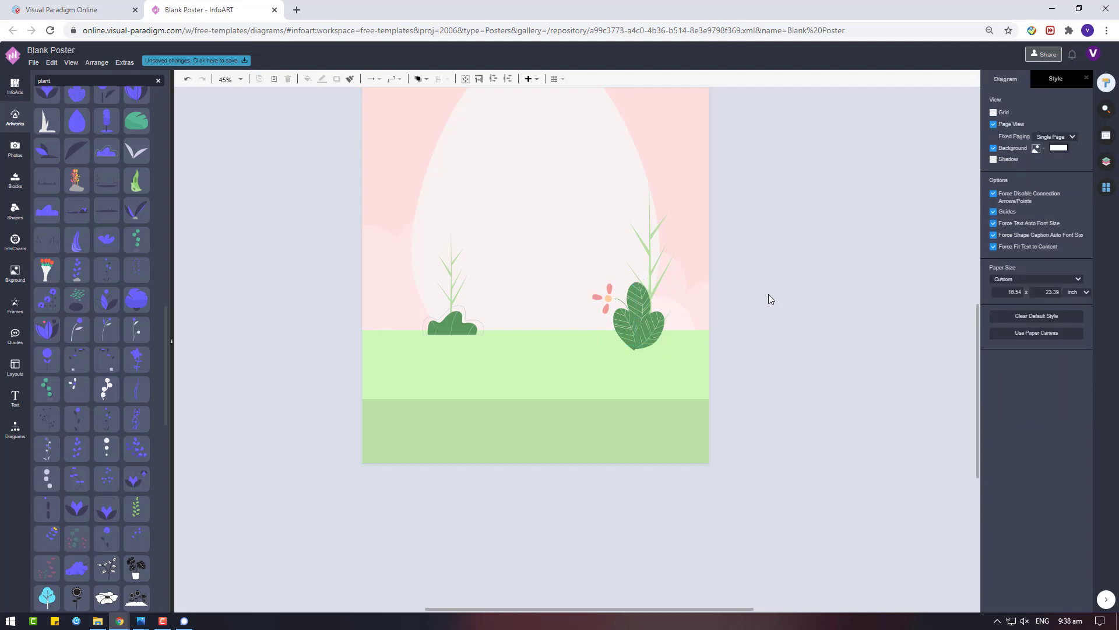
drag(132, 419, 425, 225)
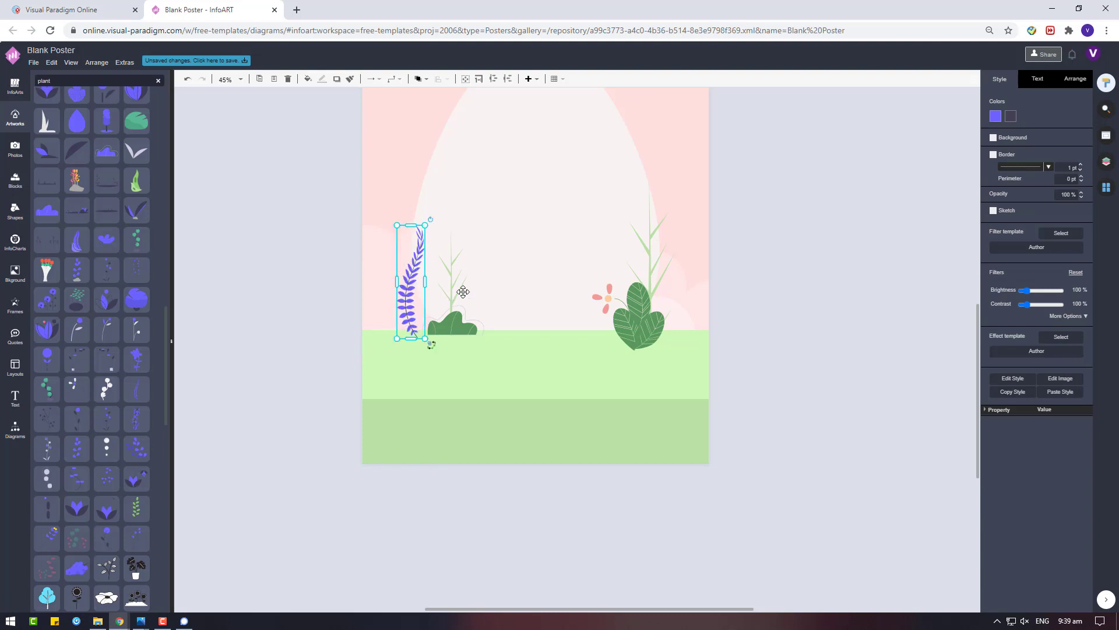
Delete the purple fern and duplicate the pink flower
key(Delete)
click(601, 297)
key(ctrl+d)
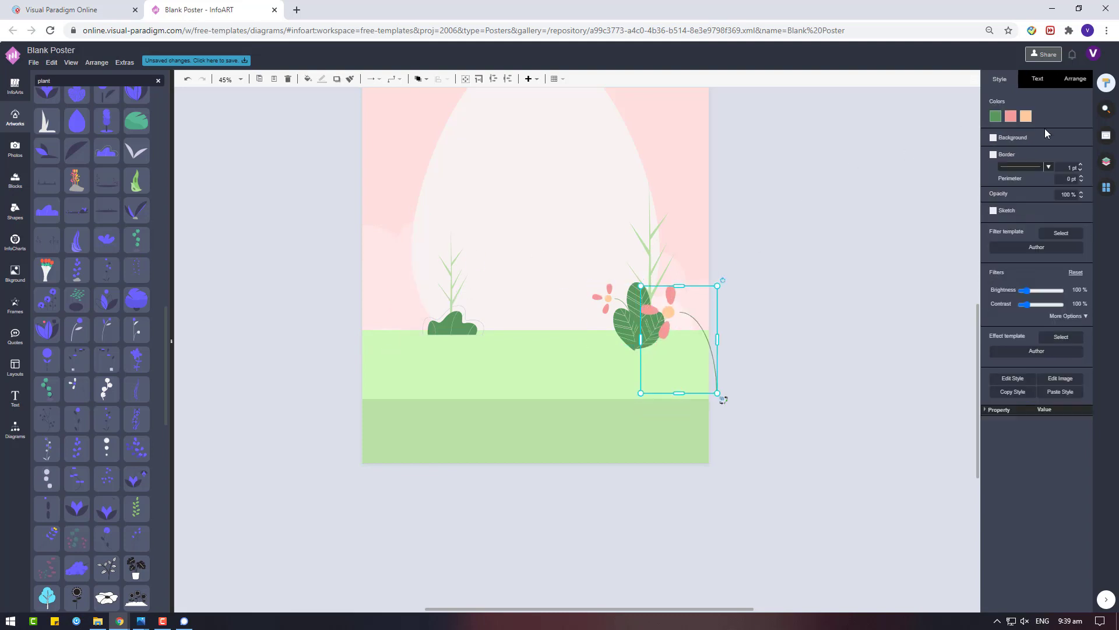
click(998, 78)
Make the flower copy lavender, place it on the left grass stalk and tilt it
click(1010, 116)
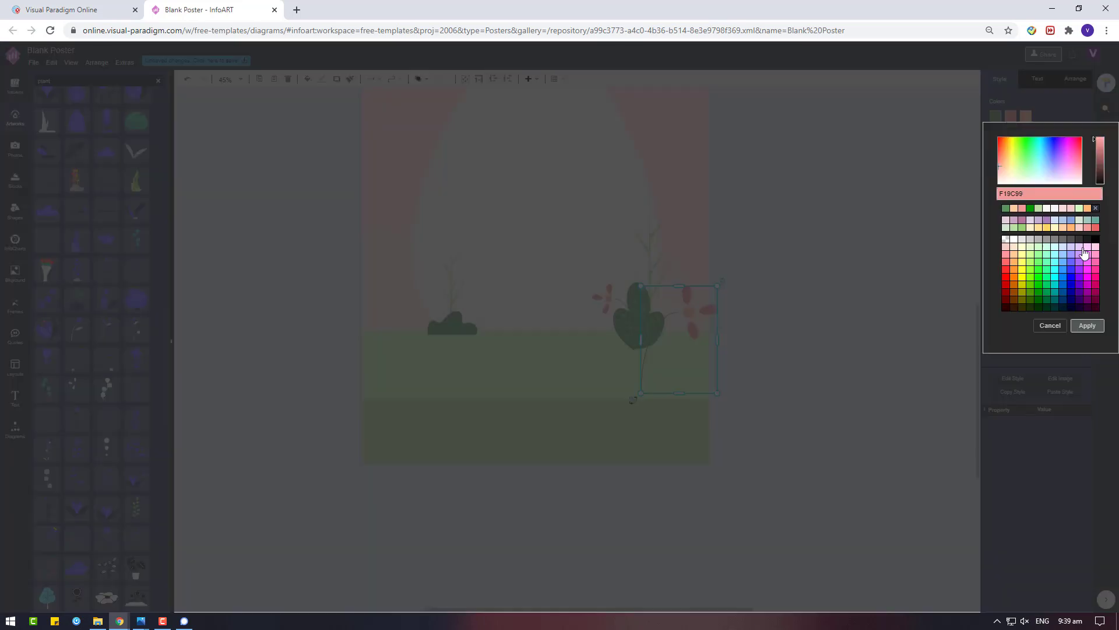
click(1075, 255)
click(1087, 325)
drag(679, 338, 441, 290)
drag(482, 235, 406, 263)
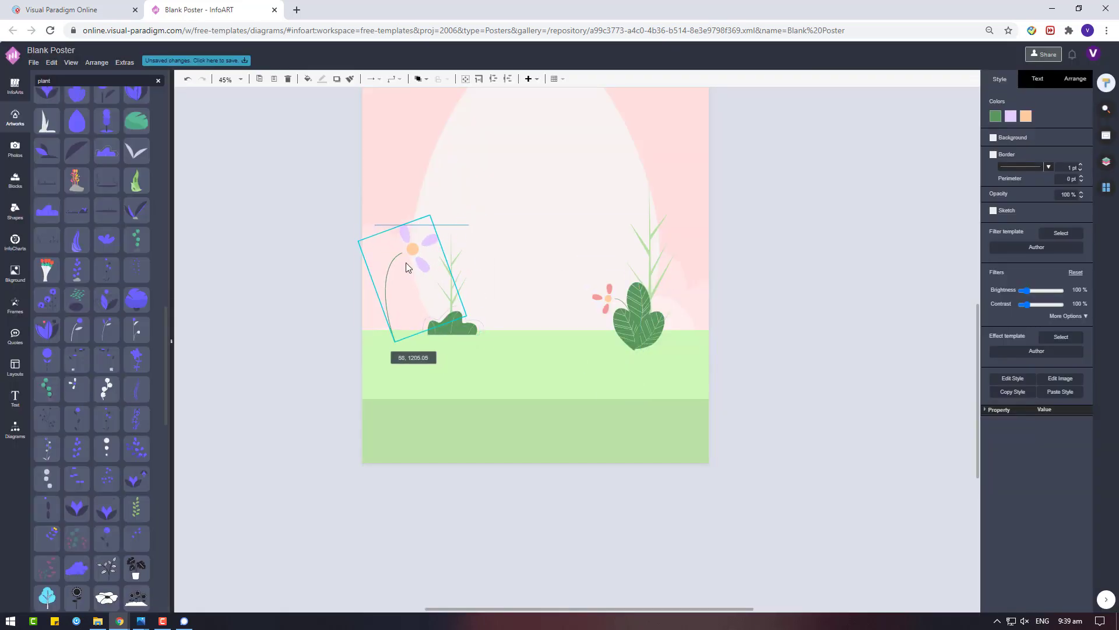
Check the lavender flower's stacking options and change the large egg shape's stacking order
click(622, 373)
right_click(622, 373)
click(807, 330)
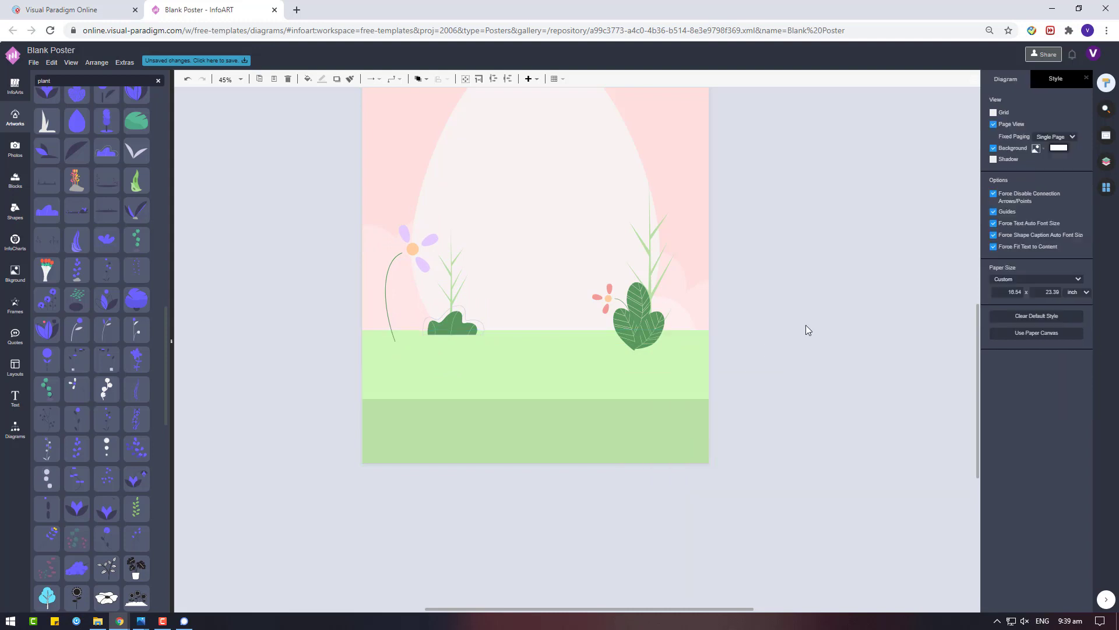
click(381, 309)
right_click(384, 306)
mouse_move(533, 411)
click(534, 232)
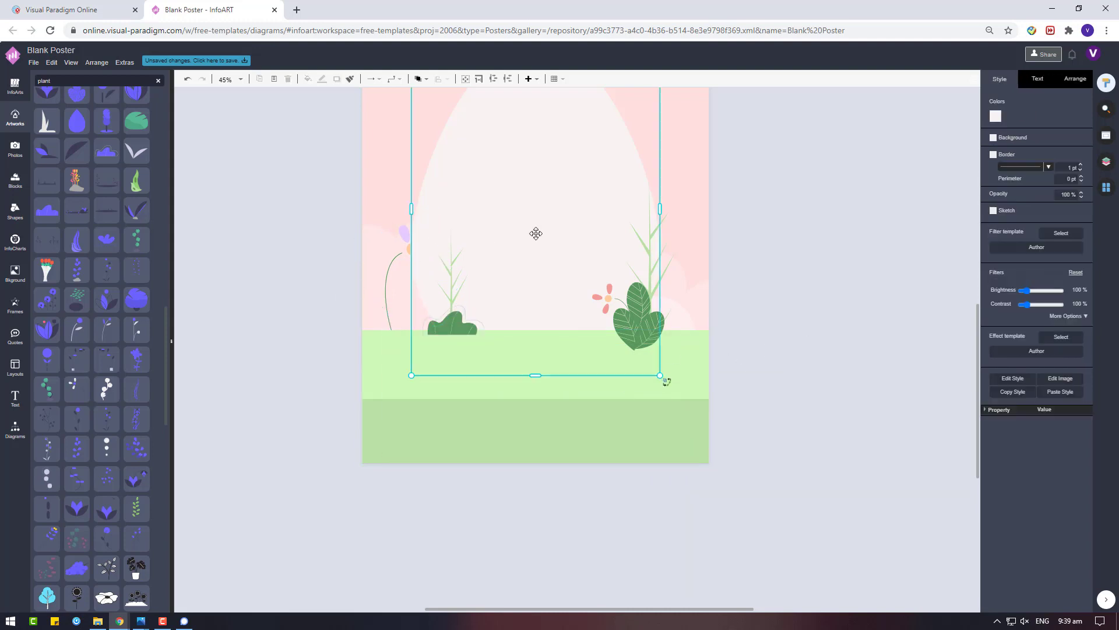
right_click(534, 233)
click(662, 352)
click(685, 264)
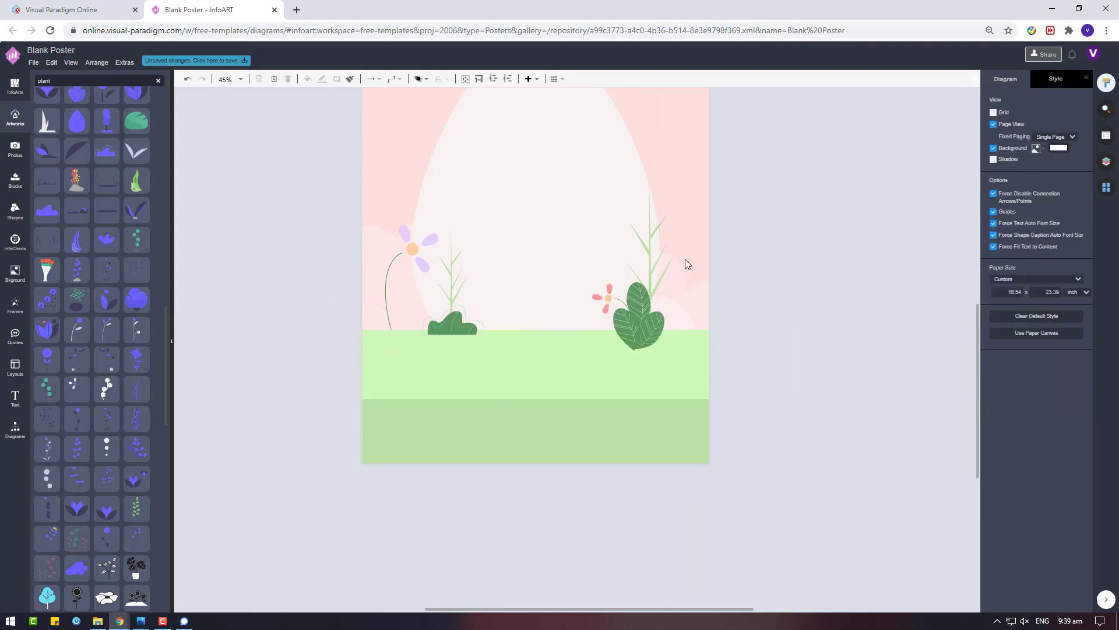
Send the pink flower to the back, then bring it back to the front
click(609, 296)
right_click(589, 297)
mouse_move(641, 392)
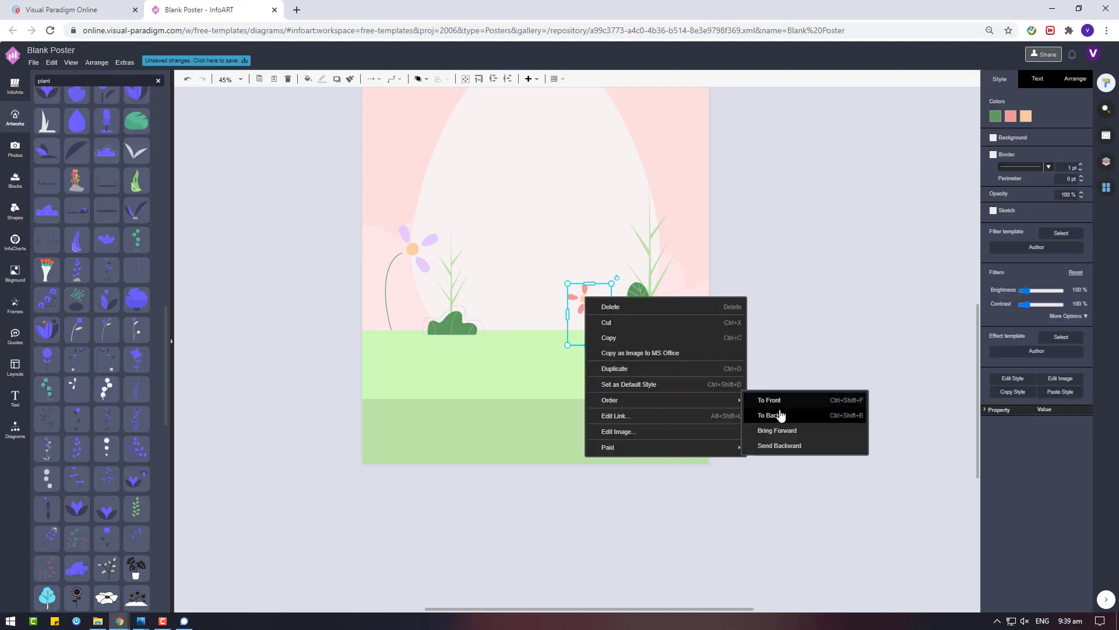
click(779, 415)
right_click(609, 258)
click(688, 335)
click(774, 264)
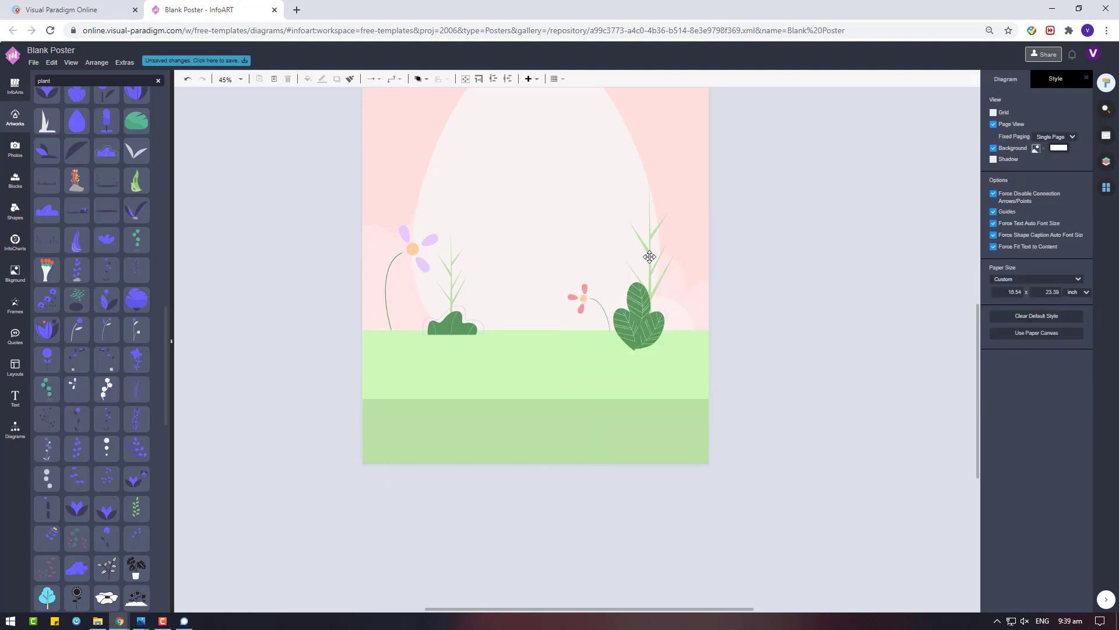
Change the tall grass plant's stacking order
click(654, 274)
right_click(669, 274)
mouse_move(787, 387)
click(875, 393)
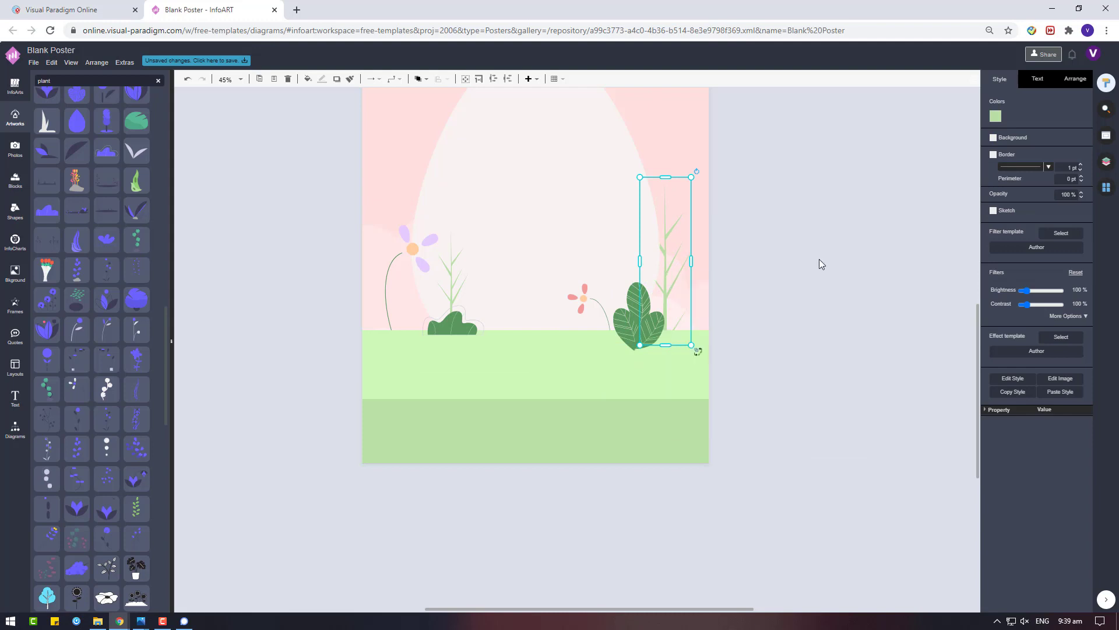
click(820, 259)
Send the large egg shape behind the plants
right_click(608, 235)
mouse_move(730, 340)
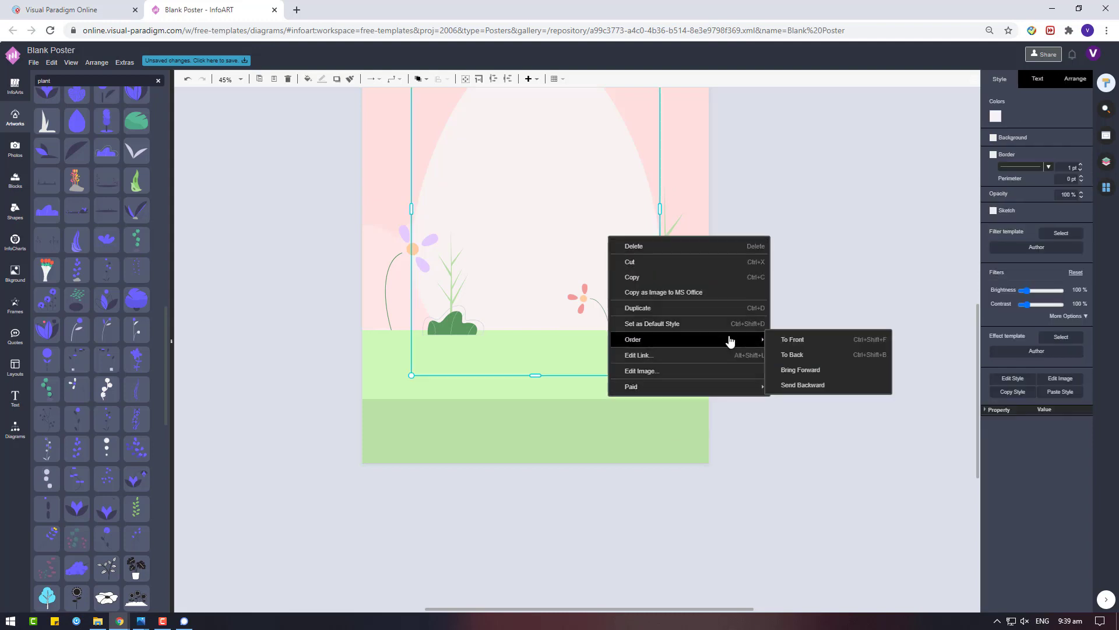
click(784, 355)
click(768, 245)
Nudge the tall grass plant slightly into place
click(674, 258)
mouse_move(674, 257)
mouse_down()
mouse_move(685, 247)
mouse_move(668, 275)
mouse_up()
click(794, 262)
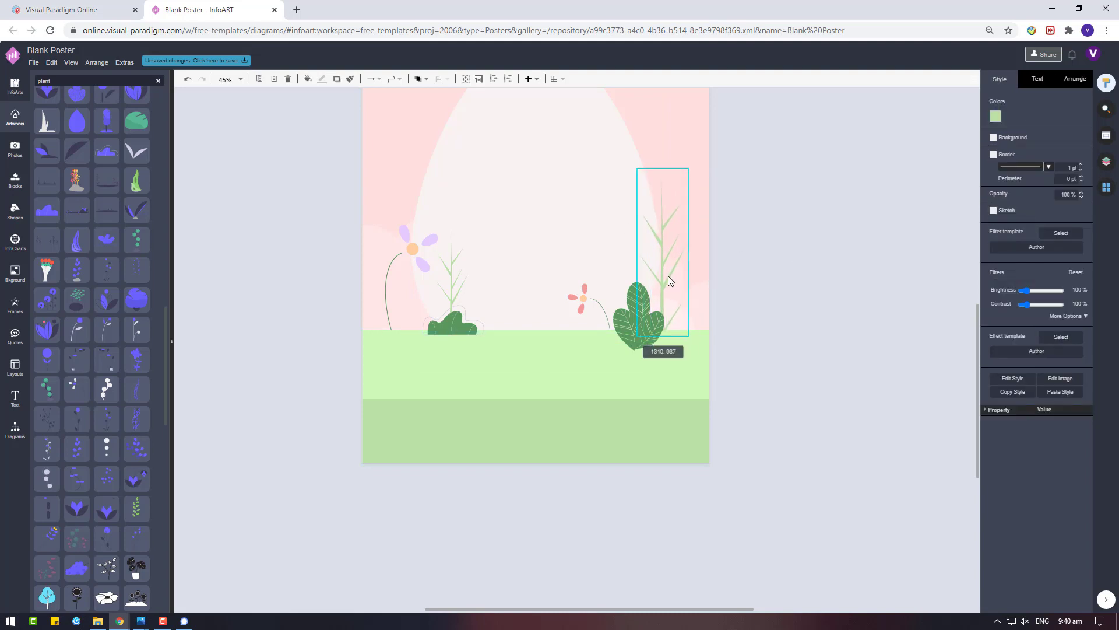
click(592, 484)
scroll(129, 388, down, 10)
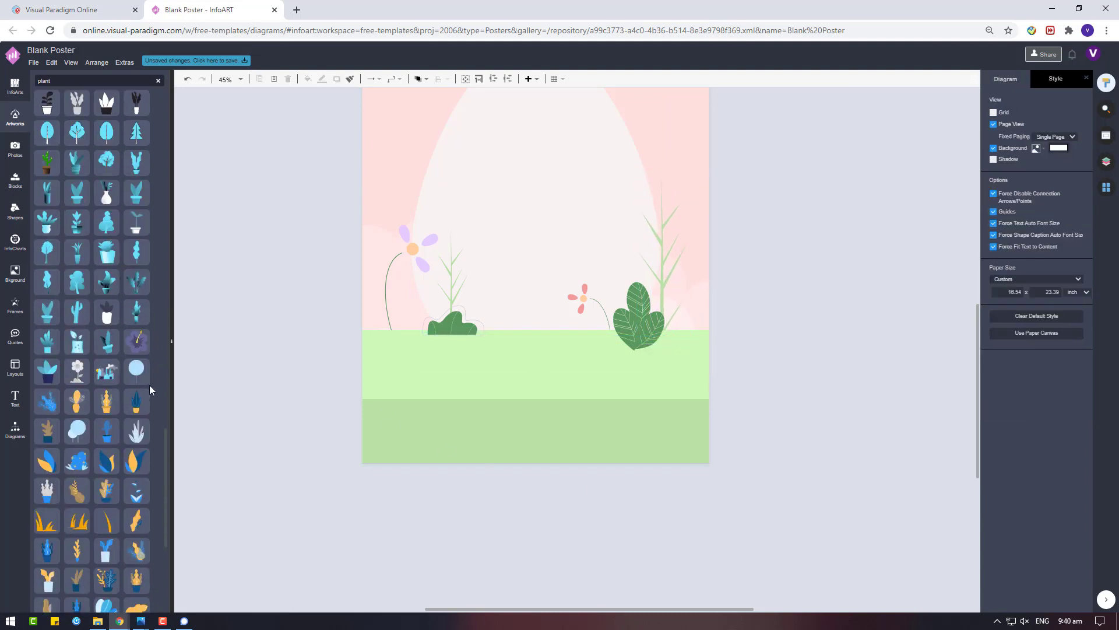
Add the hibiscus artwork beside the poster and colour its orange part peach
drag(137, 342, 296, 329)
drag(77, 371, 326, 307)
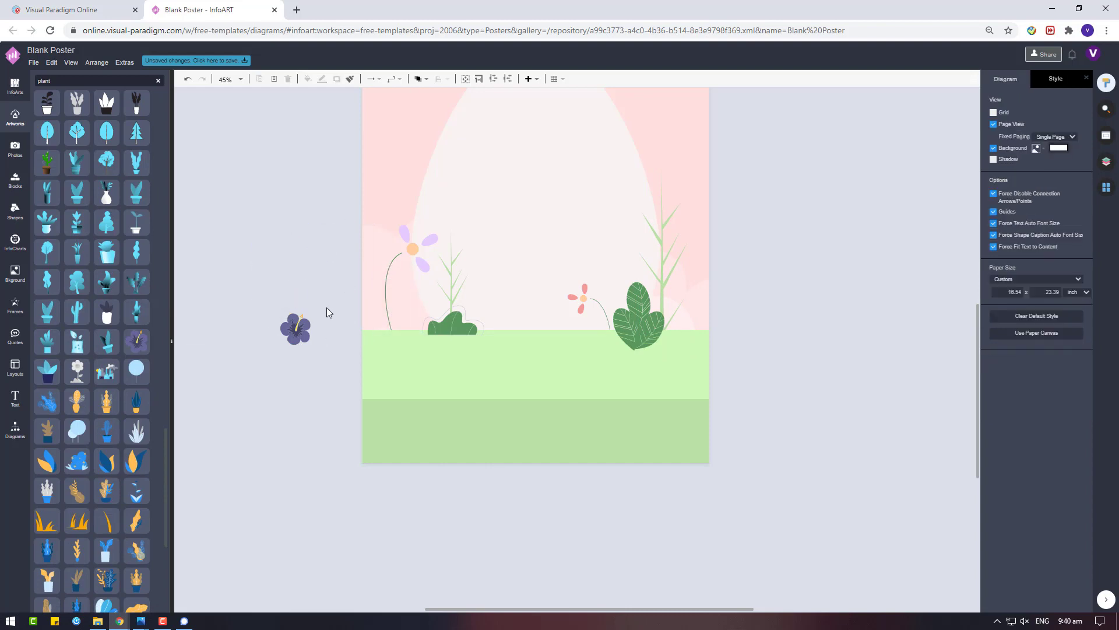
click(312, 334)
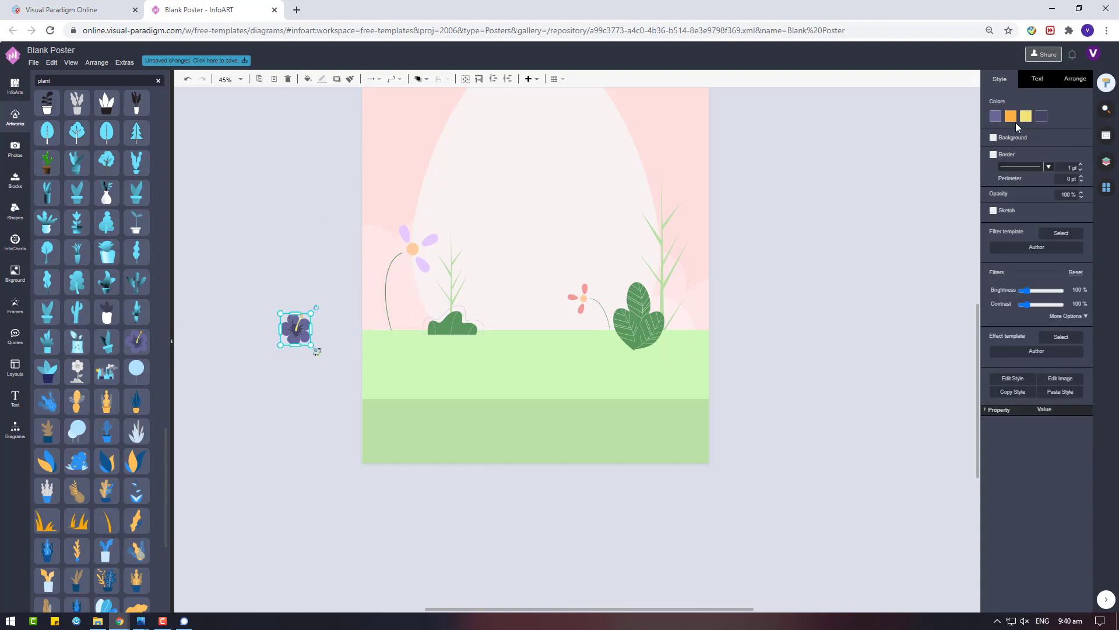
click(1011, 116)
click(1025, 219)
click(1076, 321)
Set the hibiscus's main colour to lavender E5CCFF
click(995, 116)
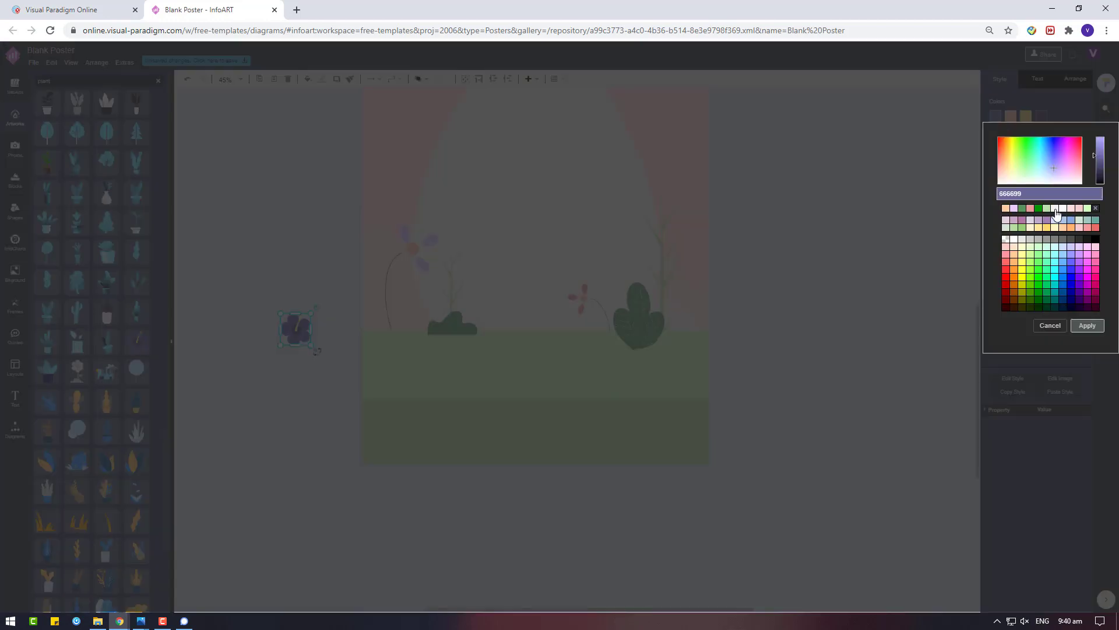
click(1056, 211)
click(1087, 325)
click(1041, 116)
click(1023, 208)
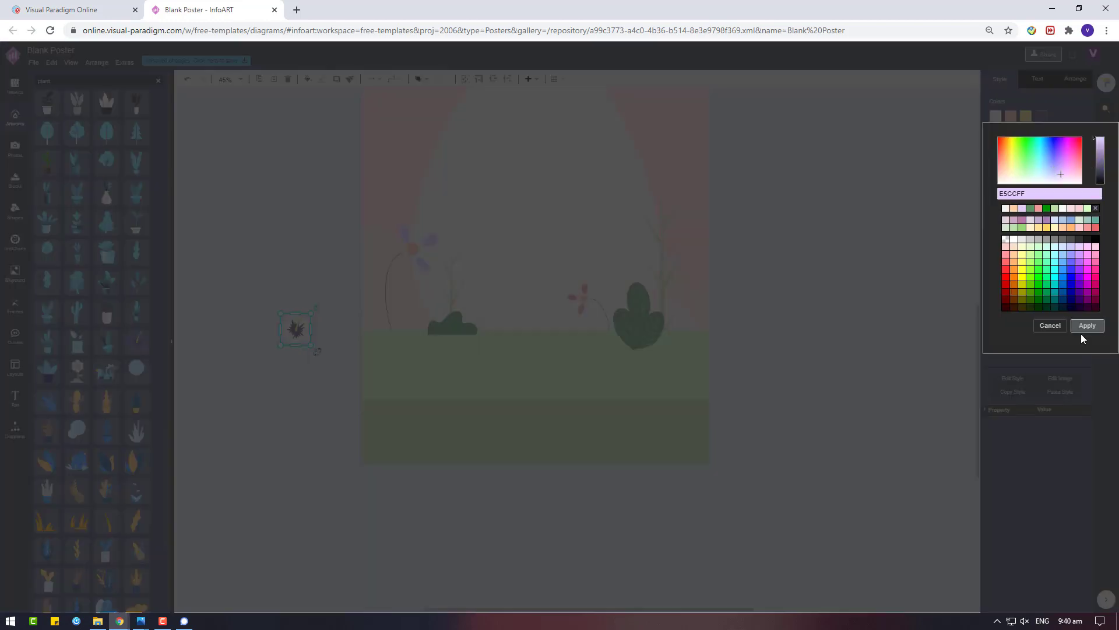
click(1085, 326)
Move the hibiscus by the purple flower's stem and enlarge it slightly
drag(292, 332, 404, 324)
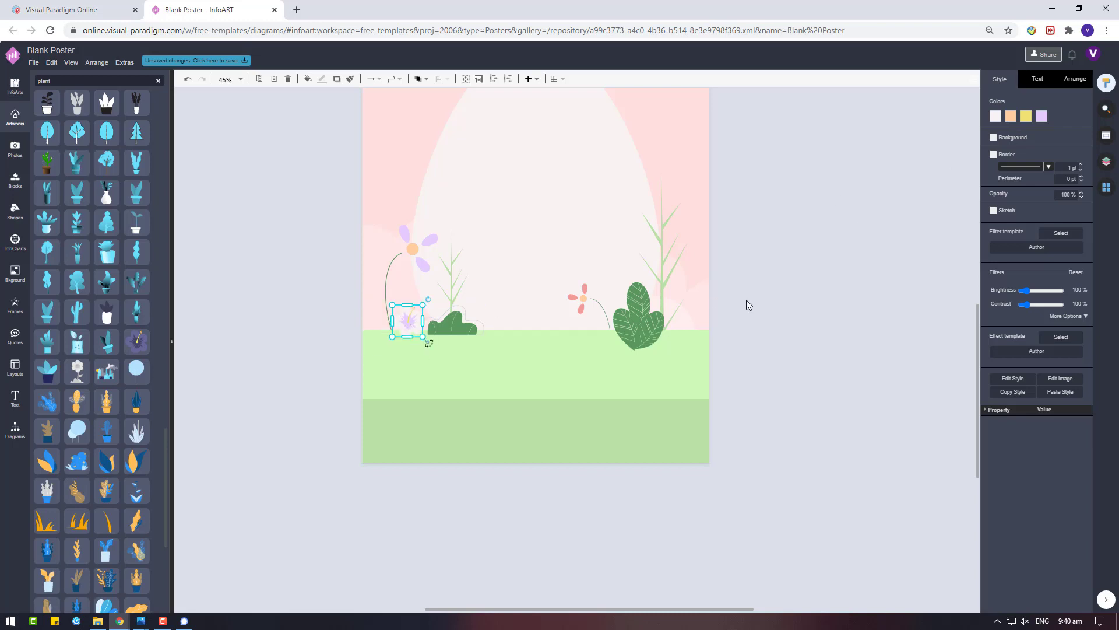
key(Left)
key(Left)
key(Left)
key(Down)
key(Down)
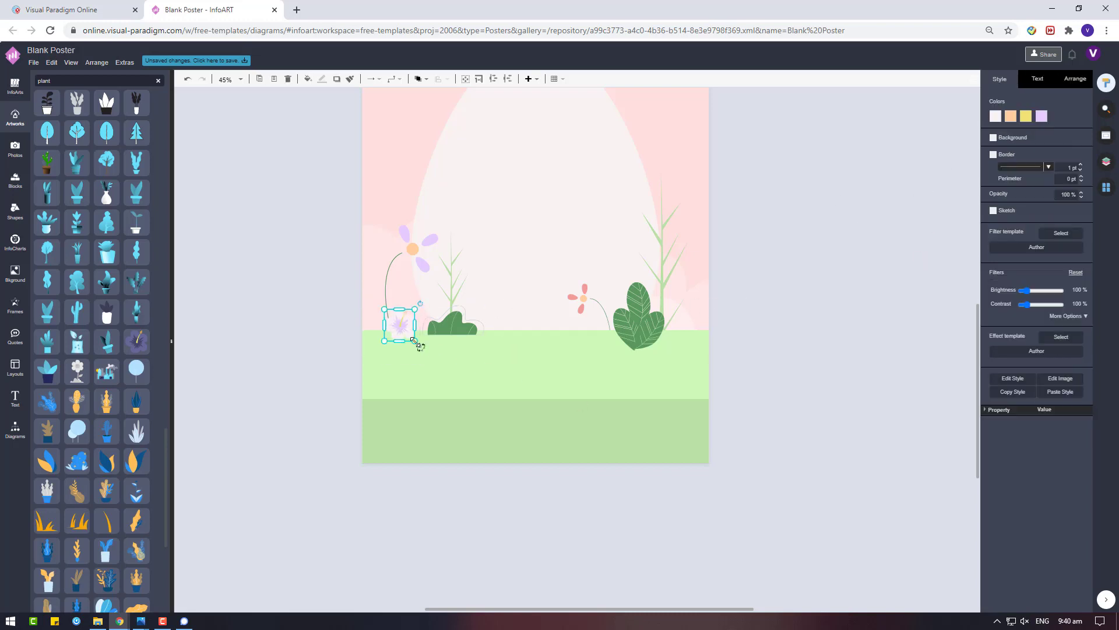
drag(413, 340, 420, 330)
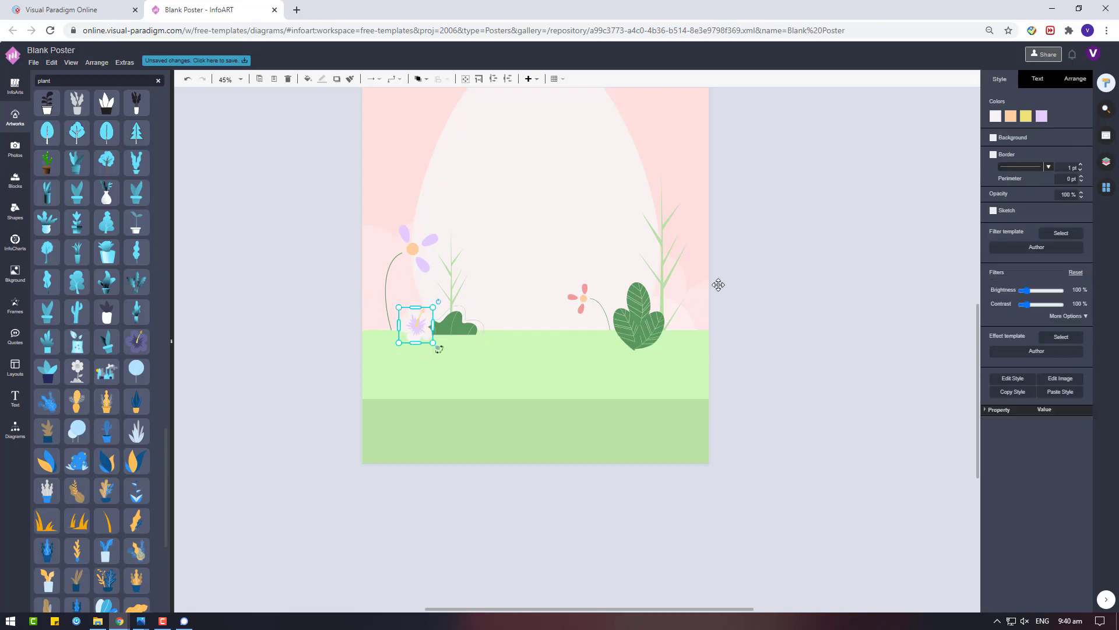
Lighten the hibiscus's first tone to F8F1F1
click(998, 117)
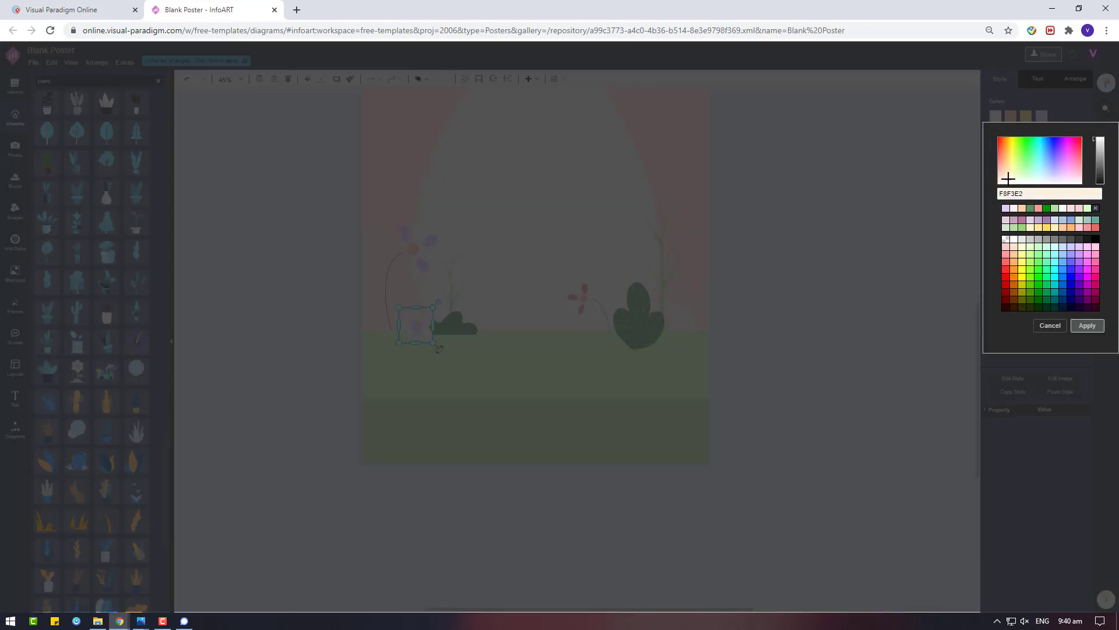
click(1100, 327)
click(887, 324)
click(410, 331)
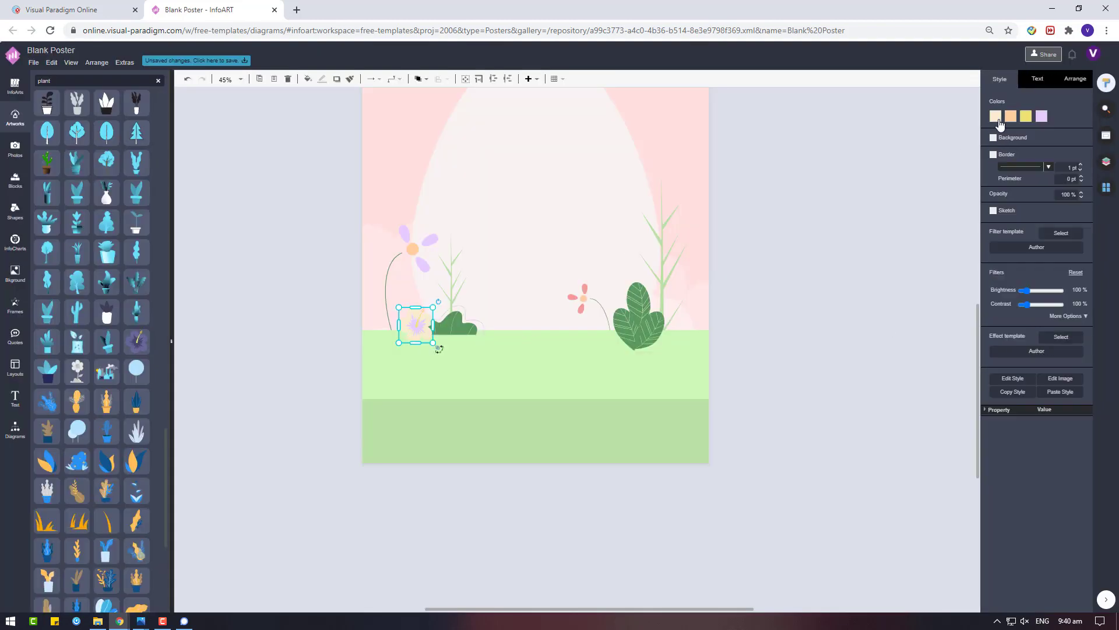
click(998, 118)
drag(996, 179, 998, 182)
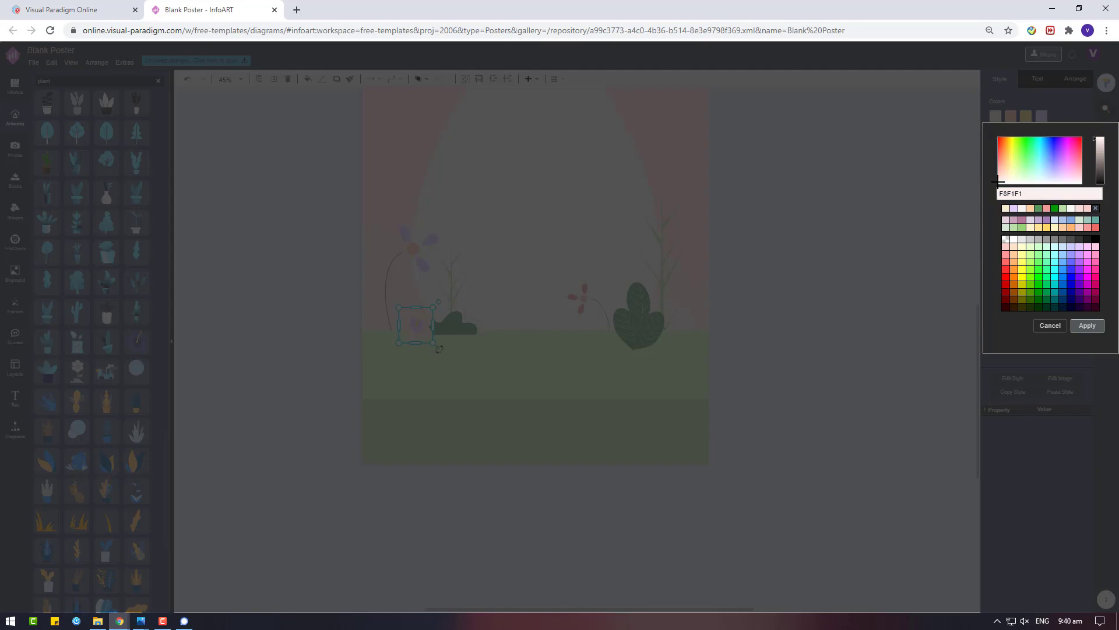
click(1096, 326)
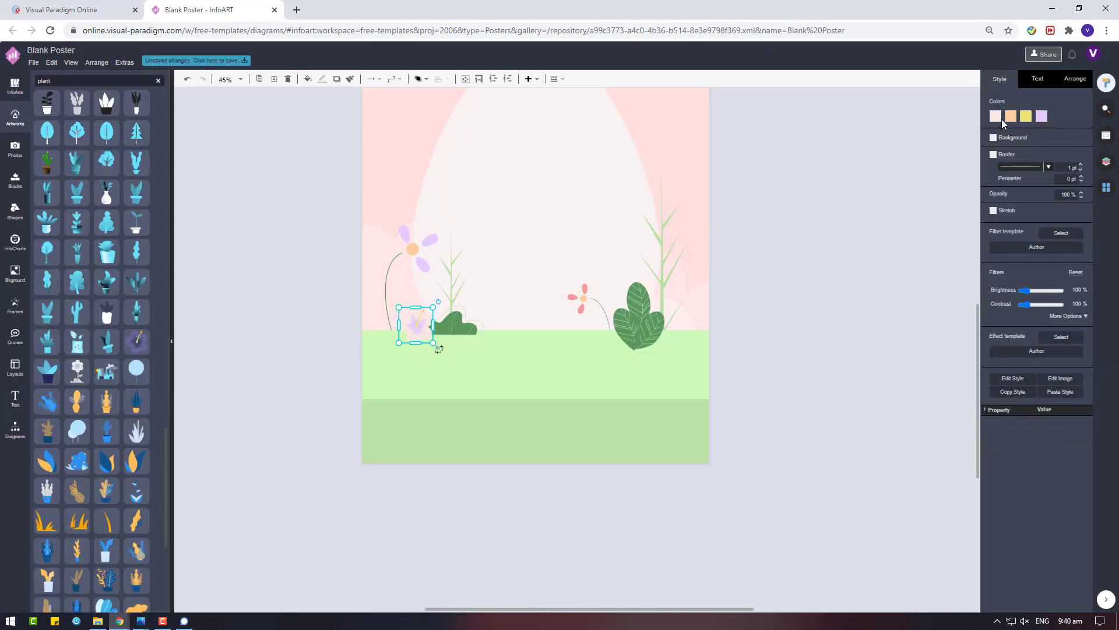
Change the first tone to E6E6E6, then near-white FAFAFA, and settle the flower beside the bush
click(997, 117)
click(1016, 239)
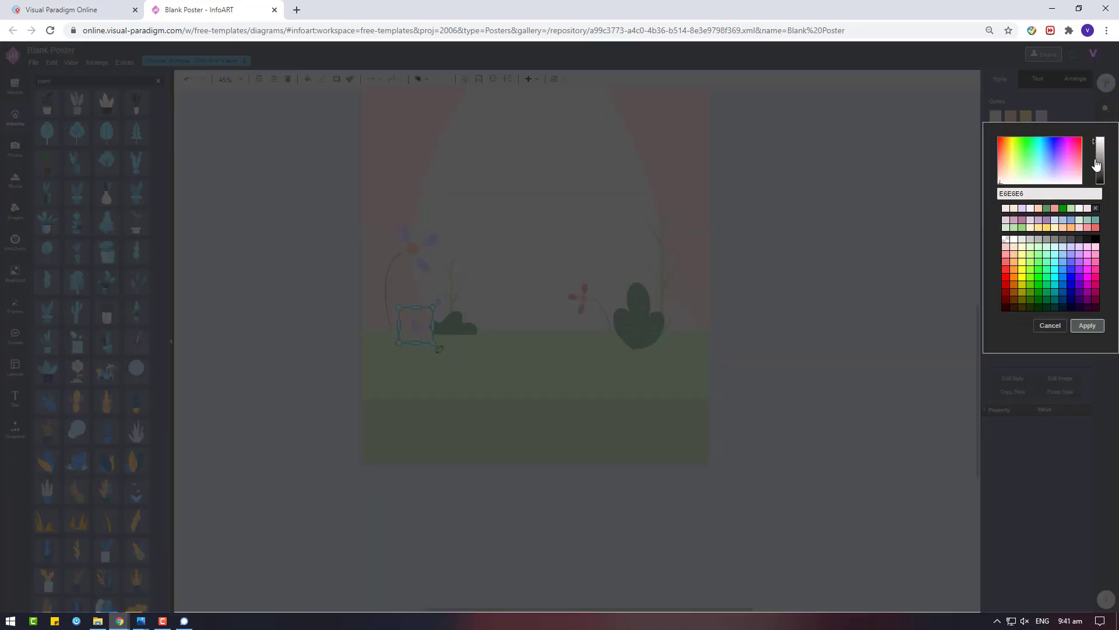
click(1087, 325)
click(994, 118)
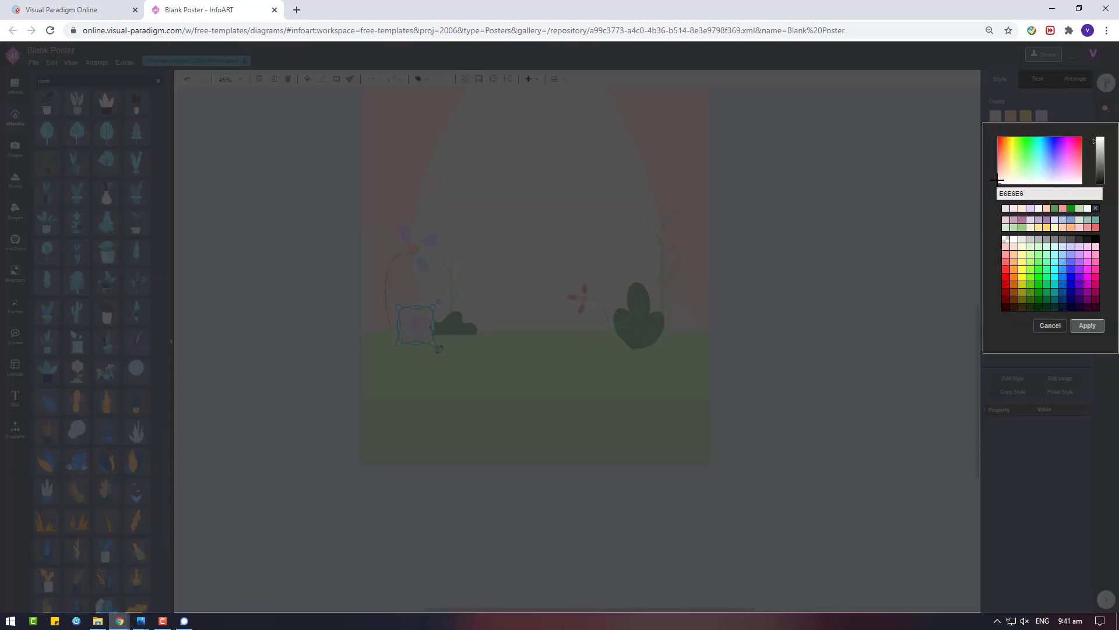
click(1101, 141)
click(1087, 326)
click(882, 292)
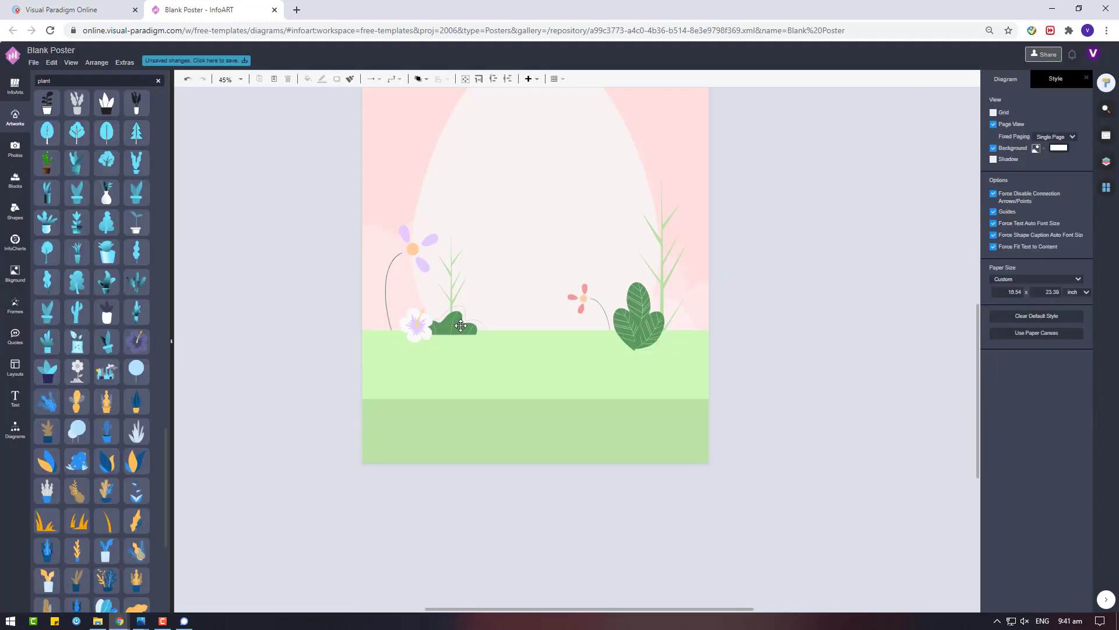
drag(416, 326, 422, 334)
Give the large egg shape a near-white fill
click(830, 260)
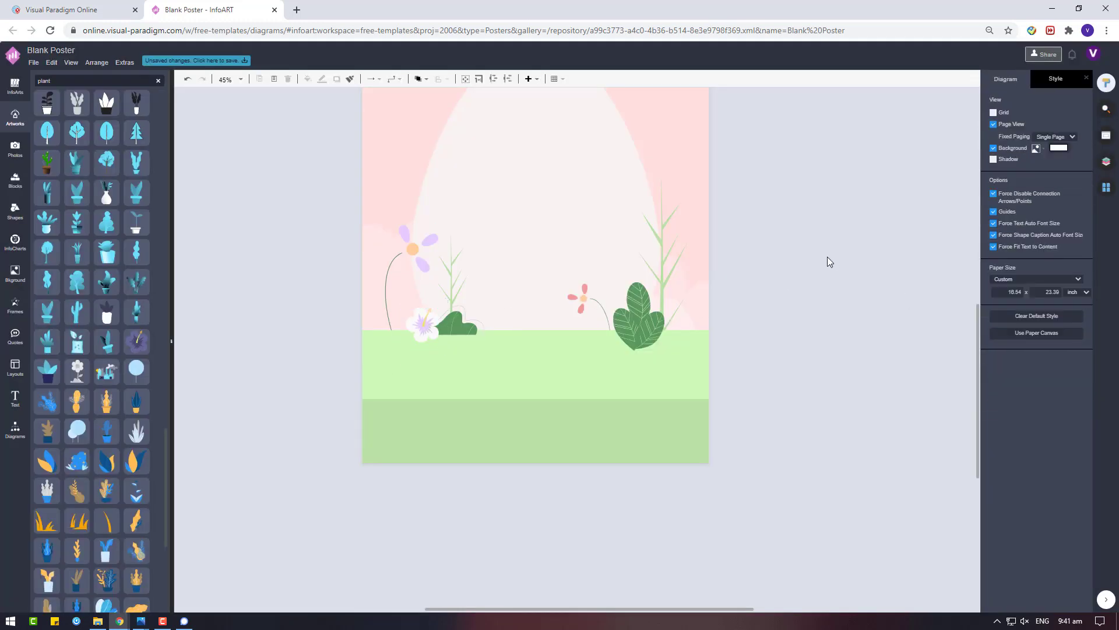
click(662, 378)
click(995, 116)
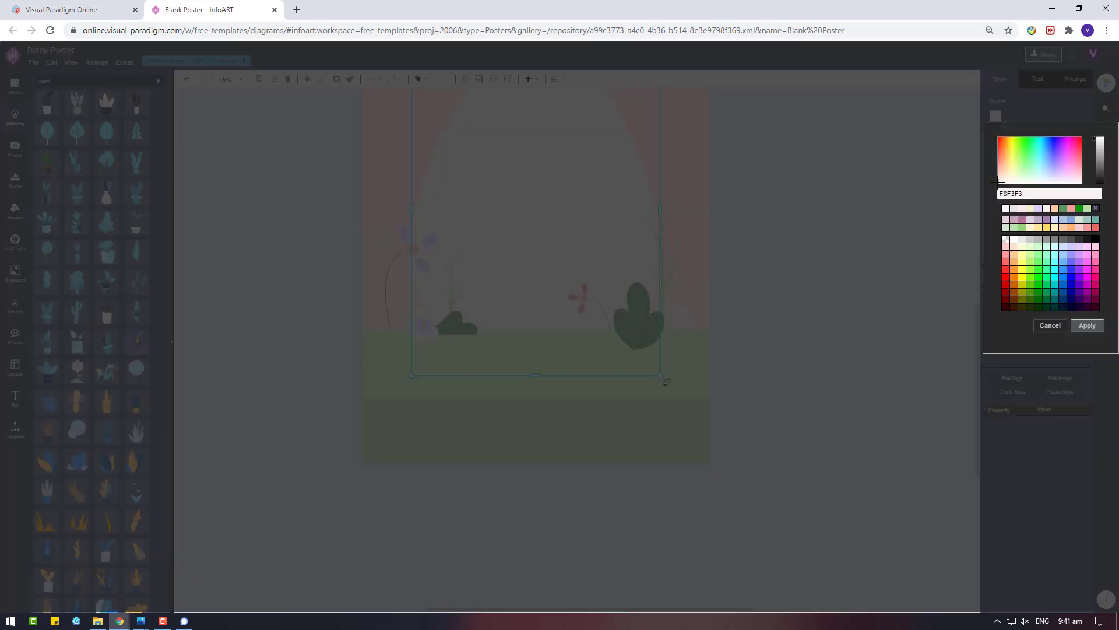
click(1094, 328)
click(827, 255)
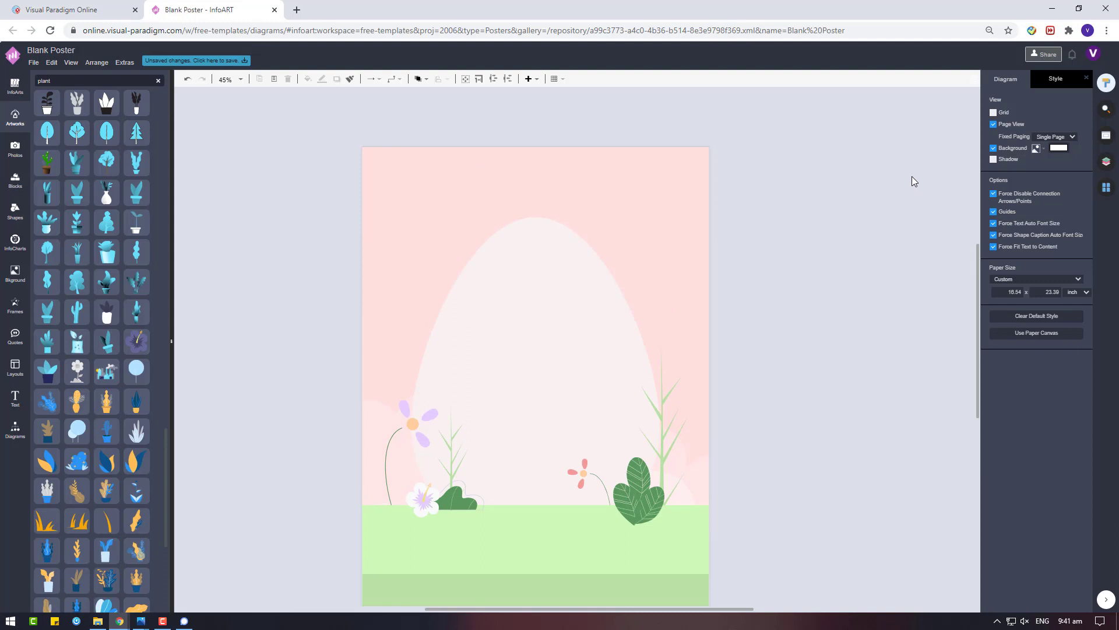
Centre and slightly stretch the egg shape, then search artworks for 'cloud'
drag(532, 256, 535, 284)
drag(542, 353, 536, 342)
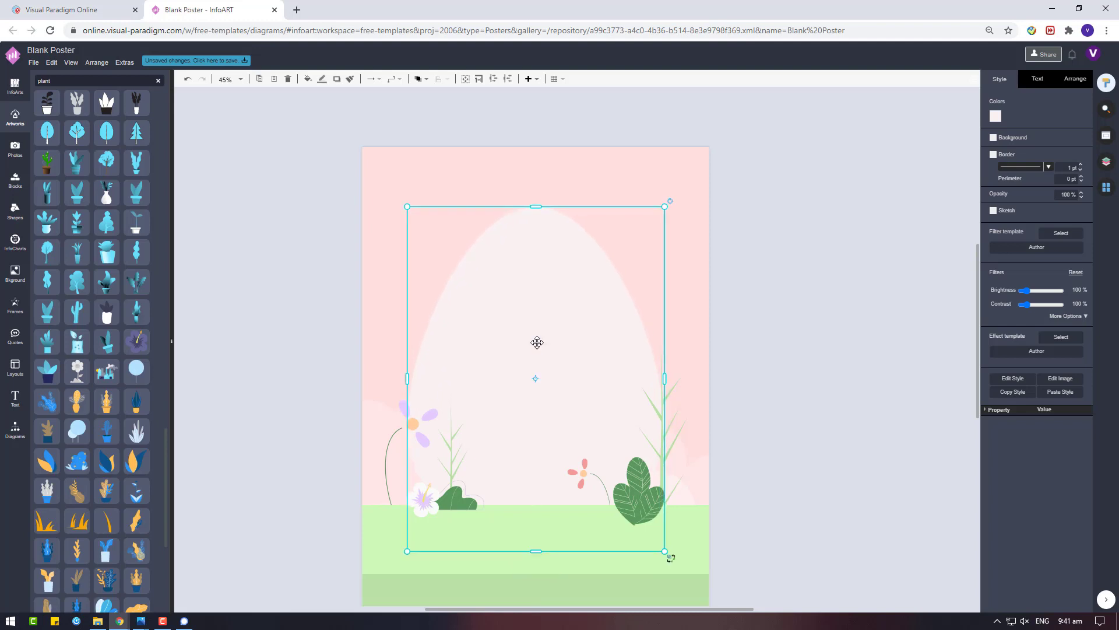
scroll(407, 366, down, 3)
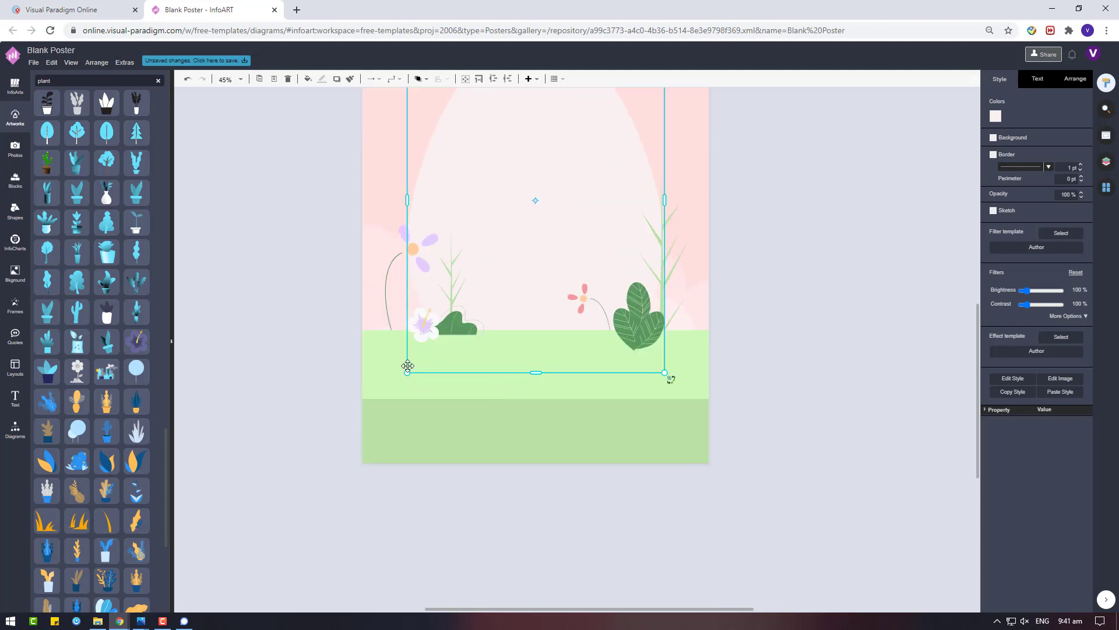
drag(406, 374, 389, 391)
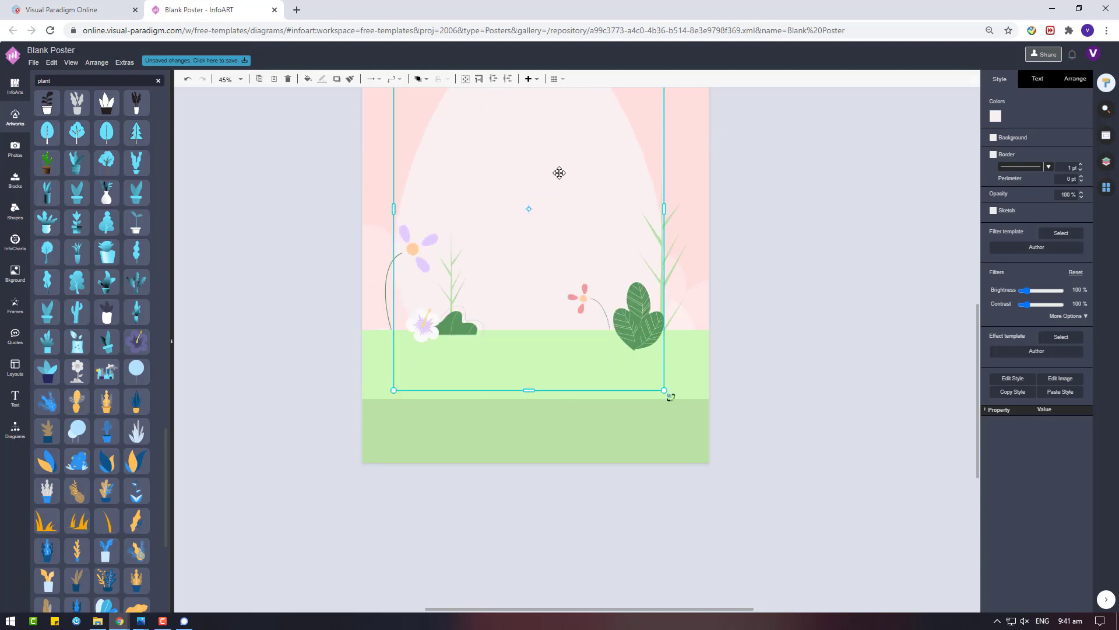
scroll(530, 192, up, 1)
drag(528, 194, 534, 187)
scroll(761, 425, up, 1)
click(781, 397)
scroll(743, 408, up, 1)
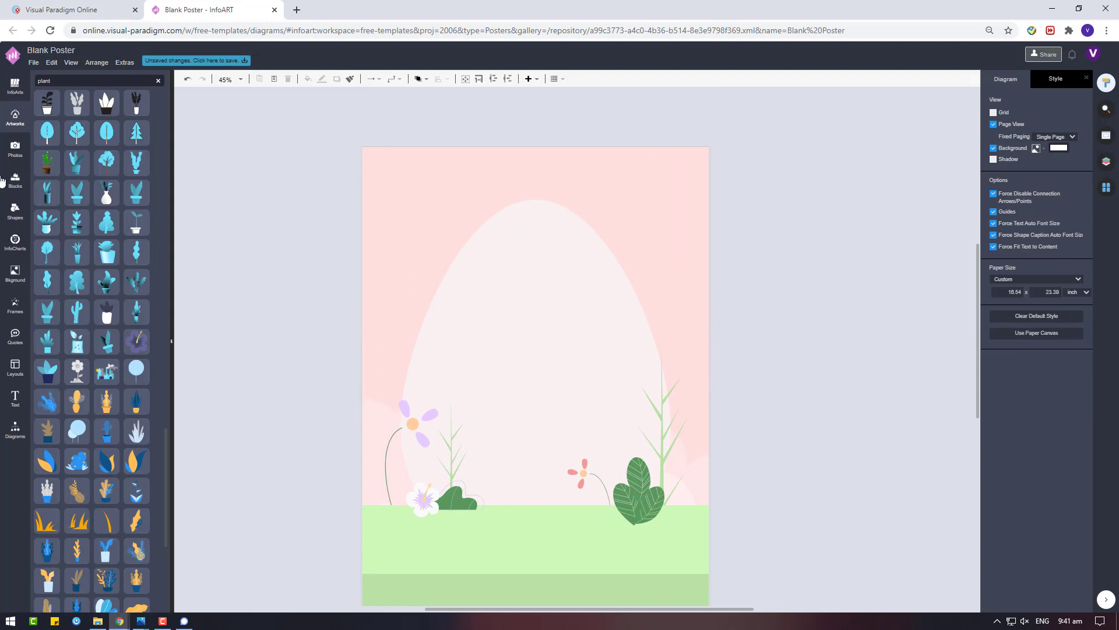
click(62, 82)
text(cloud)
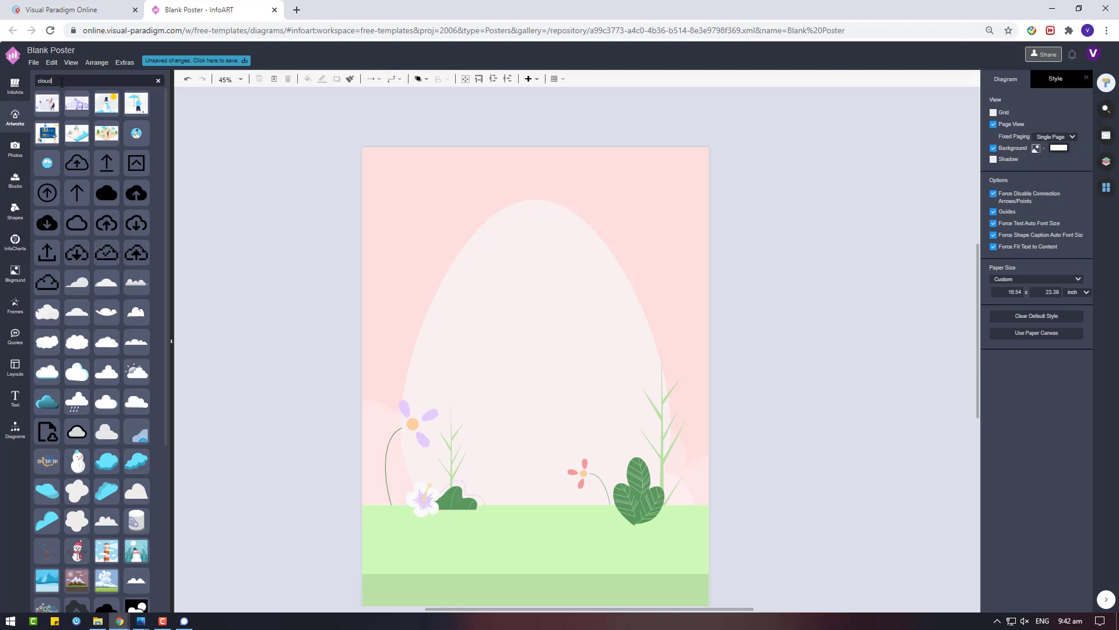
Try three cloud artworks on the poster and remove each one
drag(114, 332, 400, 175)
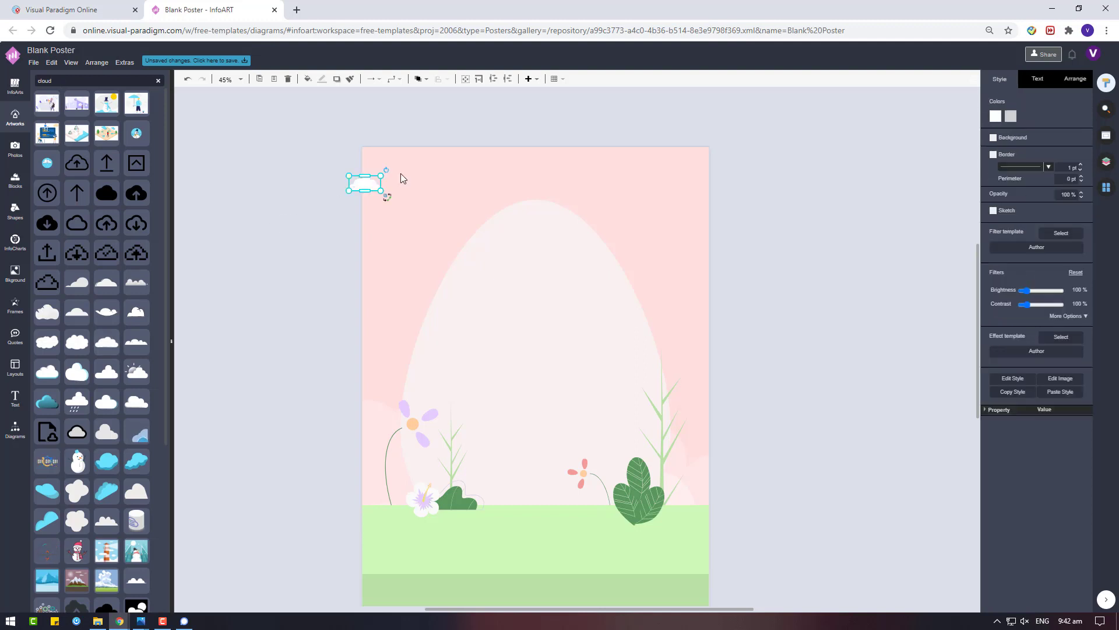
key(Delete)
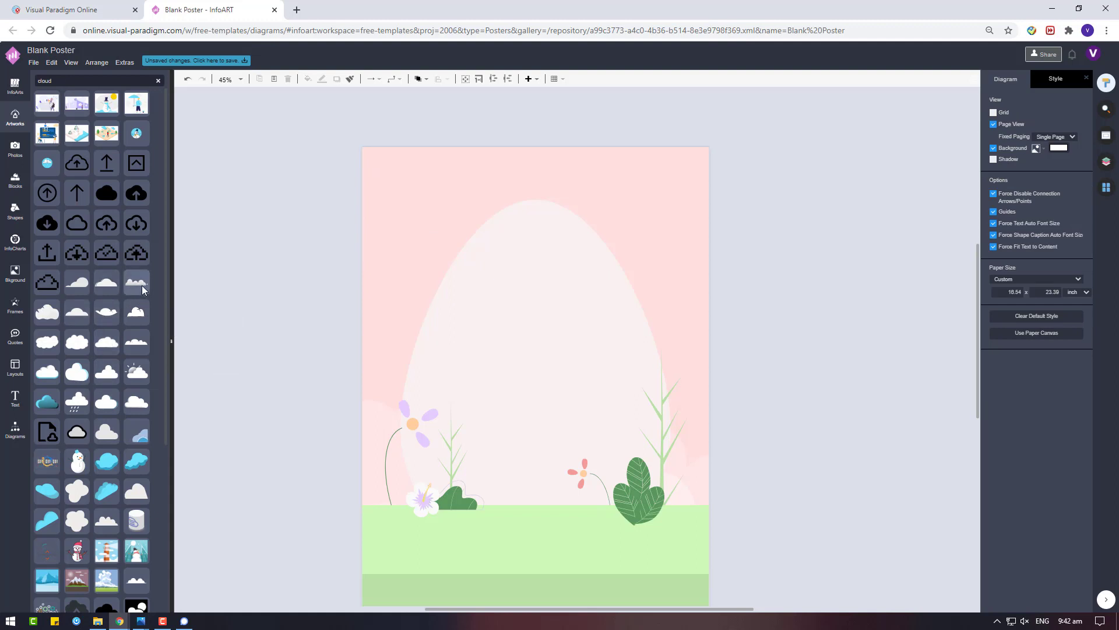
drag(143, 289, 650, 261)
key(Delete)
mouse_move(121, 300)
mouse_down()
mouse_move(236, 319)
mouse_move(362, 298)
mouse_up()
key(Delete)
Search artworks for 'star', place the sun on the poster and colour it pale yellow
click(95, 85)
text(star)
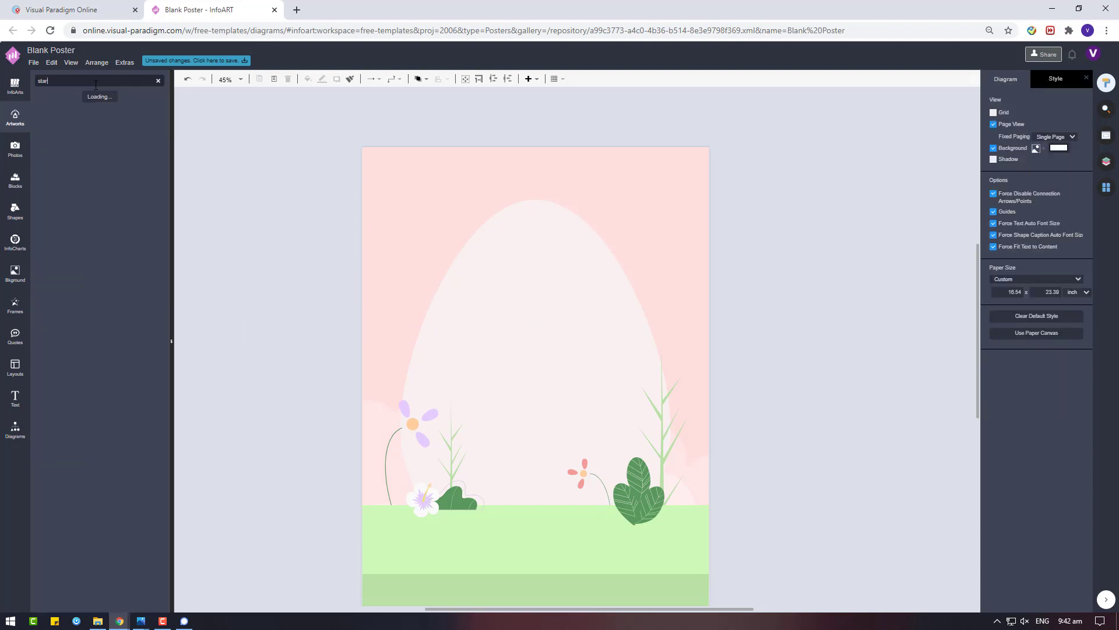
drag(135, 133, 450, 362)
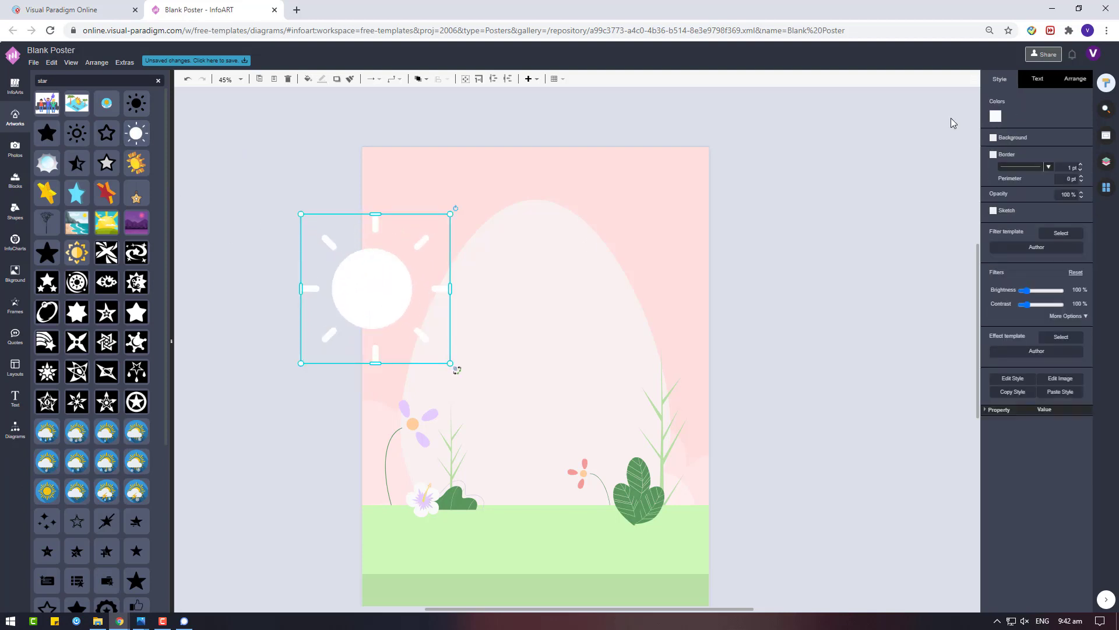
click(996, 115)
click(1038, 234)
click(1084, 325)
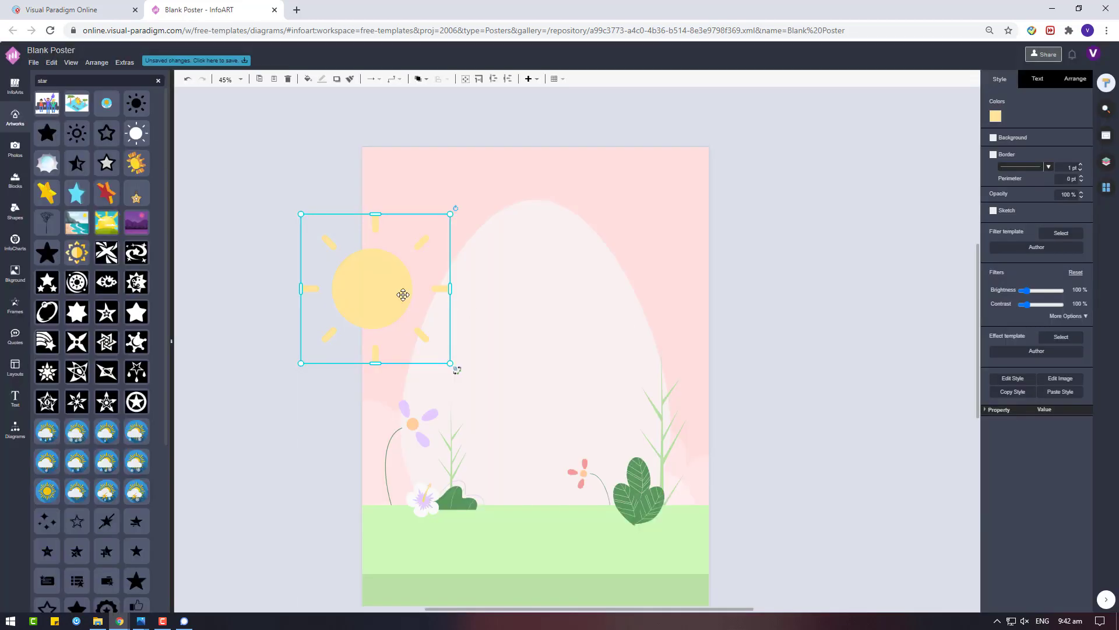
Move the sun to the upper right, behind the egg shape, slightly lower
drag(400, 295, 633, 234)
right_click(633, 234)
click(824, 357)
click(620, 227)
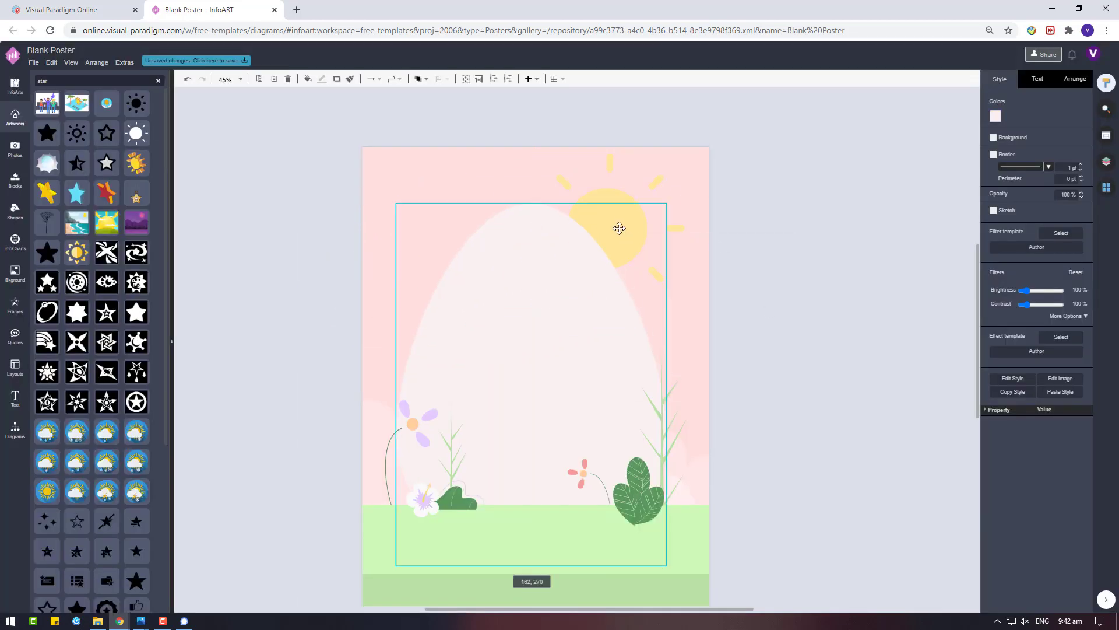
drag(654, 172, 661, 196)
click(717, 230)
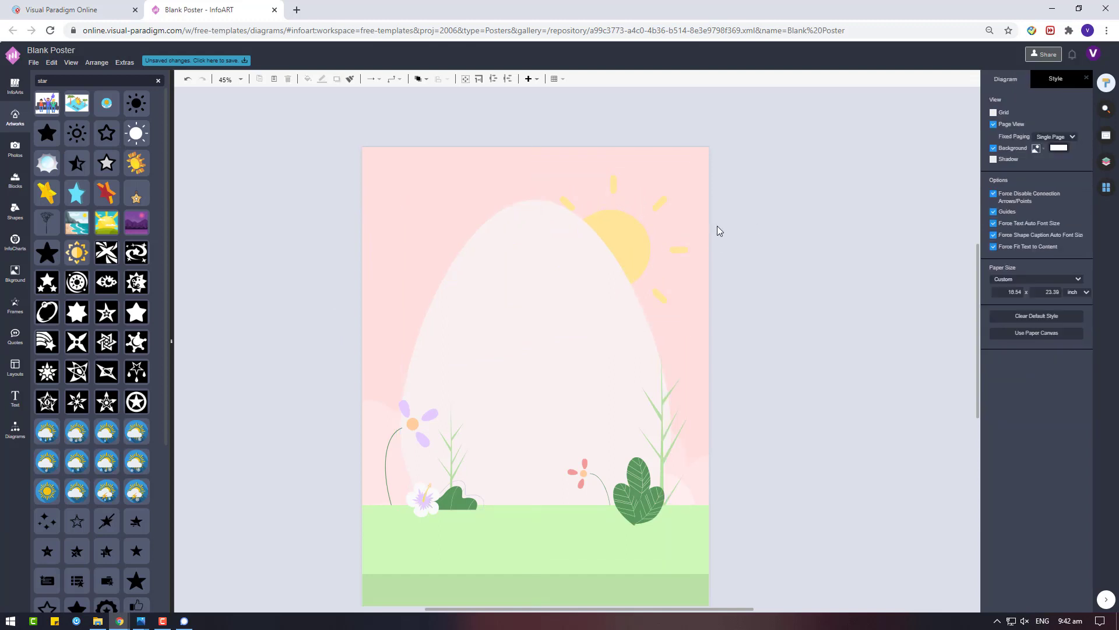
click(688, 224)
Search the artwork library for 'cloud'
scroll(35, 159, down, 4)
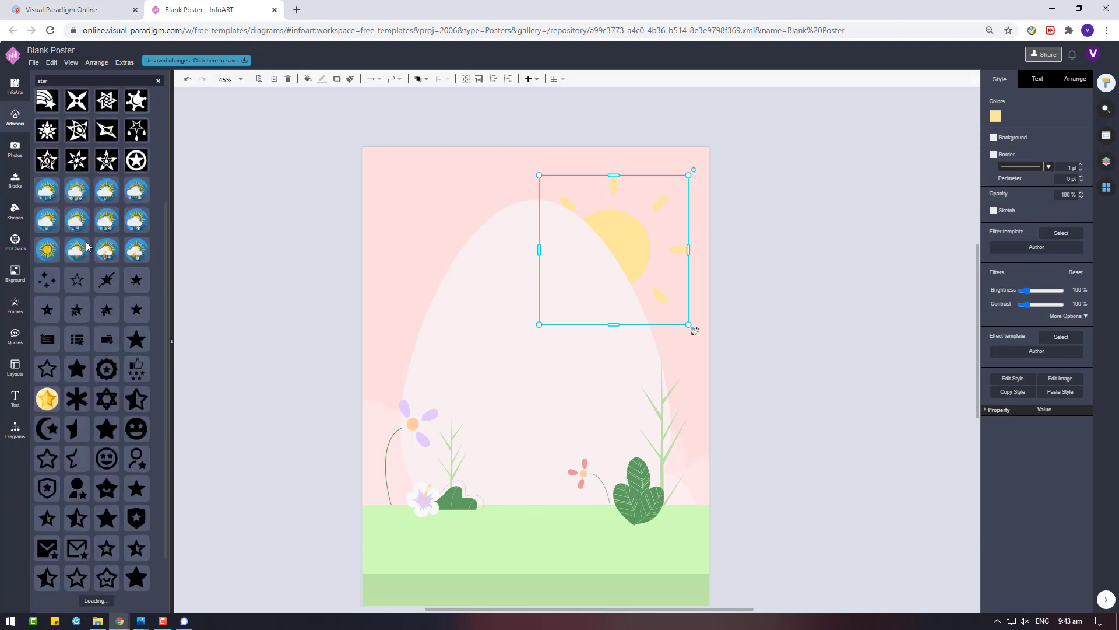
scroll(44, 99, up, 4)
click(70, 82)
text(cloud)
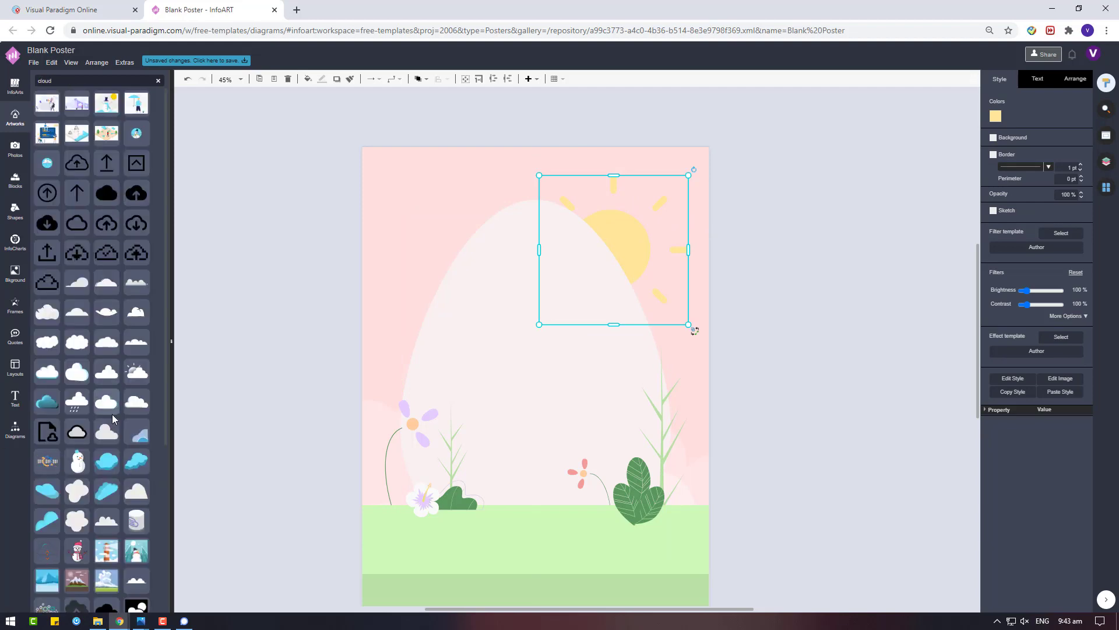
Insert a cloud artwork with a light fill, enlarged at the poster's upper left
click(112, 414)
click(995, 116)
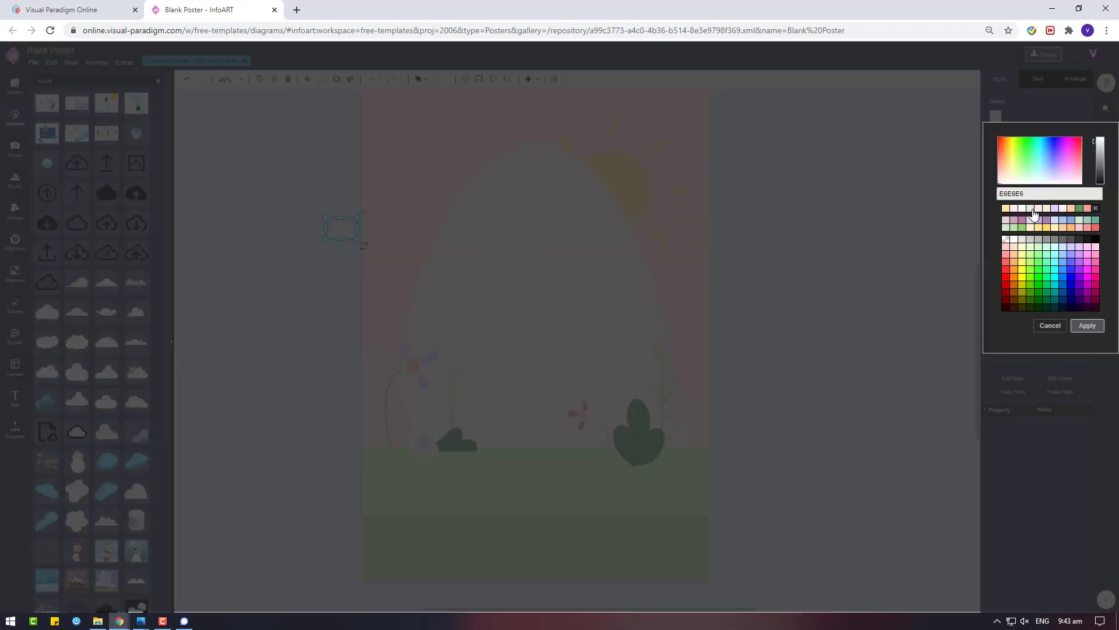
click(1088, 326)
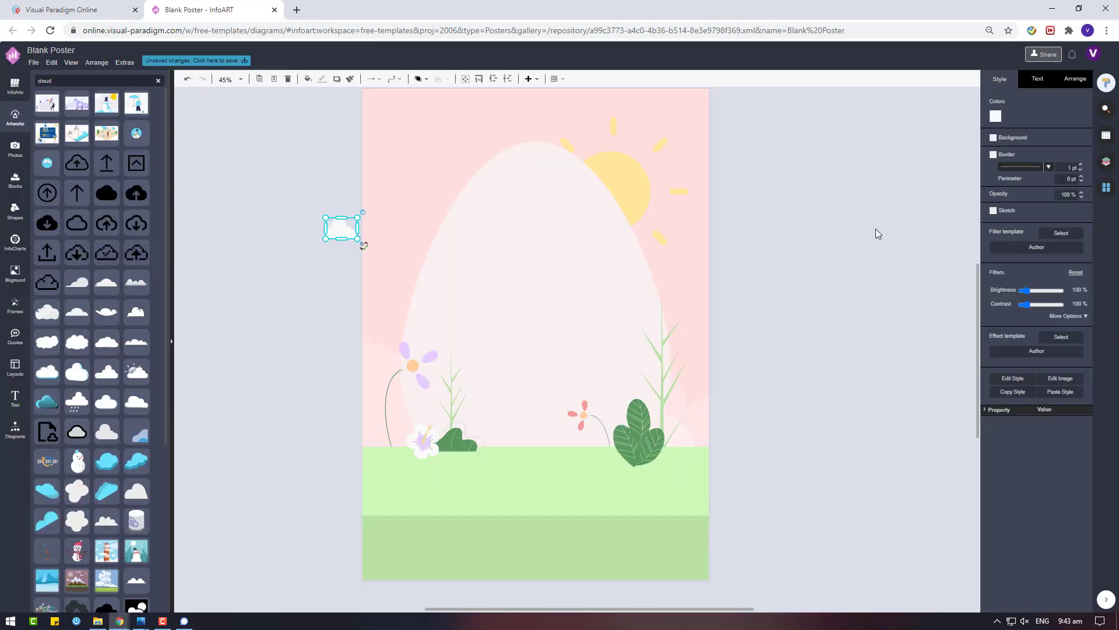
drag(364, 209, 385, 152)
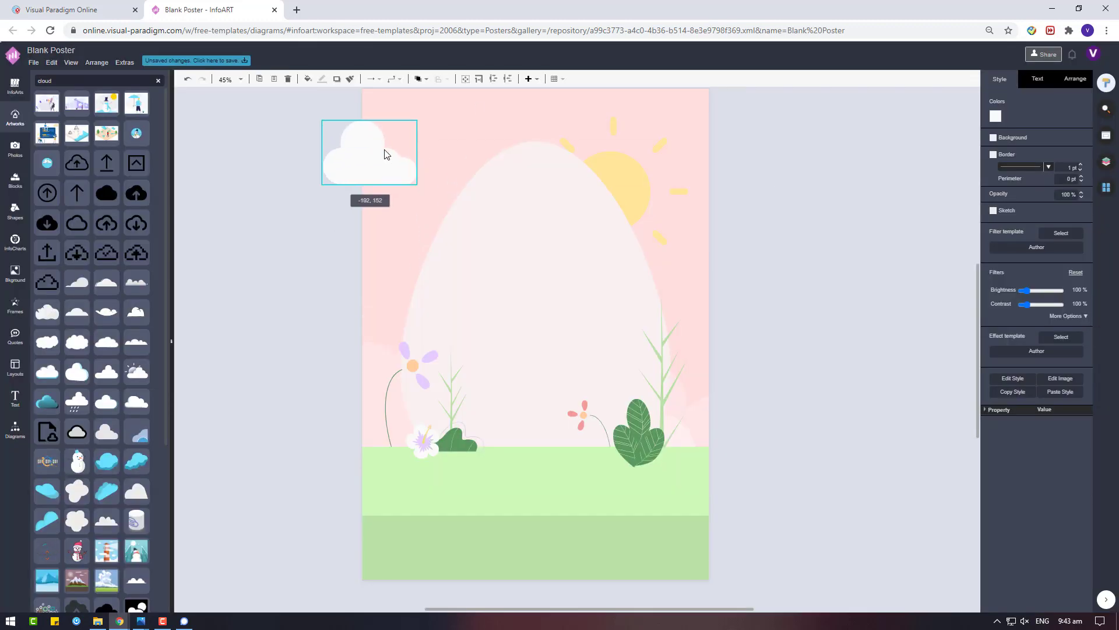
Place a second white cloud at the right edge and adjust both clouds' positions
drag(676, 270, 757, 244)
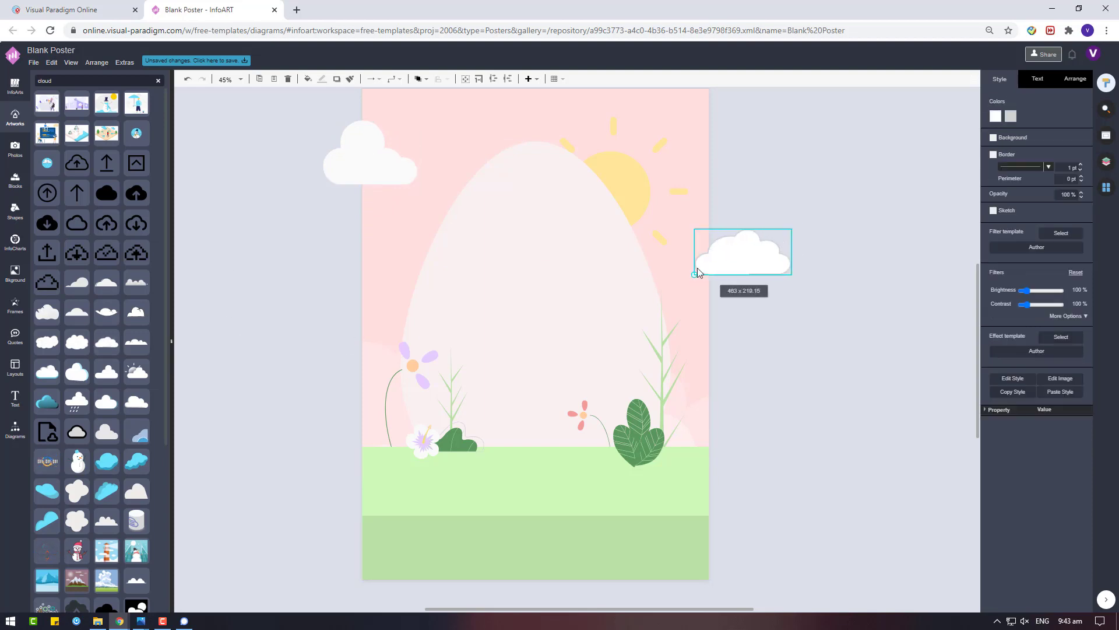
click(1010, 116)
click(1007, 241)
click(995, 116)
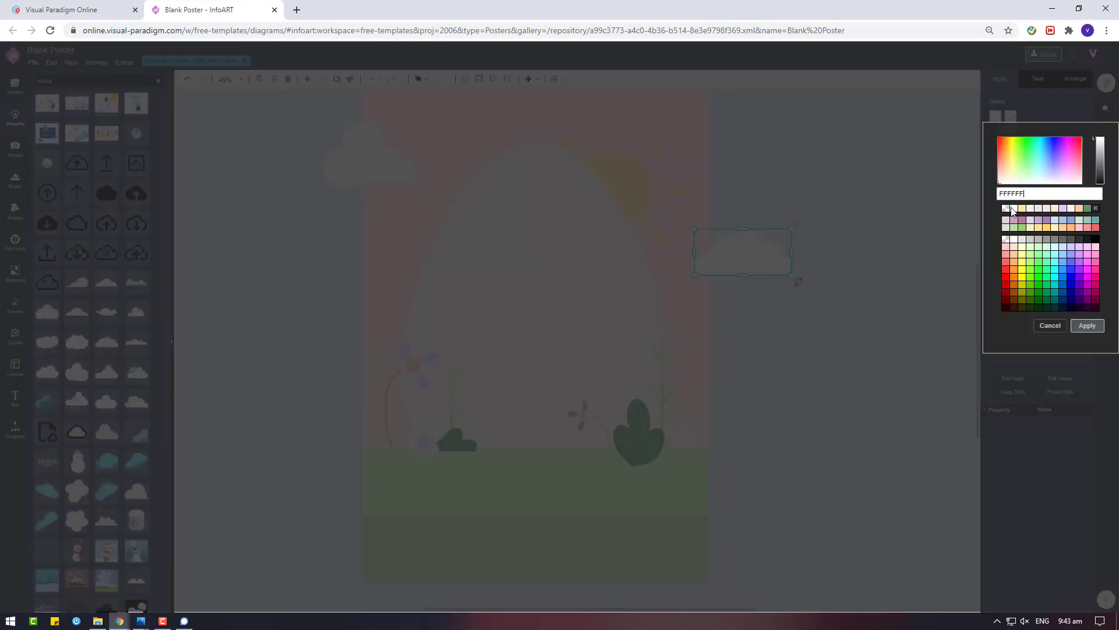
click(1050, 326)
drag(772, 264, 755, 288)
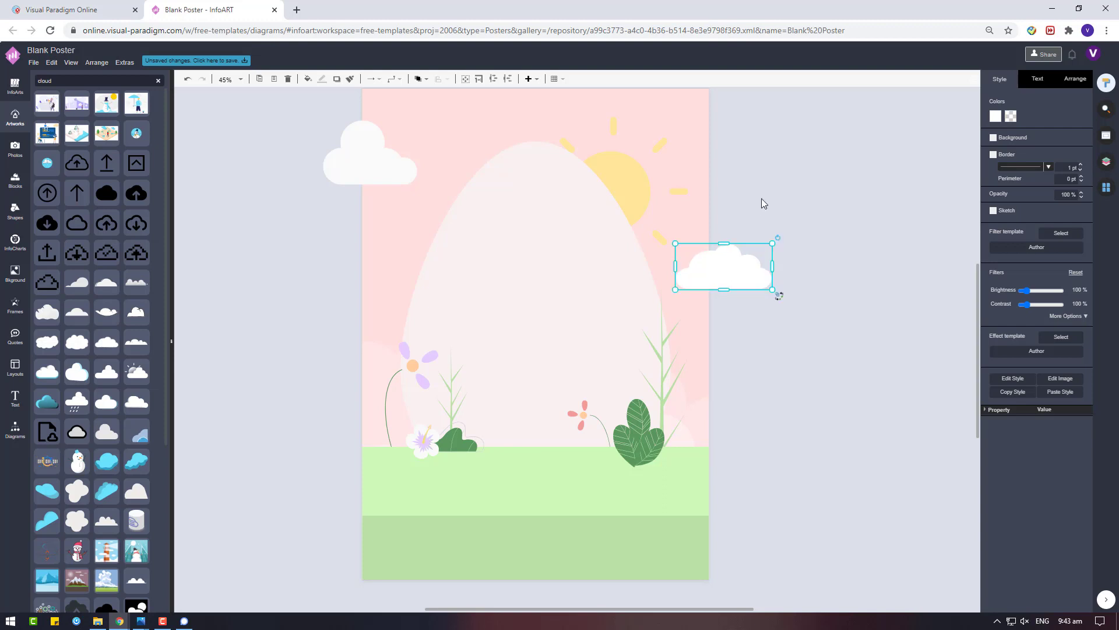
click(762, 202)
scroll(680, 260, up, 1)
mouse_move(348, 217)
mouse_down()
mouse_move(344, 247)
mouse_move(365, 215)
mouse_move(364, 226)
mouse_up()
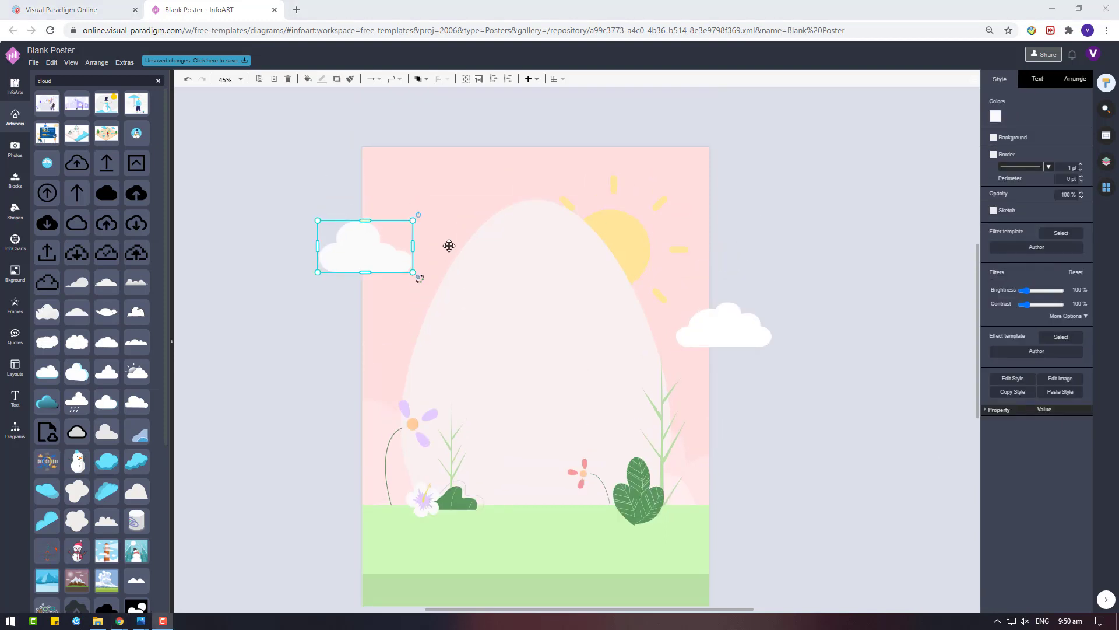
scroll(525, 187, up, 2)
Create a new Text box, widen it and move it onto the egg
click(524, 187)
double_click(530, 183)
scroll(583, 175, down, 4)
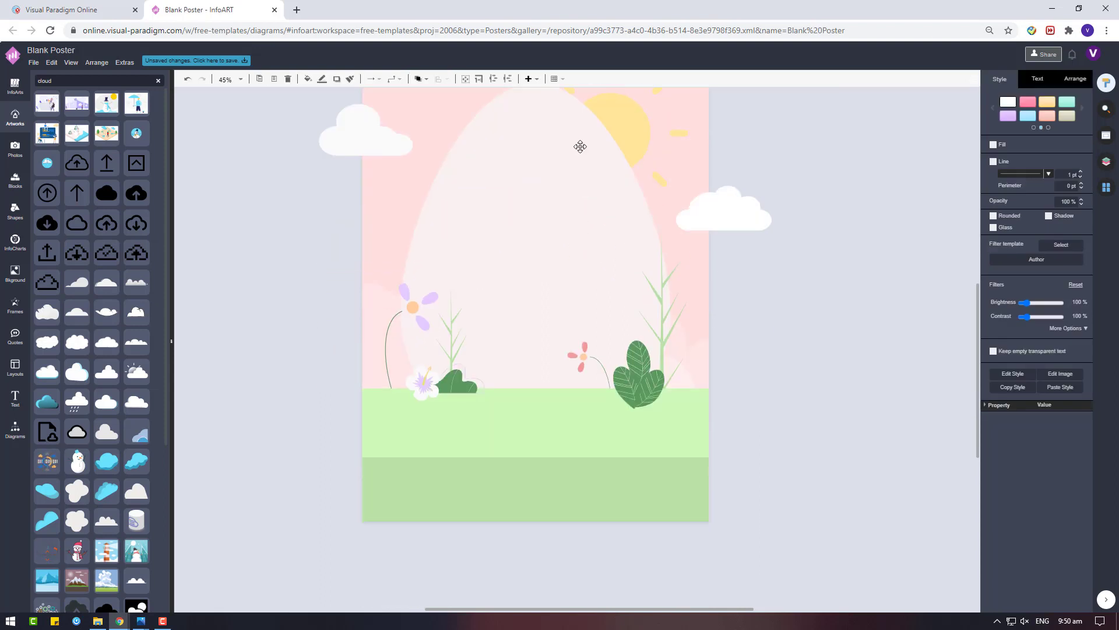
scroll(580, 146, up, 4)
drag(642, 172, 537, 396)
Add a pink-filled circle from Basic Shapes and move it below the text
click(15, 146)
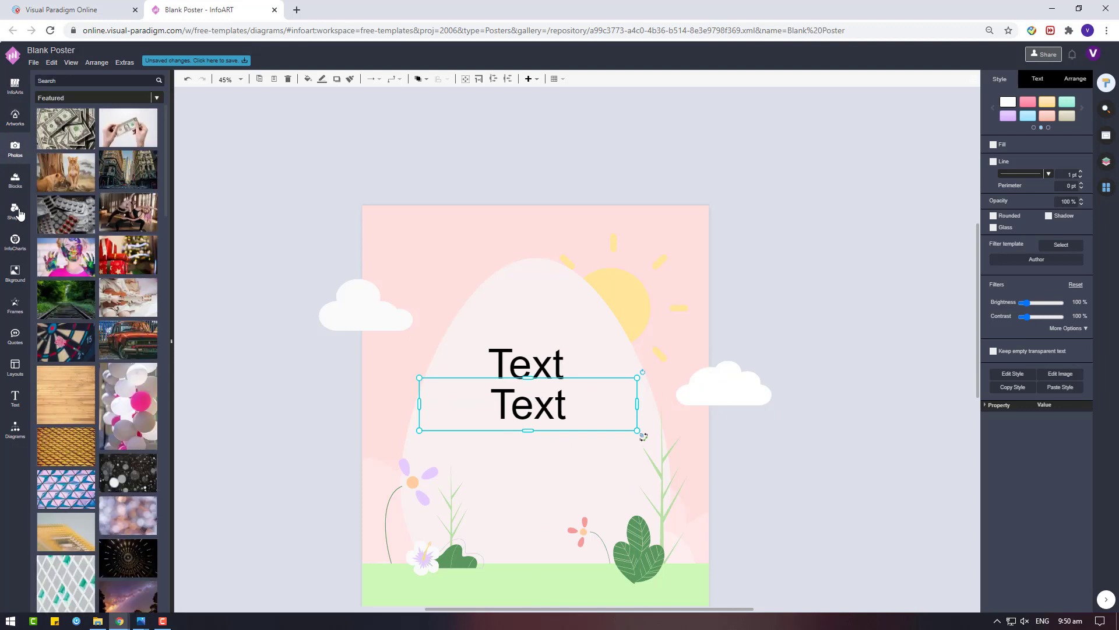
click(19, 213)
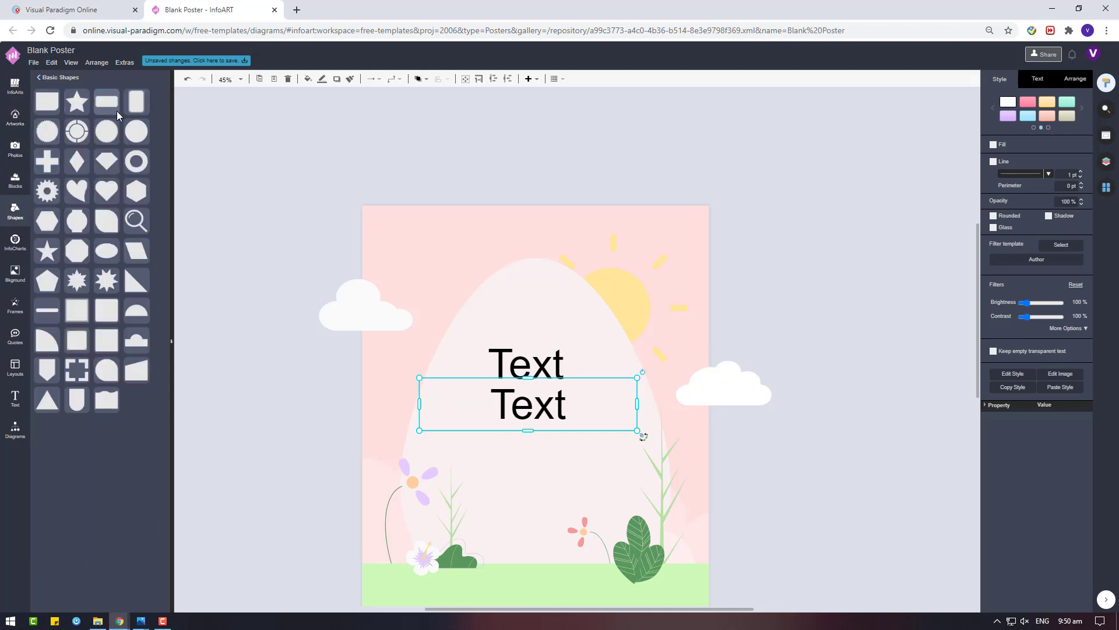
click(110, 139)
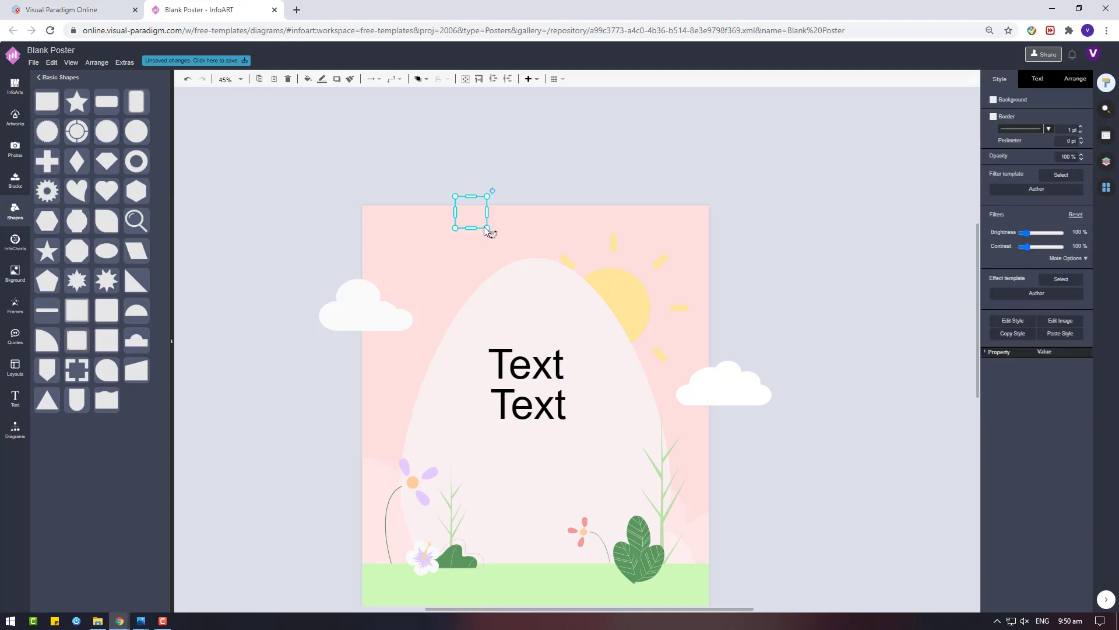
drag(490, 232, 542, 285)
click(996, 116)
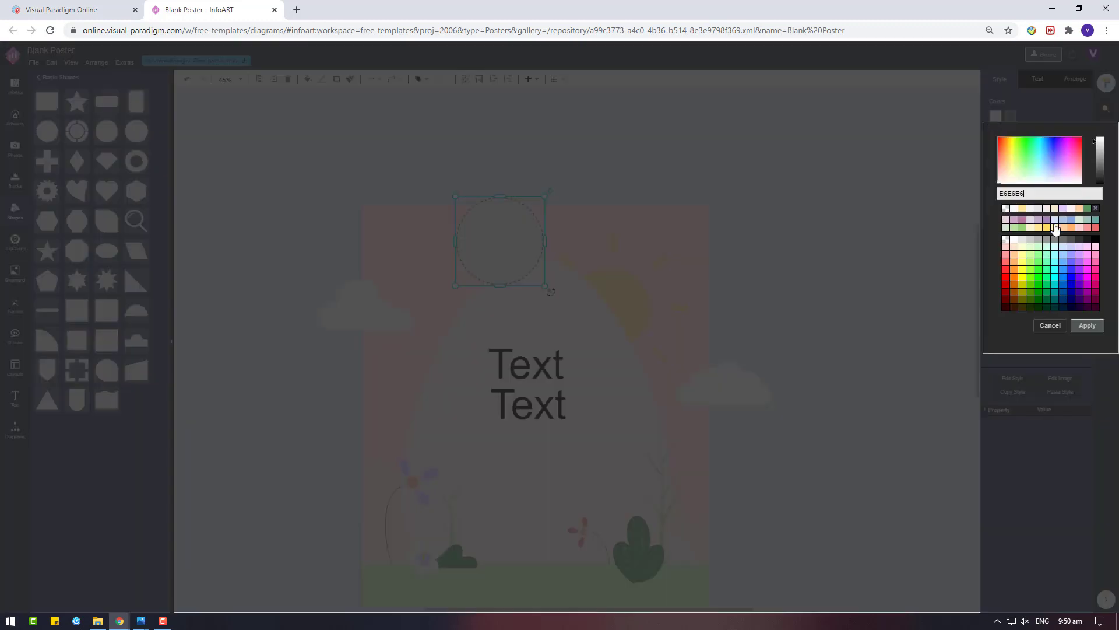
click(1056, 228)
click(1087, 326)
drag(517, 240, 550, 463)
Change the circle to a green fill with a white outline and shrink it
scroll(549, 463, down, 5)
click(996, 116)
click(1006, 228)
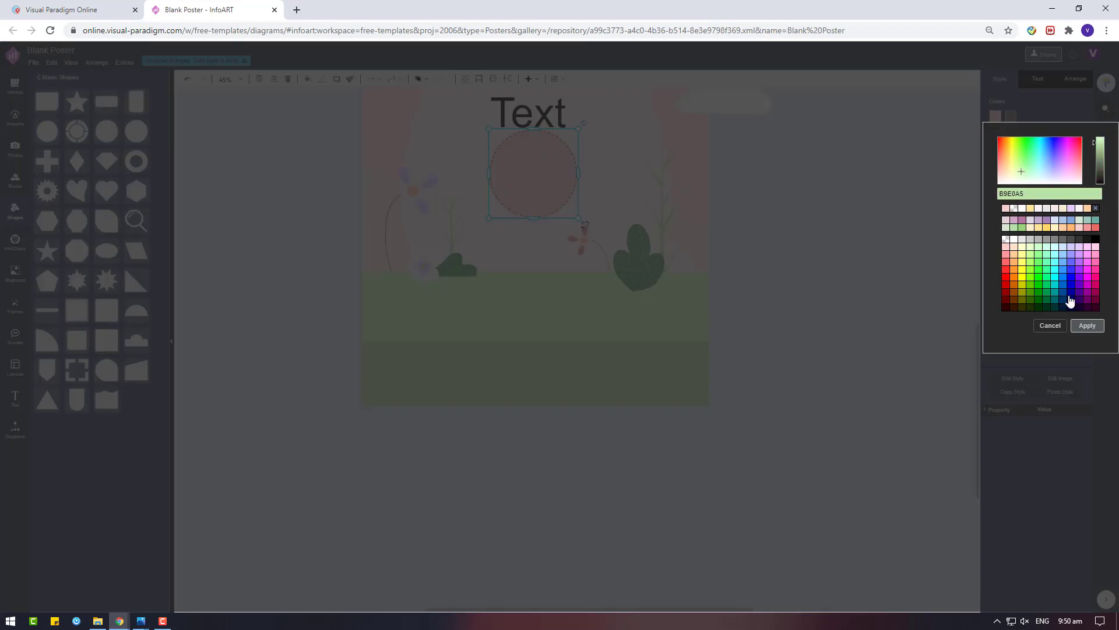
click(1087, 326)
click(1013, 117)
click(1015, 225)
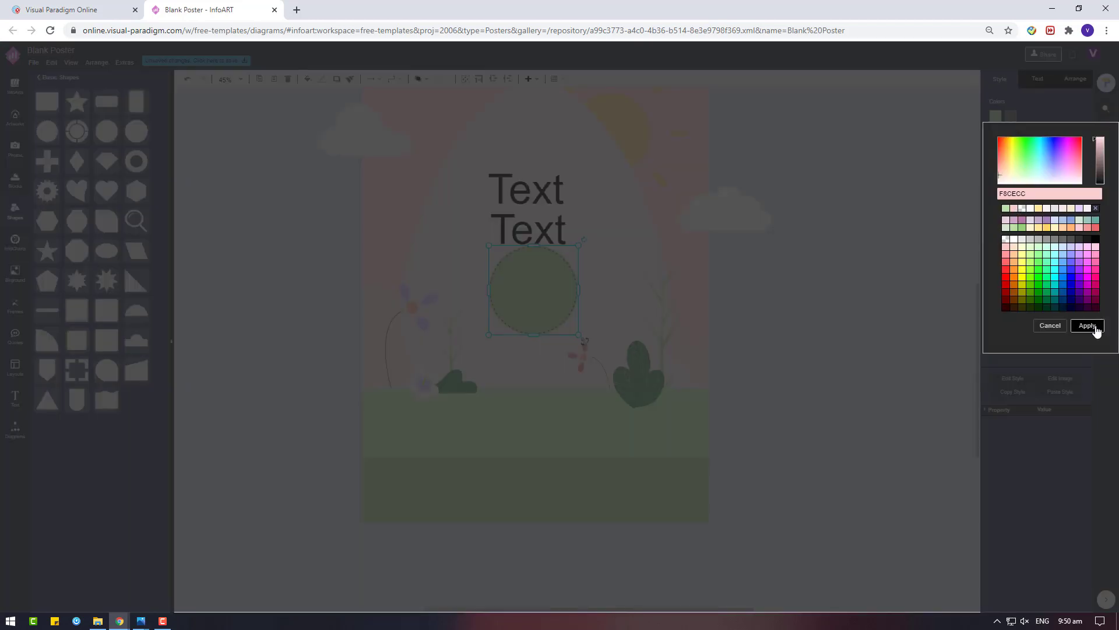
click(1088, 325)
click(1010, 116)
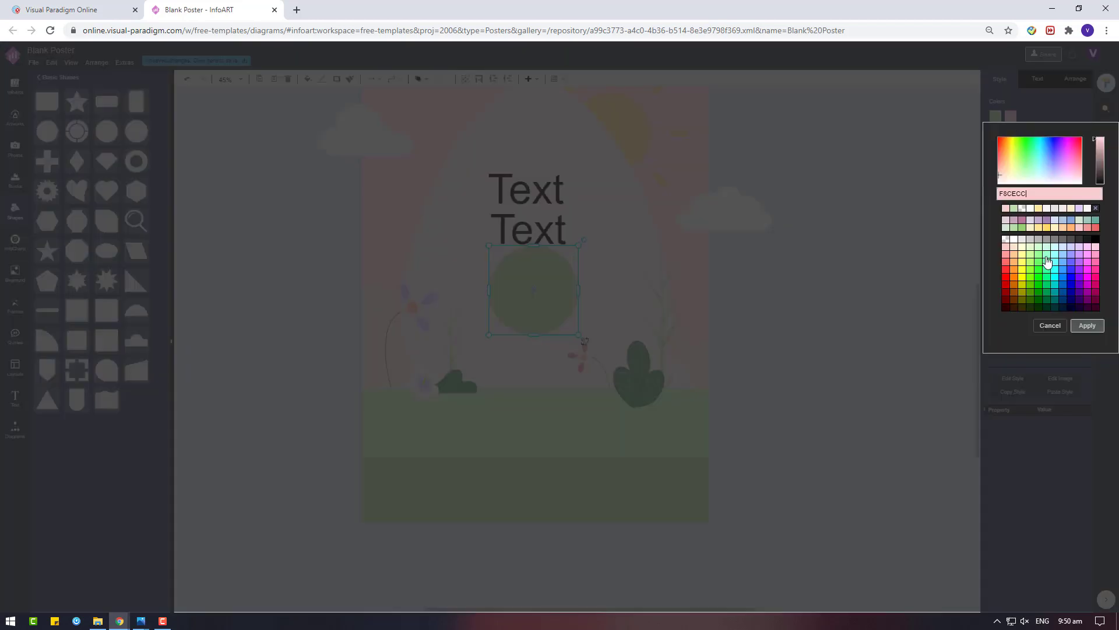
click(1030, 211)
click(1087, 325)
drag(579, 244, 563, 260)
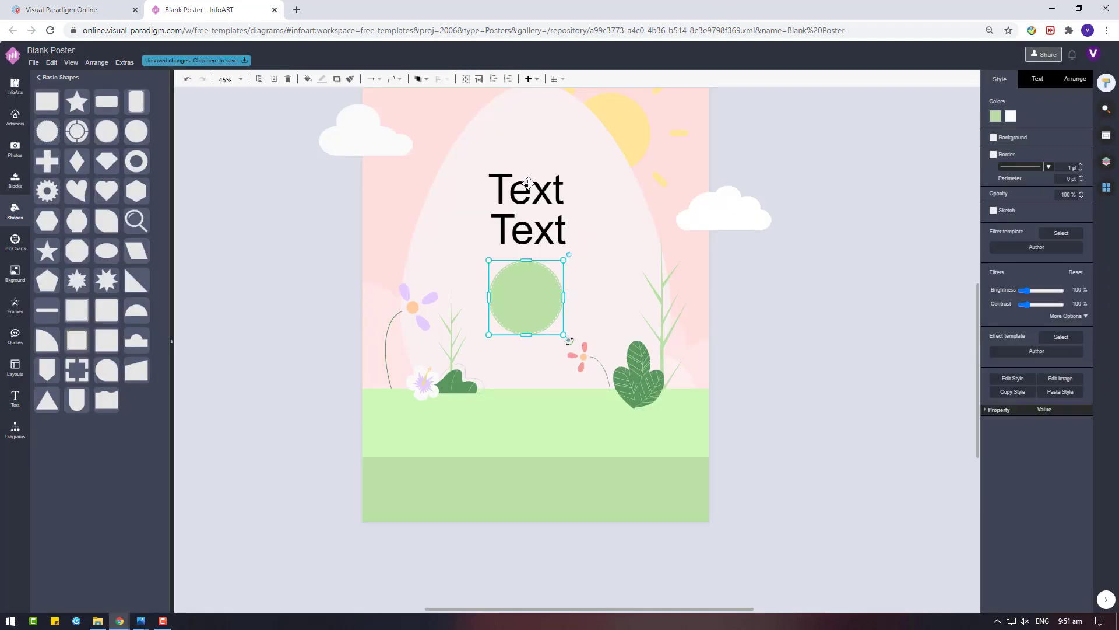
Stack the two Text labels on the egg with the circle just beneath them
drag(528, 183, 528, 172)
drag(528, 228, 528, 209)
drag(523, 290, 524, 268)
drag(565, 310, 572, 320)
drag(533, 283, 553, 280)
Select the labels and circle together and centre-align the text
key(ctrl+a)
click(1072, 79)
click(1037, 79)
click(996, 141)
click(1010, 141)
click(754, 309)
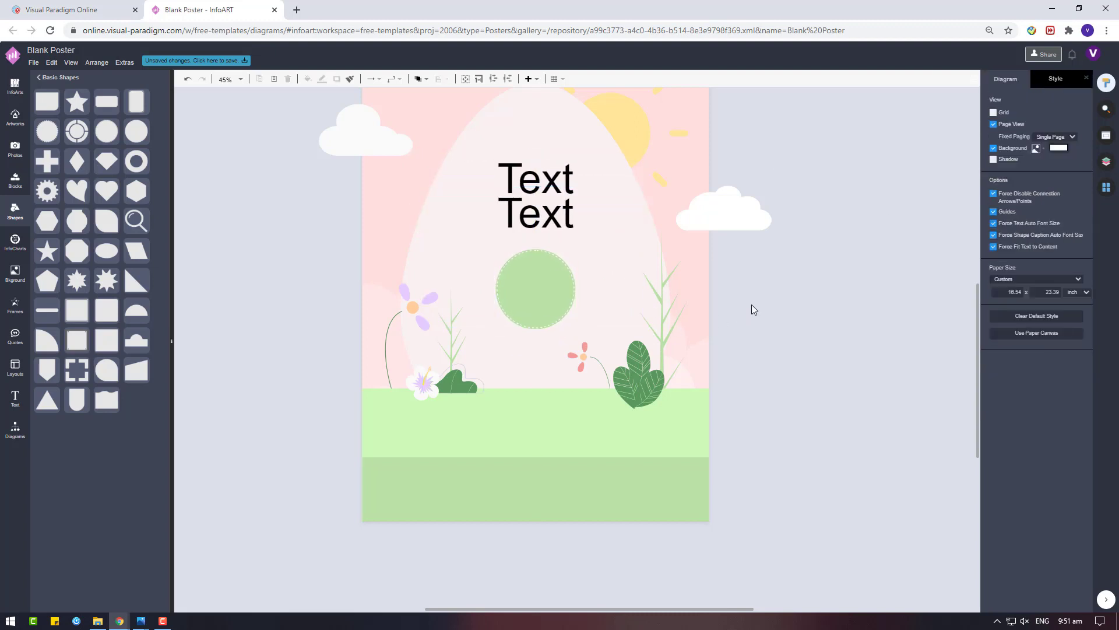
Copy the lower Text label beside the poster and change it to 'APRIL'
click(578, 211)
drag(578, 211, 731, 239)
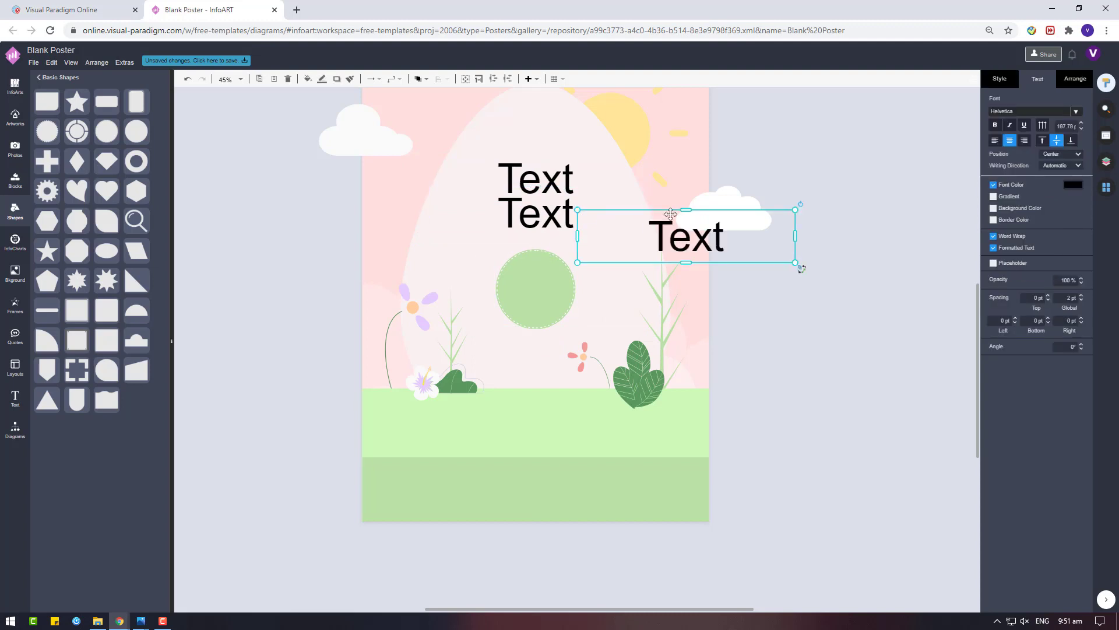
double_click(727, 249)
text(april)
key(BackSpace)
key(BackSpace)
key(BackSpace)
key(BackSpace)
key(BackSpace)
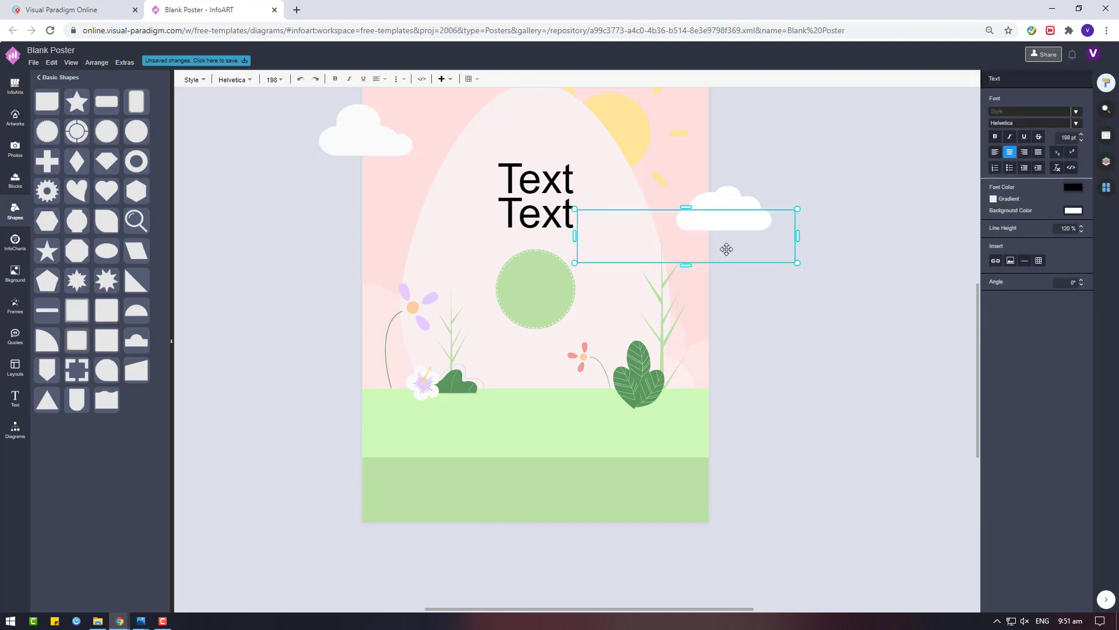
text(APRIL)
click(727, 319)
Make two more label copies reading '12PM' and '2021'
drag(729, 239, 799, 408)
double_click(858, 354)
text(12PM)
key(Escape)
double_click(797, 411)
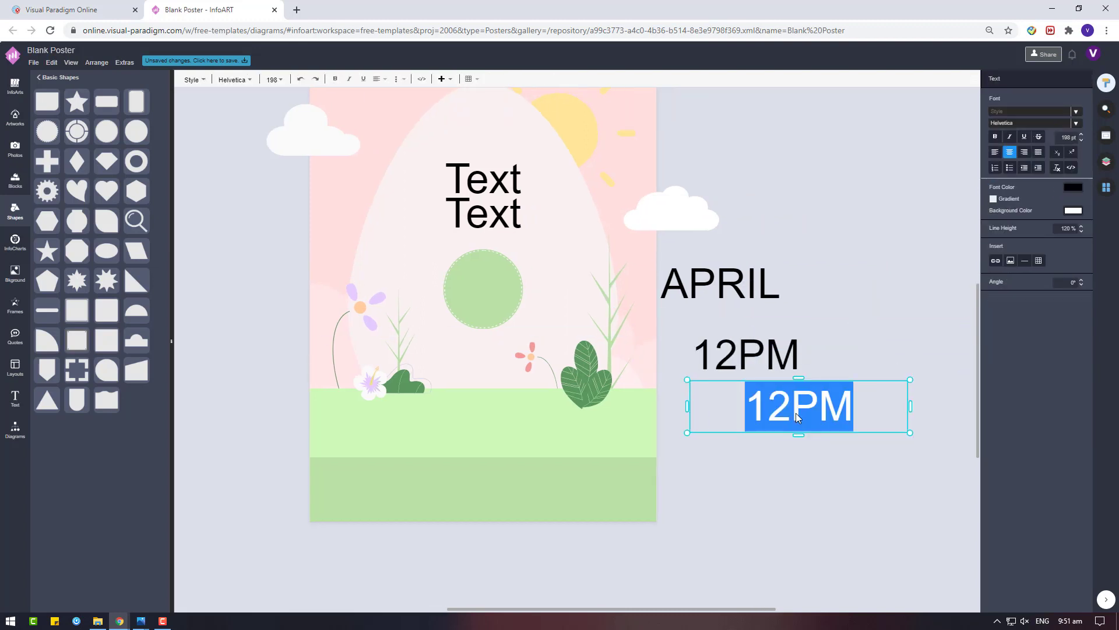
text(2020)
key(BackSpace)
text(1)
key(Escape)
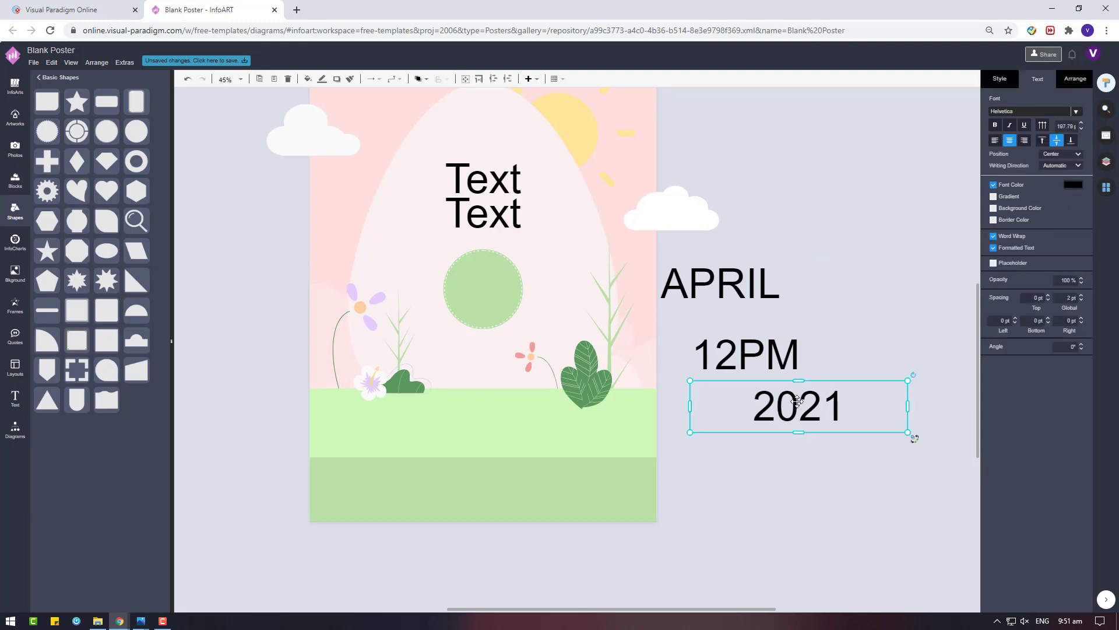
Add a '20' label in Bad Script and move it onto the green circle
drag(799, 409, 755, 171)
double_click(851, 455)
text(20)
key(Escape)
click(1075, 115)
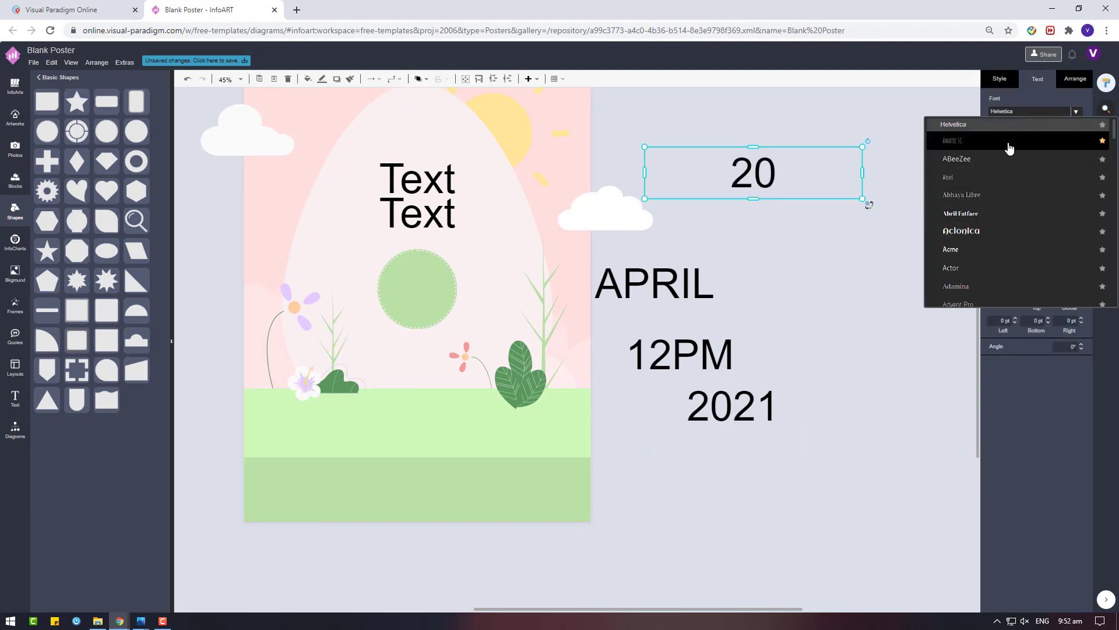
scroll(1017, 245, down, 10)
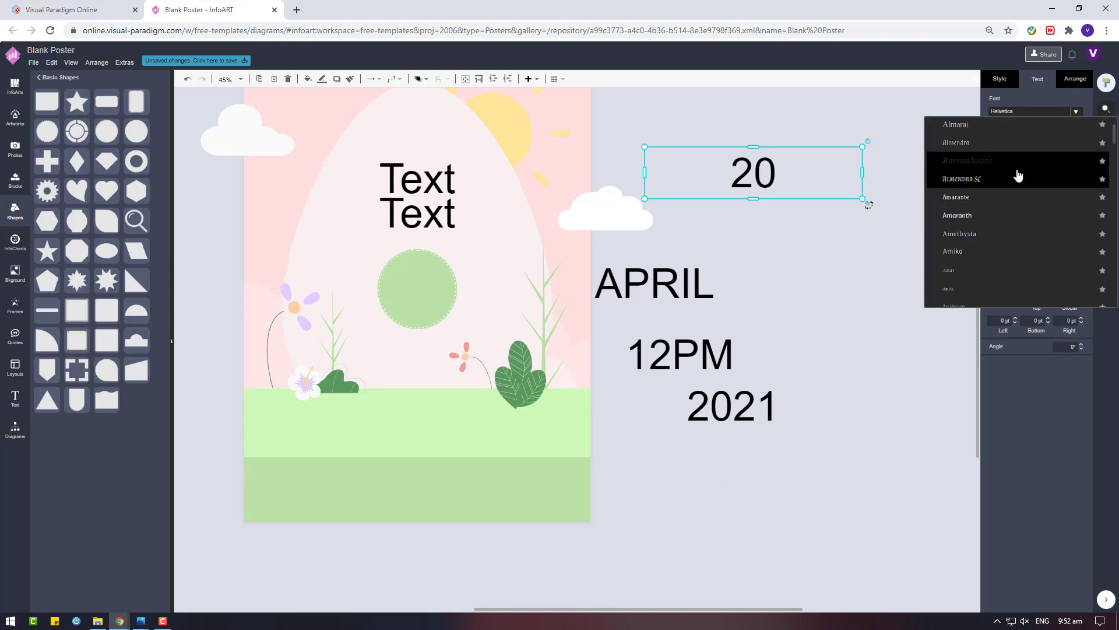
scroll(1019, 174, down, 3)
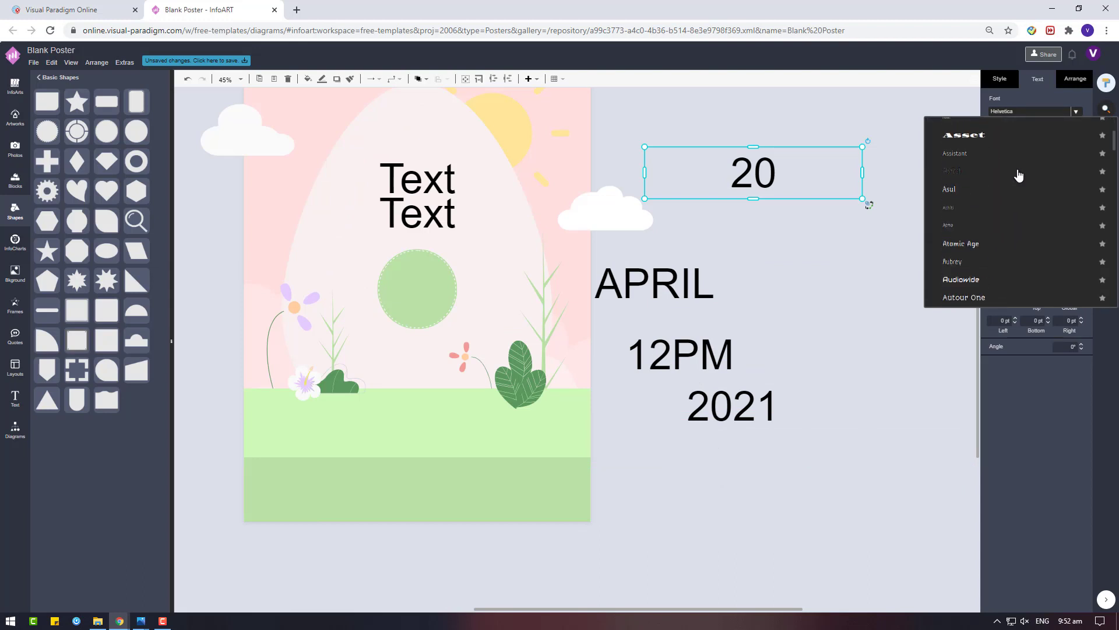
scroll(999, 215, down, 5)
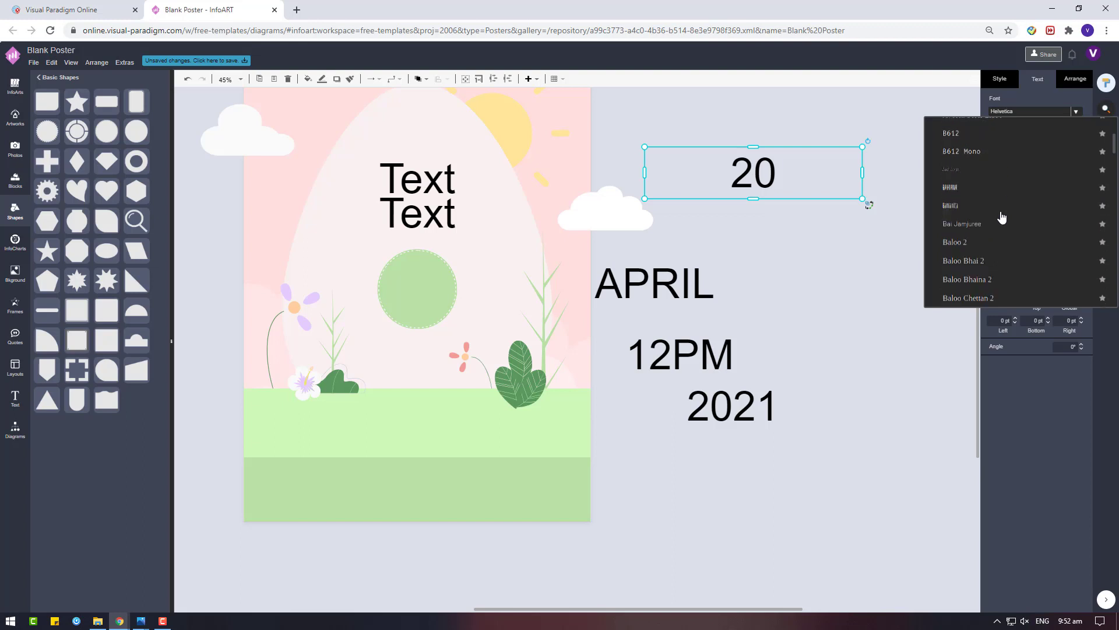
click(986, 181)
drag(753, 172, 415, 285)
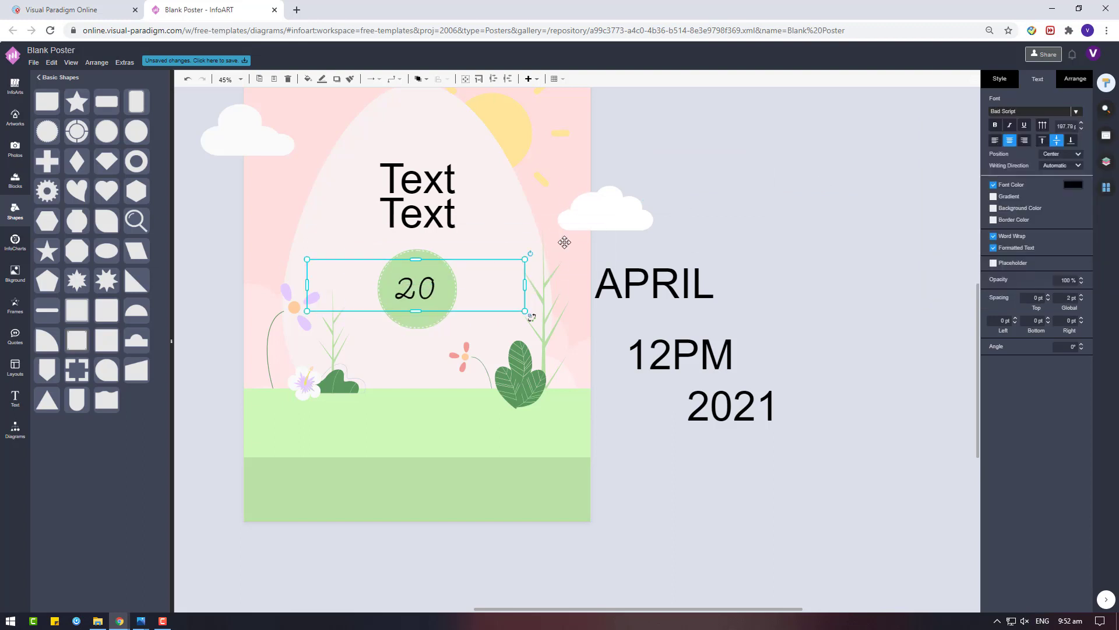
Try Astloch on the 20, then settle on the Bigelow Rules font
click(1044, 112)
scroll(965, 221, up, 6)
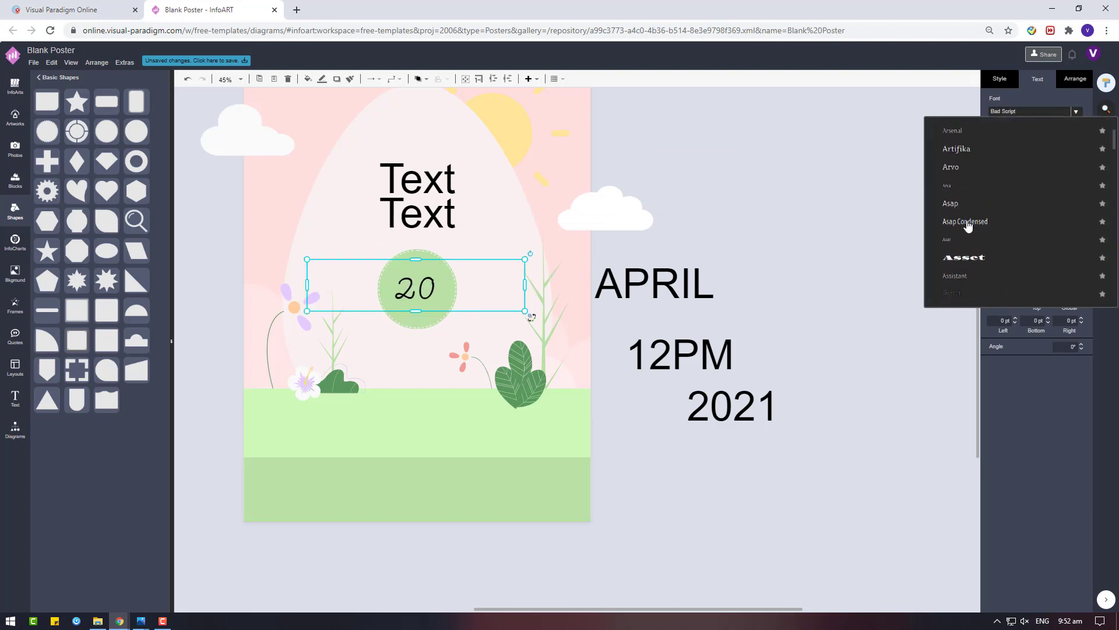
scroll(968, 225, up, 3)
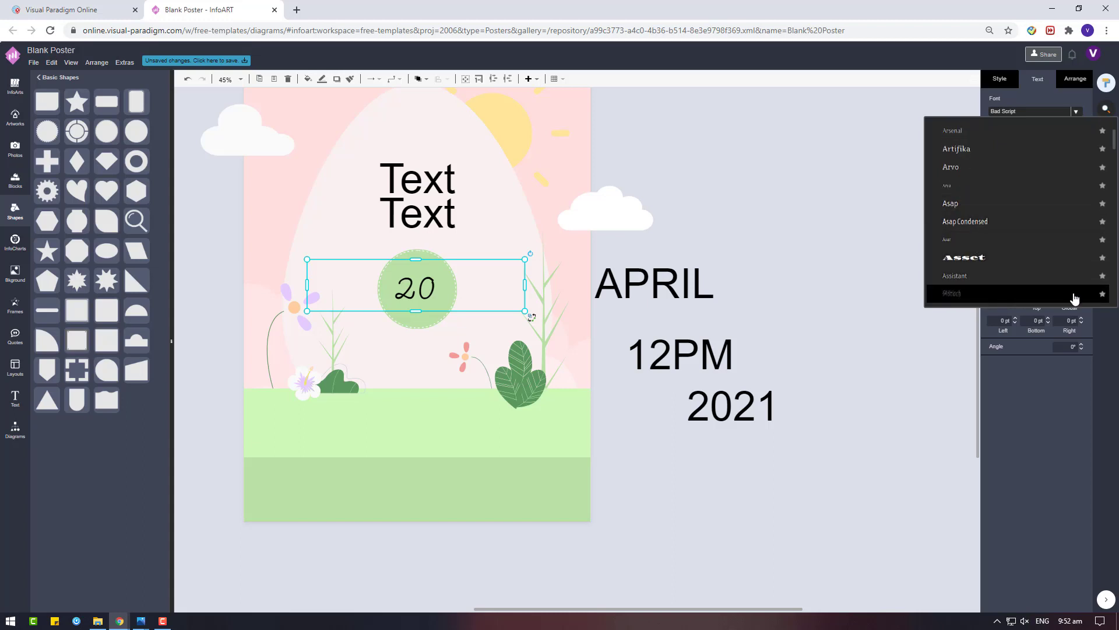
click(1102, 293)
click(962, 292)
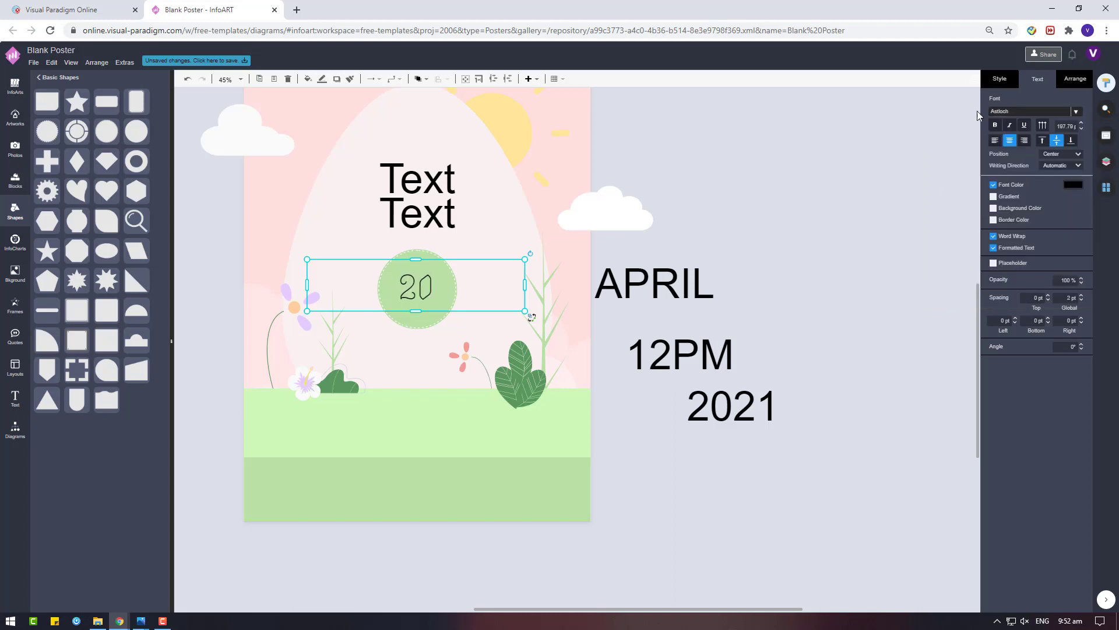
click(1069, 115)
scroll(1032, 207, down, 9)
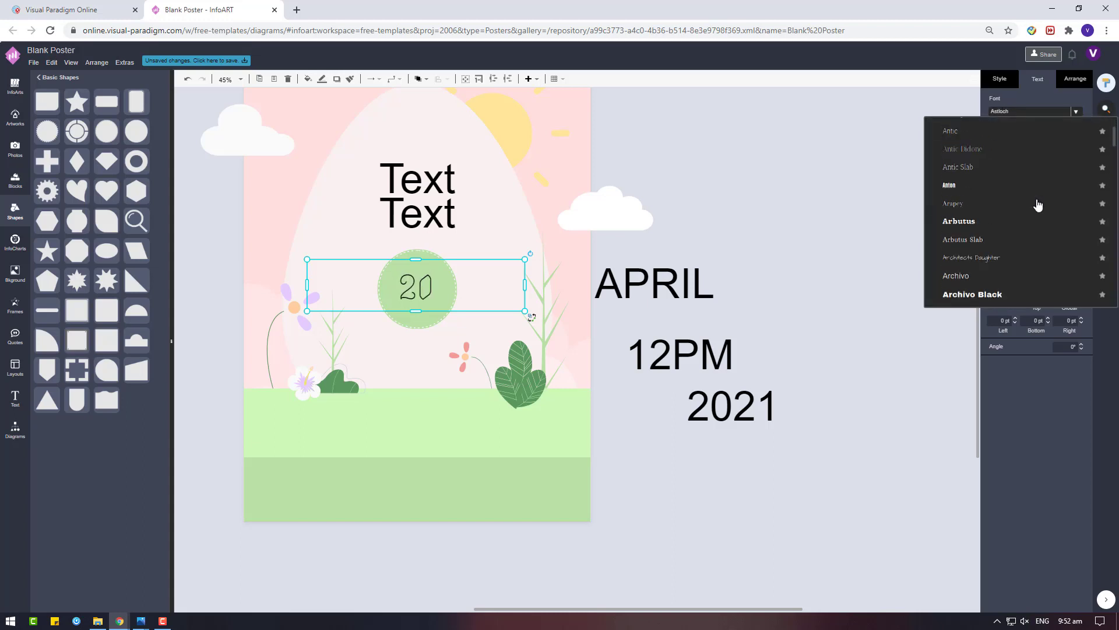
scroll(1038, 204, down, 3)
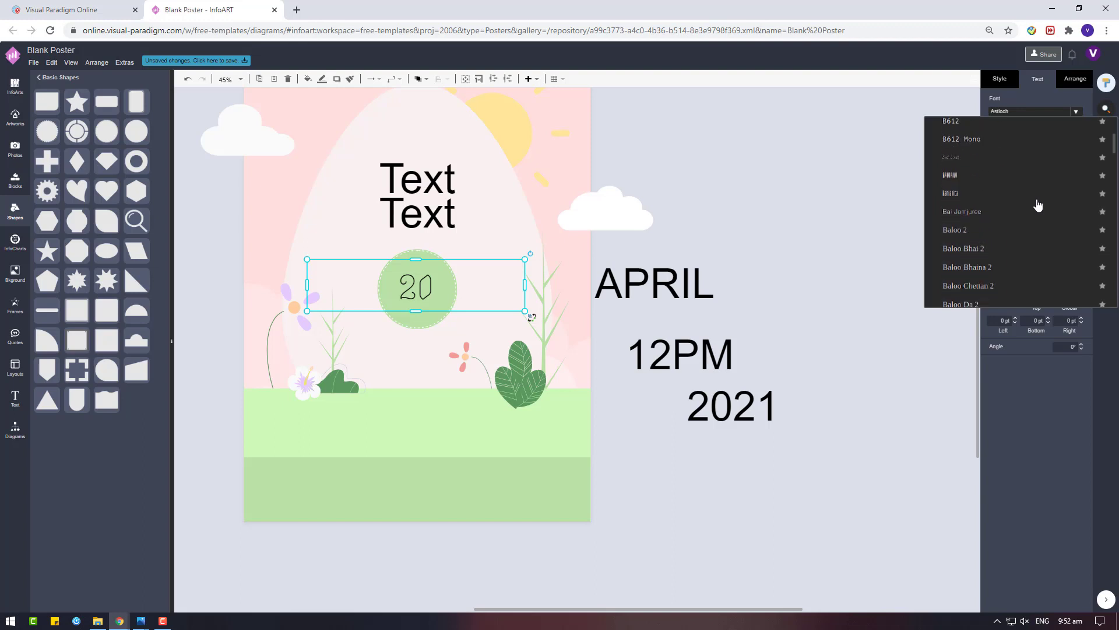
scroll(1037, 204, down, 5)
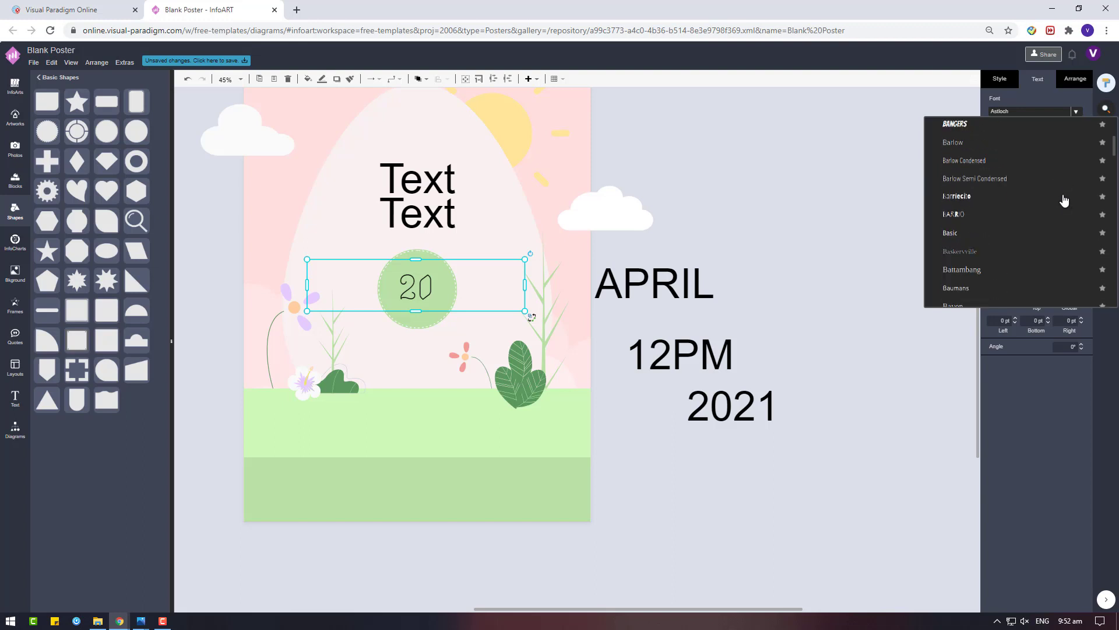
scroll(1065, 201, down, 3)
scroll(1064, 200, down, 2)
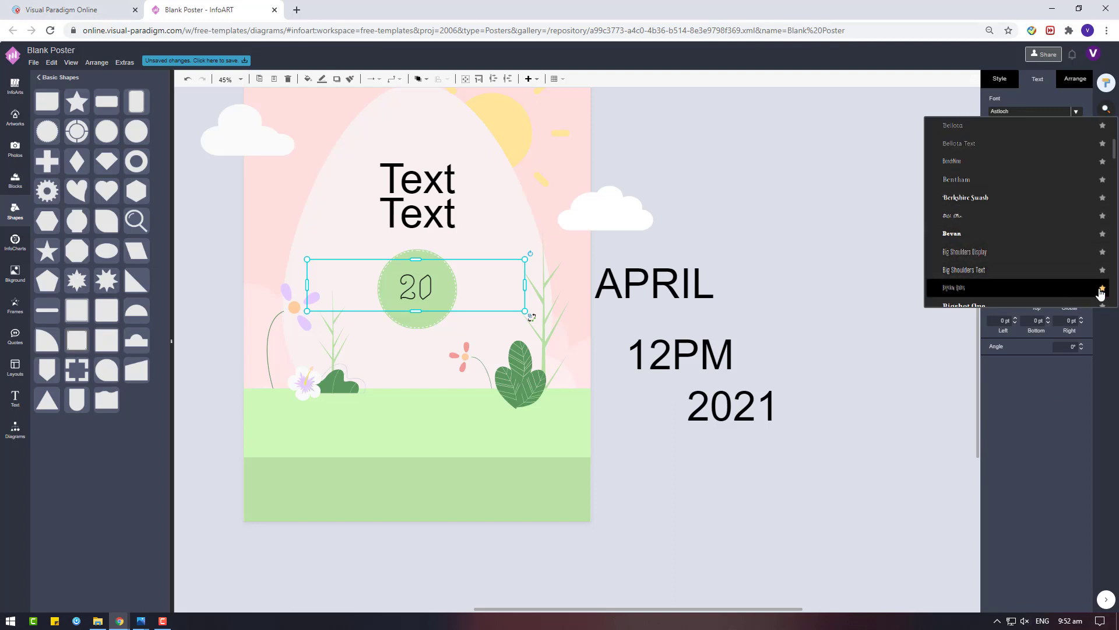
click(1078, 291)
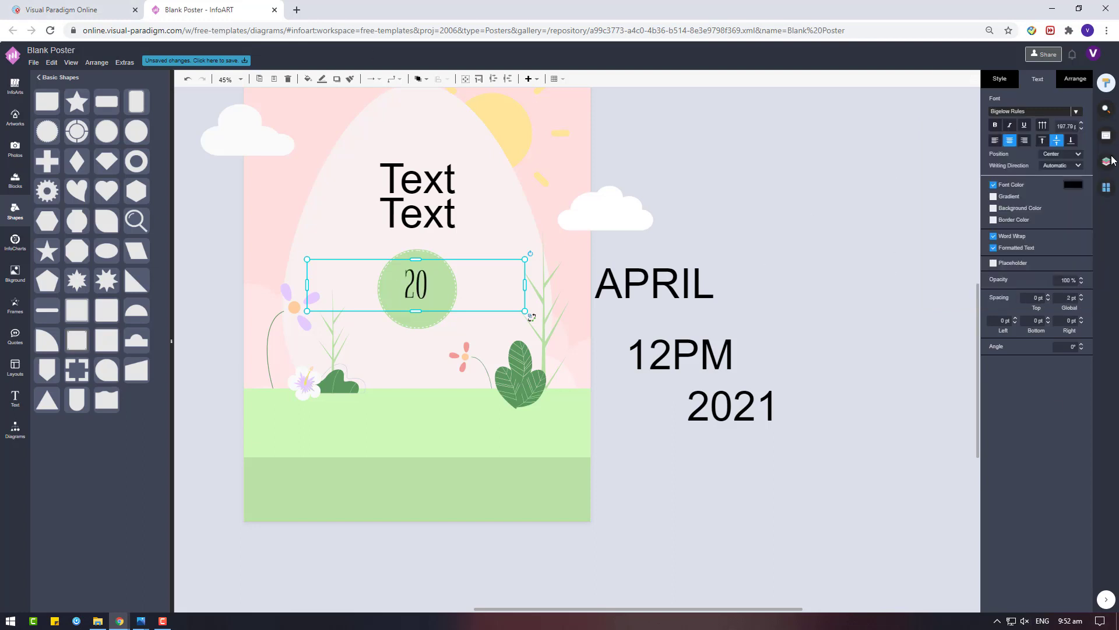
click(1026, 112)
click(859, 150)
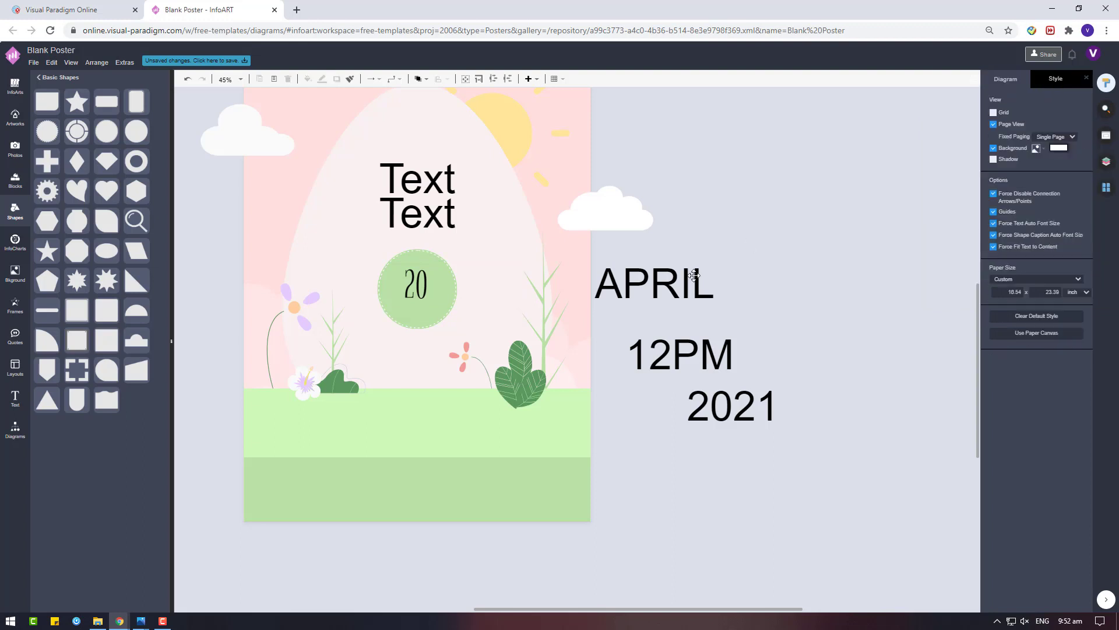
Move the upper Text off the page and change its wording to 'EASTER'
click(424, 292)
drag(436, 178, 798, 197)
double_click(798, 197)
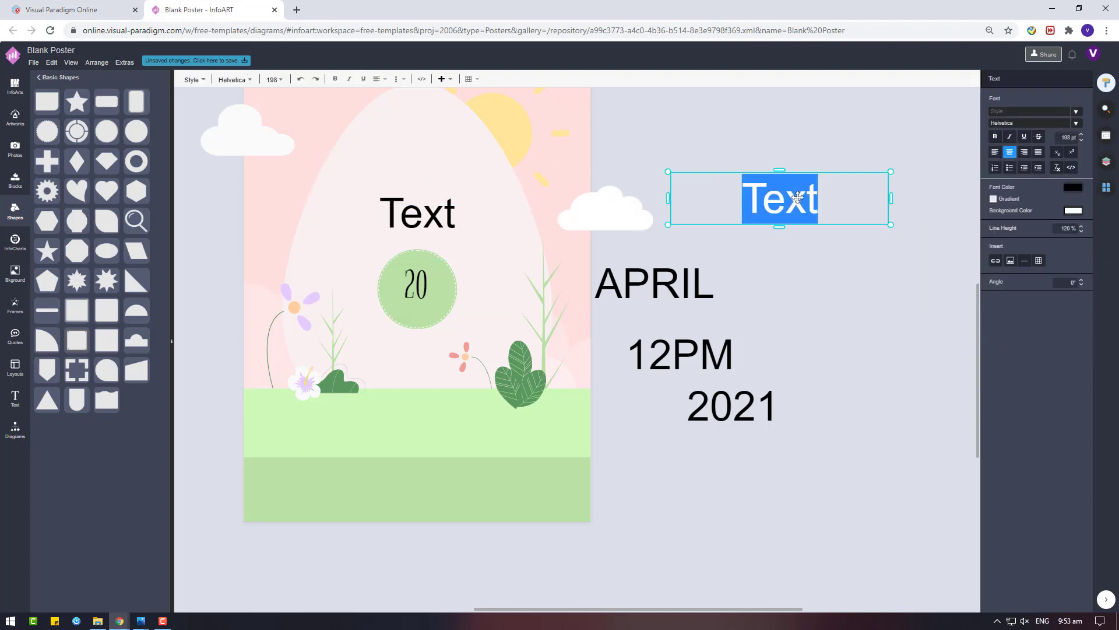
text(EASTER)
click(909, 245)
Set EASTER in Bigelow Rules after briefly trying Astloch
click(856, 198)
click(1076, 111)
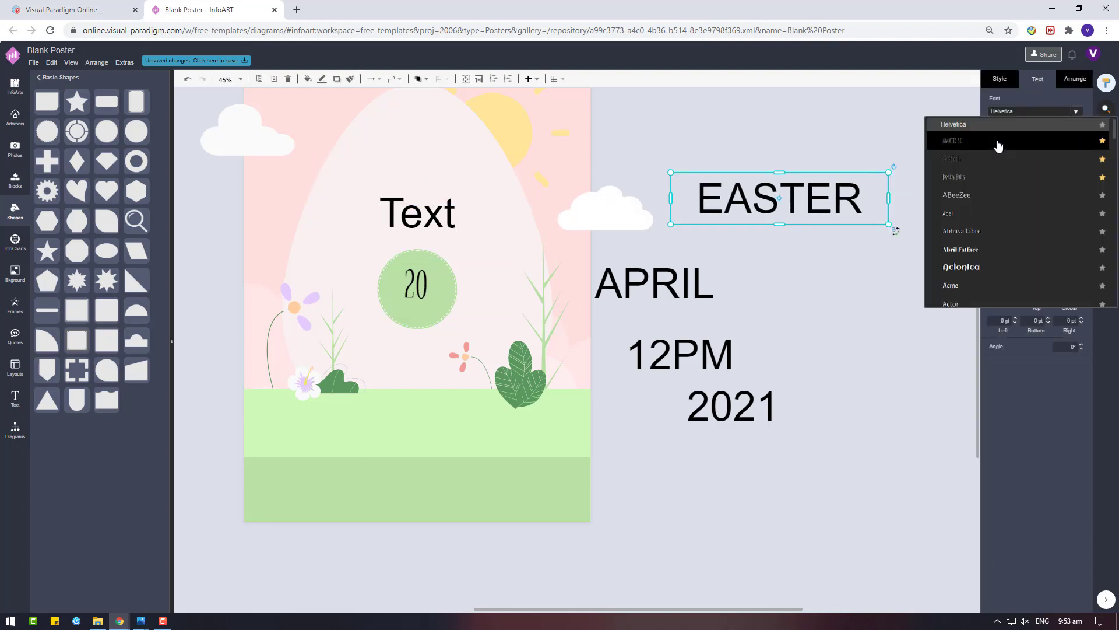
click(993, 161)
click(999, 113)
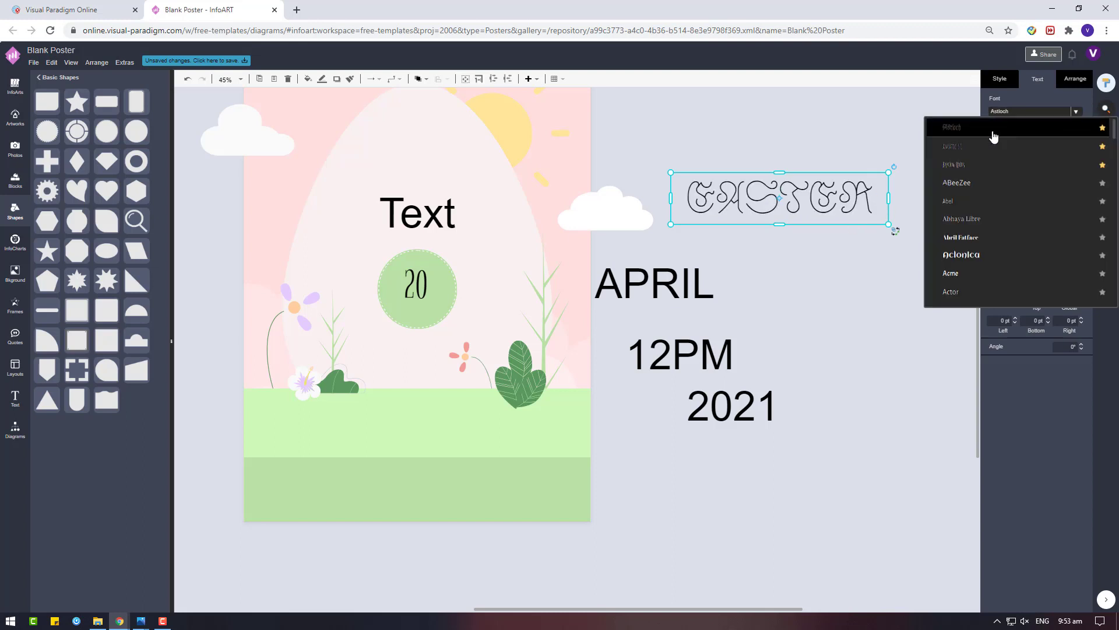
click(994, 137)
click(1003, 114)
click(1056, 109)
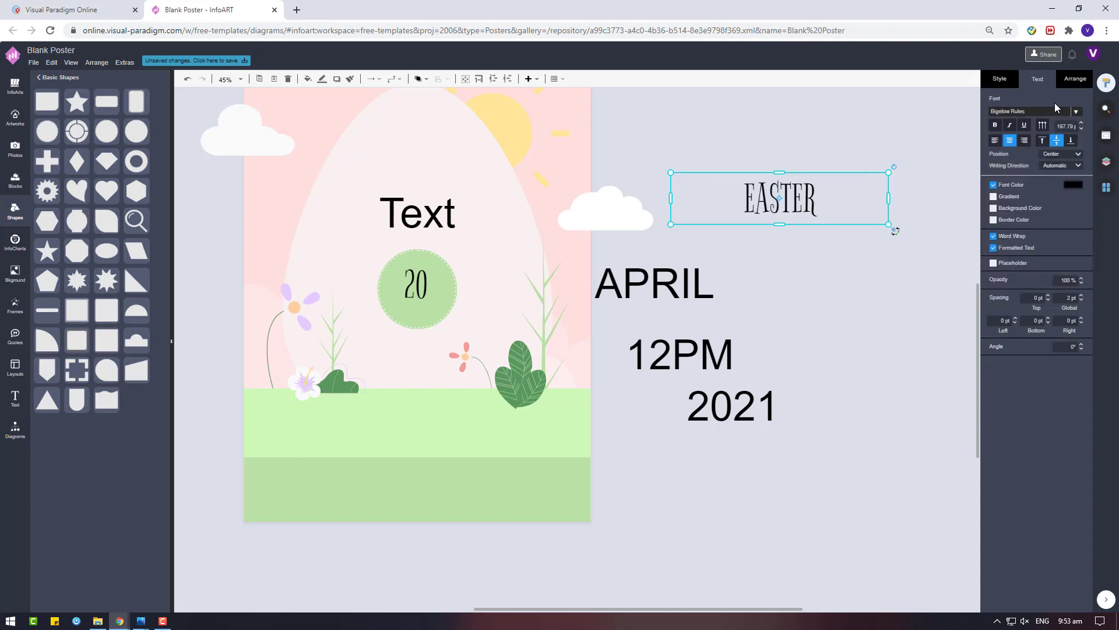
Colour EASTER salmon red, enlarge it and place it at the top of the egg
click(1069, 185)
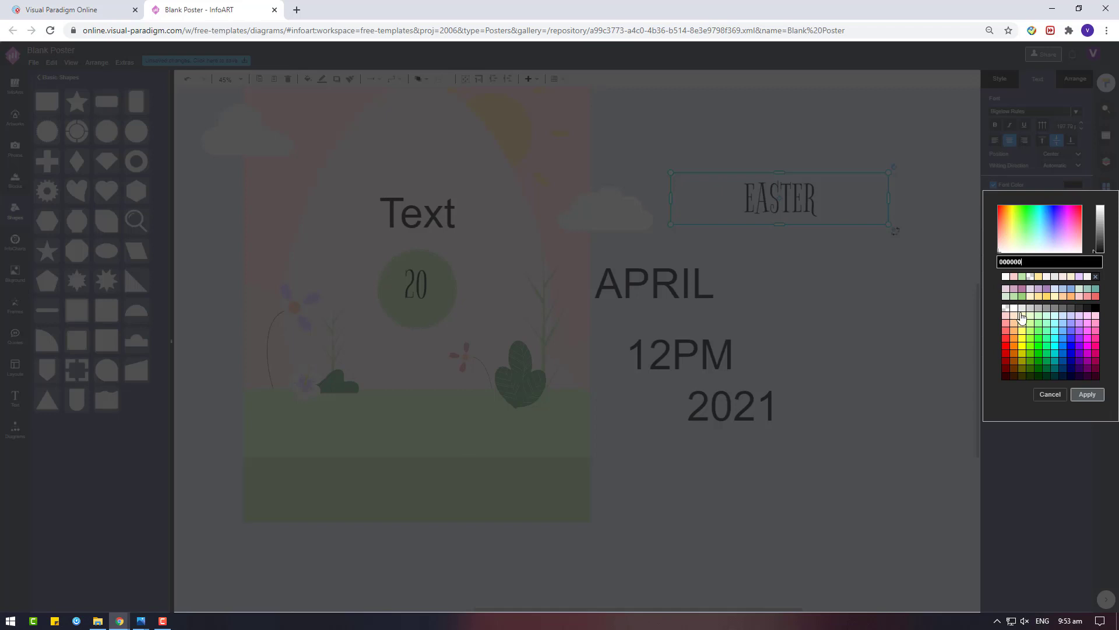
click(1088, 297)
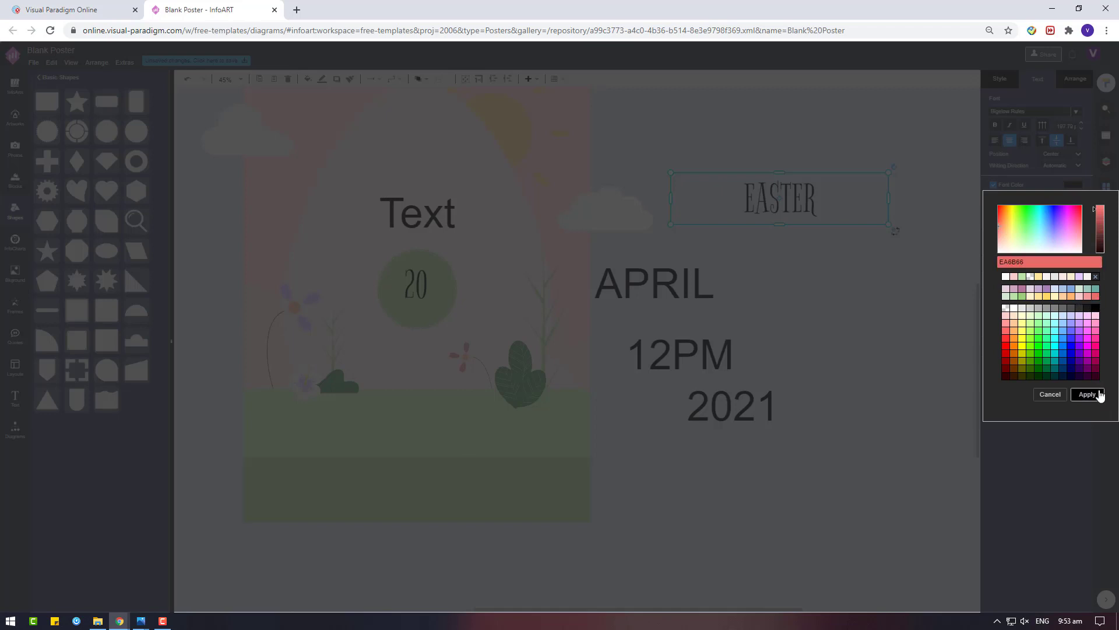
click(1087, 394)
drag(895, 198, 779, 236)
drag(743, 198, 488, 212)
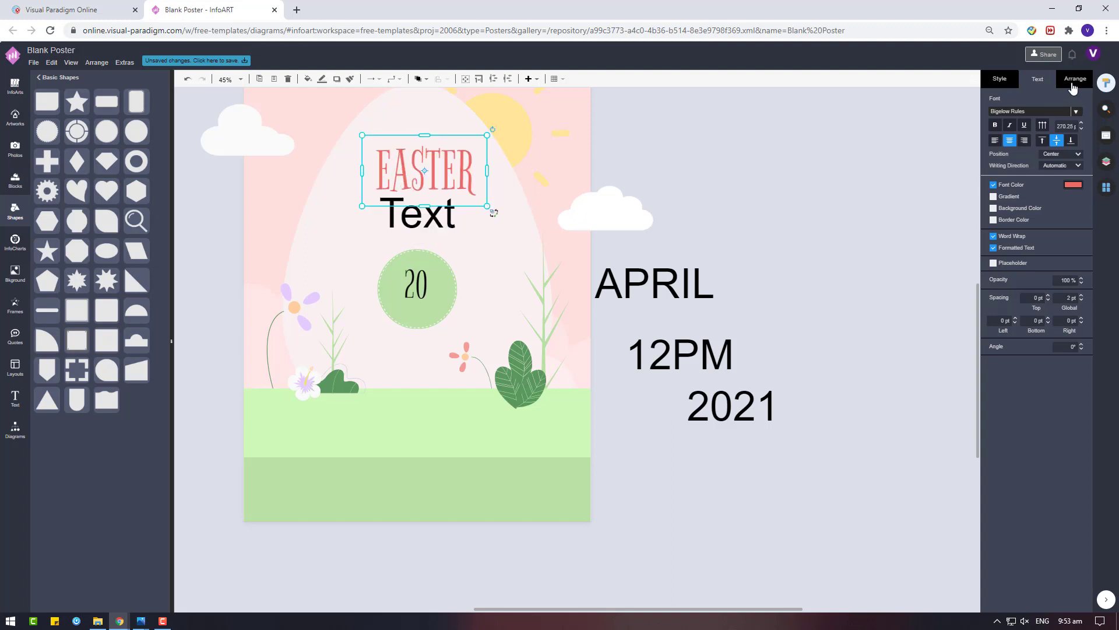
drag(470, 163, 443, 160)
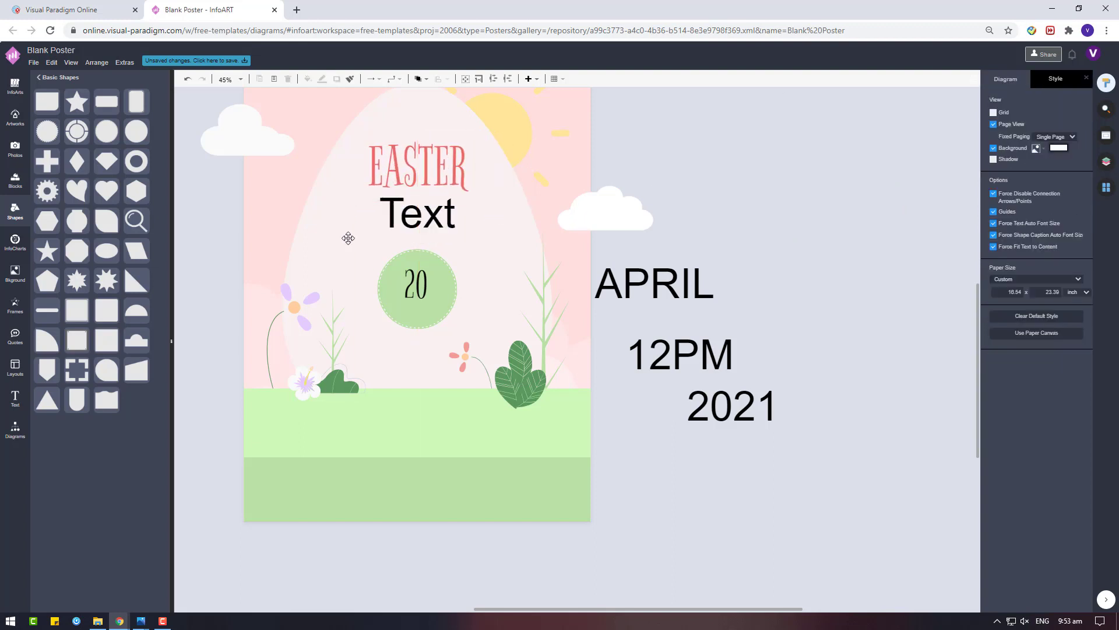
Move the lower Text off the page and retype it as 'Egg Hunt'
drag(347, 239, 743, 248)
double_click(804, 225)
text(E)
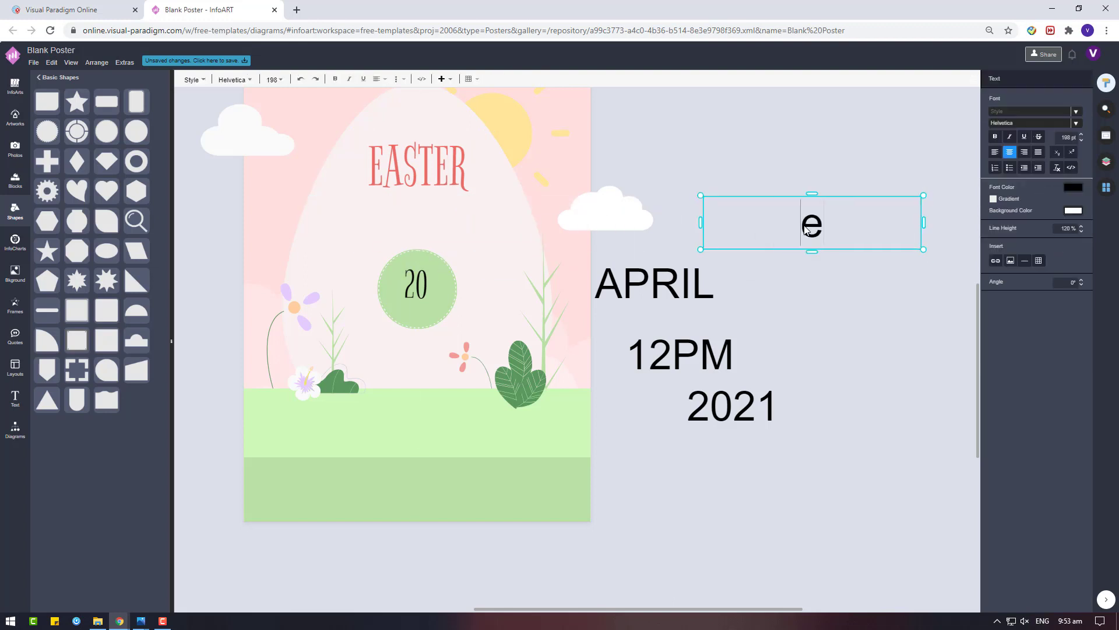
text(gg Hunt)
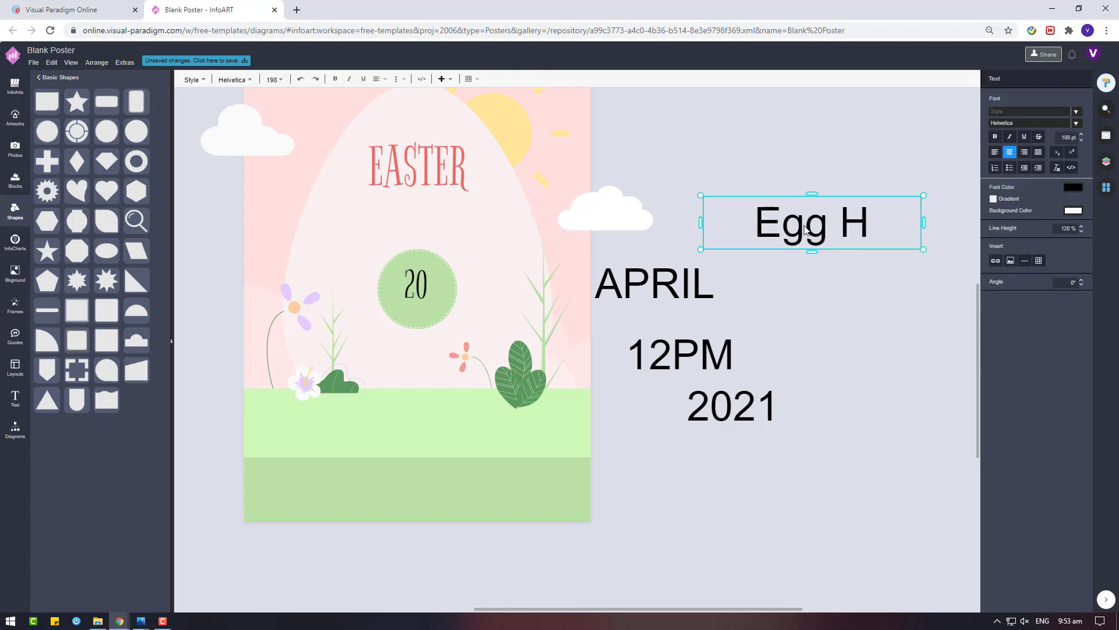
click(1059, 95)
Try Alex Brush, Amatic SC and Bigelow Rules fonts on Egg Hunt
click(1038, 78)
click(1076, 111)
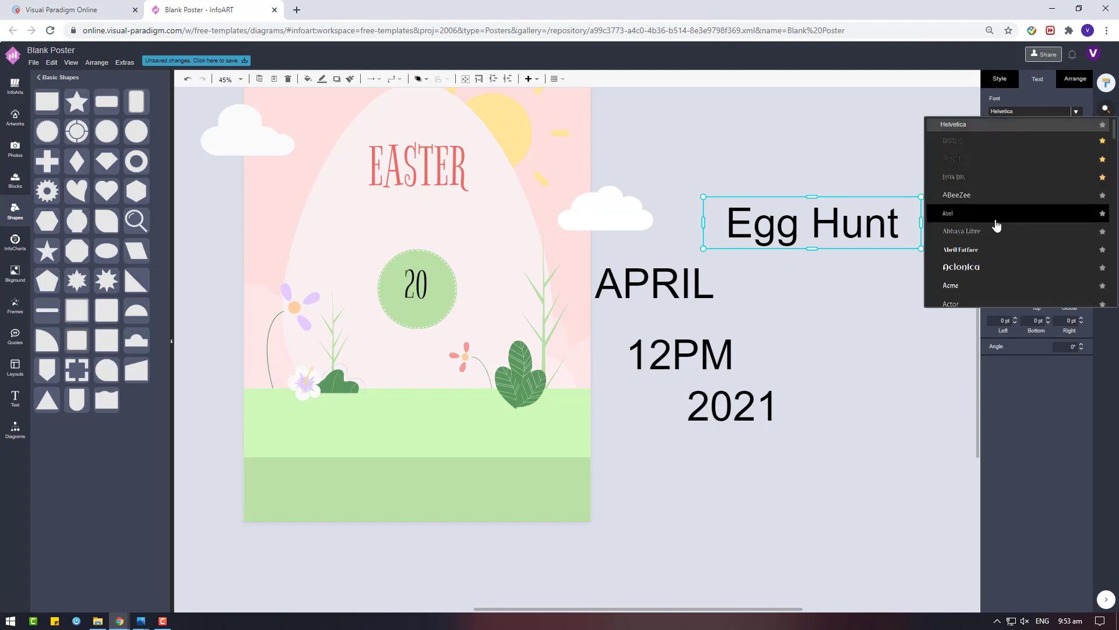
scroll(998, 225, up, 5)
scroll(974, 144, down, 1)
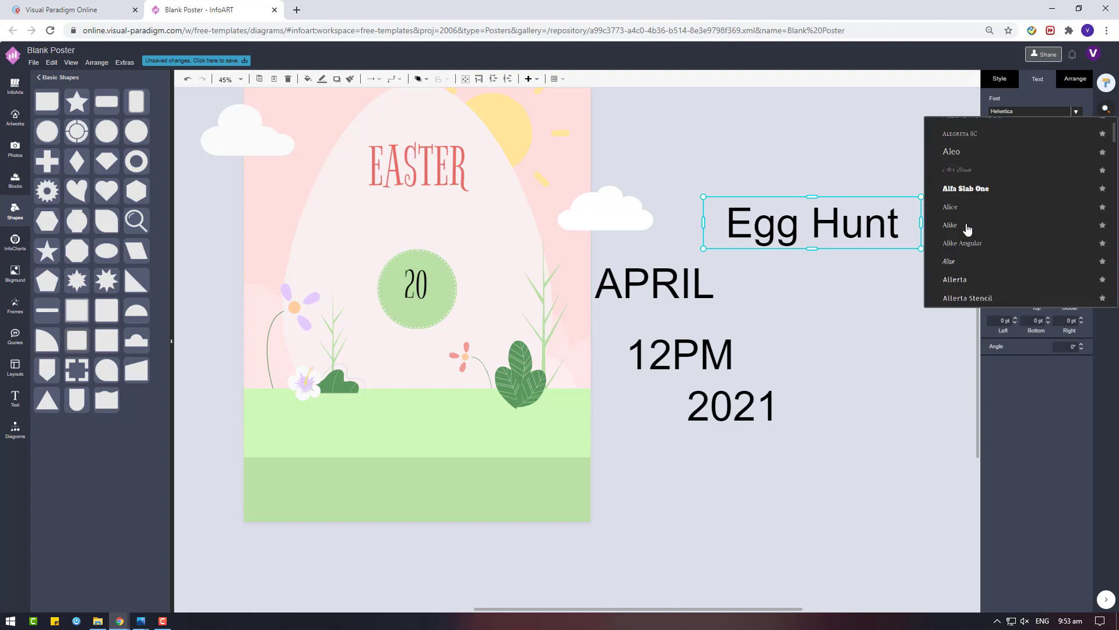
click(985, 181)
click(1022, 114)
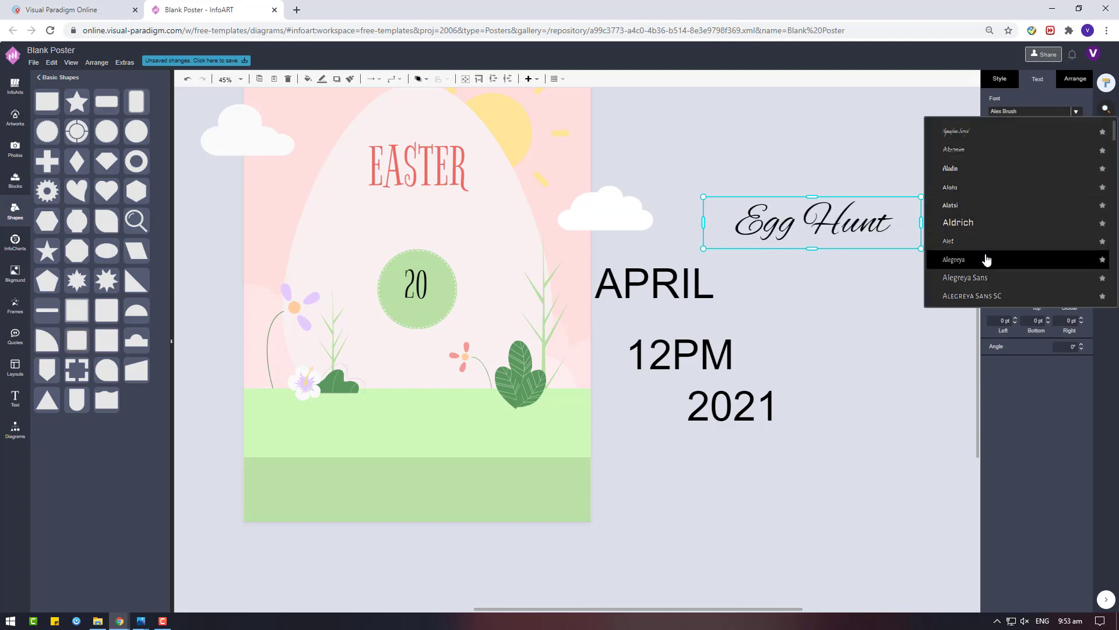
scroll(990, 222, down, 2)
click(995, 146)
click(1003, 111)
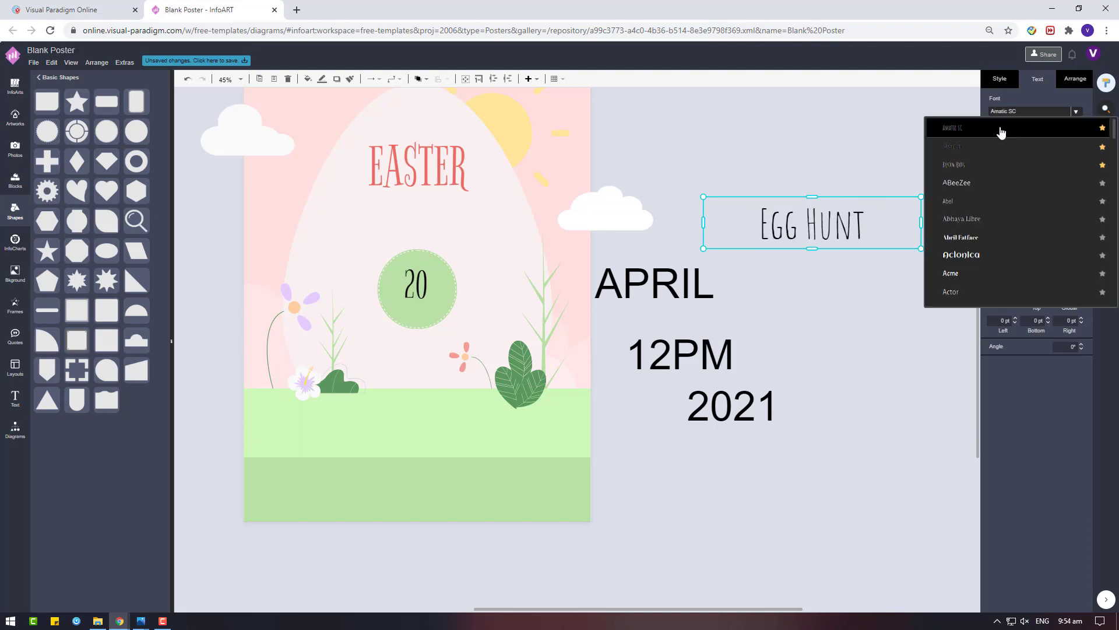
click(978, 165)
Try Antic Slab, Bonbon and Cedarville Cursive fonts on Egg Hunt
click(1027, 114)
scroll(979, 282, up, 3)
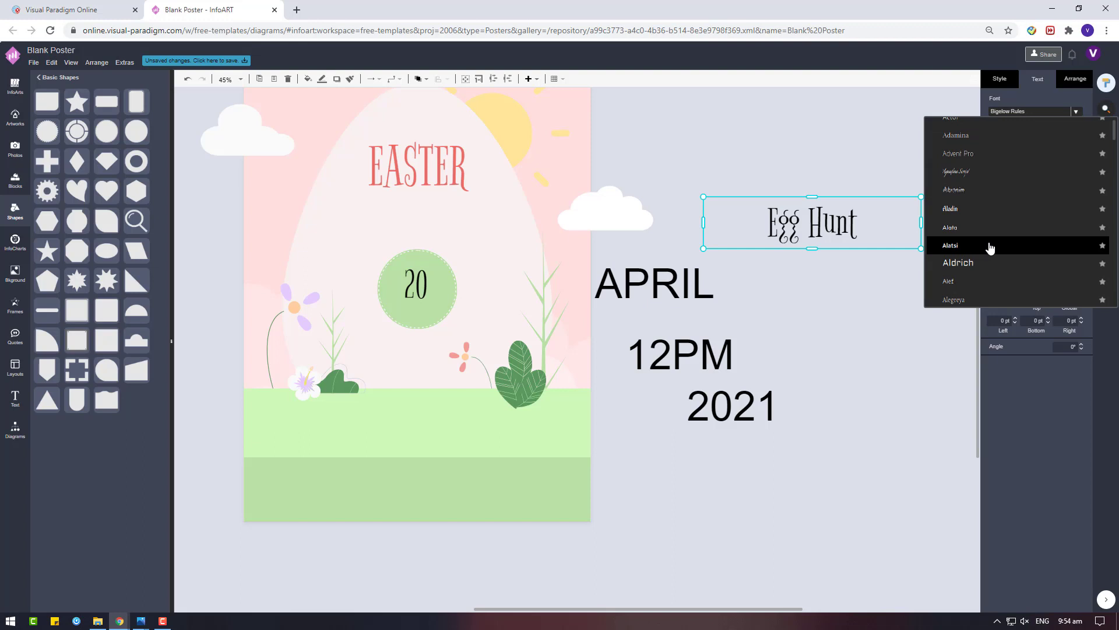
scroll(991, 233, down, 6)
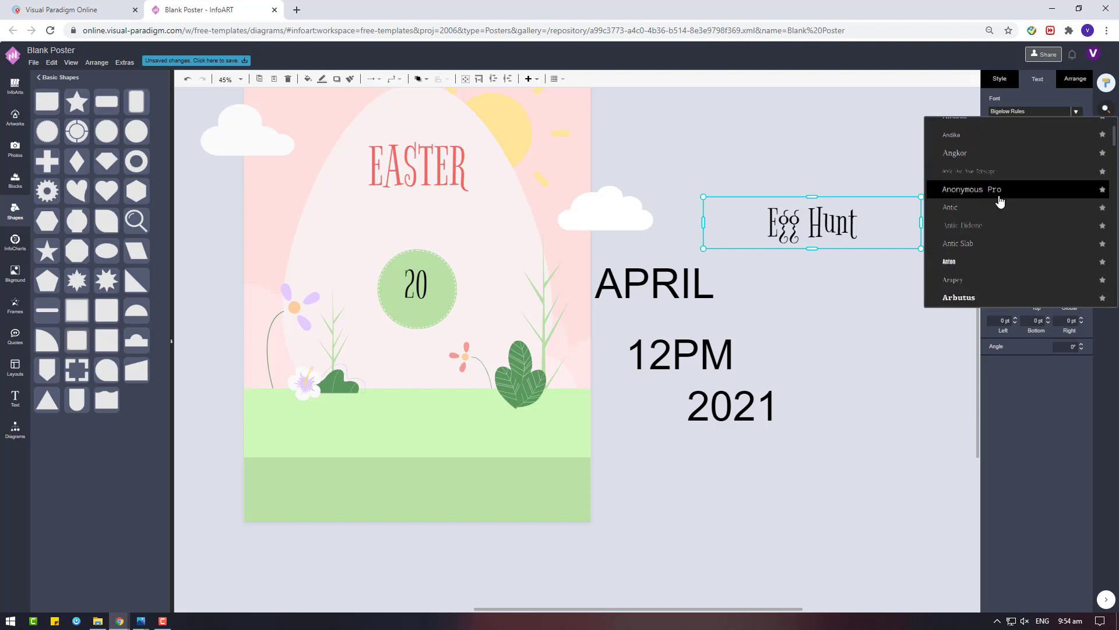
click(1020, 244)
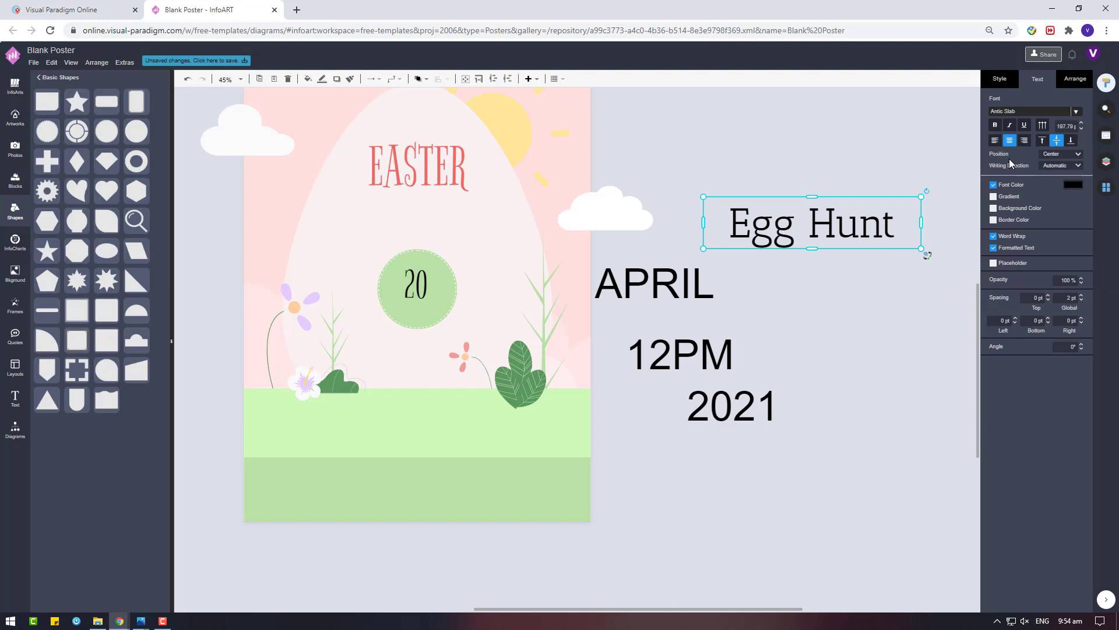
click(1021, 115)
scroll(995, 191, down, 15)
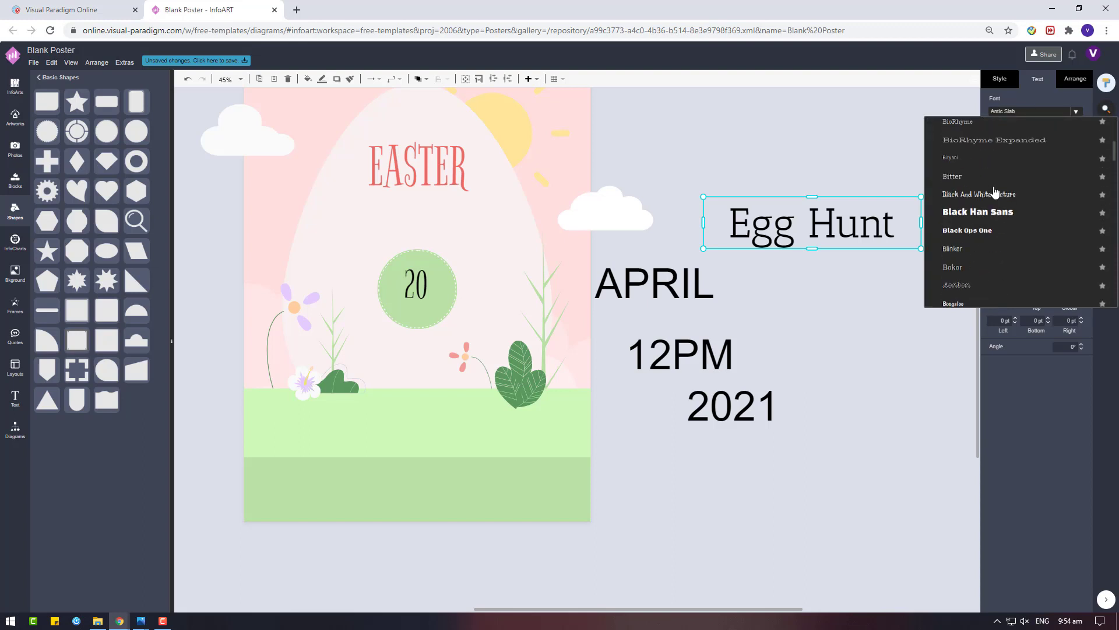
scroll(994, 191, down, 3)
click(1014, 223)
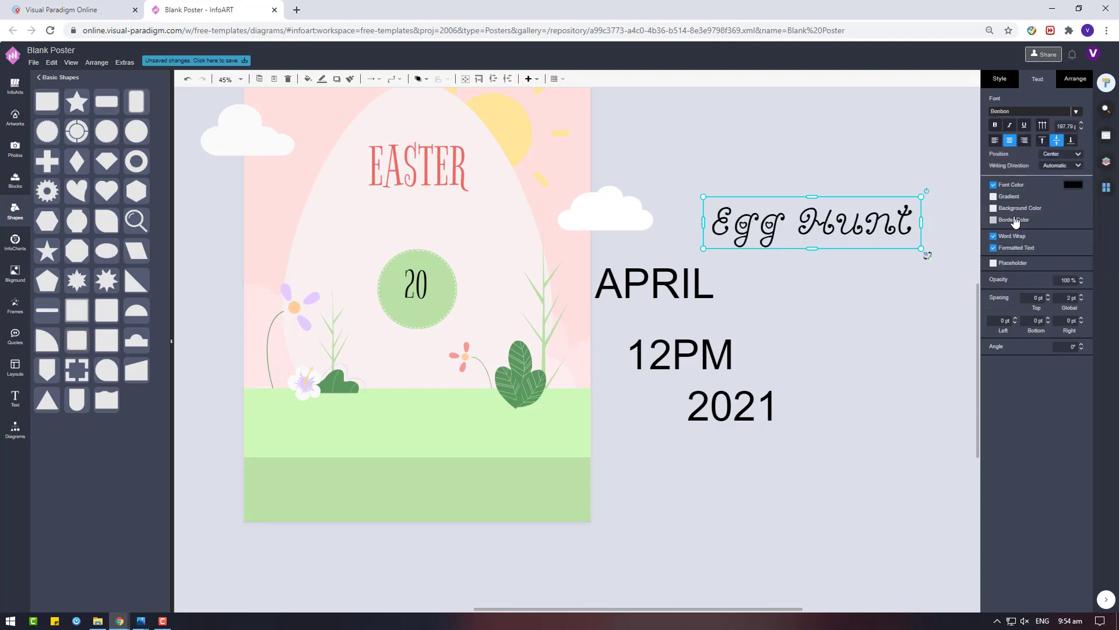
click(1028, 120)
scroll(1112, 158, down, 4)
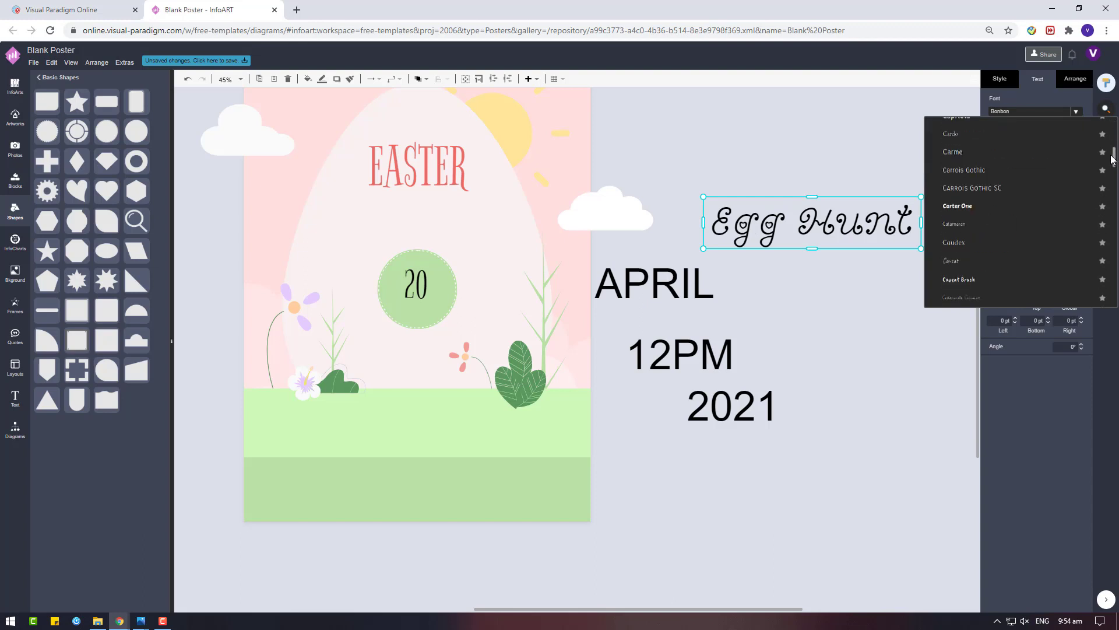
scroll(1020, 257, down, 1)
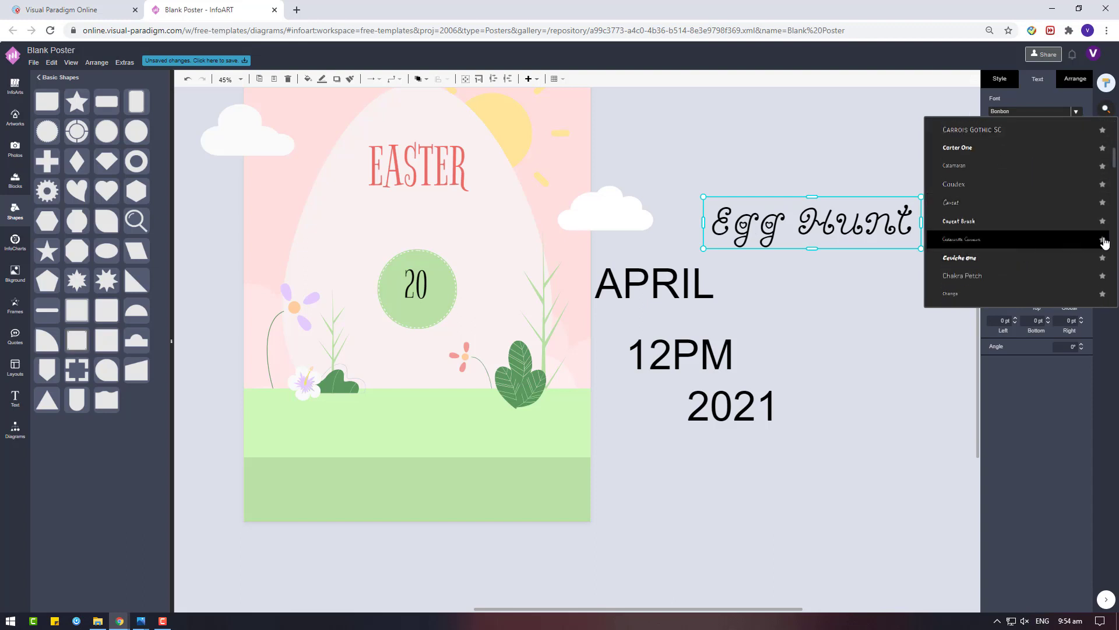
click(994, 239)
Place Egg Hunt under EASTER in salmon red, set in Almendra Display
drag(873, 250, 434, 229)
click(1073, 184)
click(1004, 279)
click(1084, 392)
click(1058, 111)
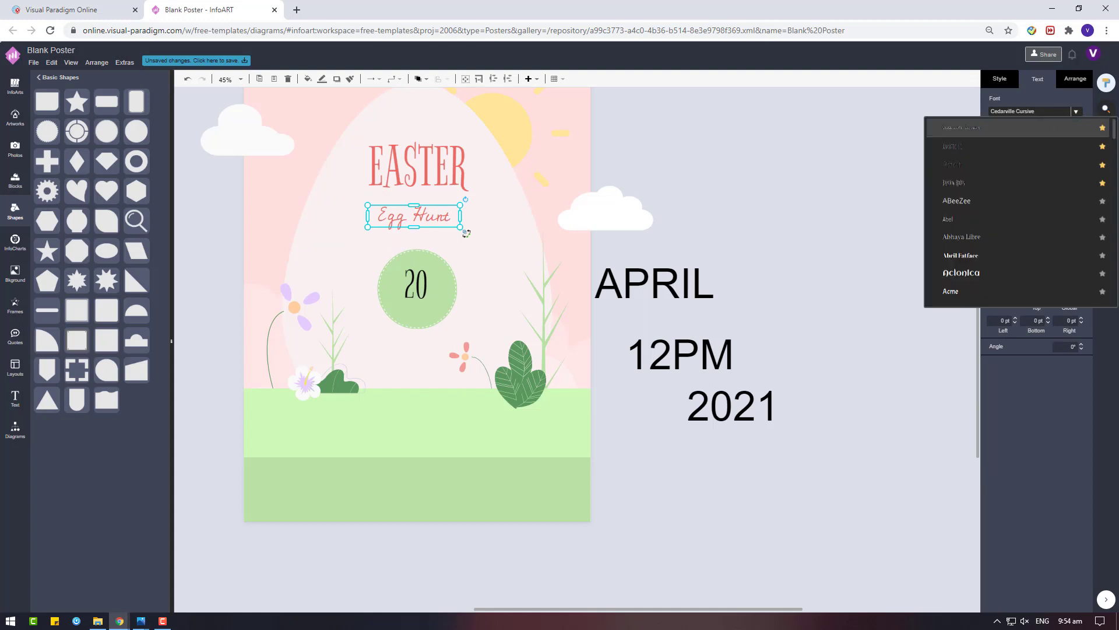
scroll(1018, 205, down, 5)
click(1018, 205)
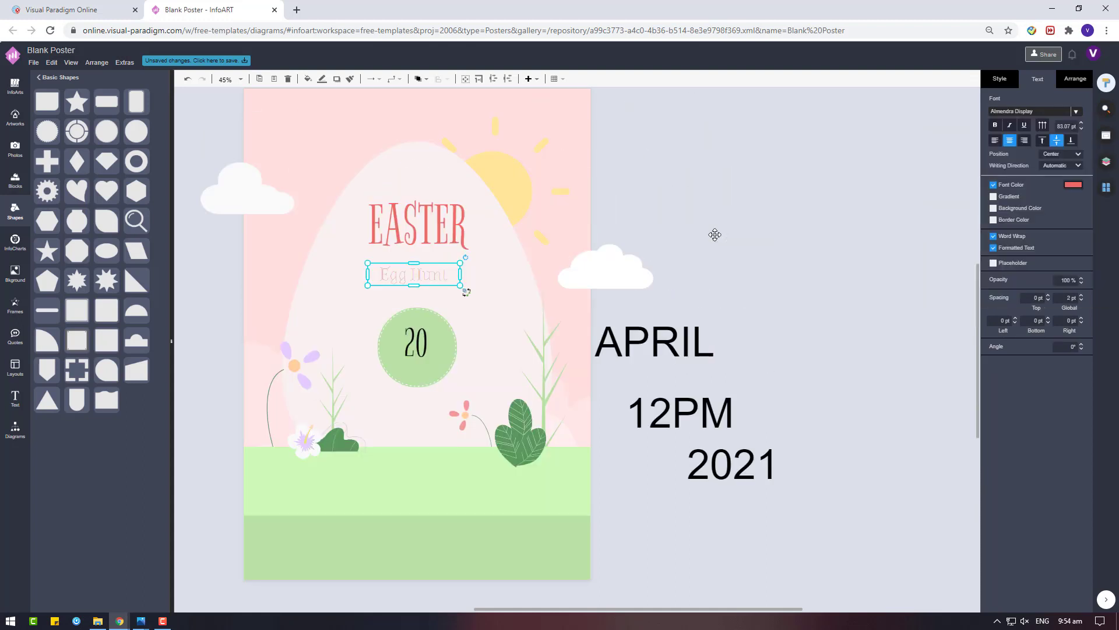
Set Egg Hunt in bold Wire One and enlarge it to 137.07 pt
click(1016, 112)
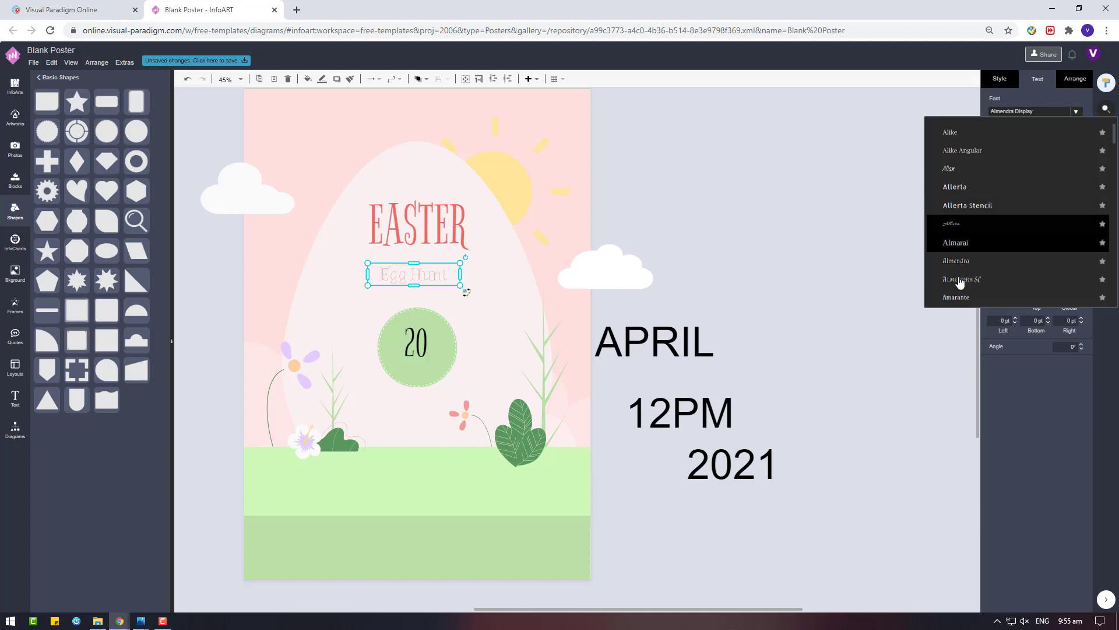
click(960, 279)
click(1076, 111)
scroll(994, 255, down, 3)
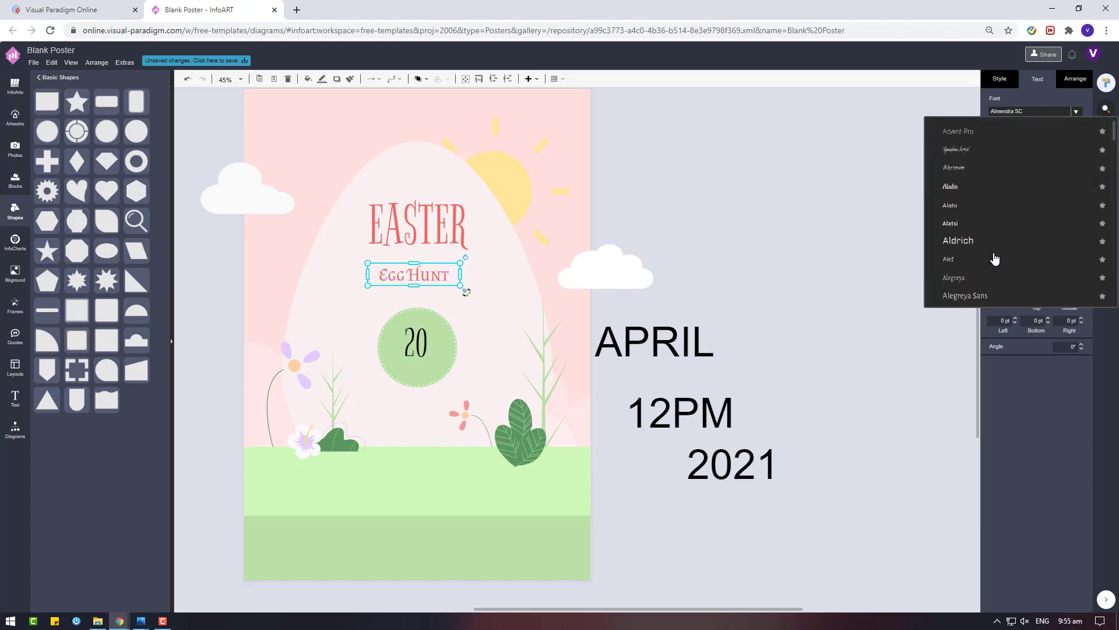
drag(1114, 155, 1113, 273)
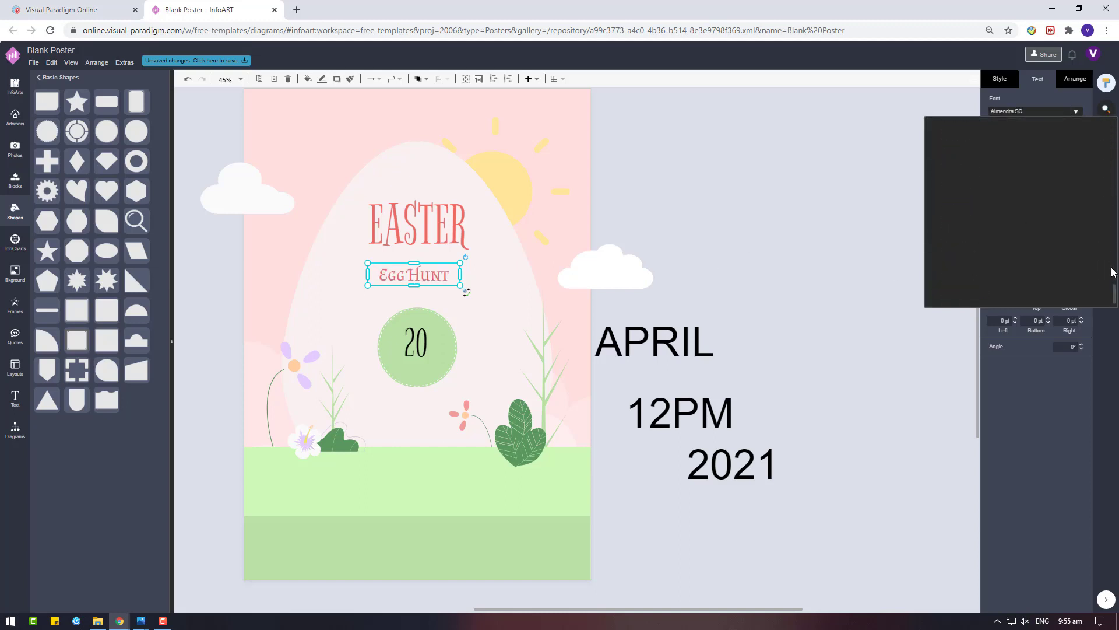
scroll(1014, 250, up, 1)
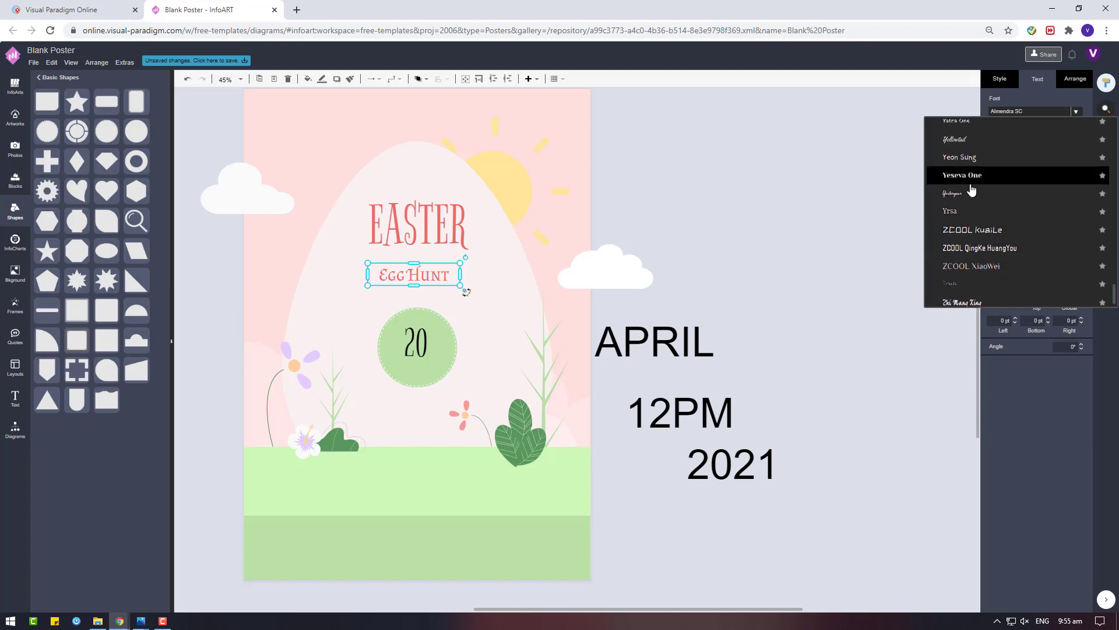
scroll(971, 191, up, 3)
click(988, 216)
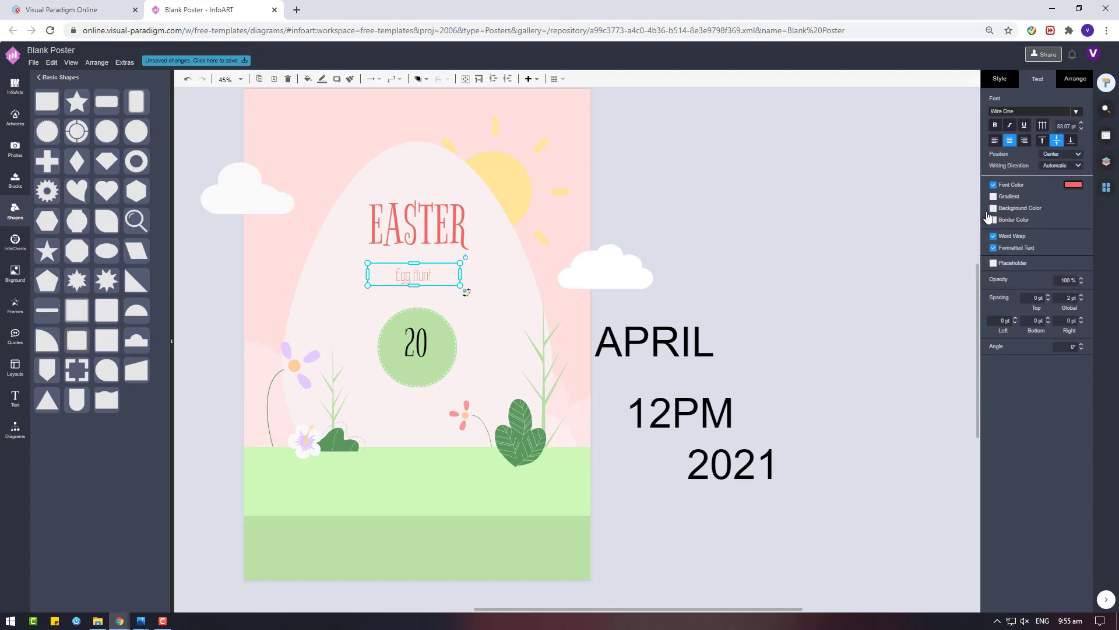
click(994, 126)
drag(460, 286, 491, 291)
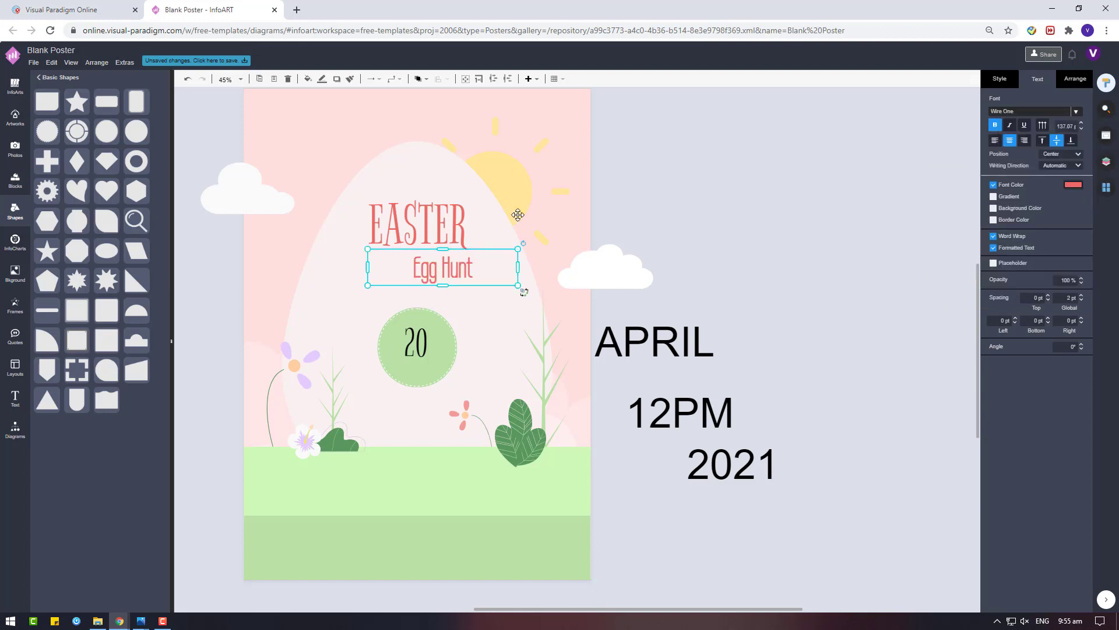
click(687, 227)
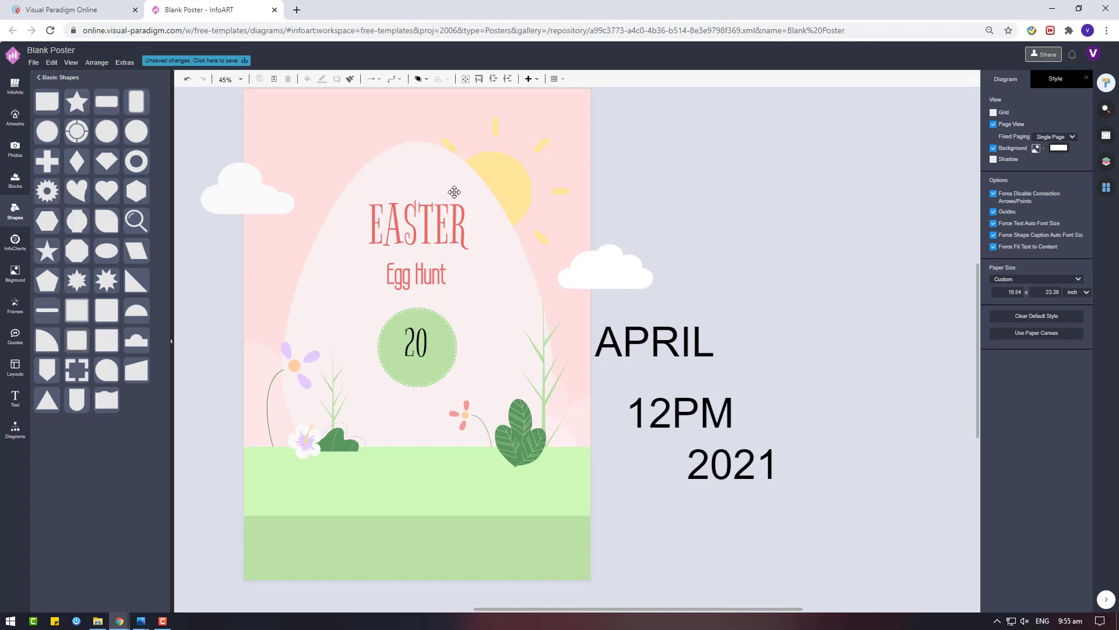
Set the badge's 20 in the Aleo font and colour it white
click(428, 273)
click(405, 353)
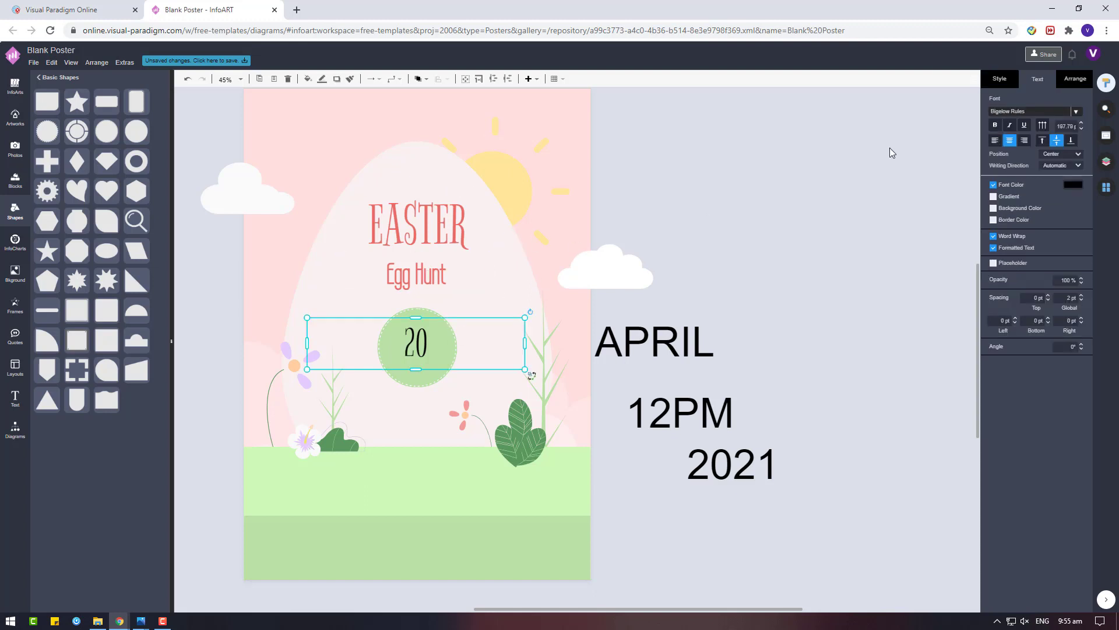
click(1029, 110)
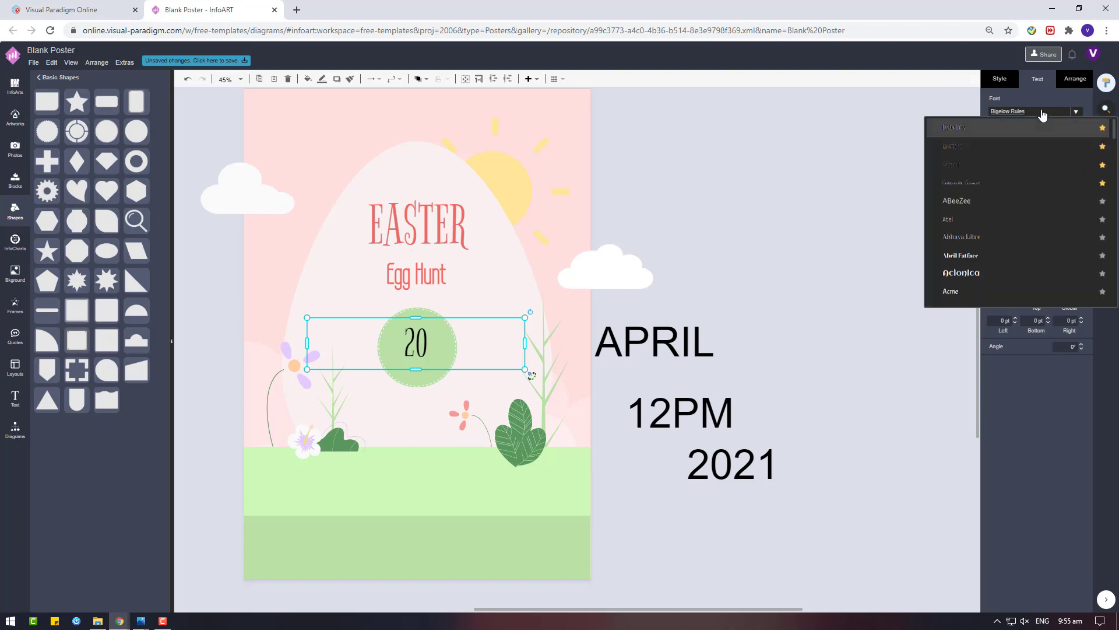
scroll(1030, 199, down, 6)
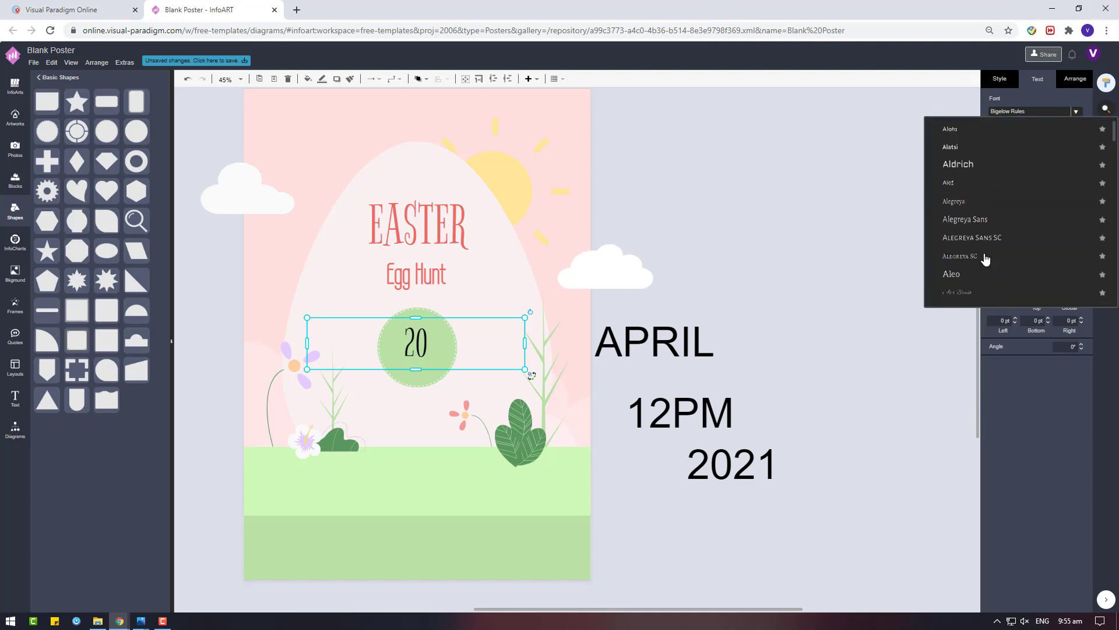
click(998, 165)
click(1072, 184)
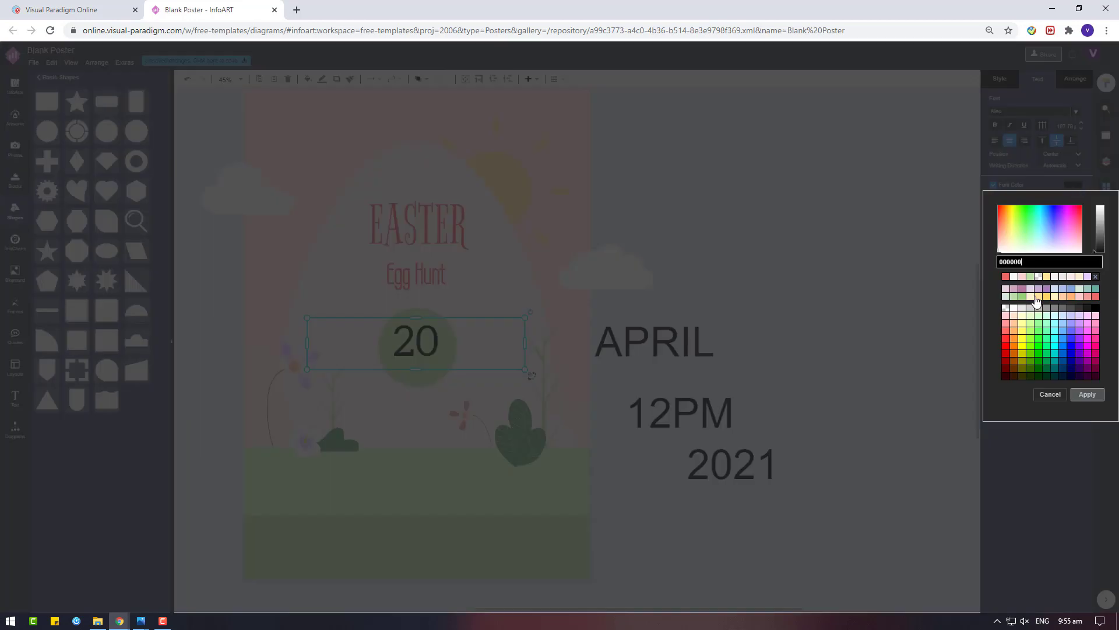
click(1014, 278)
click(1086, 394)
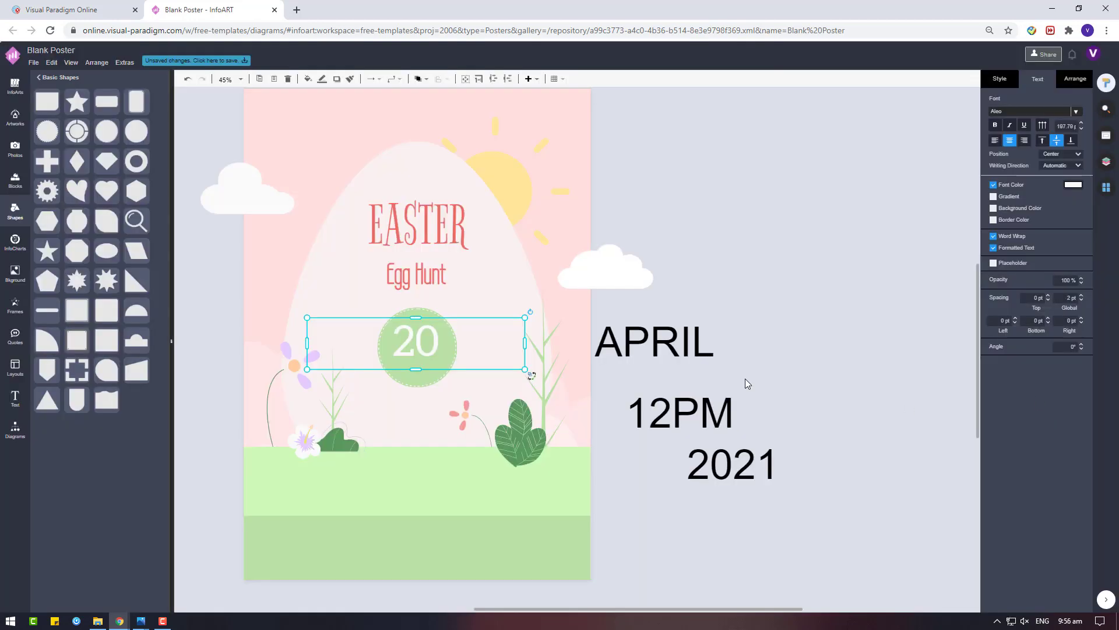
Recolour the 20 text a pale pink
click(1072, 184)
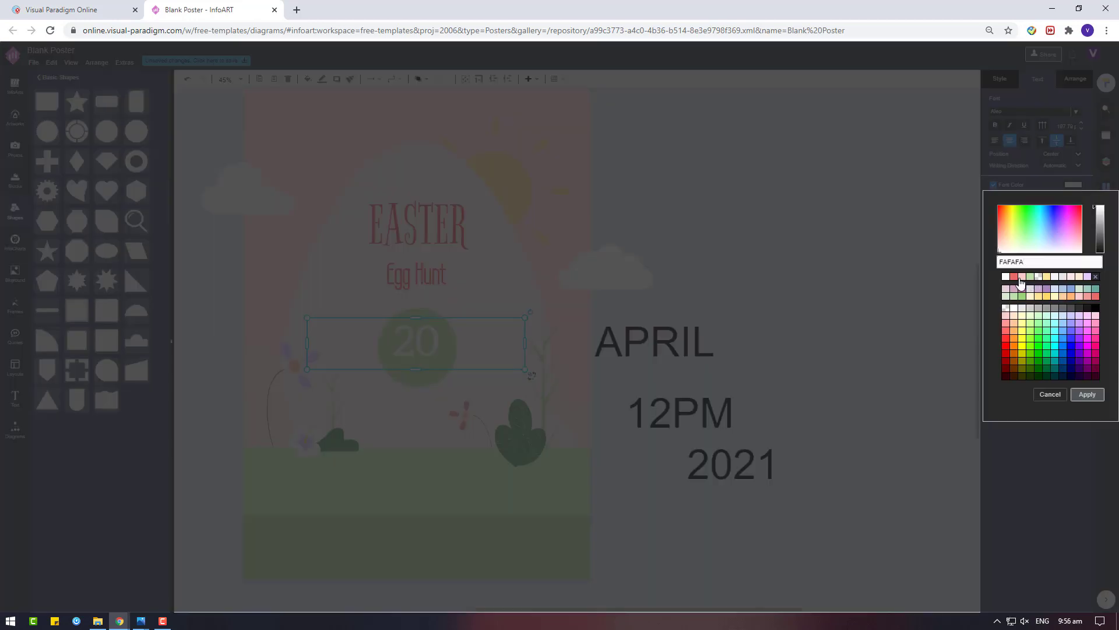
click(1022, 277)
click(1087, 394)
click(1078, 186)
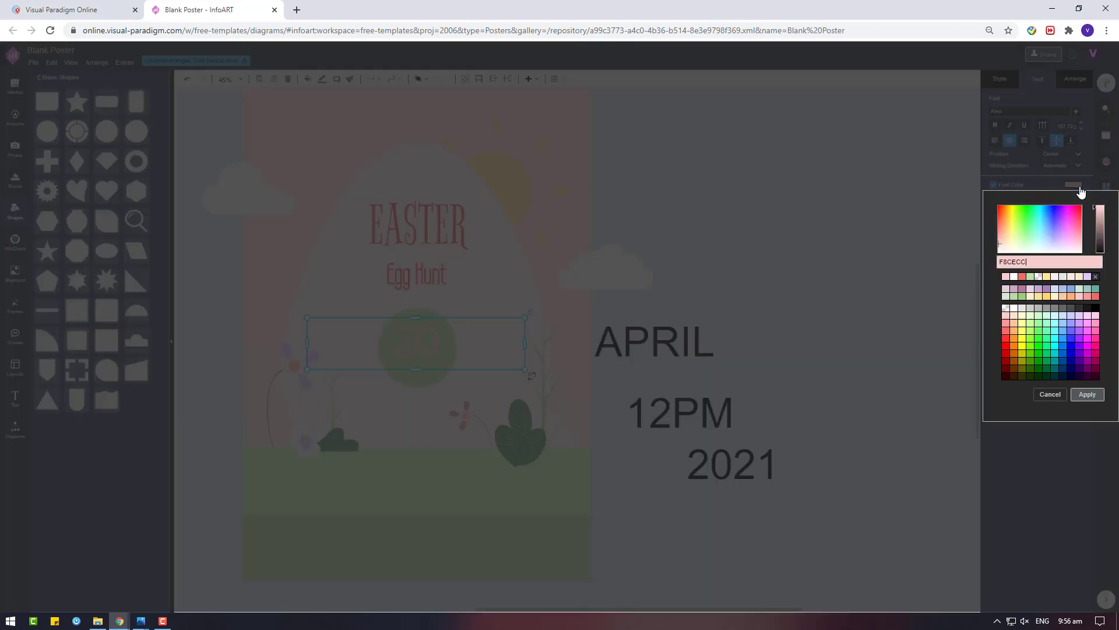
click(1014, 278)
click(1087, 394)
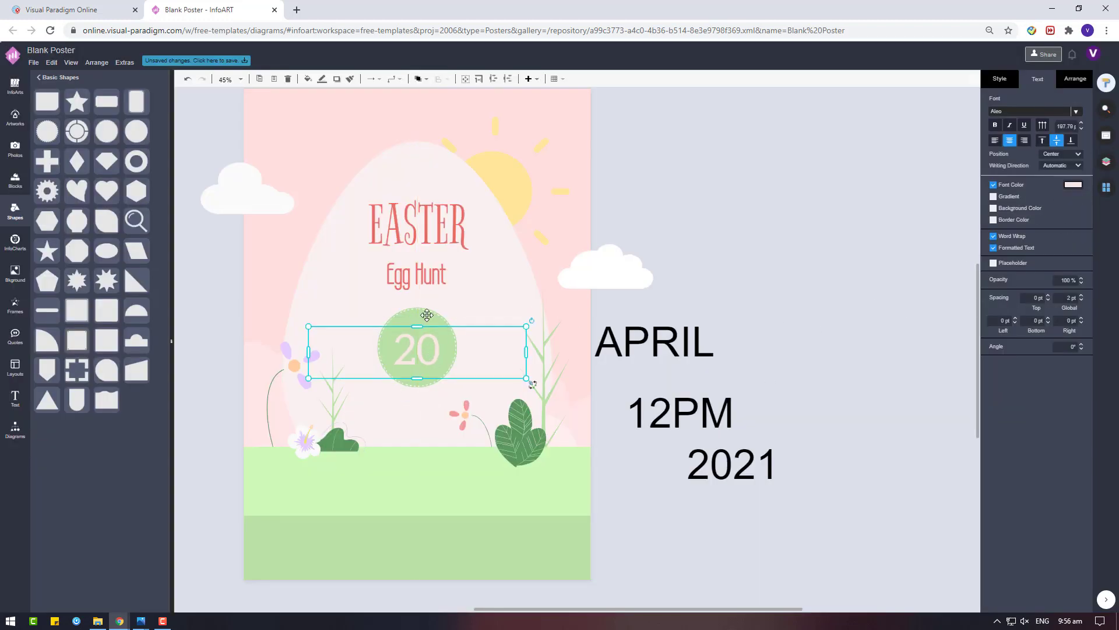
Fill the badge circle red and narrow the 20's text box to the circle's width
click(443, 329)
click(999, 79)
click(995, 116)
click(1036, 217)
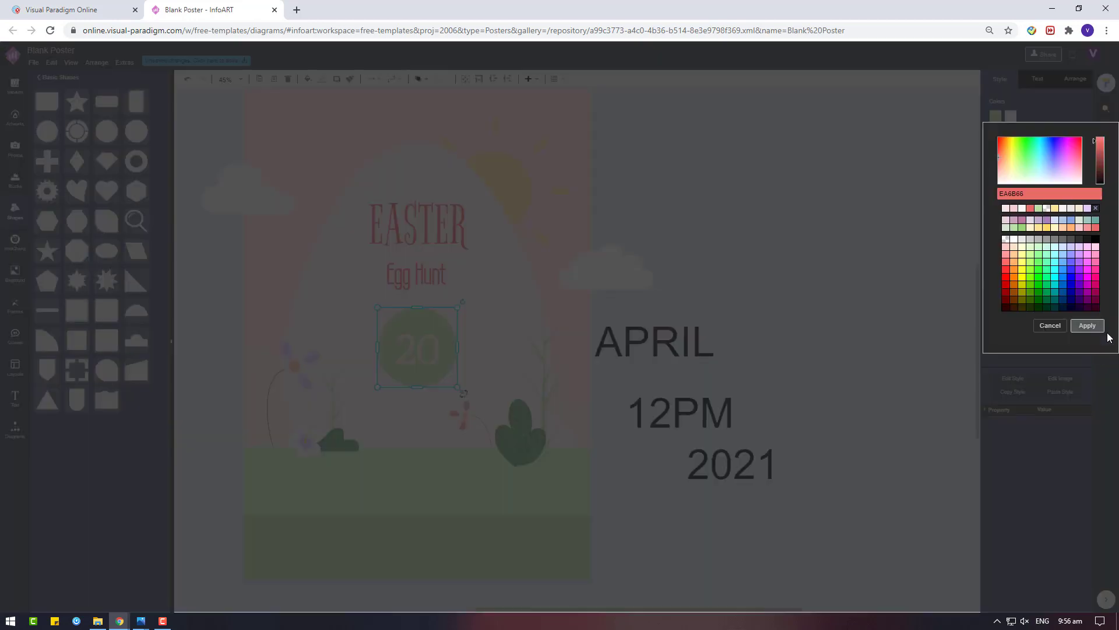
click(1085, 328)
click(417, 350)
drag(525, 352, 423, 346)
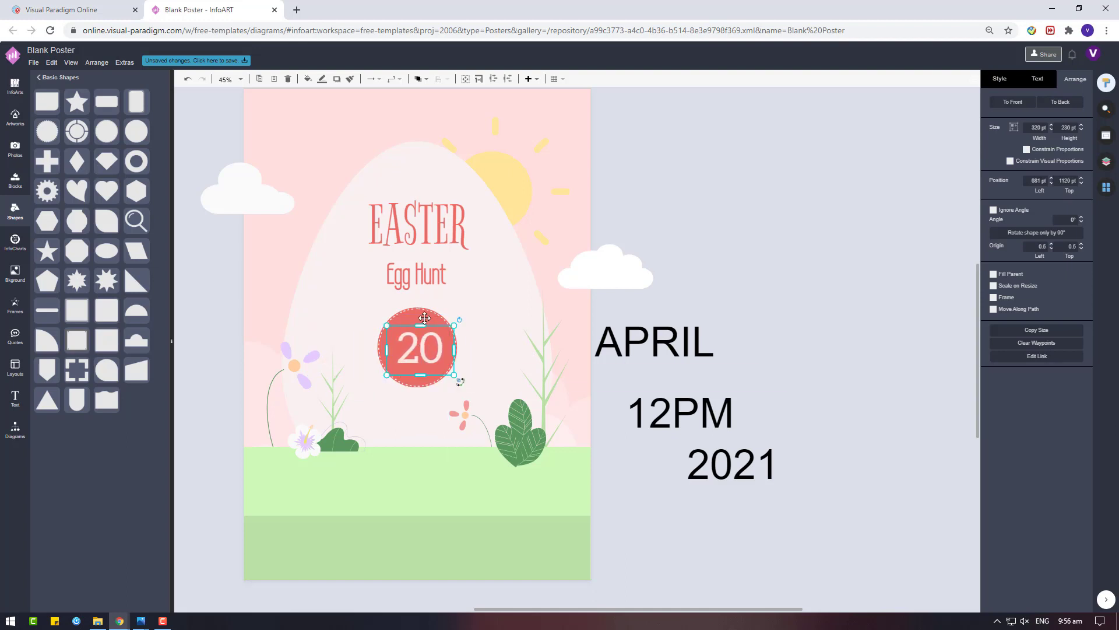
Centre the 20 on the red circle and shift the title block slightly up
shift+click(424, 317)
shift+click(415, 274)
shift+click(442, 231)
click(1012, 319)
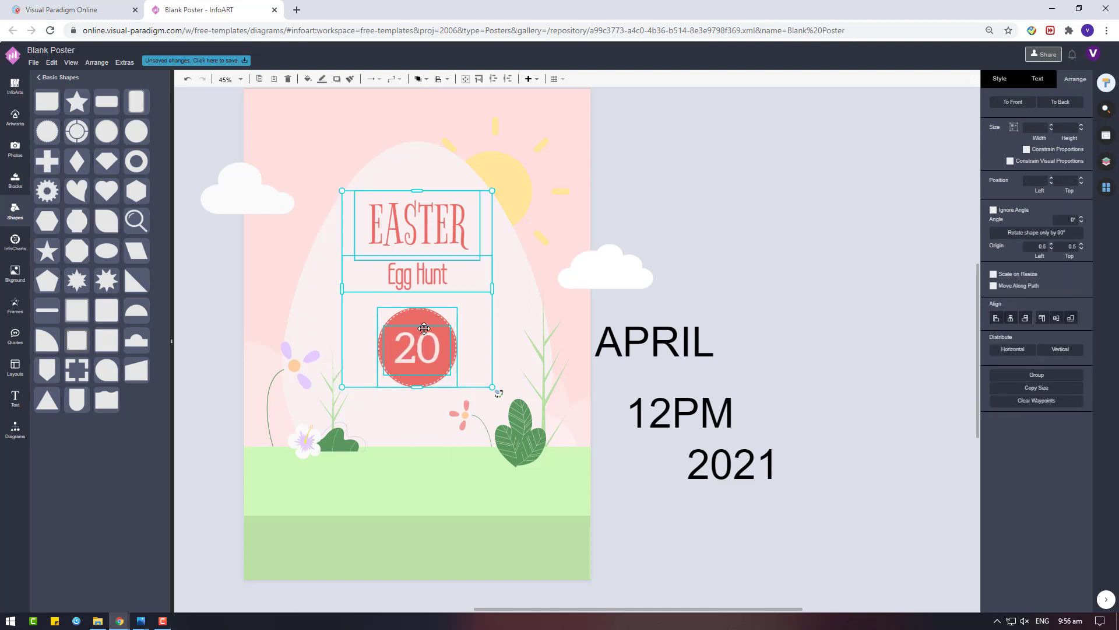
drag(418, 346, 419, 333)
click(756, 275)
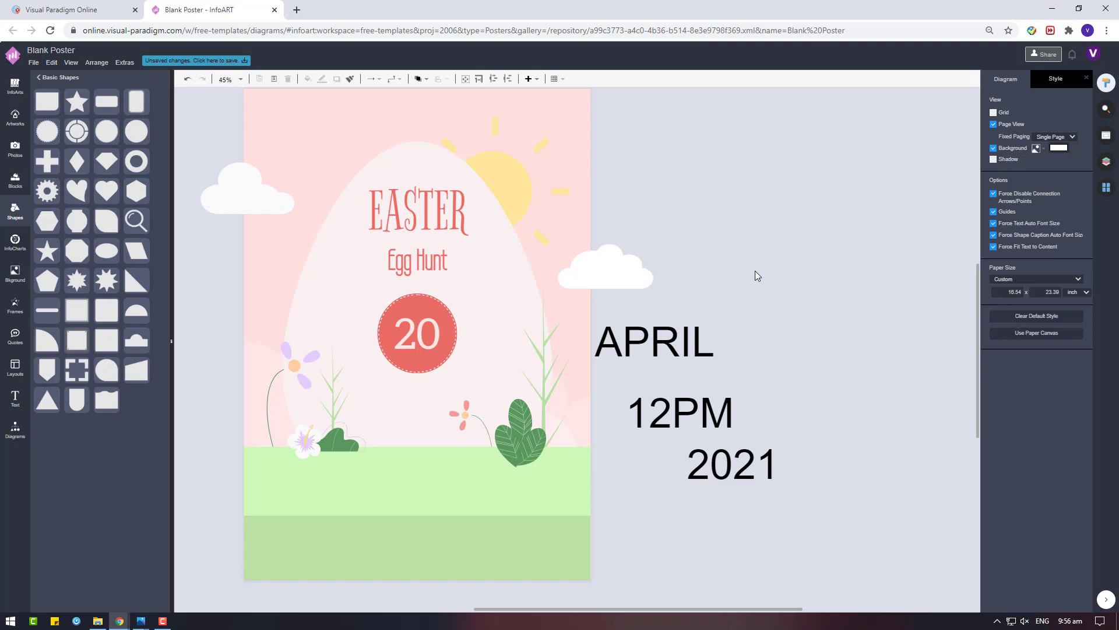
Set Egg Hunt to the Aleo font at 31 pt
click(659, 345)
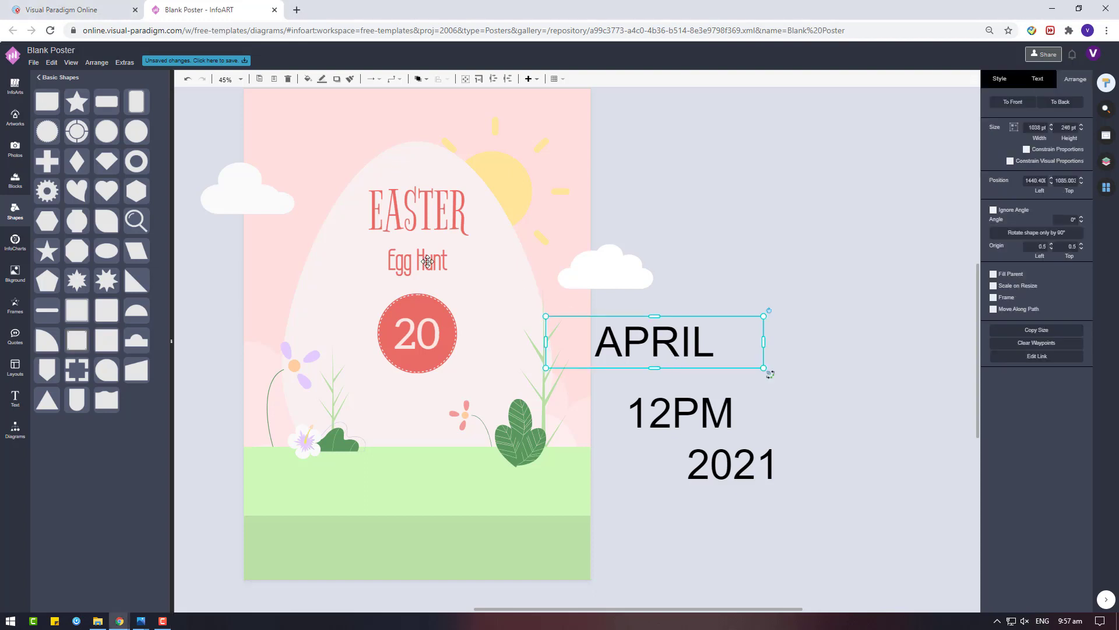
click(428, 261)
click(1038, 78)
click(1076, 111)
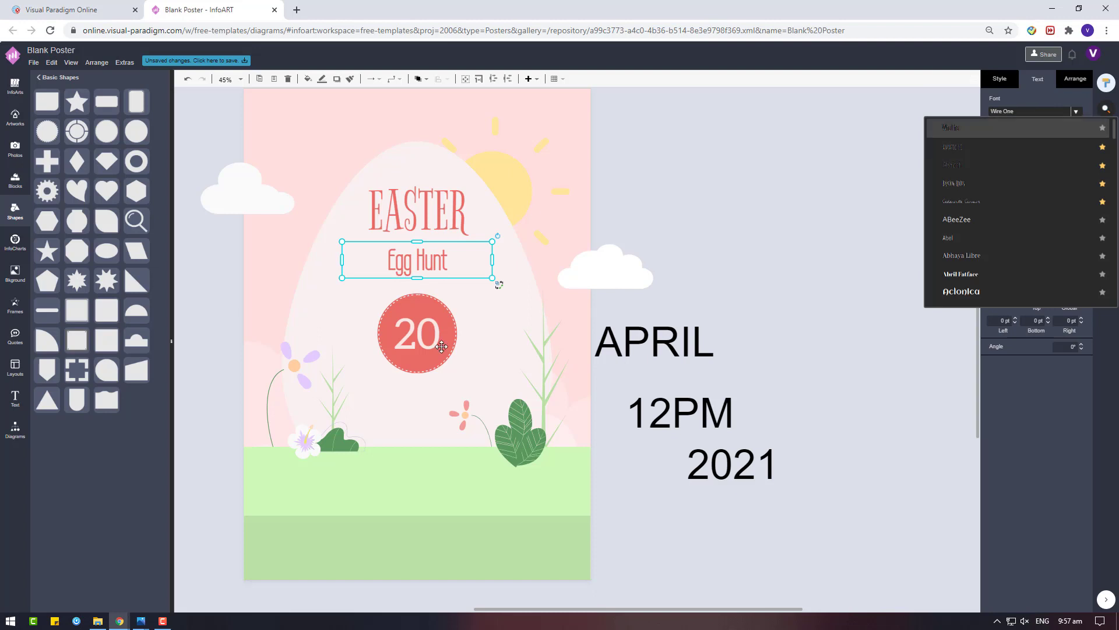
click(1077, 111)
click(1029, 112)
scroll(991, 204, down, 5)
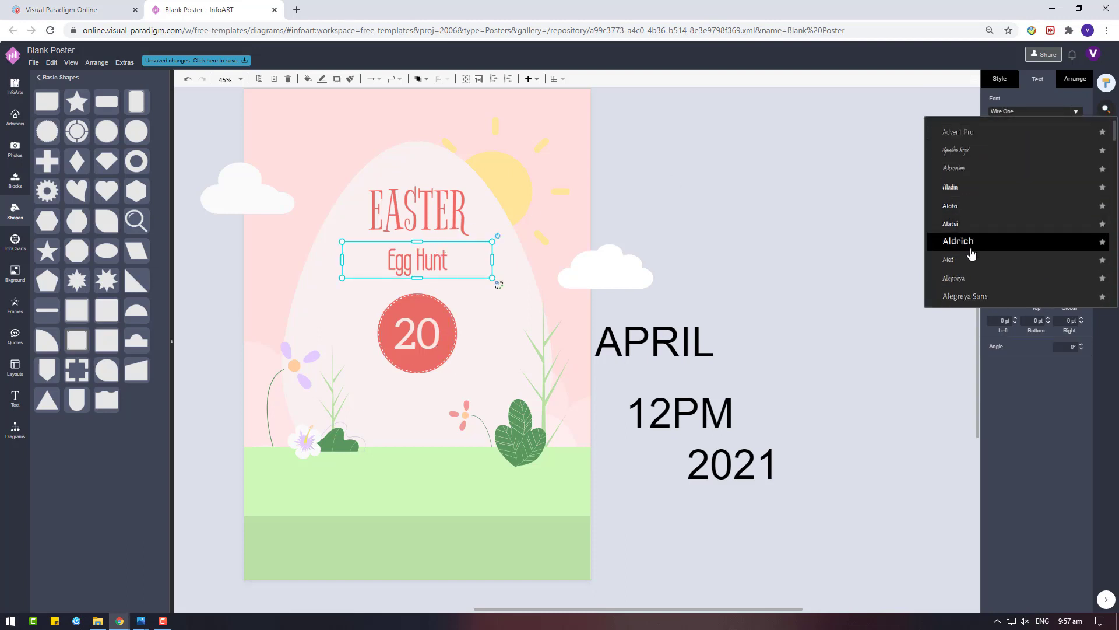
scroll(970, 252, down, 2)
click(990, 236)
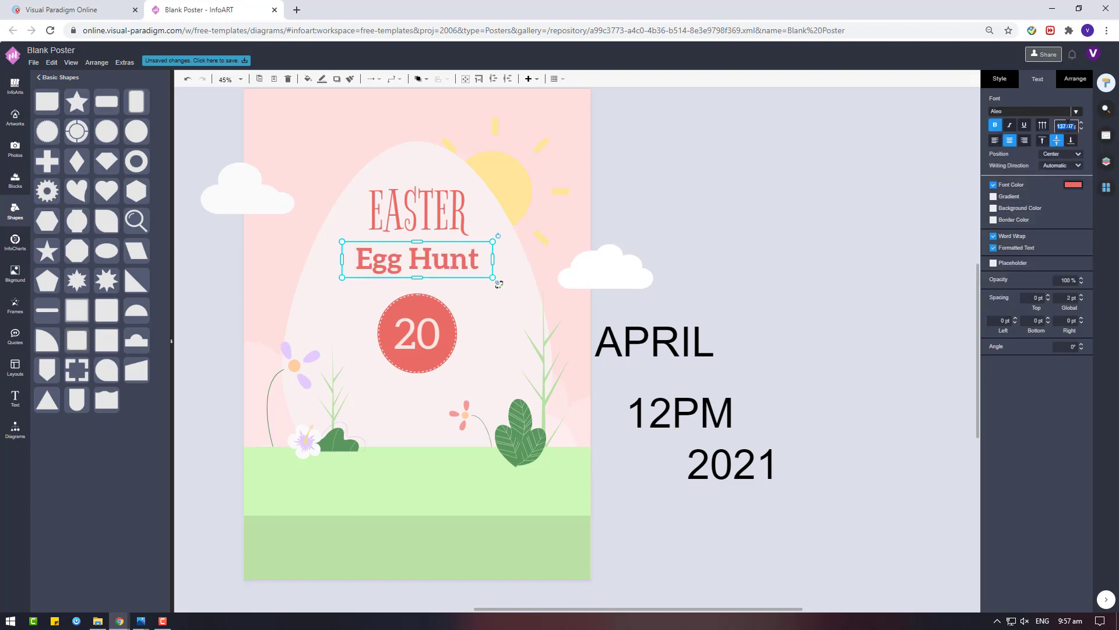
key(BackSpace)
key(Return)
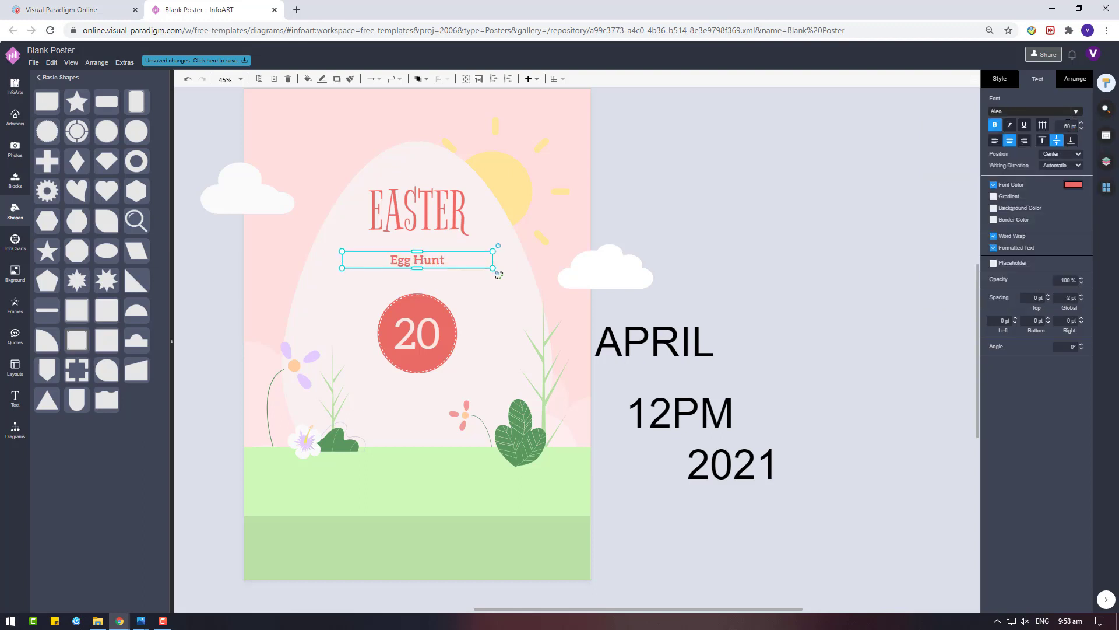
Shrink the date badge and raise it just beneath Egg Hunt
click(410, 182)
drag(336, 170, 501, 378)
click(1075, 79)
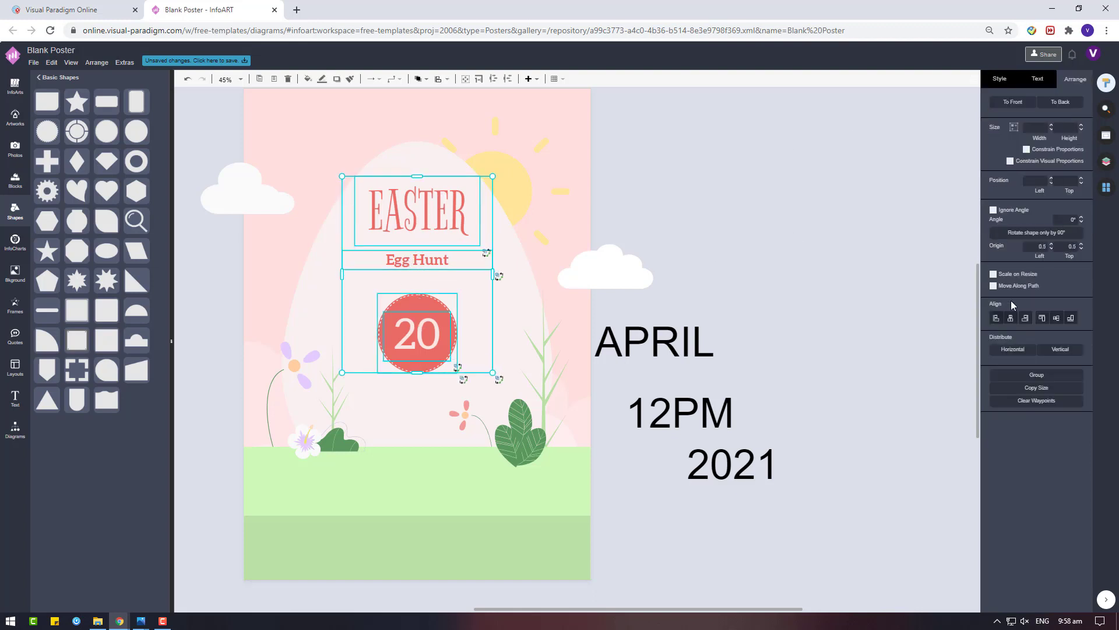
click(652, 296)
drag(184, 261, 475, 376)
drag(457, 293, 450, 321)
drag(420, 337, 426, 318)
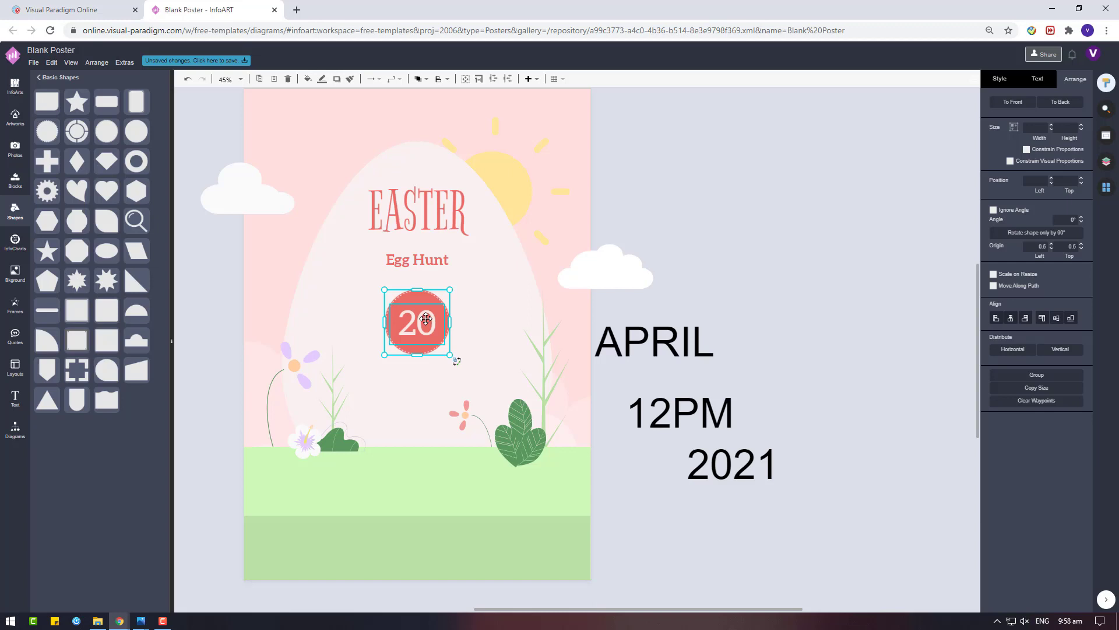
Copy Egg Hunt beside the poster and retype it as an APRIL label
drag(434, 253, 867, 292)
double_click(867, 292)
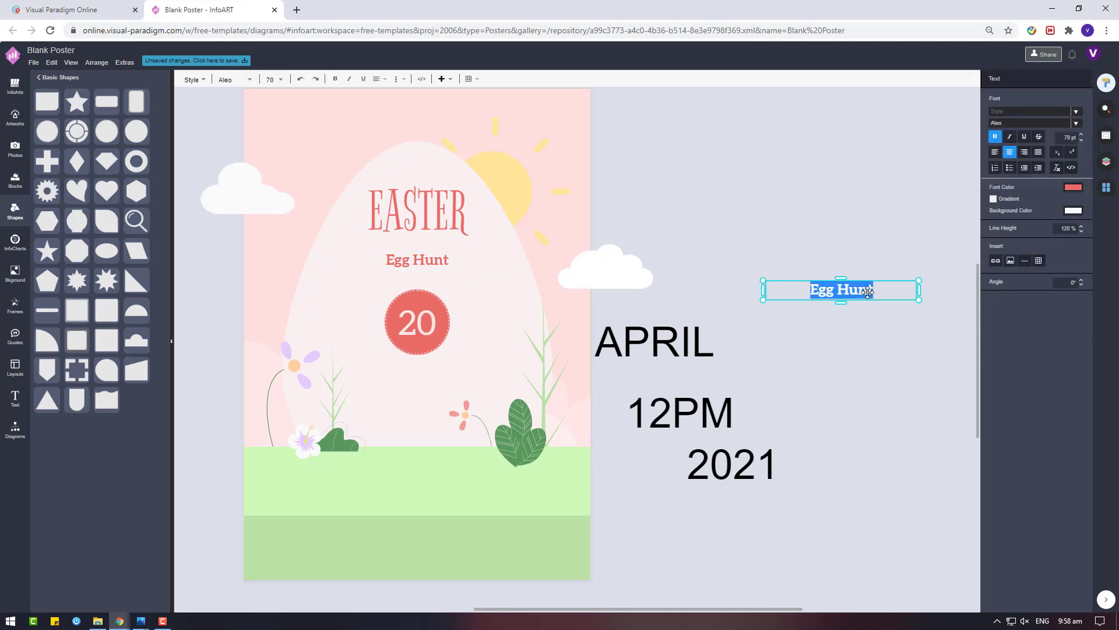
text(APRIL)
click(869, 303)
click(869, 302)
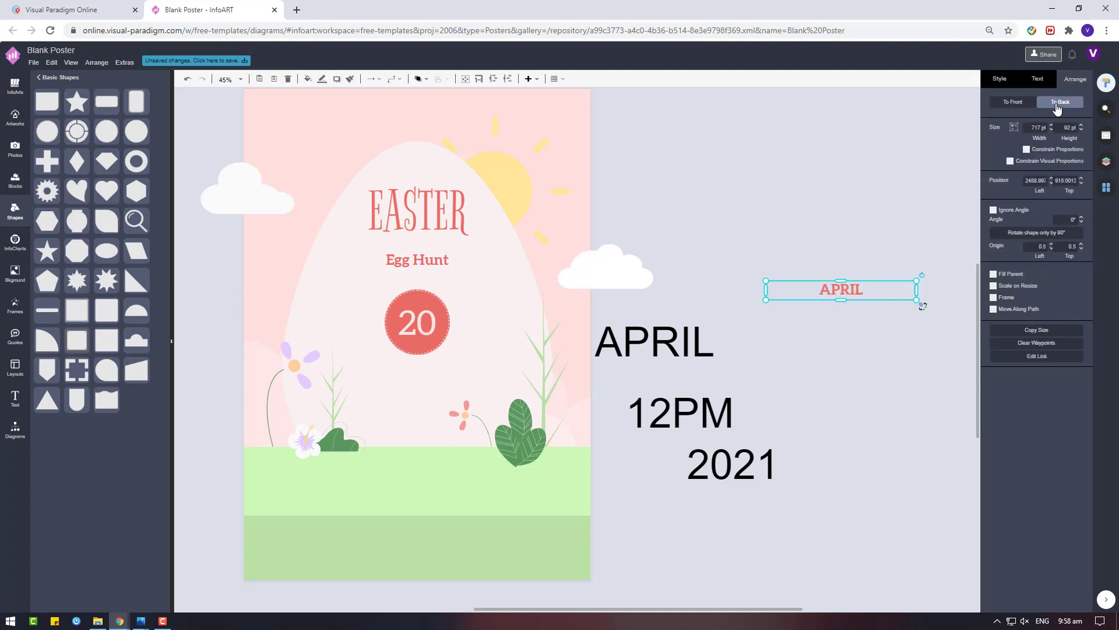
text(00)
key(Return)
key(ctrl+v)
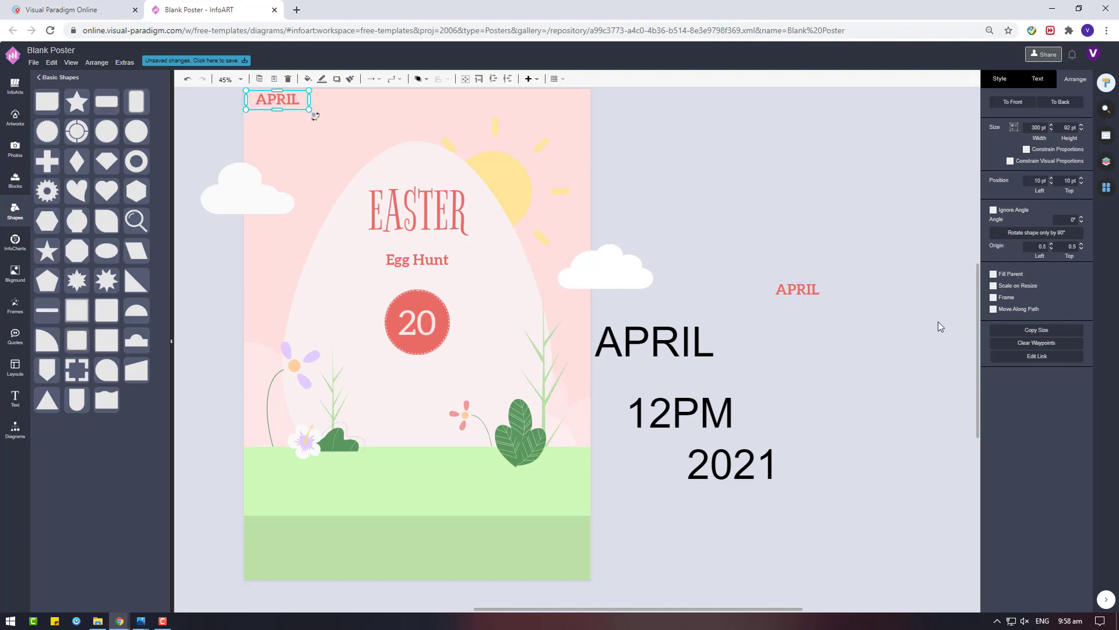
drag(295, 104, 727, 328)
Create the 14:00 and 2021 texts and place APRIL and 14:00 either side of the badge
double_click(726, 328)
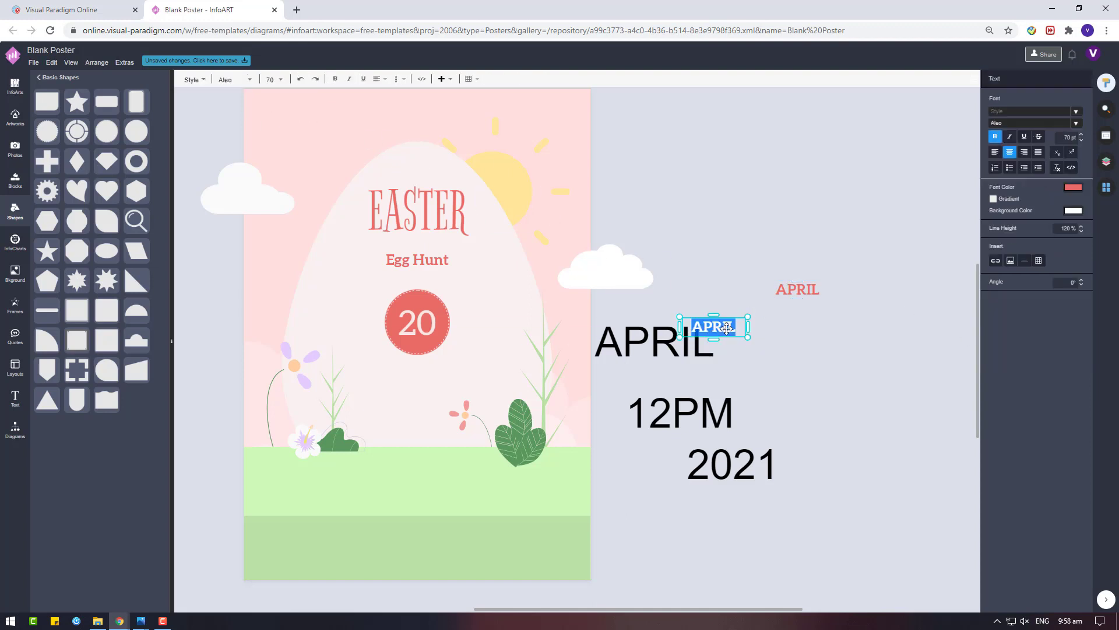
text(25:00)
drag(727, 329, 414, 374)
double_click(854, 334)
text(2021)
drag(801, 316, 492, 320)
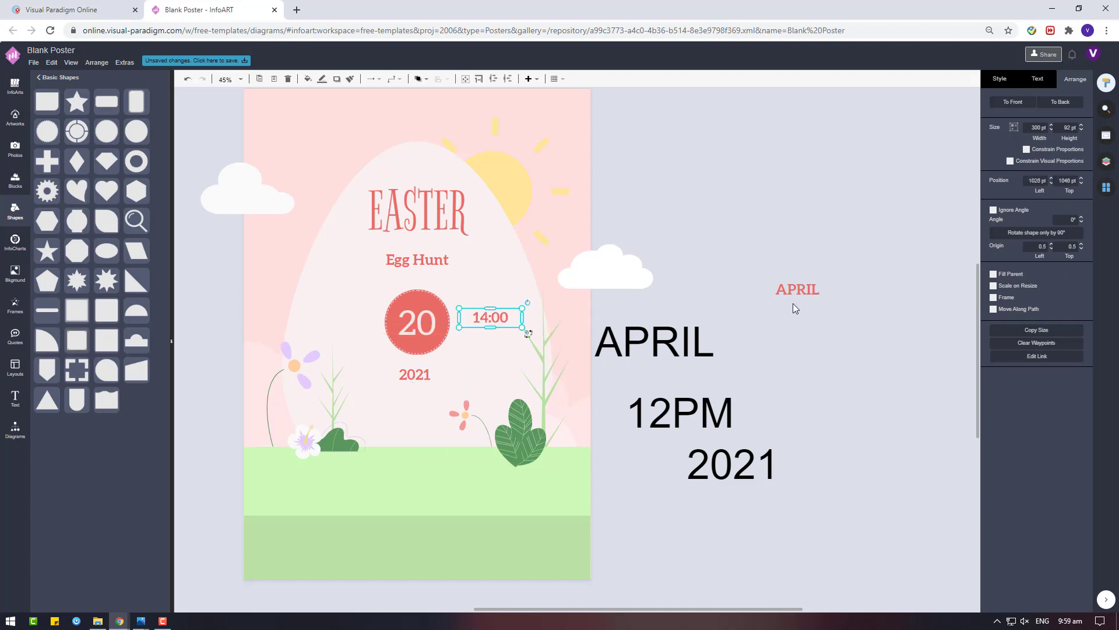
drag(800, 291, 338, 318)
Line APRIL and 14:00 up with the badge and drop 2021 just below it
shift+click(503, 320)
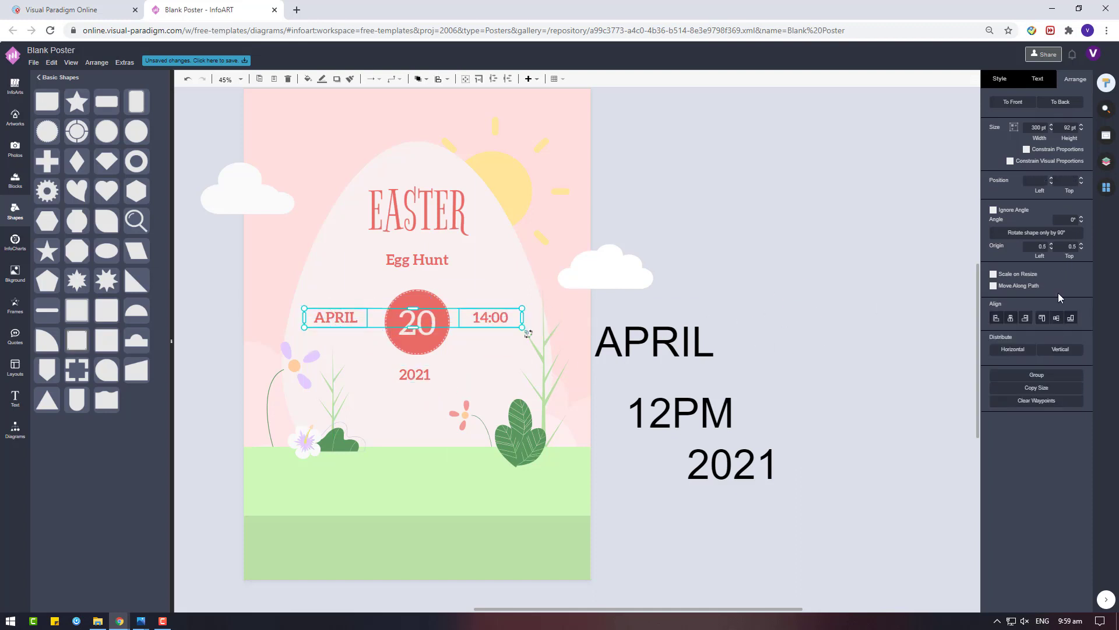
drag(493, 322, 499, 325)
click(427, 371)
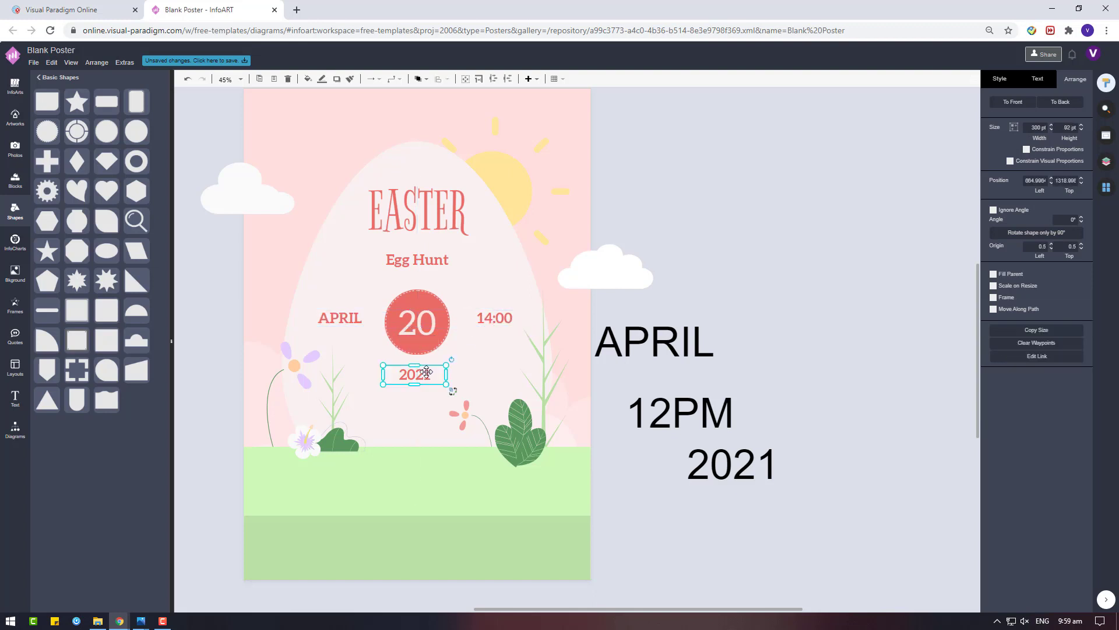
click(1038, 80)
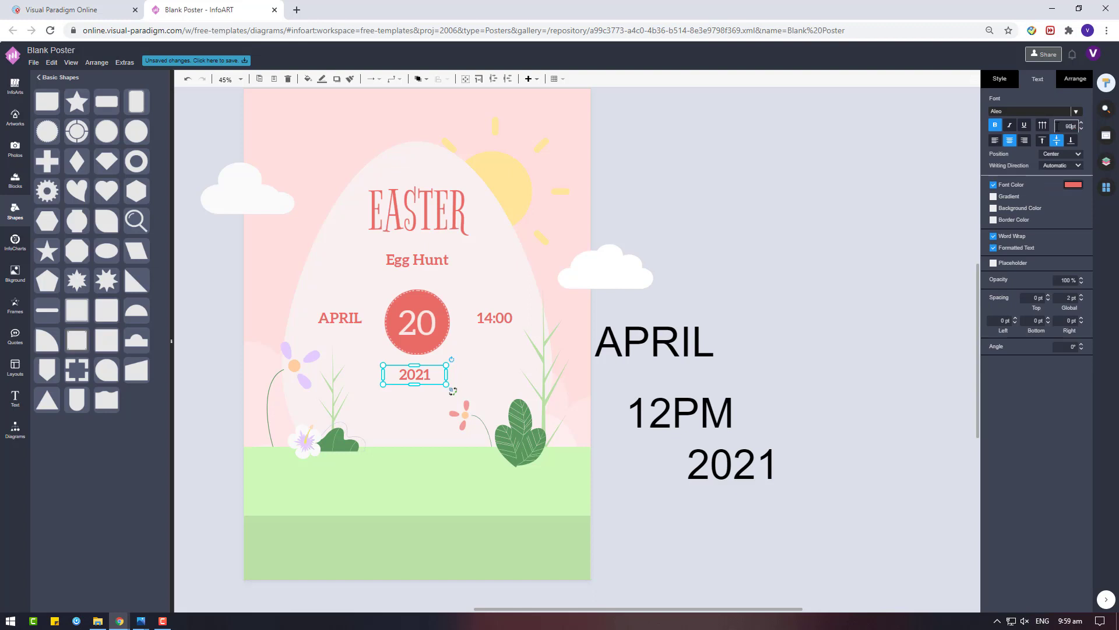
drag(424, 376, 427, 385)
click(753, 321)
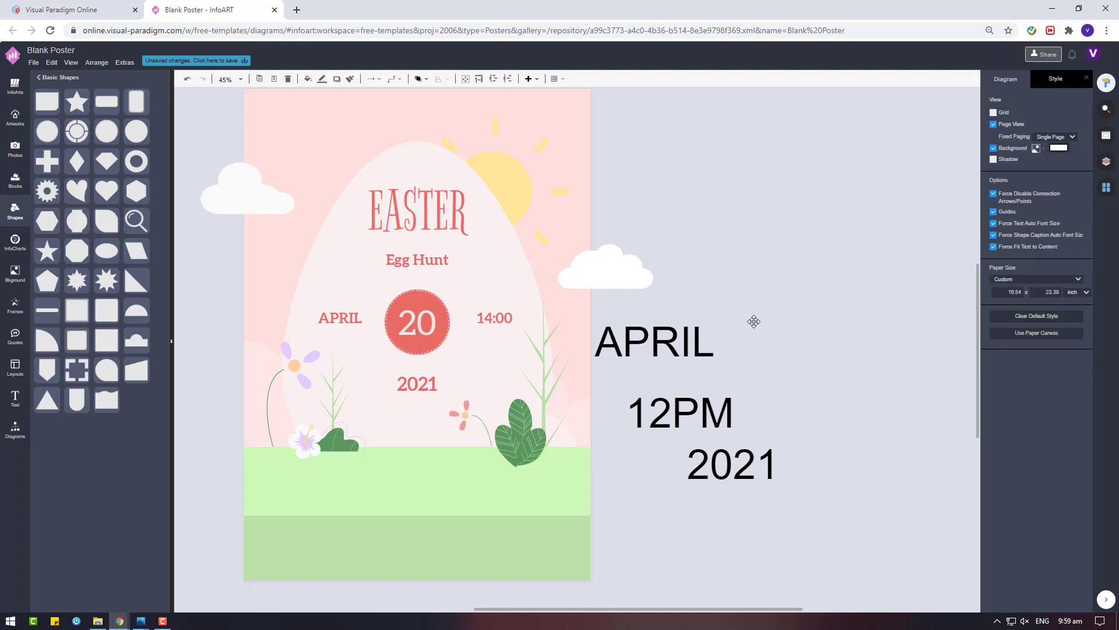
Delete the spare APRIL and 12PM texts beside the poster
drag(818, 513, 575, 307)
click(631, 331)
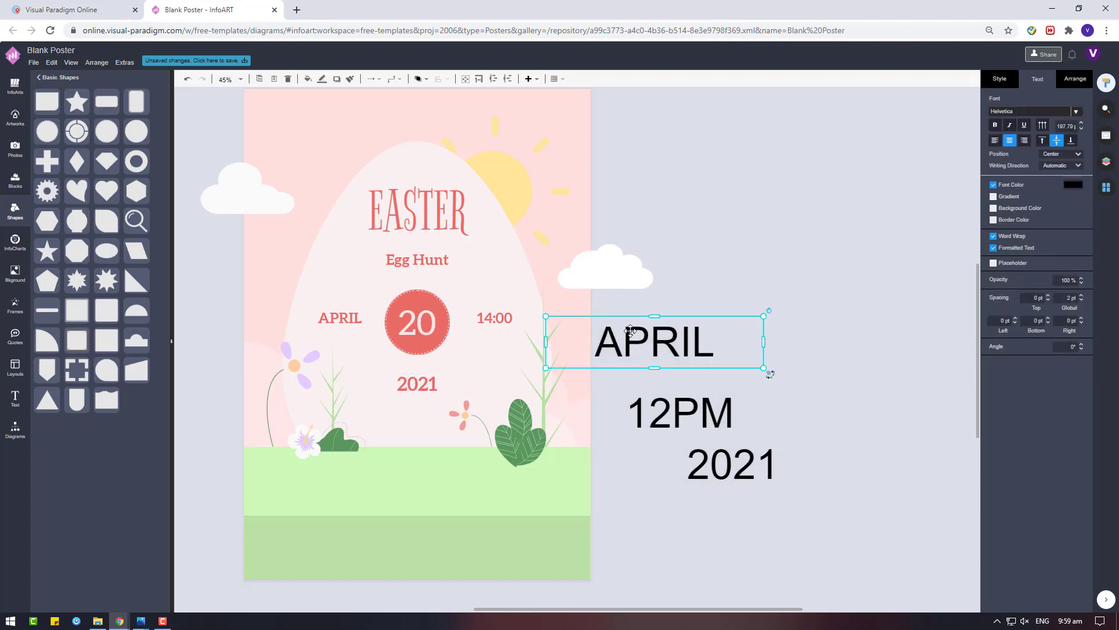
key(Delete)
click(696, 421)
key(Delete)
drag(730, 466, 740, 369)
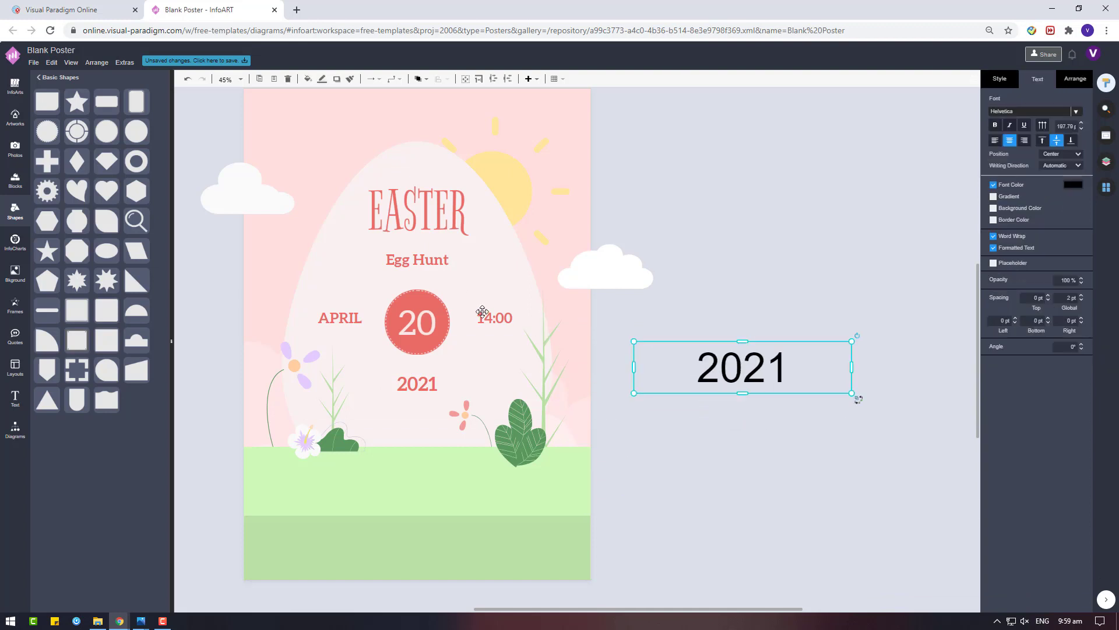
Remove bold from APRIL, 14:00 and 2021 and nudge them closer to the badge
click(497, 323)
shift+click(329, 315)
shift+click(417, 383)
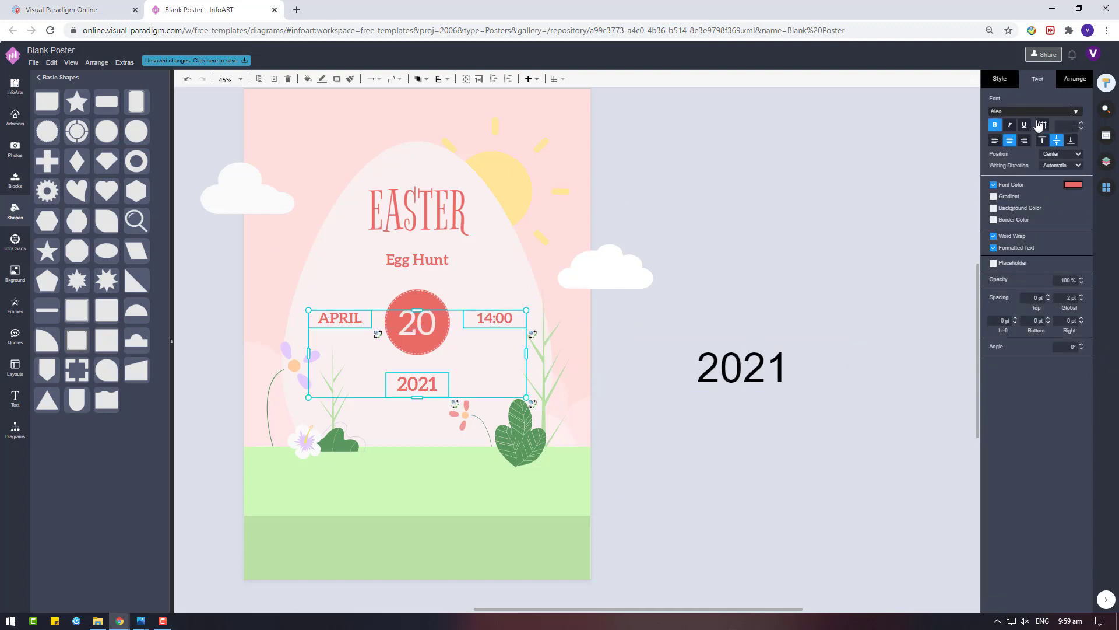
click(995, 127)
click(724, 297)
drag(494, 320, 484, 320)
drag(355, 319, 367, 320)
drag(418, 384, 418, 377)
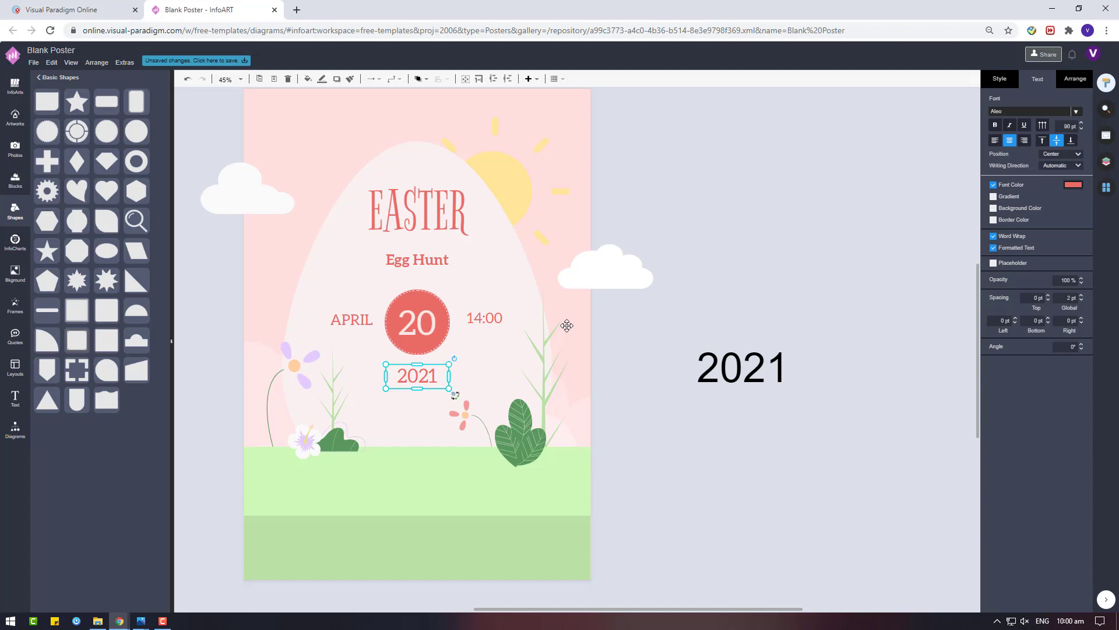
Bottom-align APRIL with 14:00 and group the two labels
click(484, 319)
shift+click(337, 319)
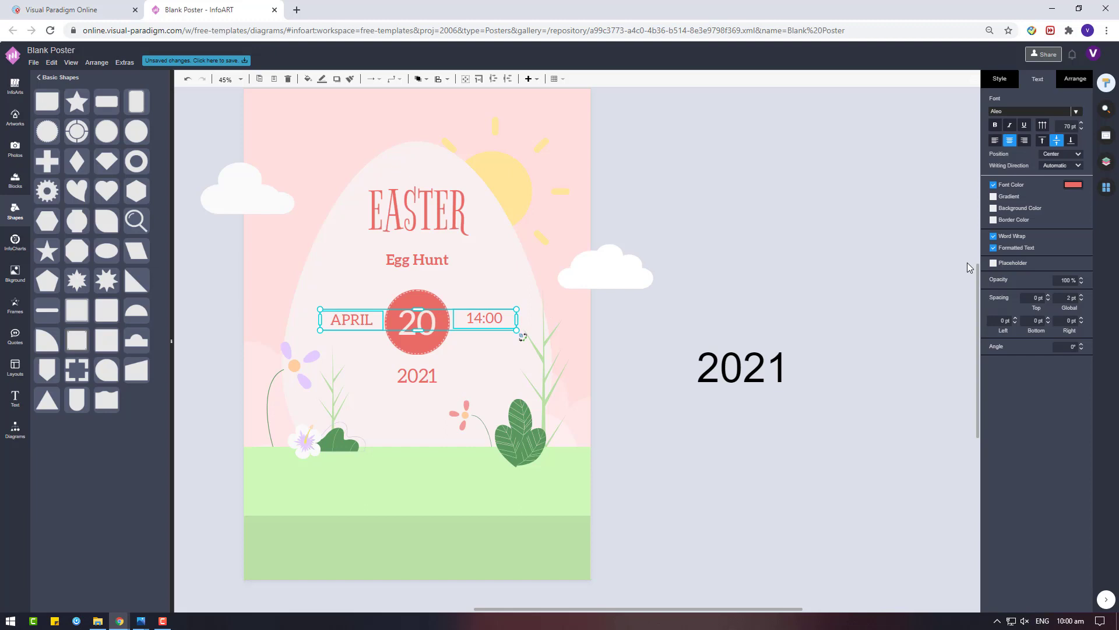
click(1073, 79)
click(1070, 318)
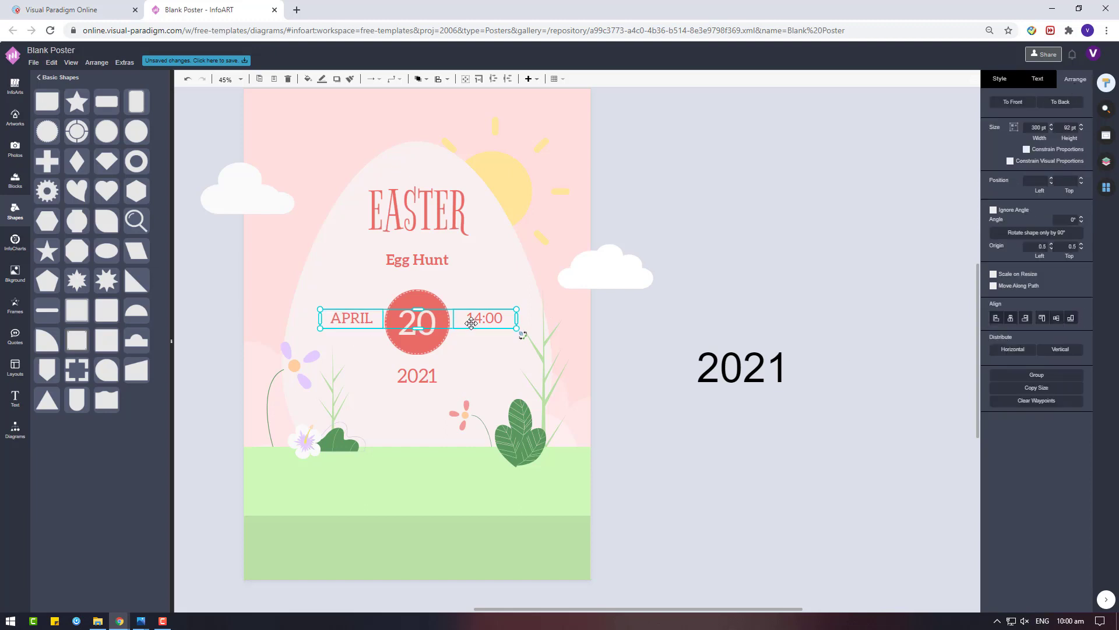
key(ctrl+g)
Move the whole EASTER-to-2021 block lower on the egg
click(460, 240)
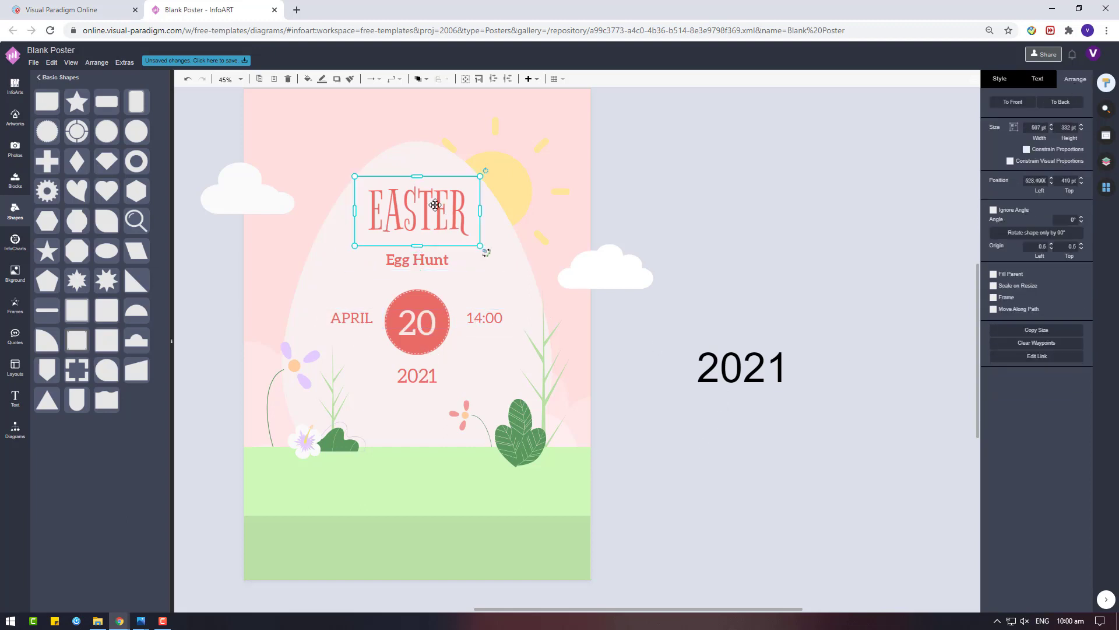
shift+click(483, 317)
shift+click(422, 256)
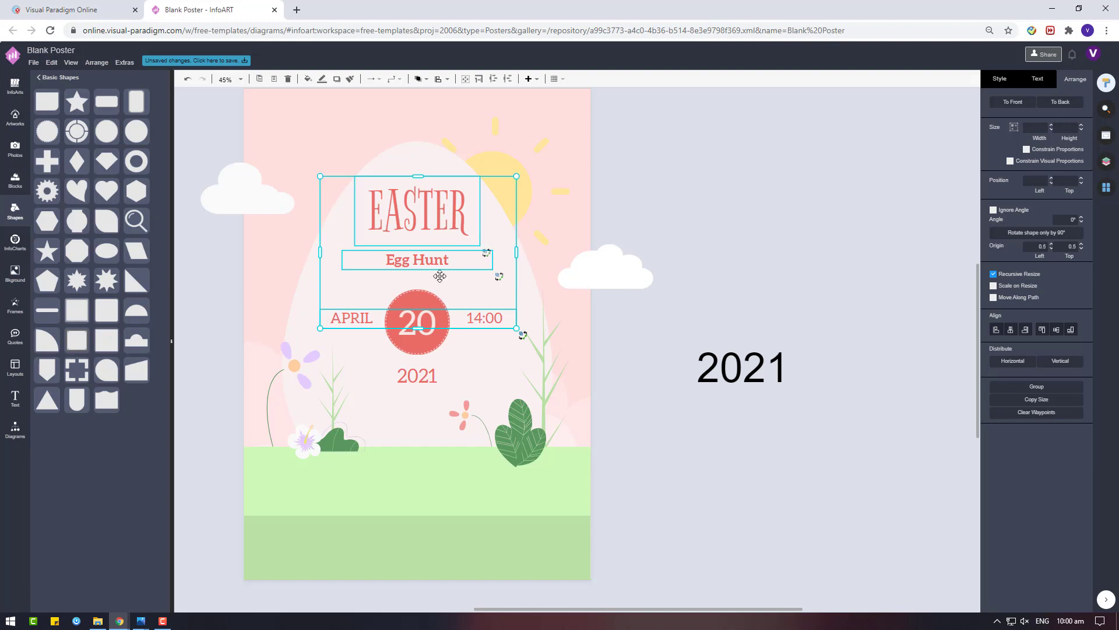
shift+click(421, 337)
click(417, 376)
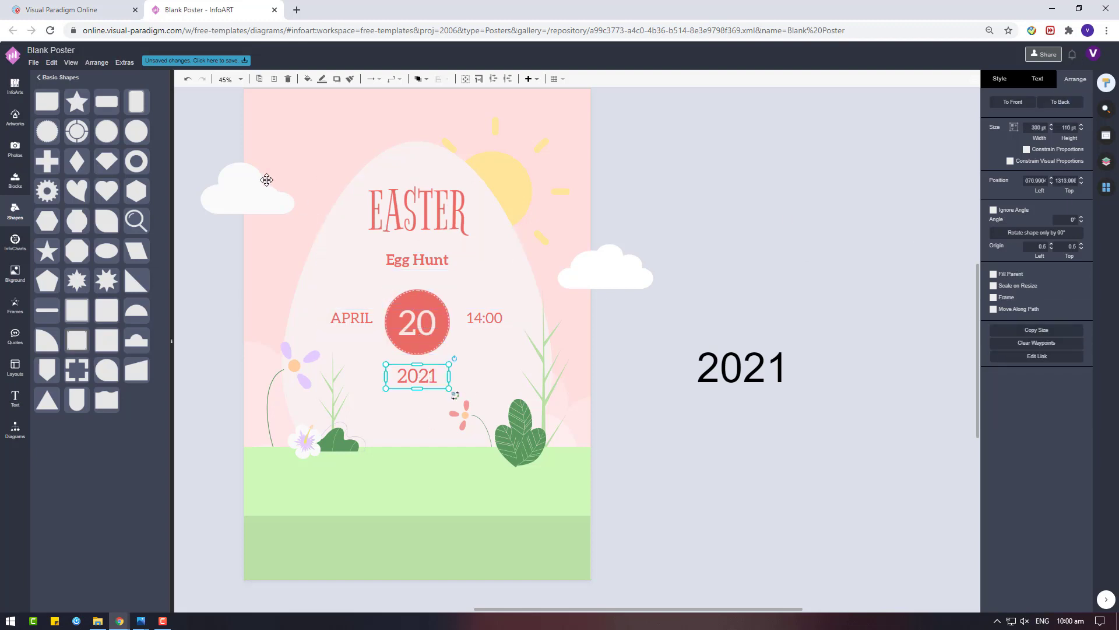
drag(224, 100, 518, 414)
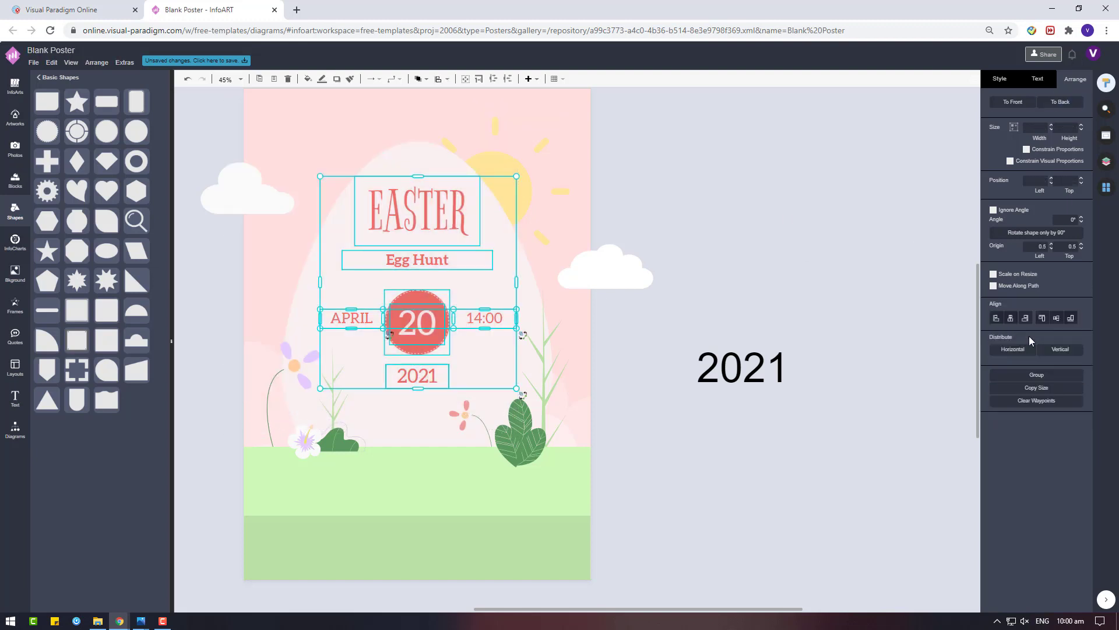
drag(438, 208, 438, 247)
click(667, 517)
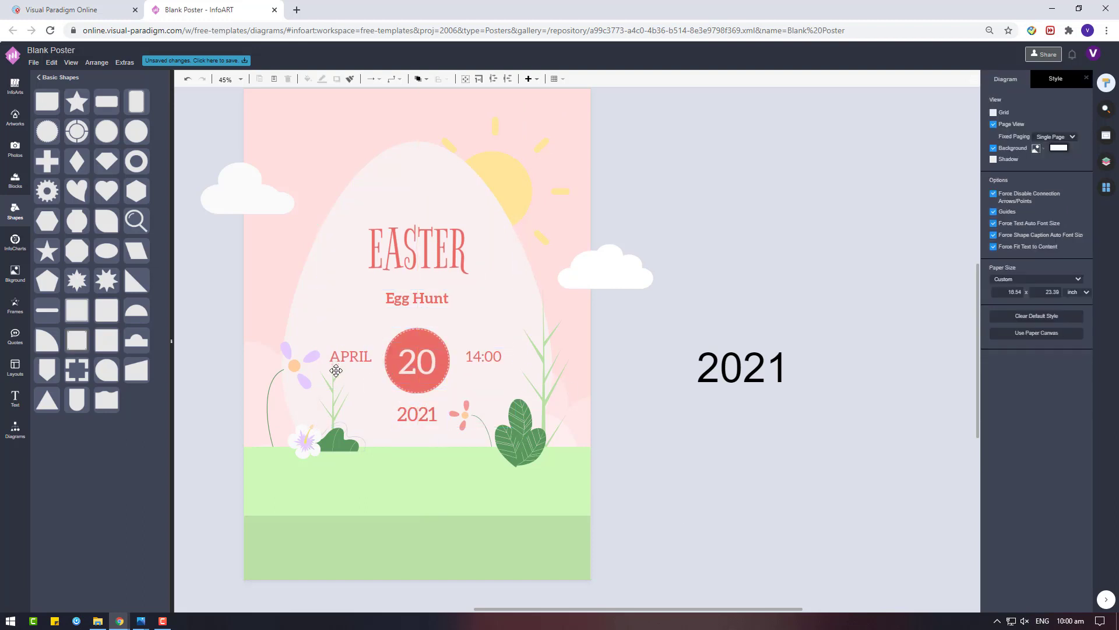
Set Egg Hunt in the Cedarville Cursive font
click(336, 371)
drag(344, 354, 347, 385)
key(Escape)
click(417, 414)
click(787, 374)
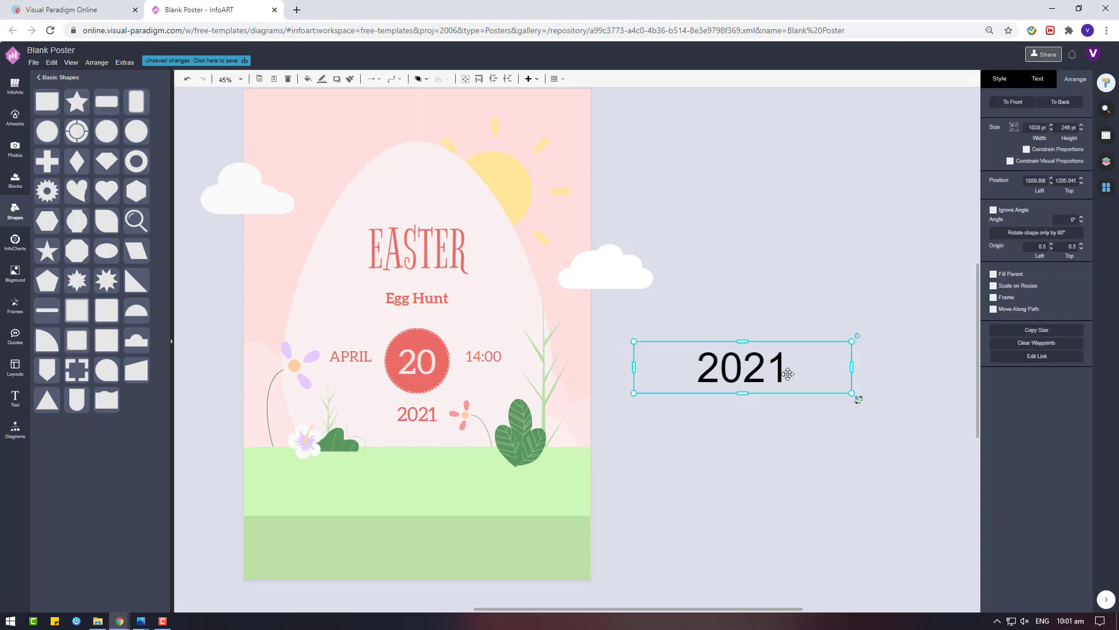
click(425, 300)
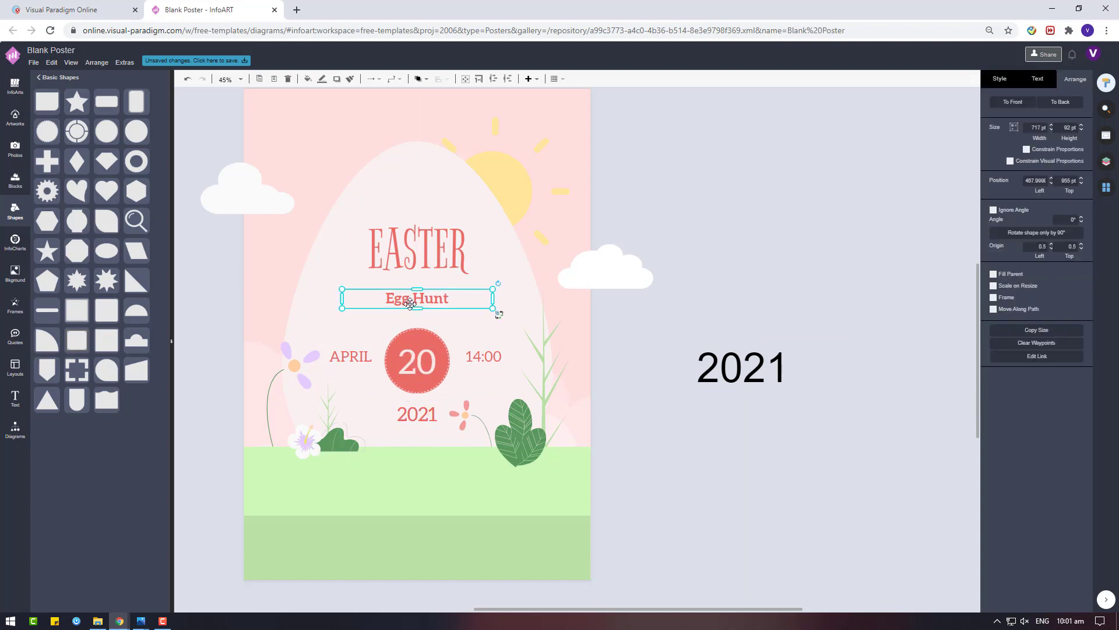
click(1042, 86)
click(1032, 111)
click(985, 205)
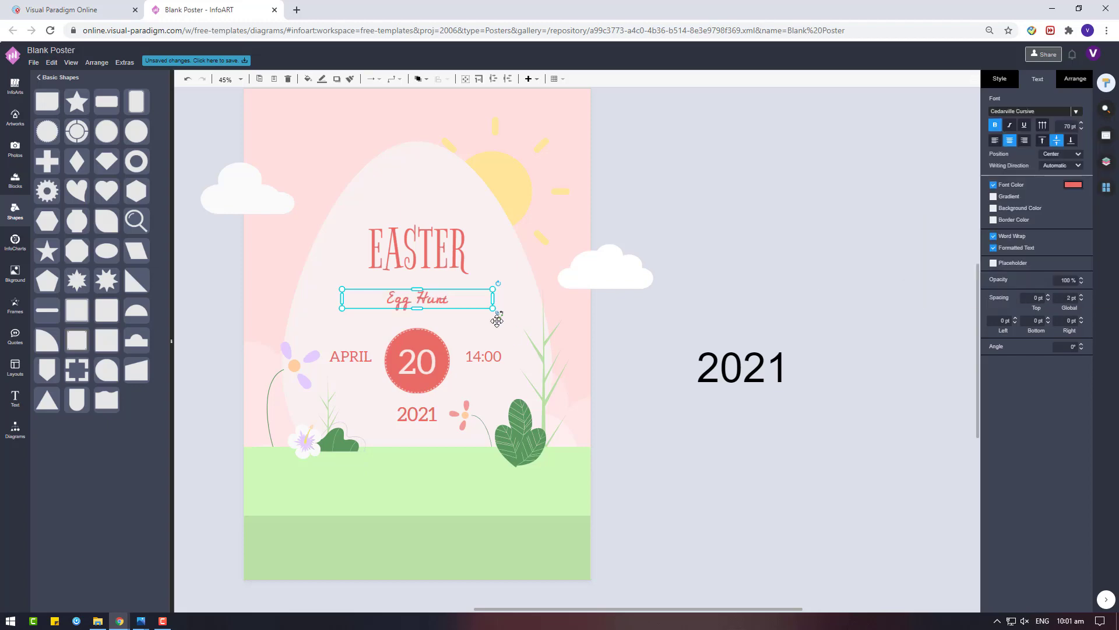
click(1073, 185)
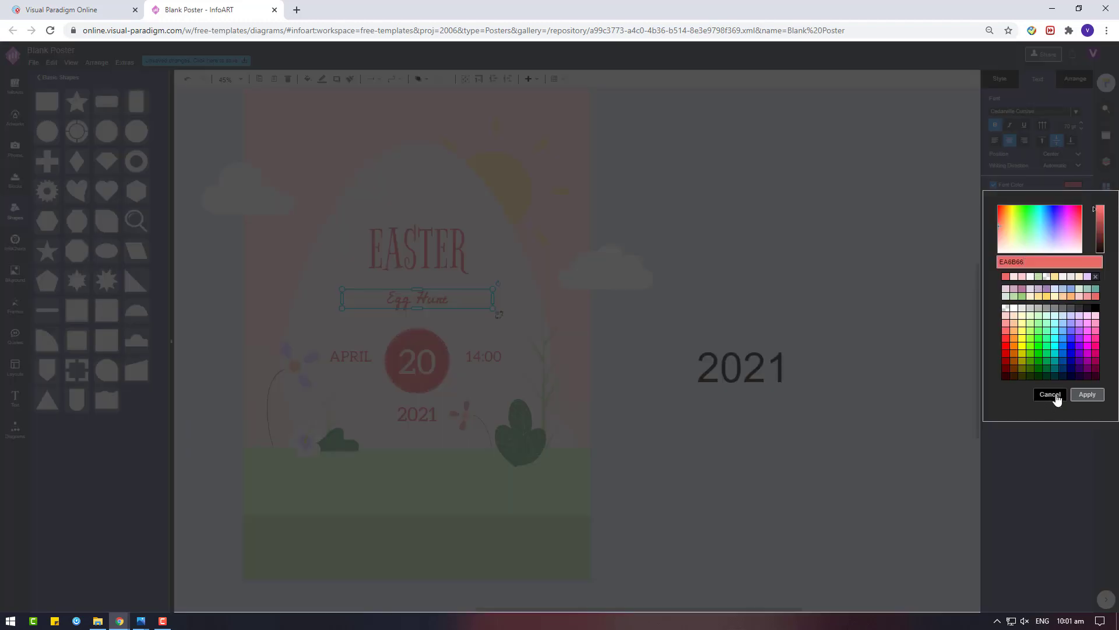
click(1054, 393)
Inspect the leaf plant's fill colour options without changing them
click(547, 450)
click(517, 422)
click(1000, 78)
click(995, 116)
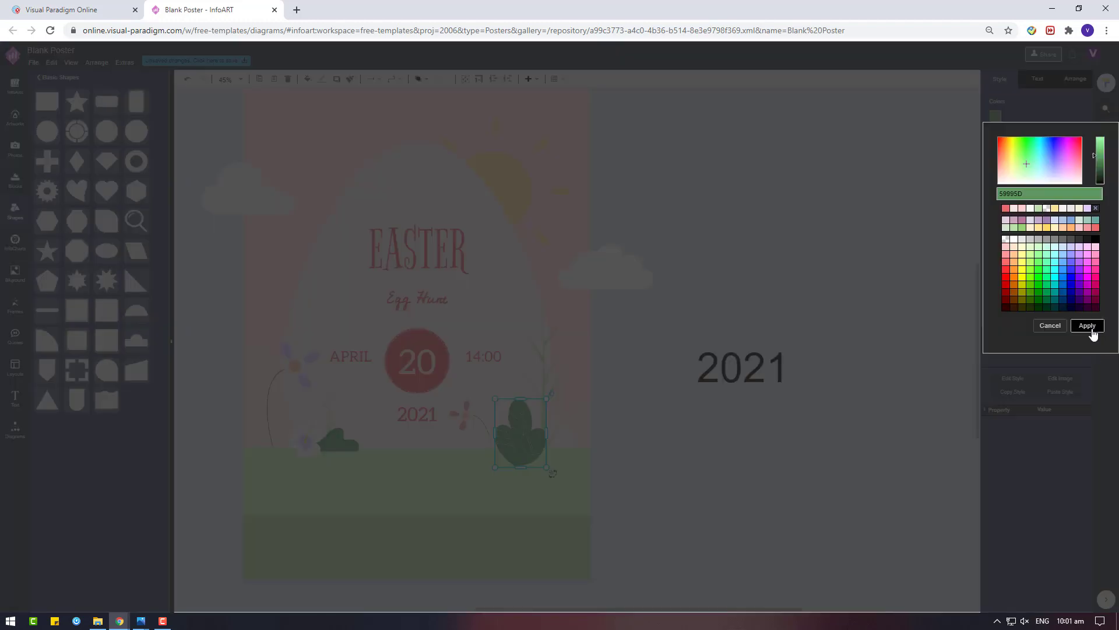
click(1090, 327)
Colour Egg Hunt green, enlarge it to about 137 pt, and paste a copied text box
click(443, 304)
click(1037, 79)
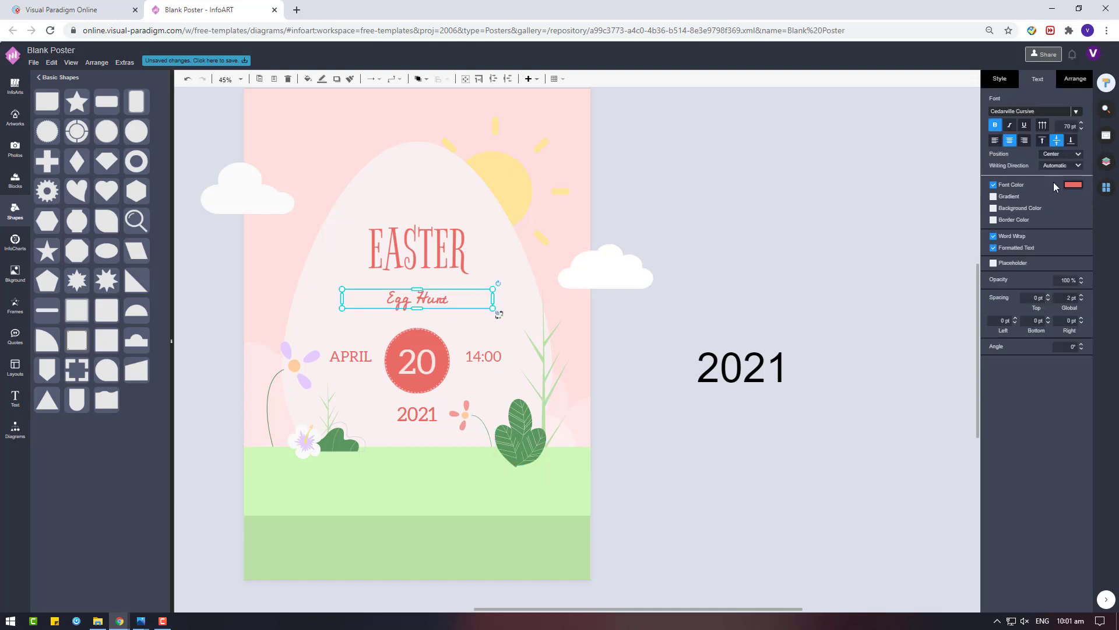
click(1073, 185)
click(1028, 289)
click(1088, 391)
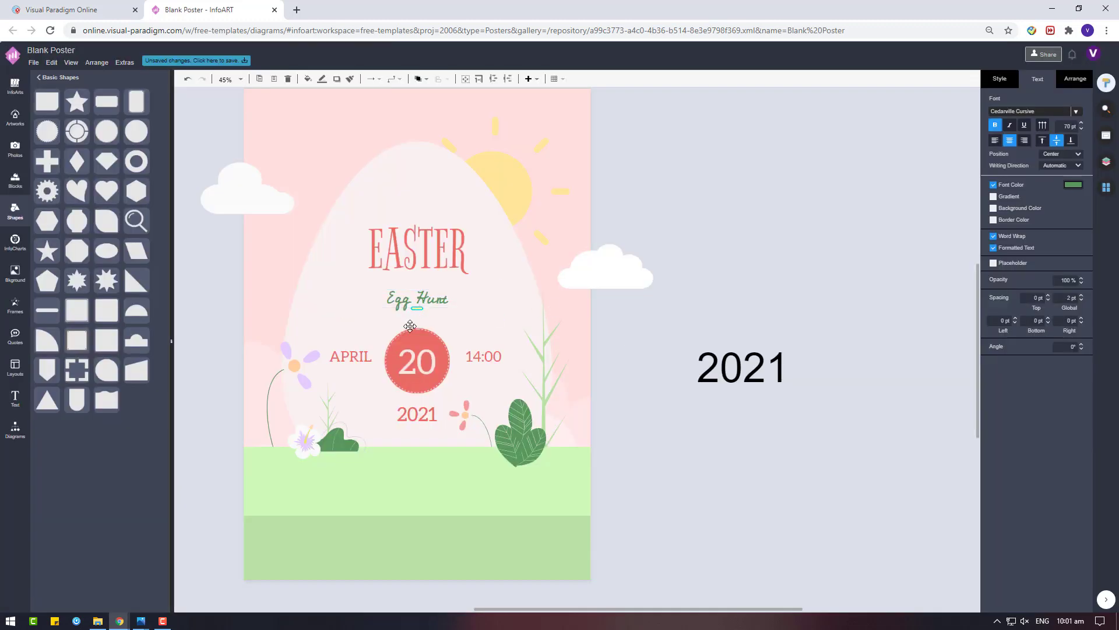
drag(499, 315, 497, 319)
click(832, 311)
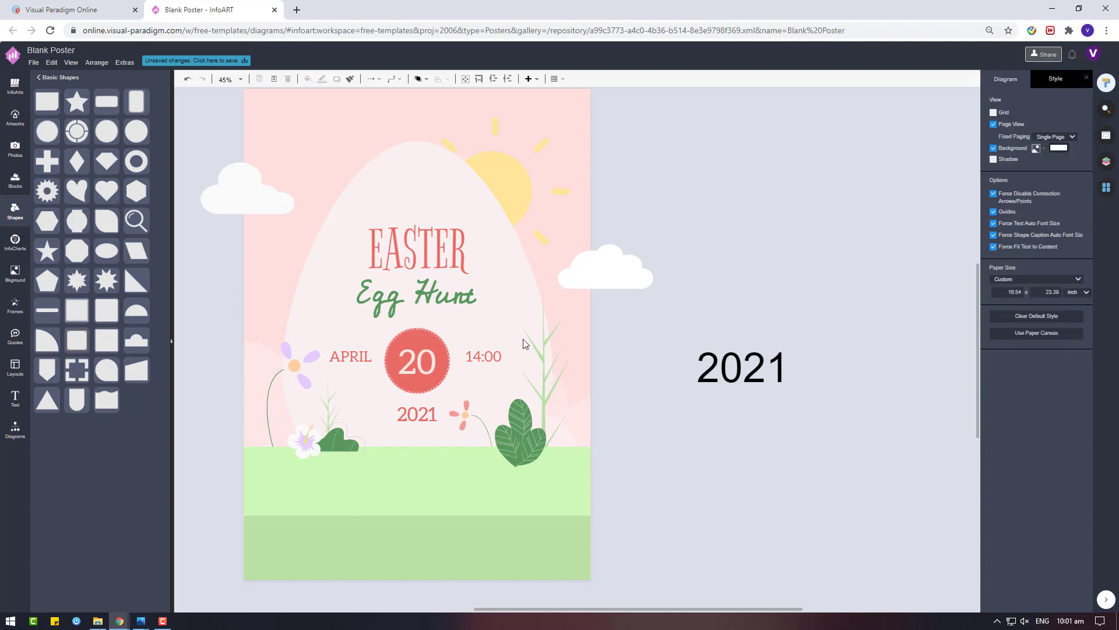
click(411, 234)
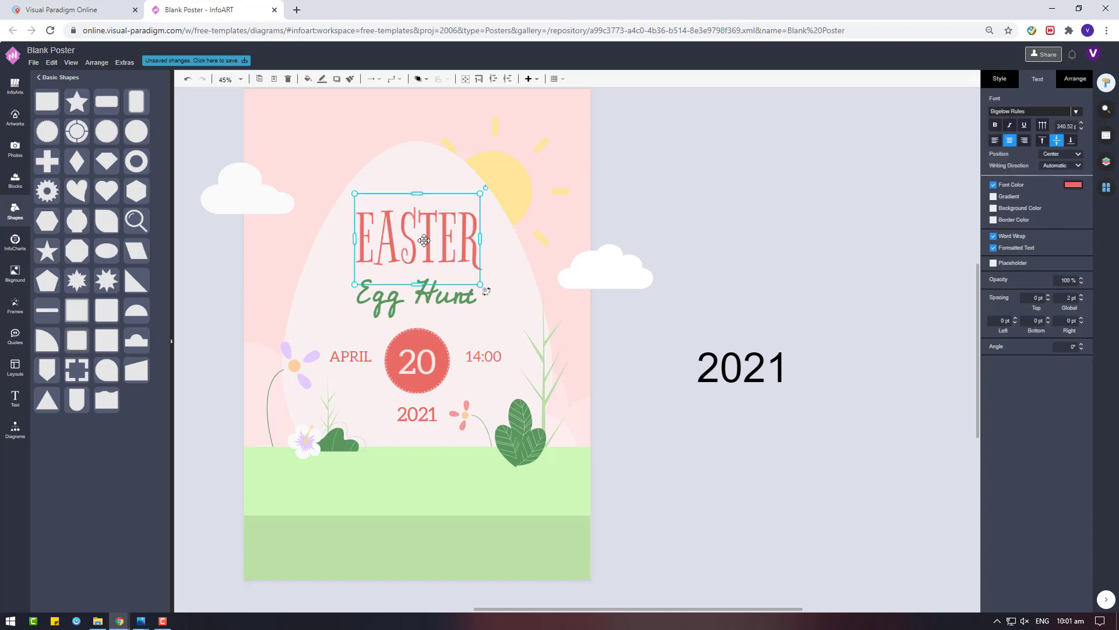
key(ctrl+v)
key(ctrl+z)
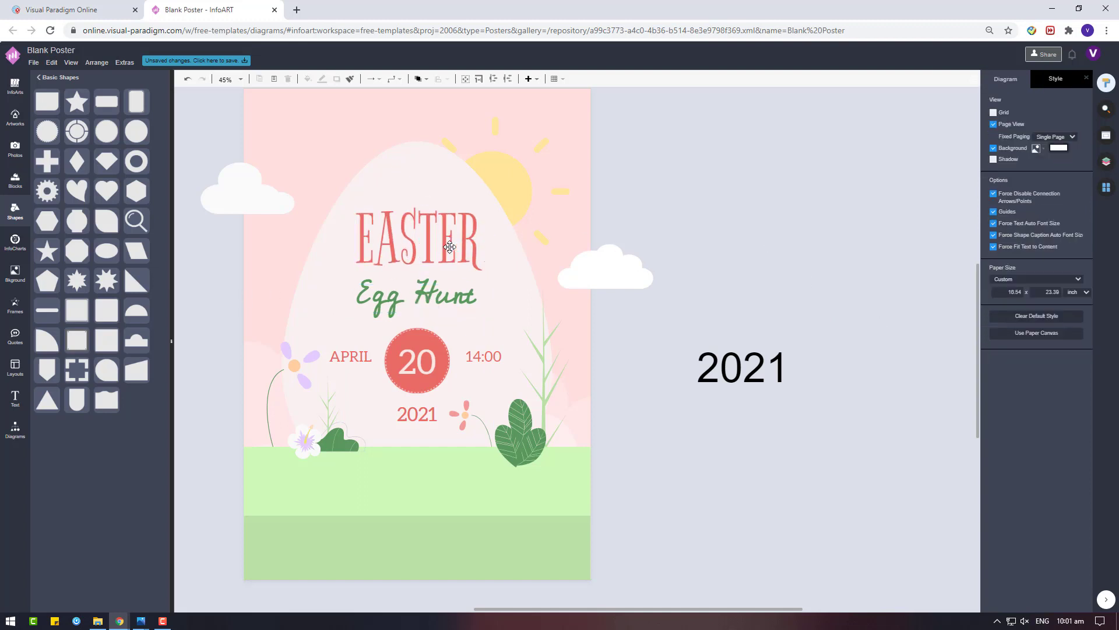
click(416, 225)
drag(416, 224, 761, 260)
drag(755, 268, 817, 249)
click(1073, 184)
click(1087, 394)
right_click(800, 205)
mouse_move(886, 307)
click(991, 315)
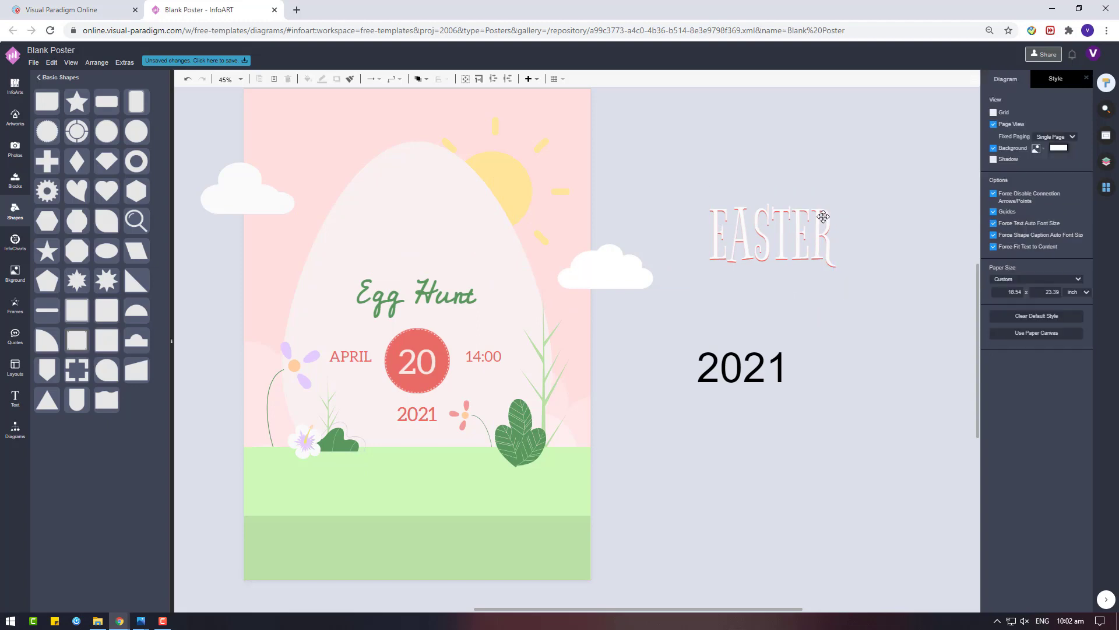
click(769, 233)
click(1073, 184)
click(1087, 395)
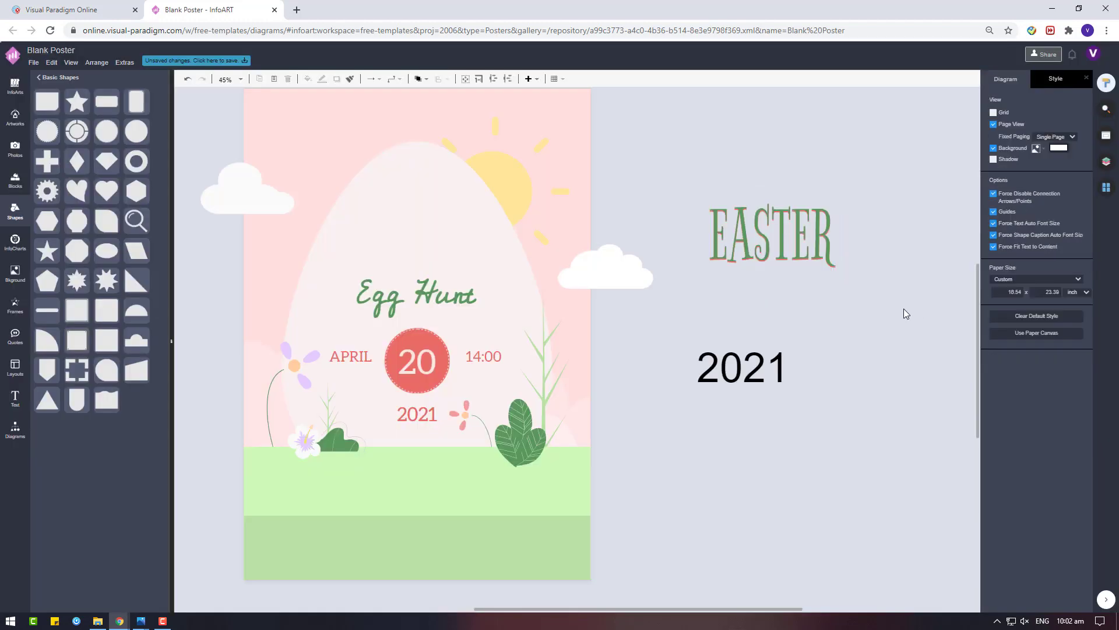
click(775, 220)
drag(775, 220, 875, 219)
drag(706, 233, 720, 290)
drag(874, 220, 805, 220)
drag(723, 289, 424, 242)
click(805, 219)
key(Delete)
click(409, 234)
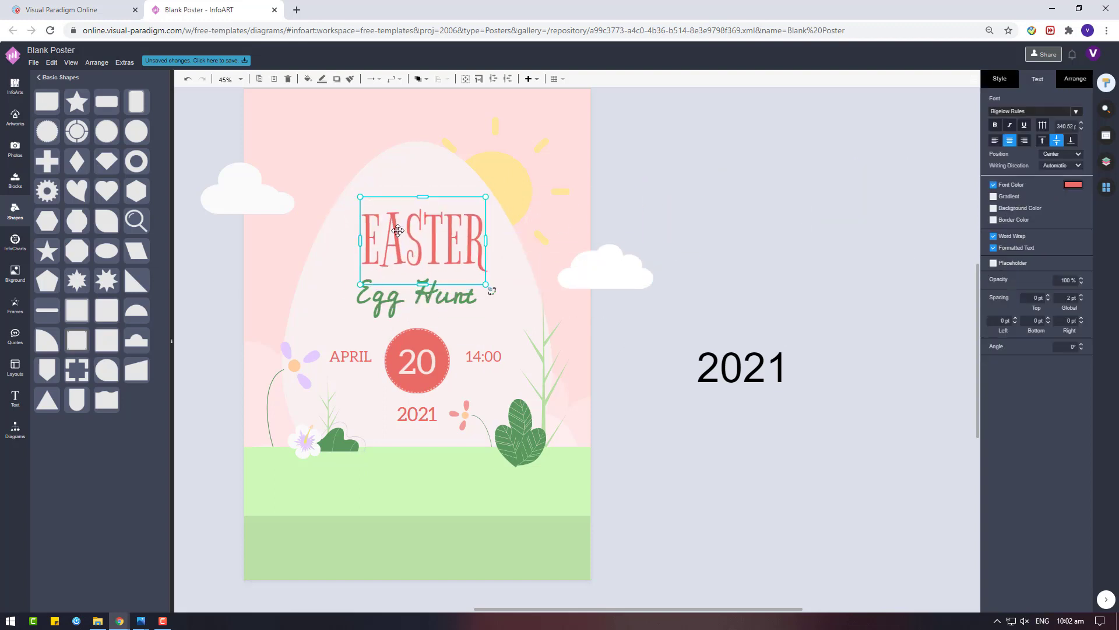
Group EASTER, Egg Hunt, the 20 badge, APRIL/14:00 row and 2021, and distribute horizontally
shift+click(402, 293)
shift+click(414, 330)
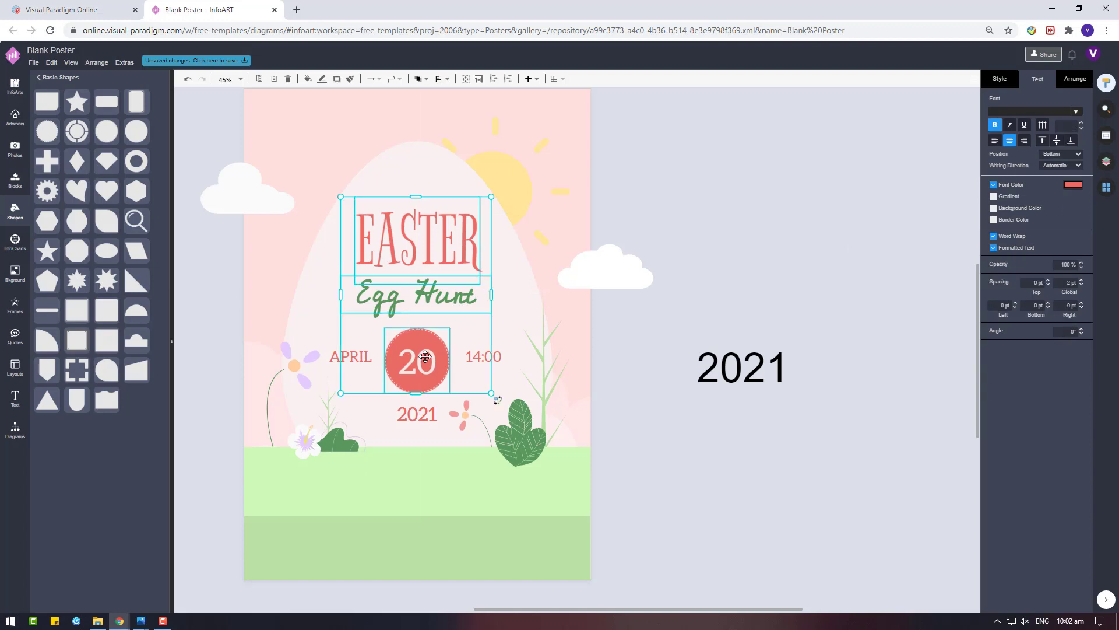
shift+click(478, 354)
shift+click(417, 414)
click(1075, 78)
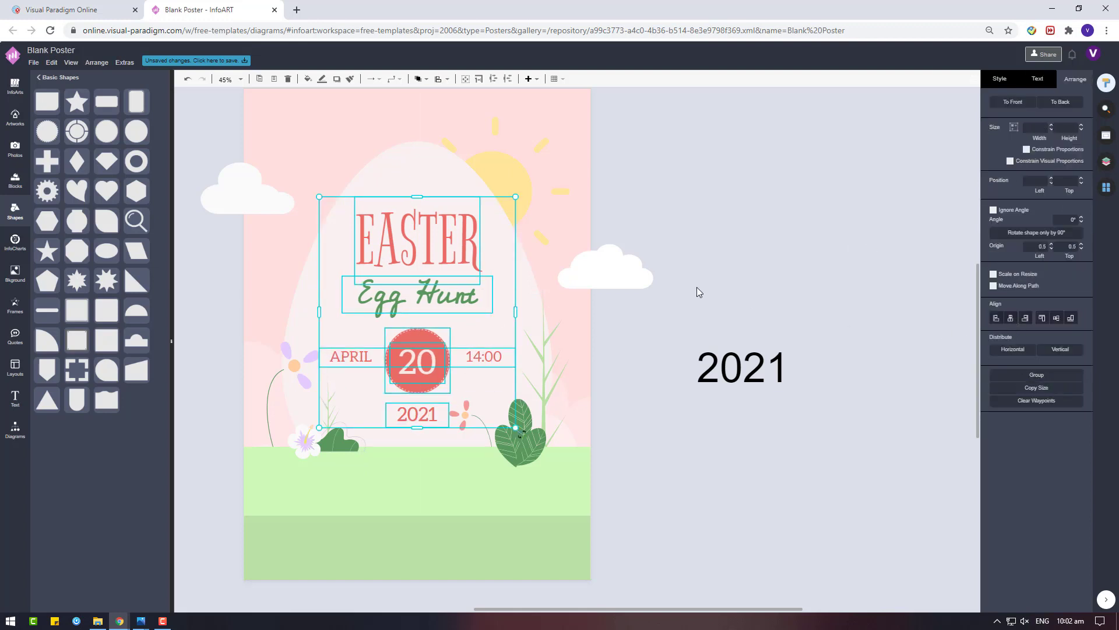
key(ctrl+g)
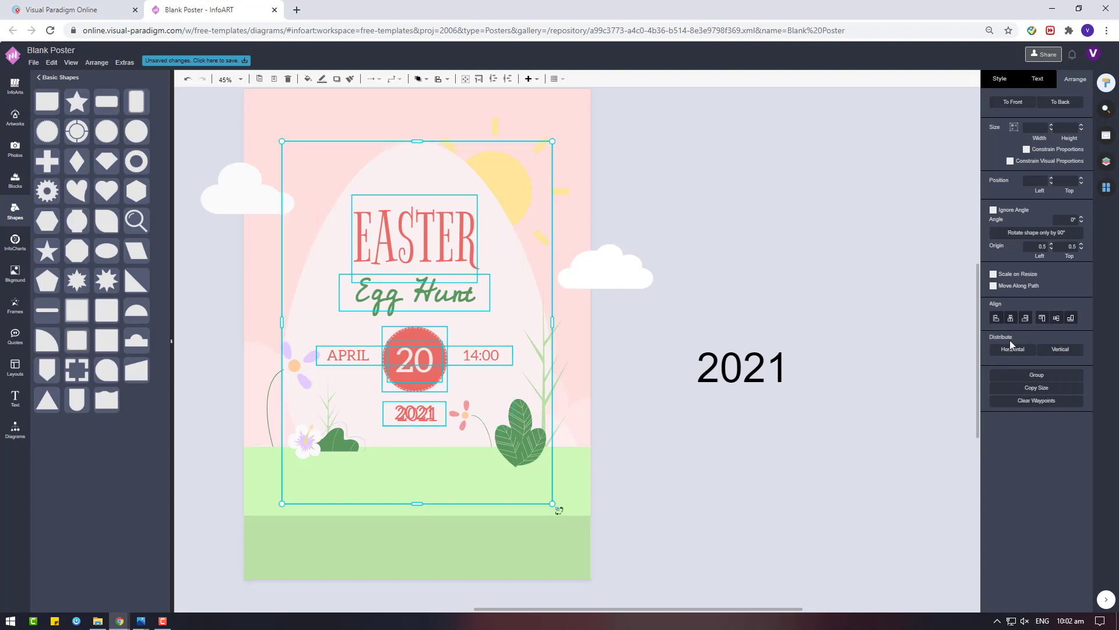
click(1012, 347)
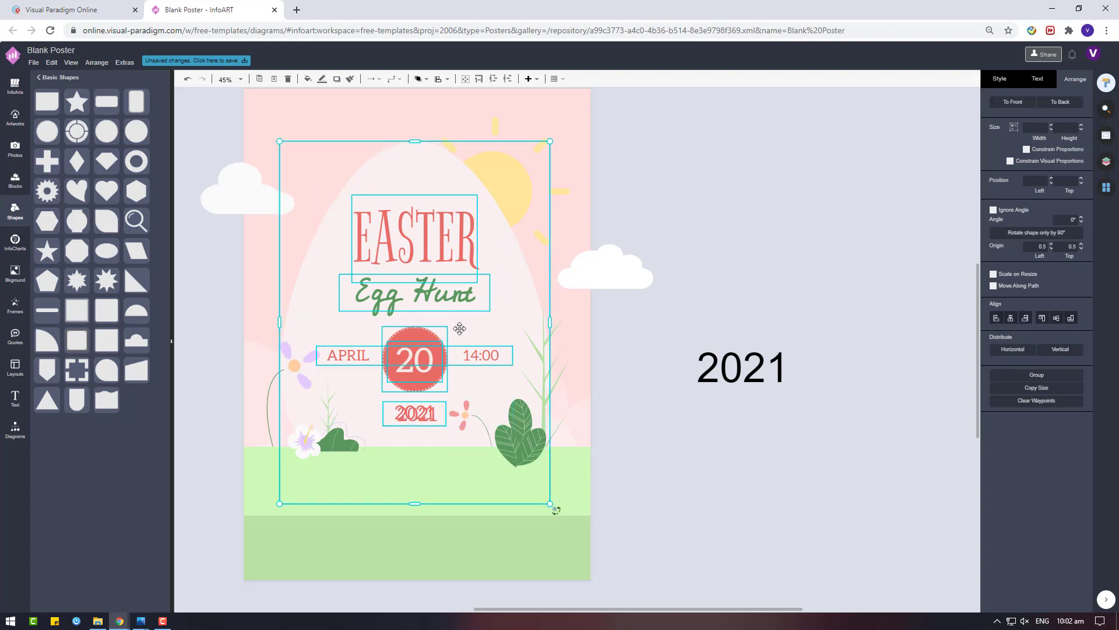
click(788, 274)
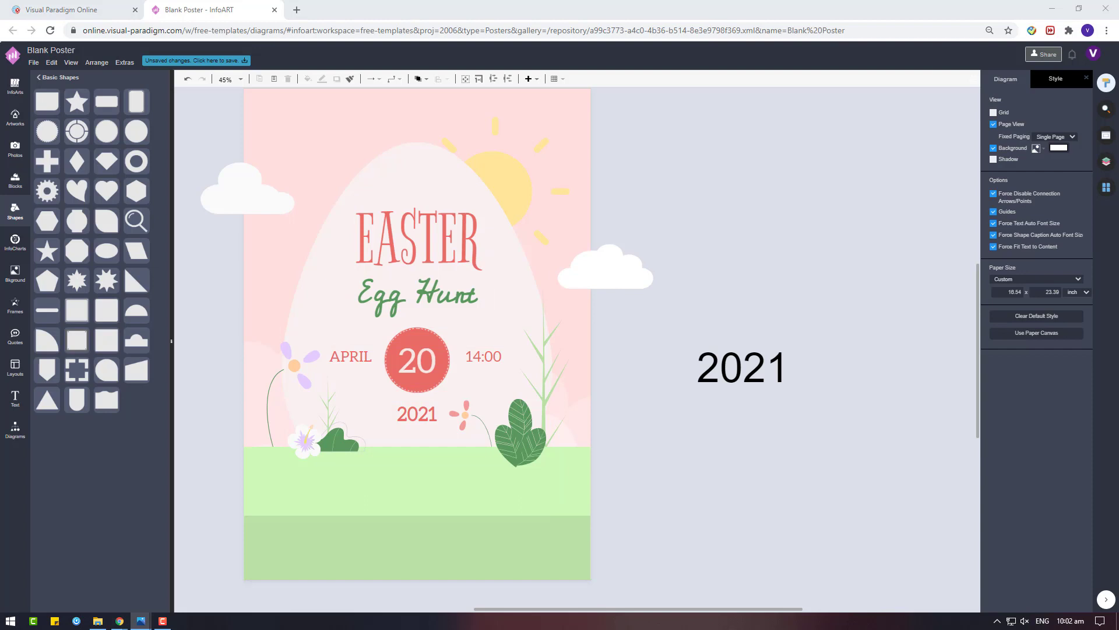
Ungroup the APRIL 20 14:00 date group into separate APRIL, 20 and 14:00 pieces
click(739, 358)
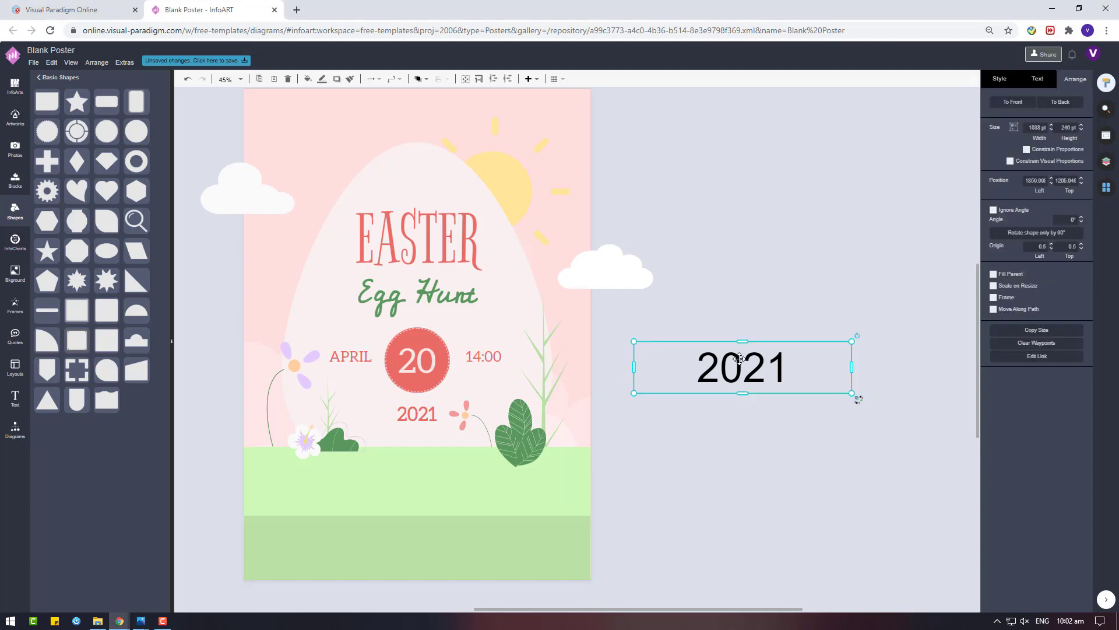
click(495, 351)
right_click(483, 362)
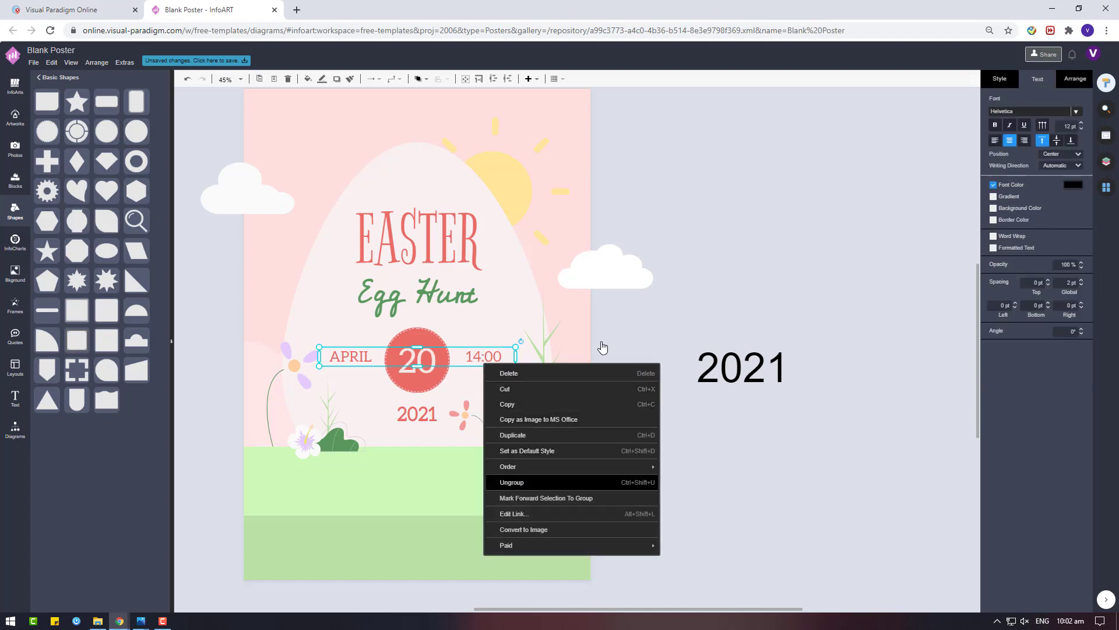
key(Return)
Move the spare black 2021 box up and to the right, then bring up the artwork library
click(467, 352)
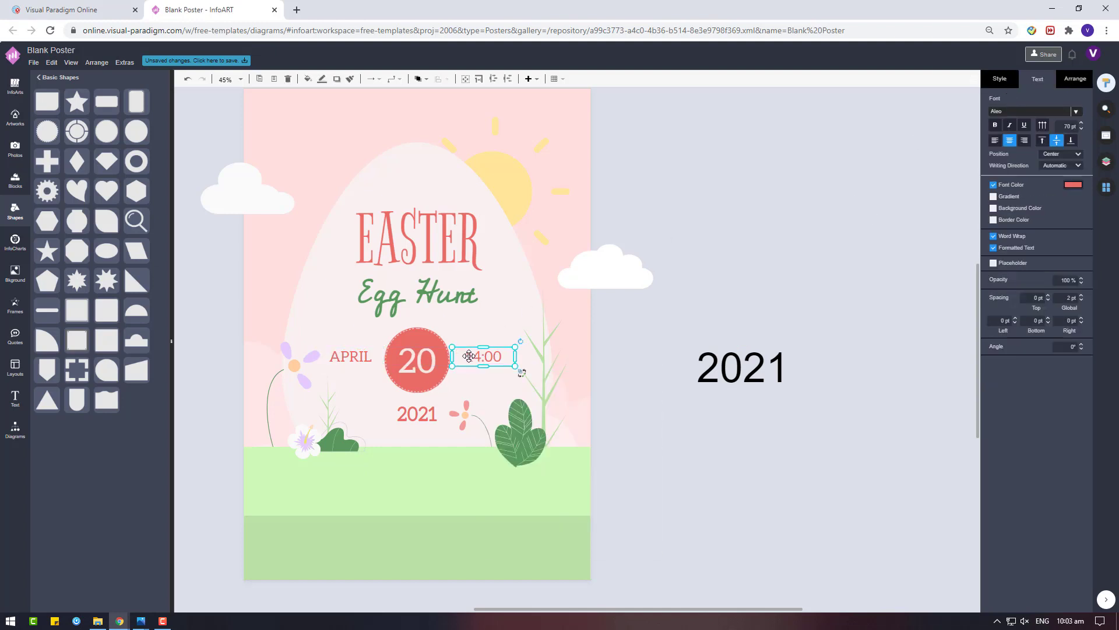
click(618, 355)
drag(747, 379, 777, 325)
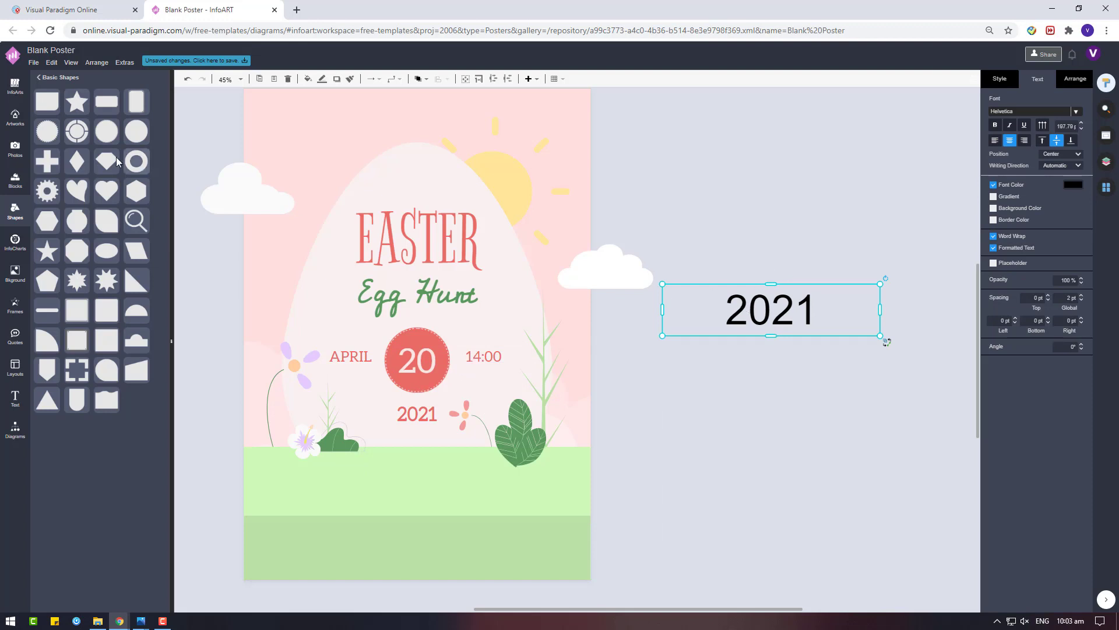
click(15, 117)
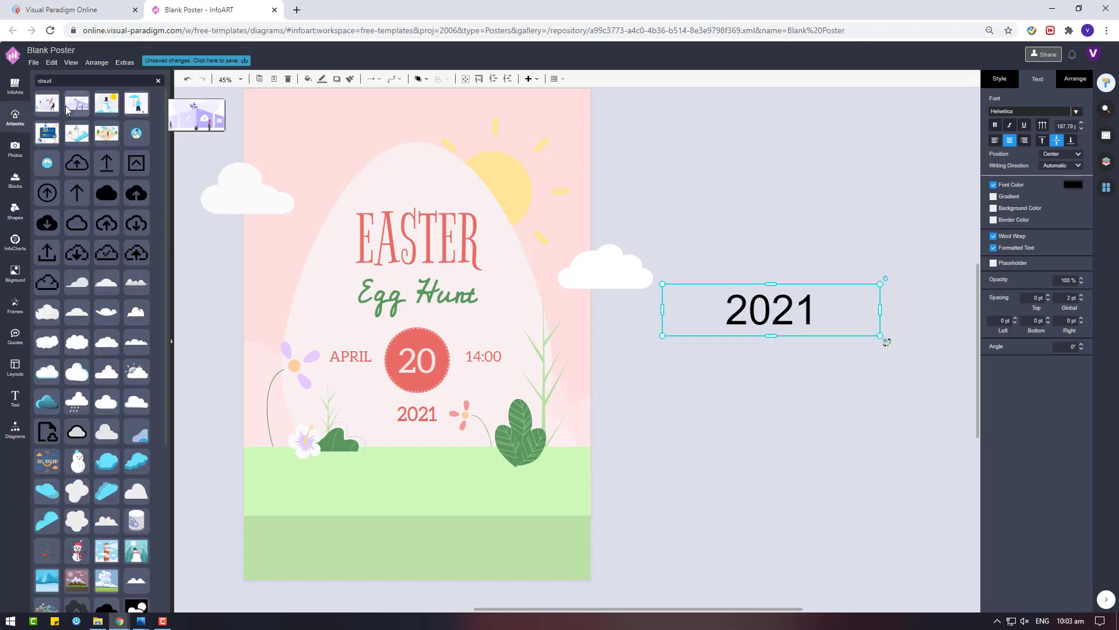
Insert the Celebration firework, colour it salmon, and place it above the EASTER title
click(15, 117)
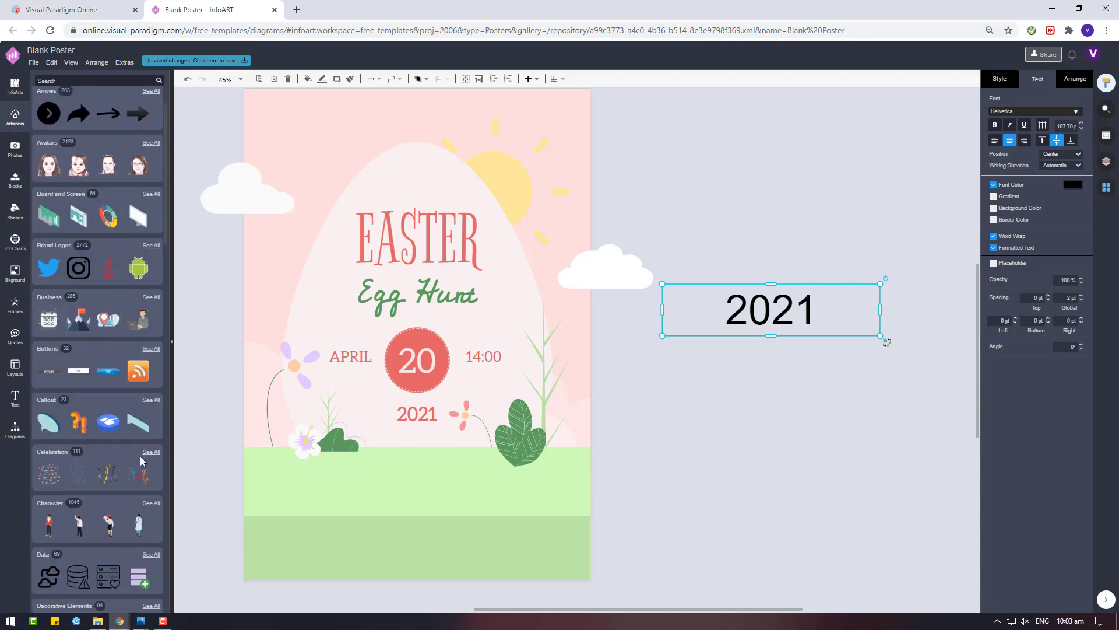
click(150, 452)
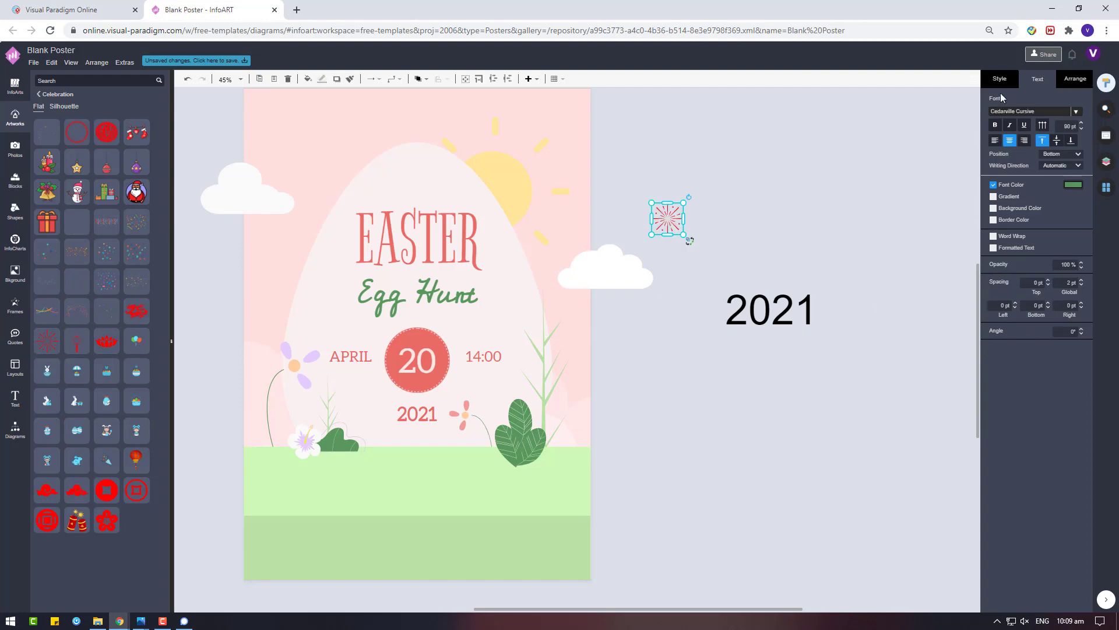
click(995, 116)
click(1024, 214)
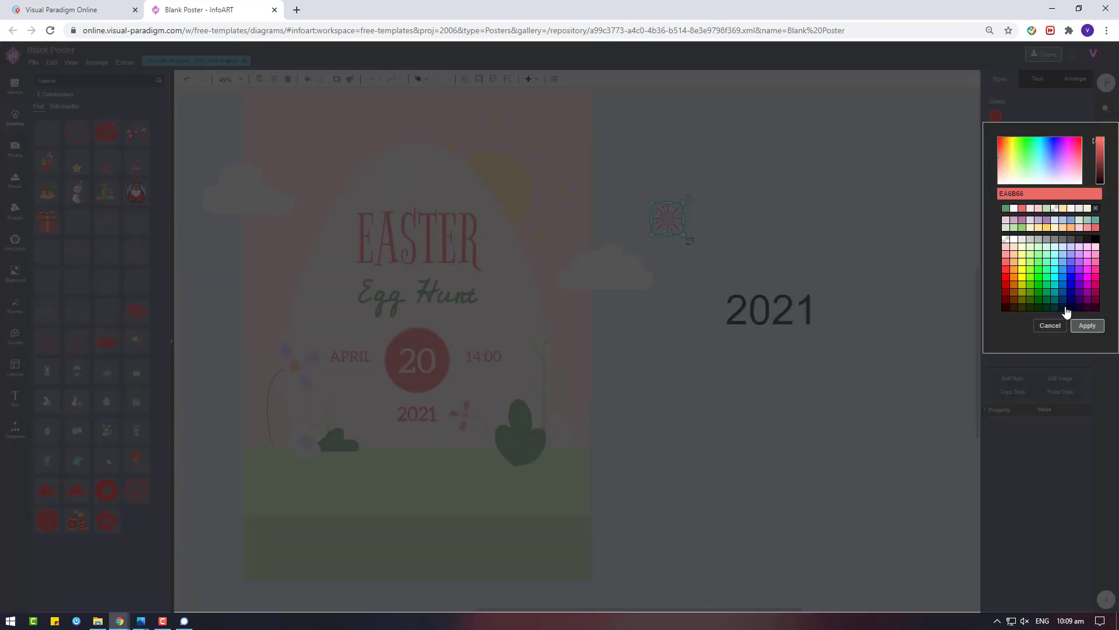
click(1081, 320)
drag(672, 221, 421, 177)
Select the sun shape and step the selection through the next shapes
click(902, 269)
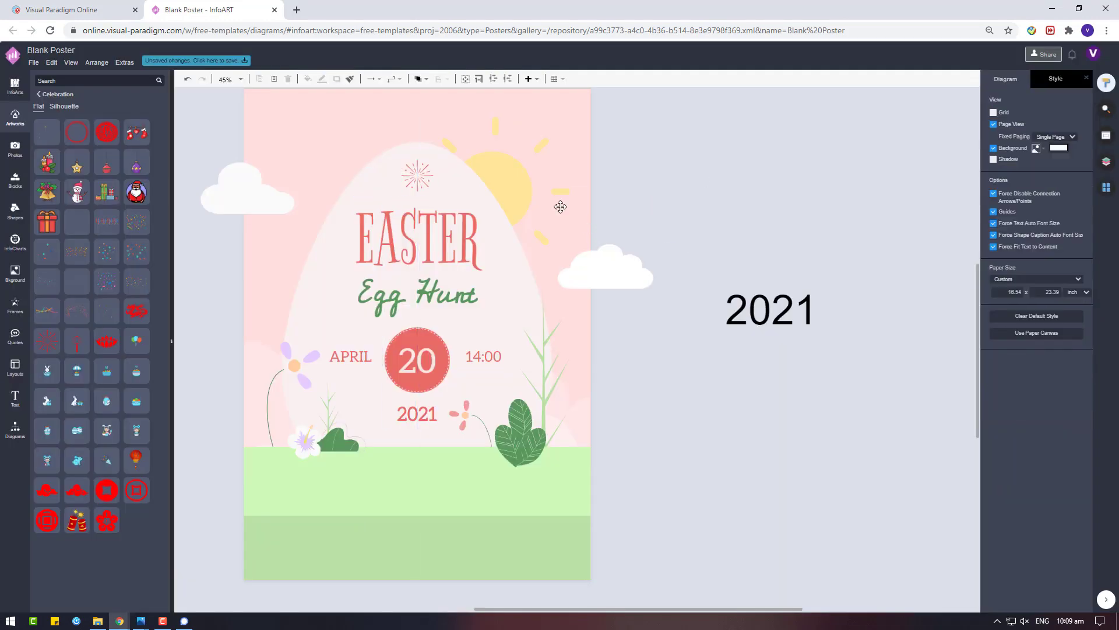
click(506, 190)
key(Tab)
key(Tab)
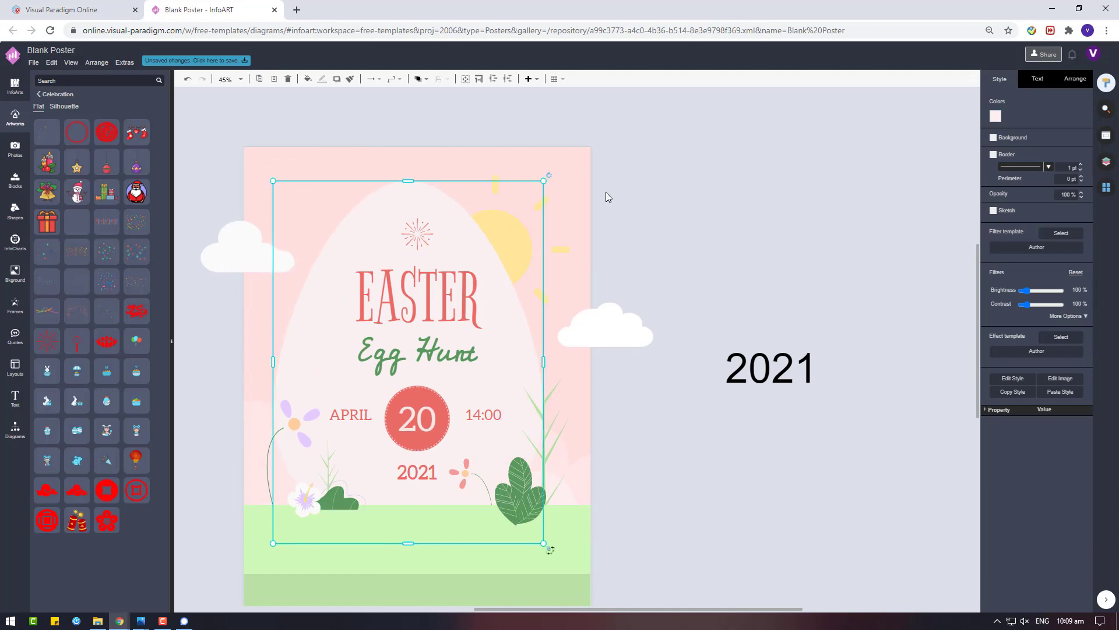
key(Tab)
key(Tab)
key(Tab)
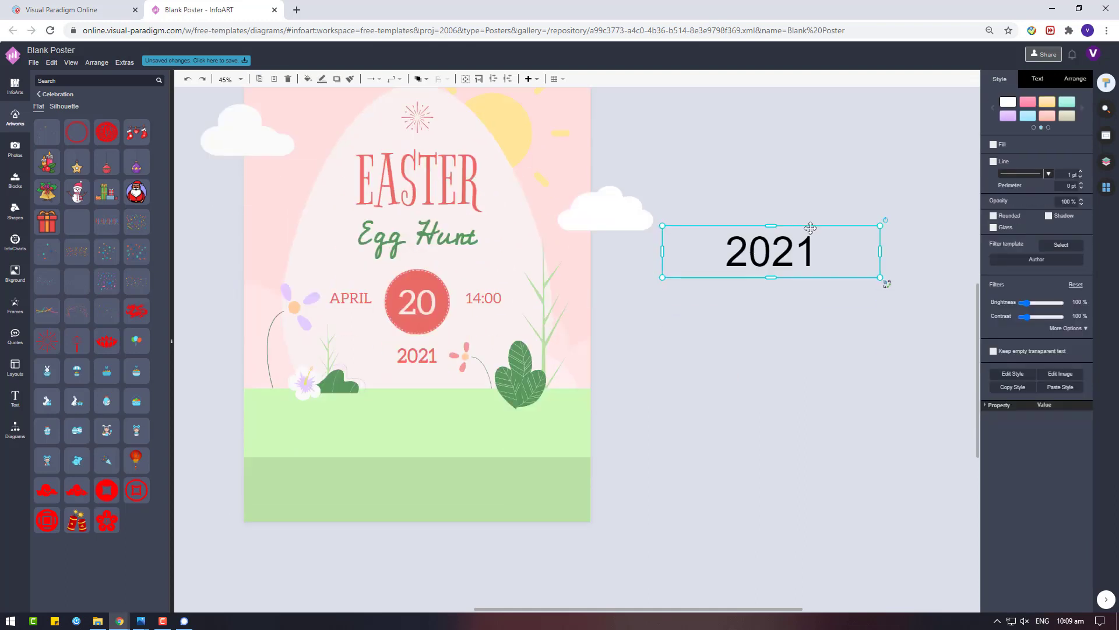
Delete the black 2021 box and duplicate the red 2021 text
key(Delete)
click(417, 355)
drag(417, 355, 832, 410)
Retype the copy as 'FUN GAMES | LUCKY DRAW' and move it onto the light green band
double_click(832, 410)
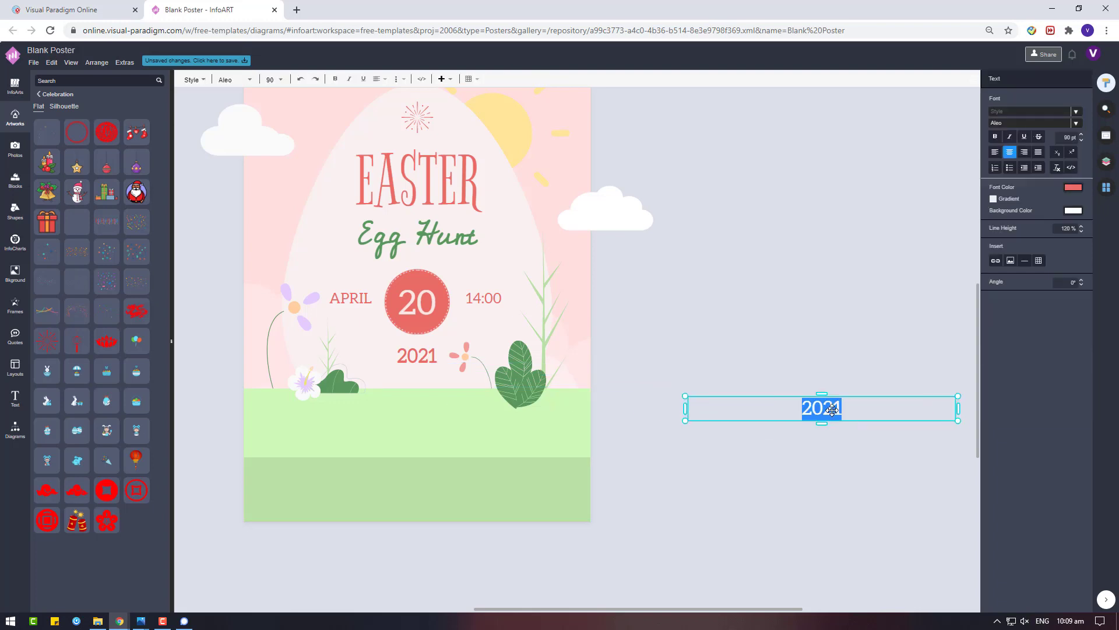
text(FUN GAMES)
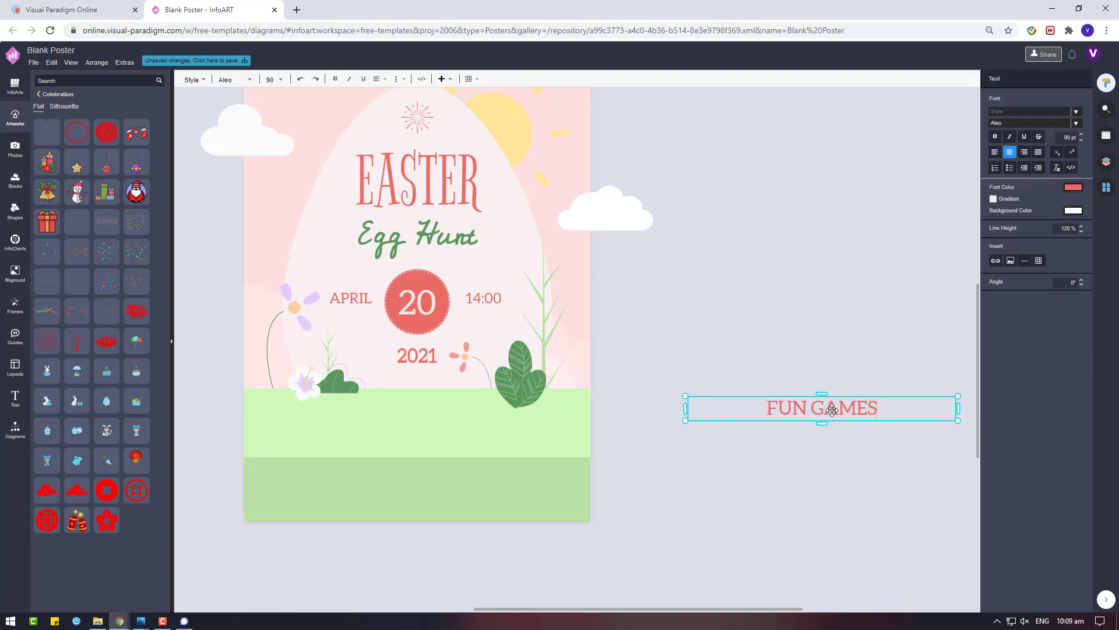
text( | LUCKY DRAW)
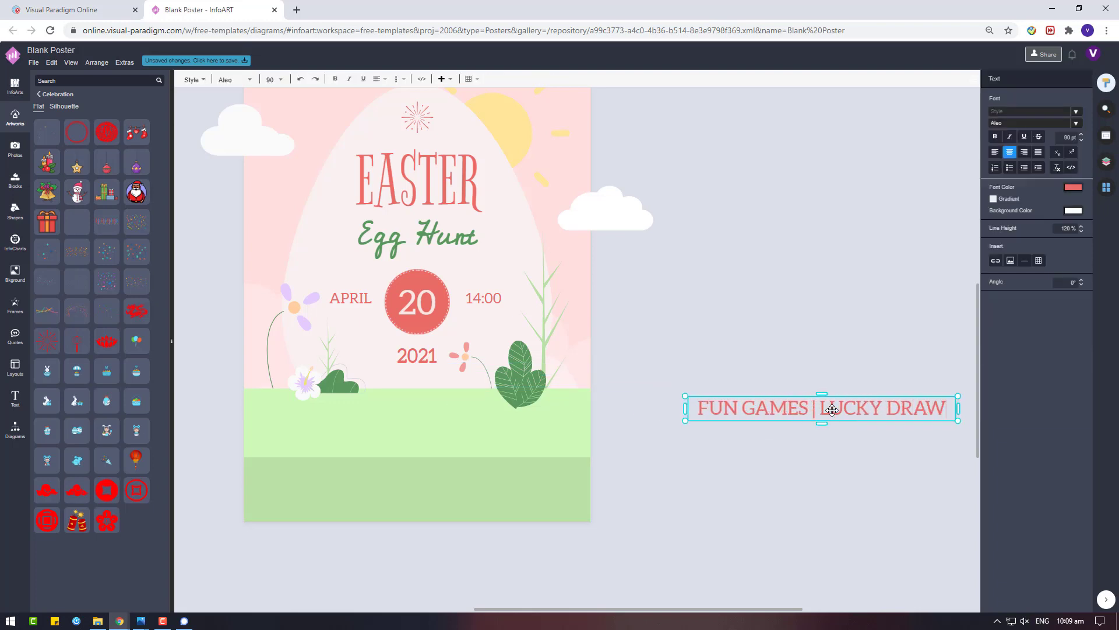
key(ctrl+a)
click(904, 463)
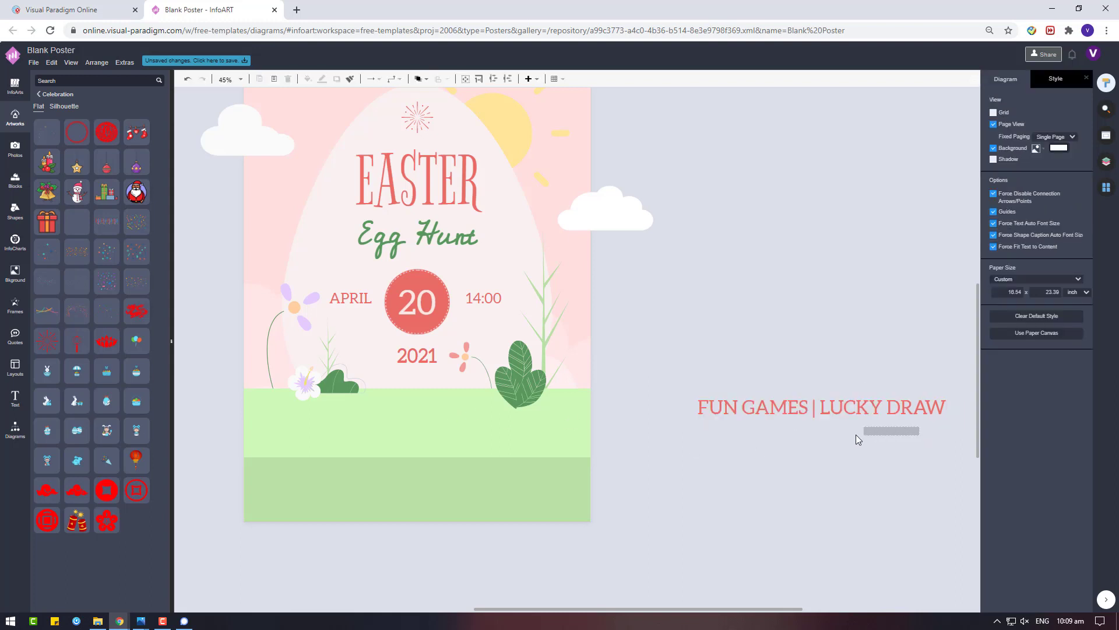
mouse_move(921, 411)
mouse_down()
mouse_move(664, 410)
mouse_move(516, 426)
mouse_up()
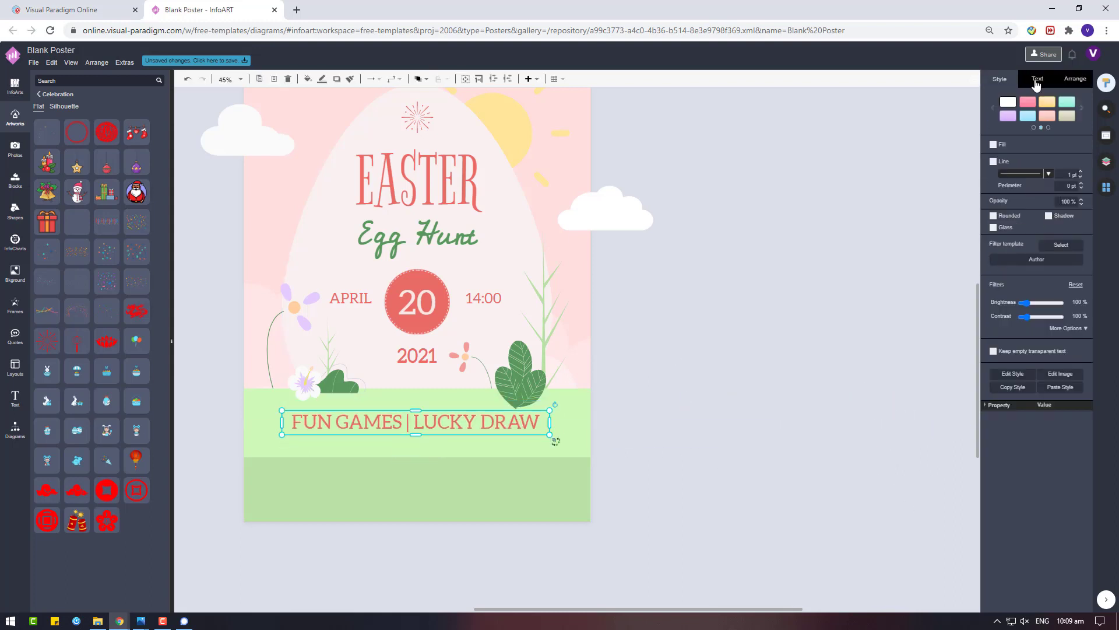
Copy the green Egg Hunt script text and retype the copy as 'It's carnival time!'
click(1037, 79)
click(446, 228)
click(446, 228)
key(ctrl+c)
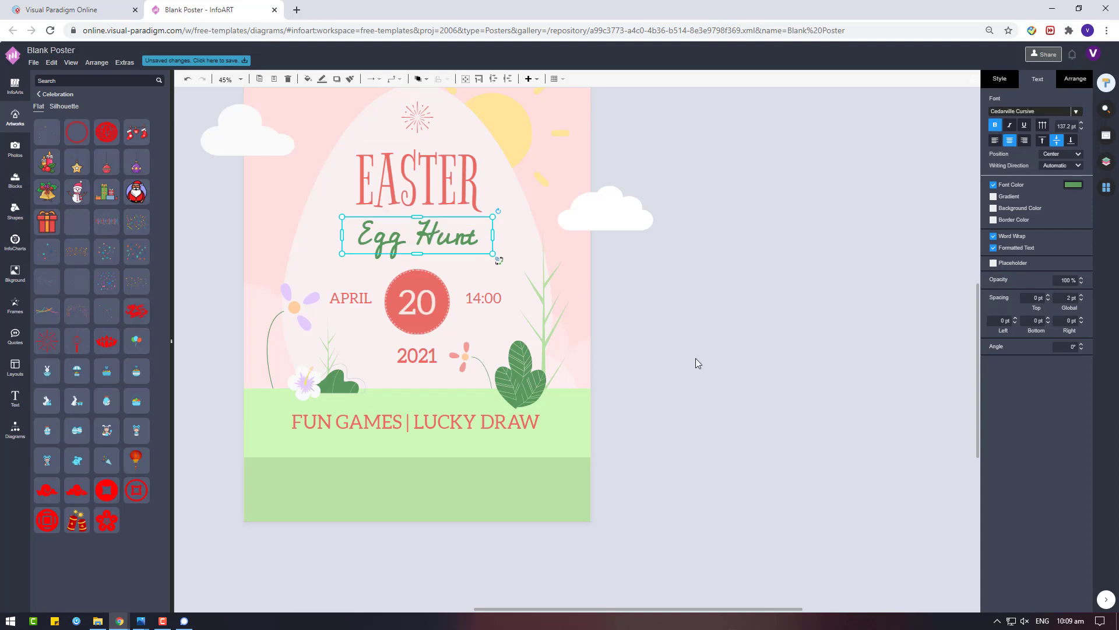
key(ctrl+v)
double_click(729, 348)
text(T)
key(BackSpace)
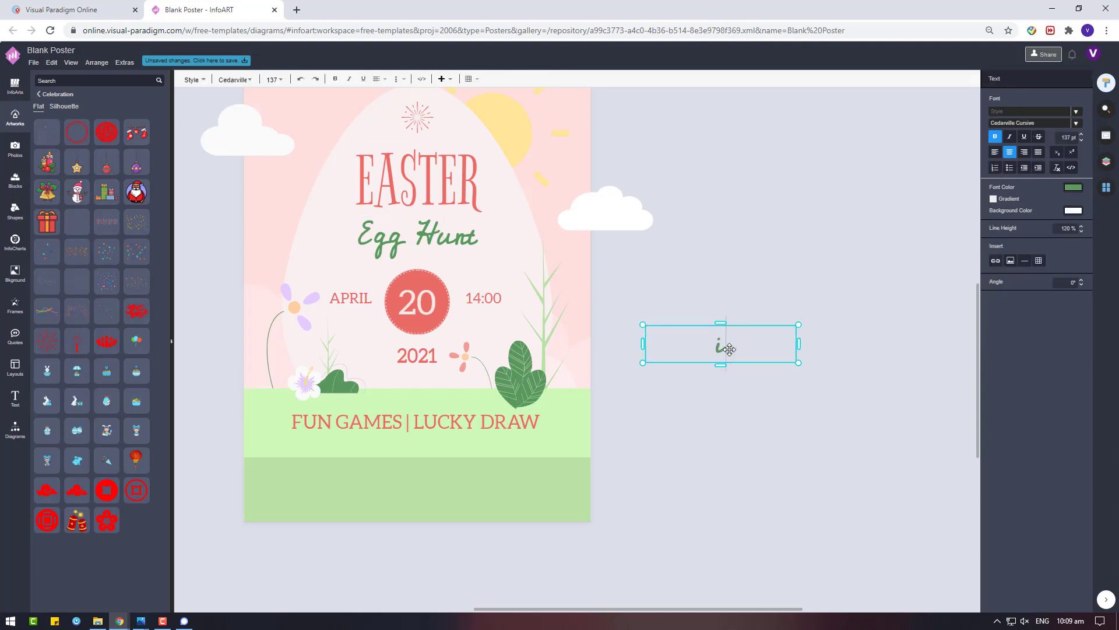
text(Th)
text(s carni)
key(BackSpace)
key(BackSpace)
text(nival time!)
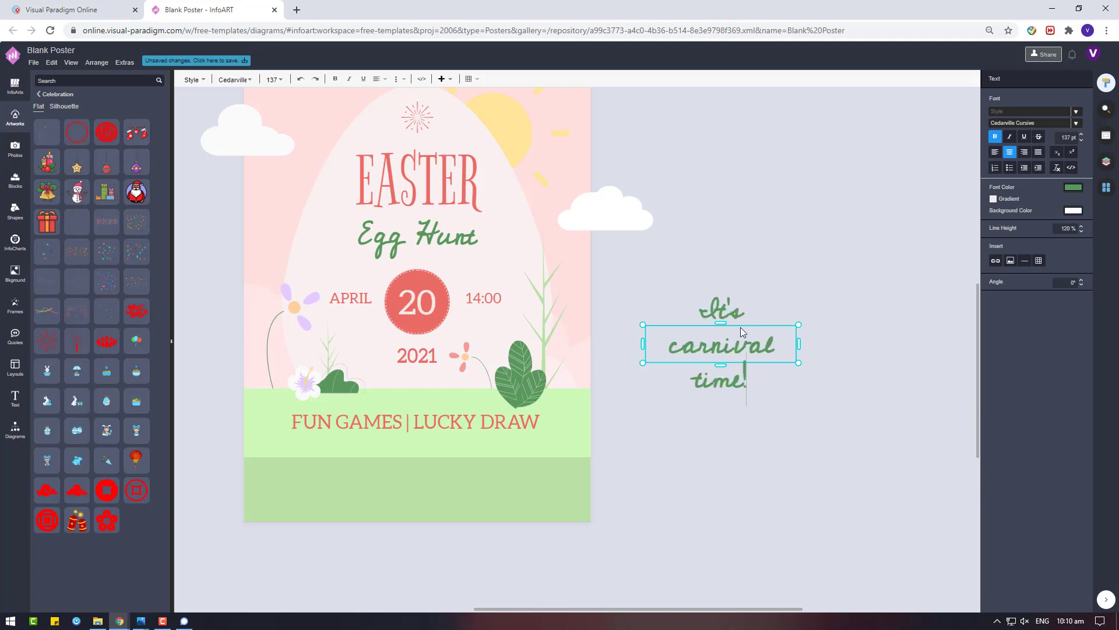
key(Escape)
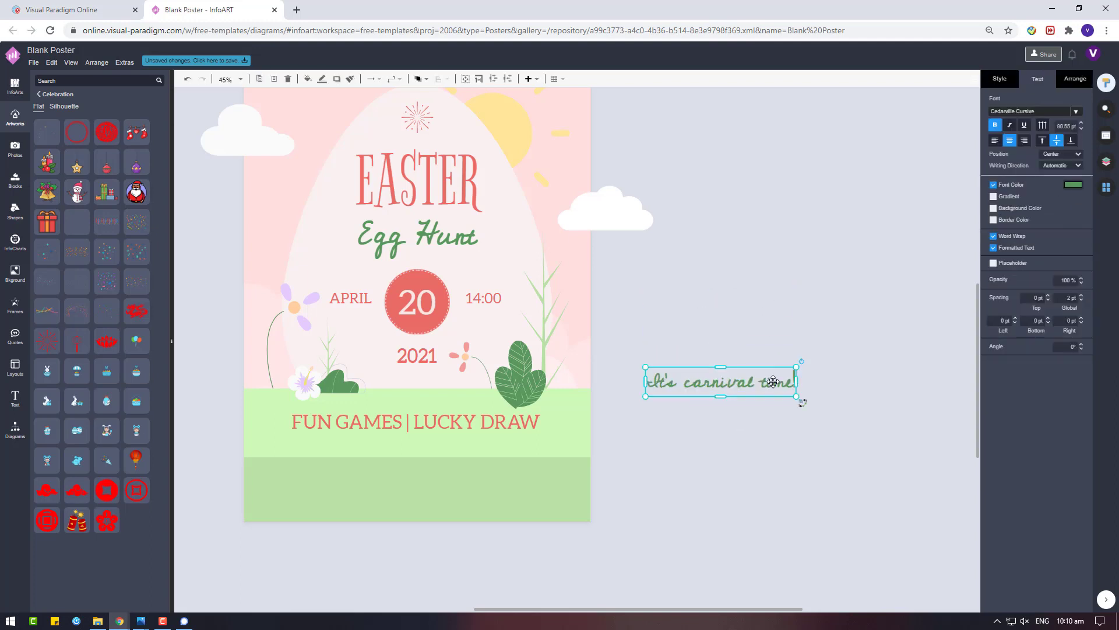
Make FUN GAMES | LUCKY DRAW white (FAFAFA) and move it onto the darker green strip
click(474, 417)
click(1073, 185)
click(1024, 278)
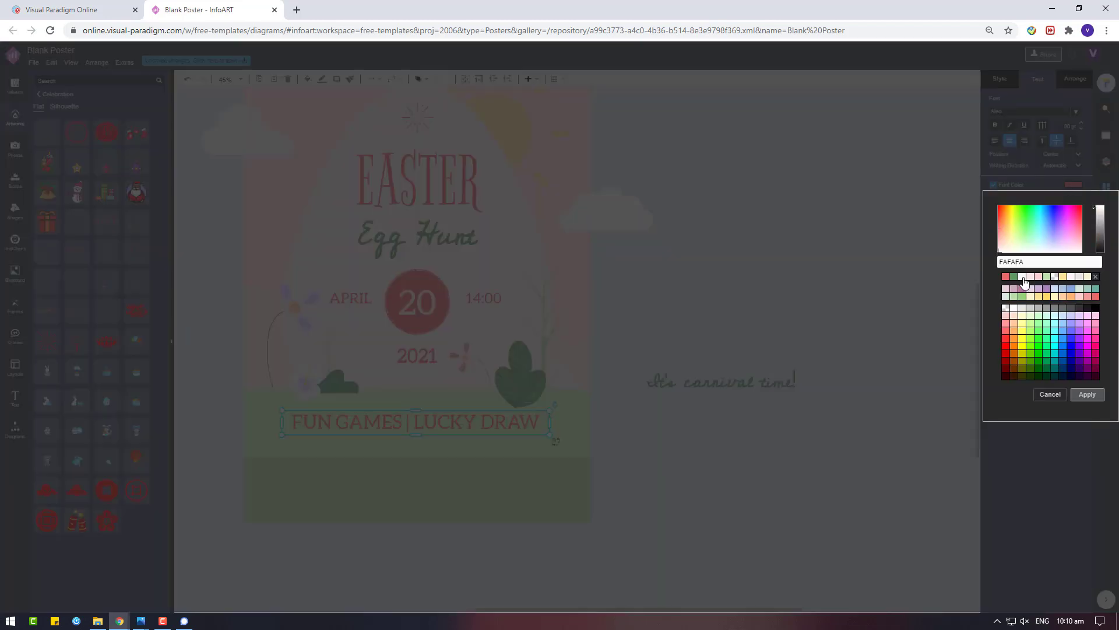
click(1087, 395)
drag(435, 418, 435, 469)
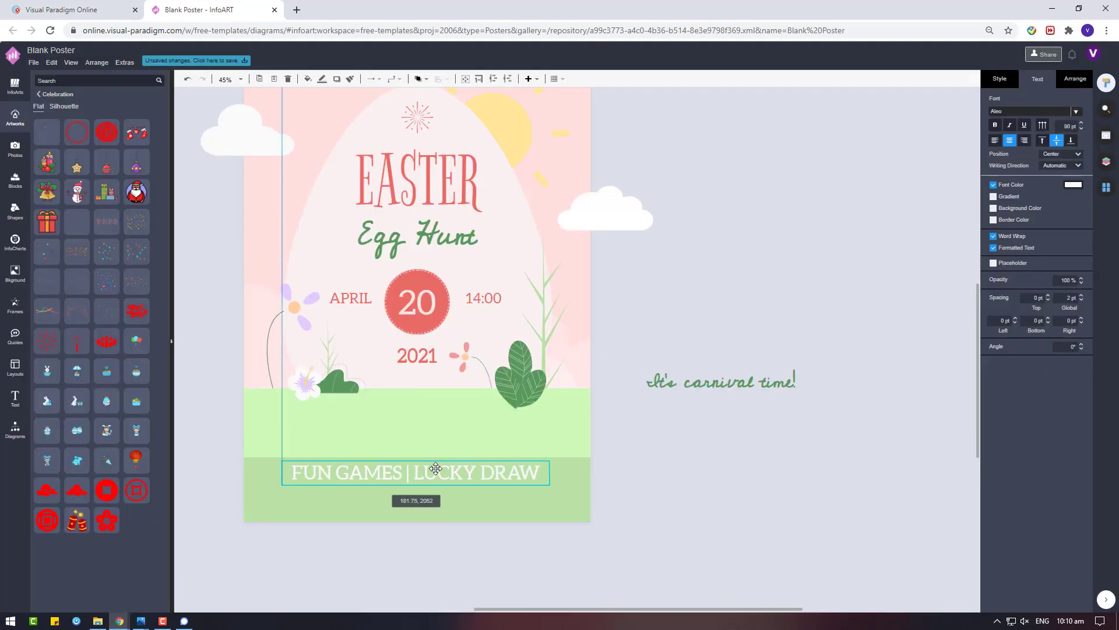
Place 'It's carnival time!' on the light green band with FUN GAMES | LUCKY DRAW beneath it
click(761, 366)
drag(760, 366, 438, 405)
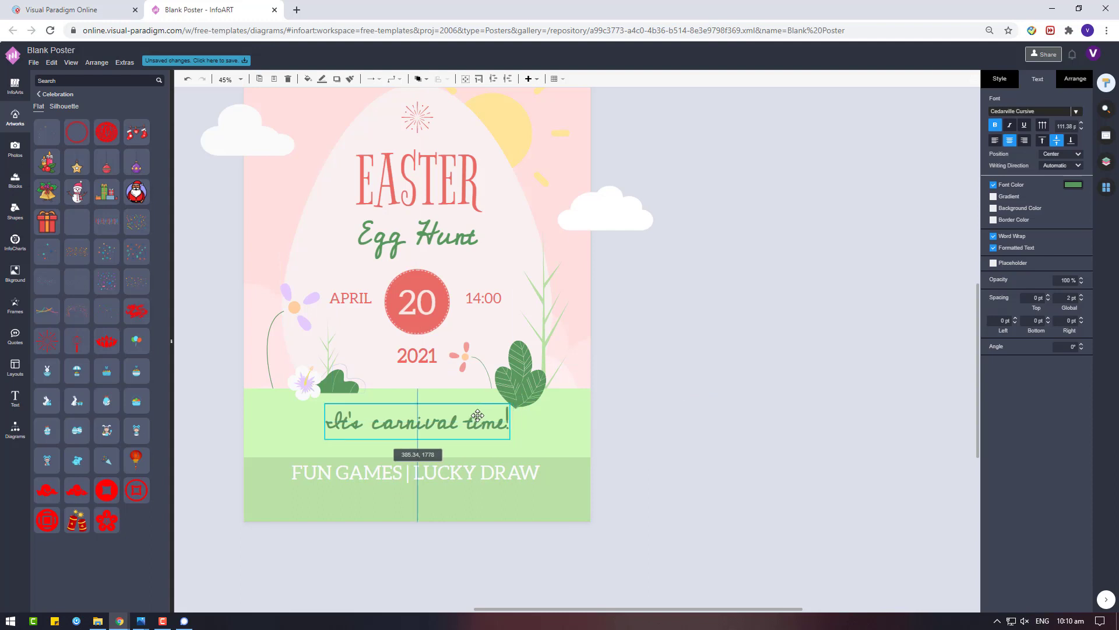
click(455, 488)
mouse_move(455, 488)
mouse_down()
mouse_move(426, 436)
mouse_move(467, 412)
mouse_up()
click(424, 445)
drag(711, 510, 500, 400)
Change the FUN GAMES | LUCKY DRAW font from Aleo to Chakra Petch
click(1076, 111)
scroll(969, 255, down, 3)
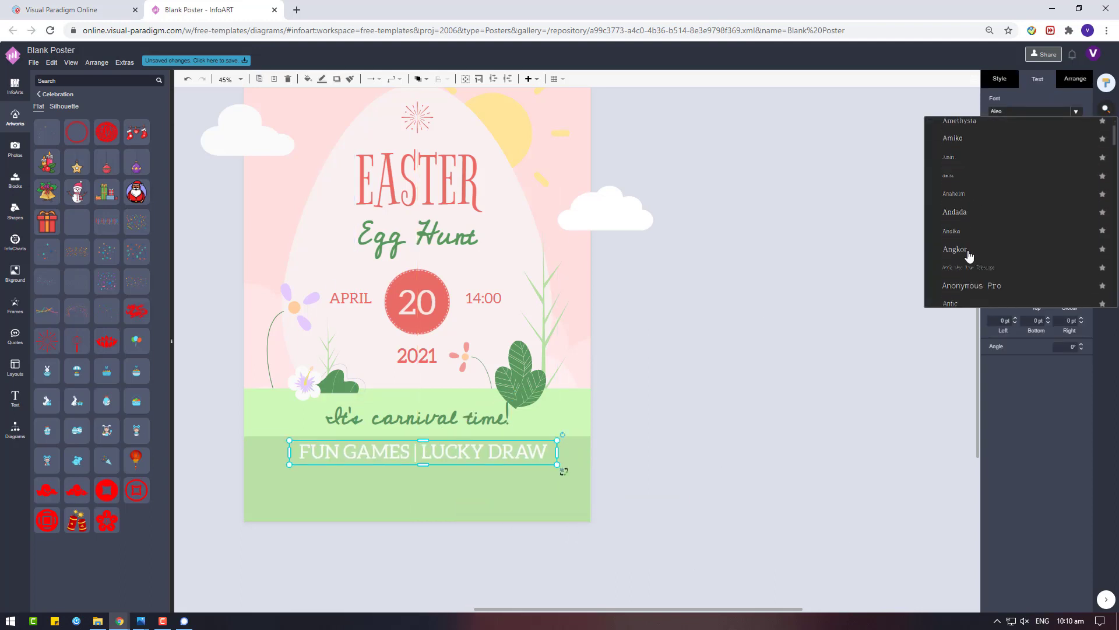
scroll(970, 255, down, 5)
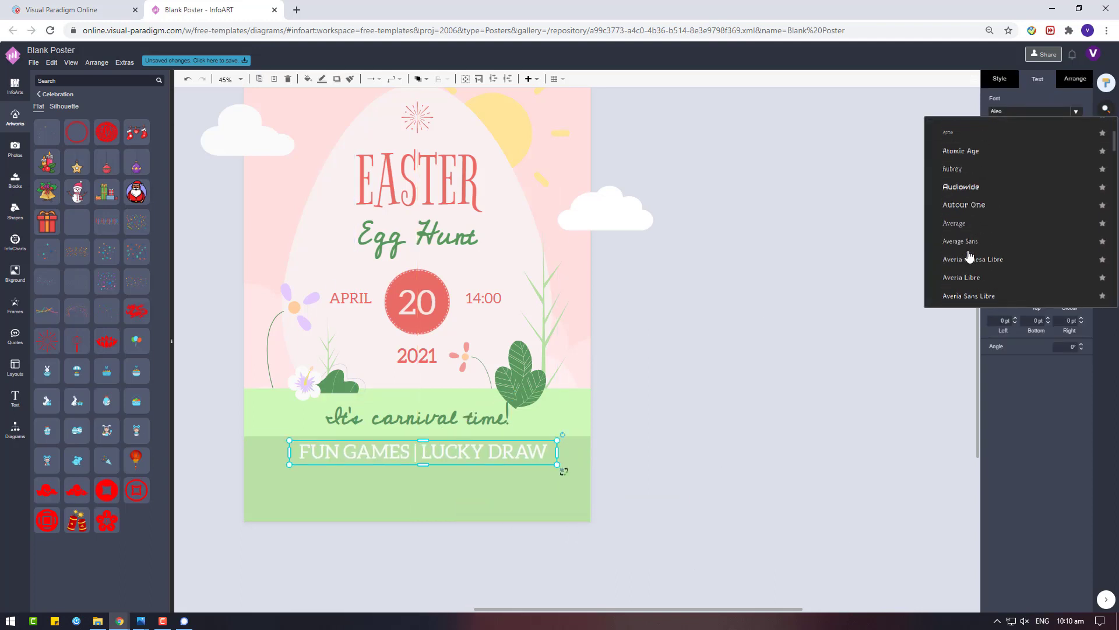
scroll(970, 255, down, 8)
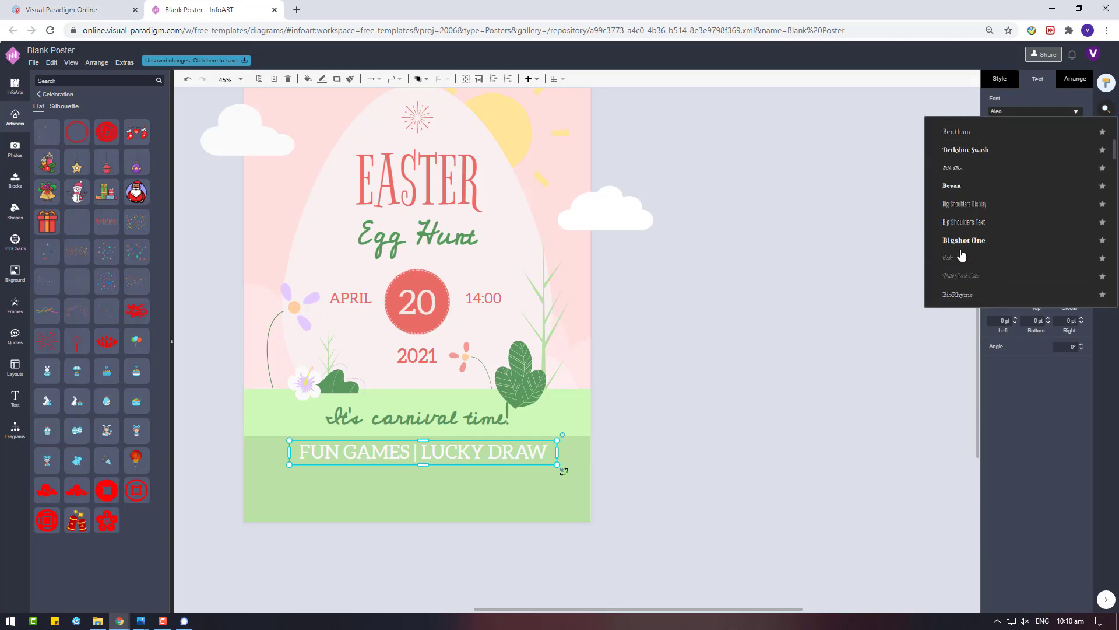
scroll(962, 254, down, 10)
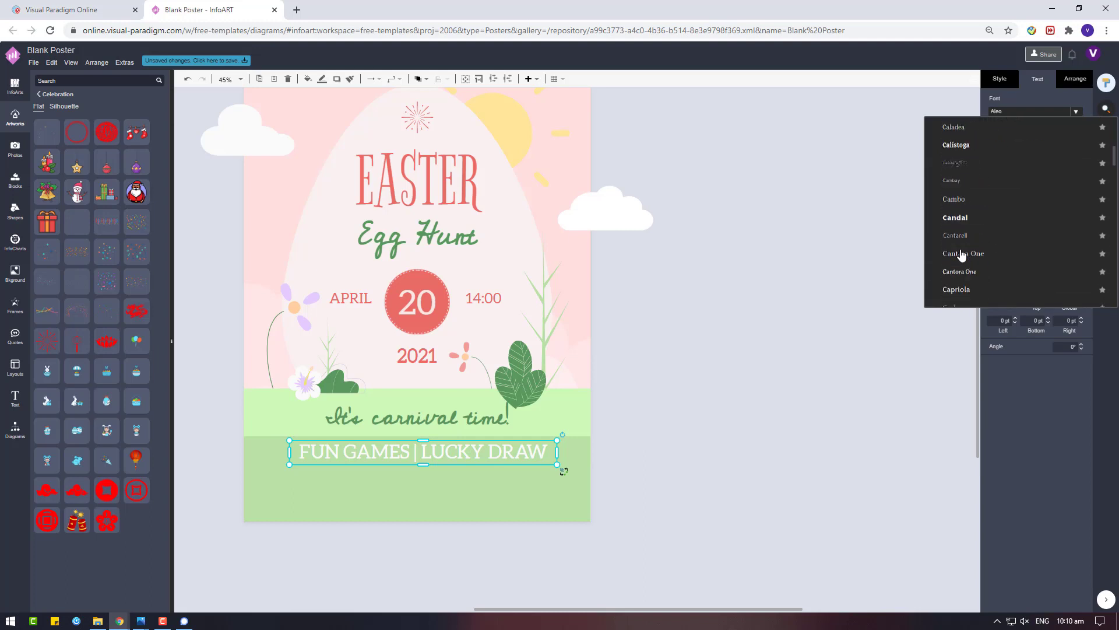
scroll(962, 255, down, 4)
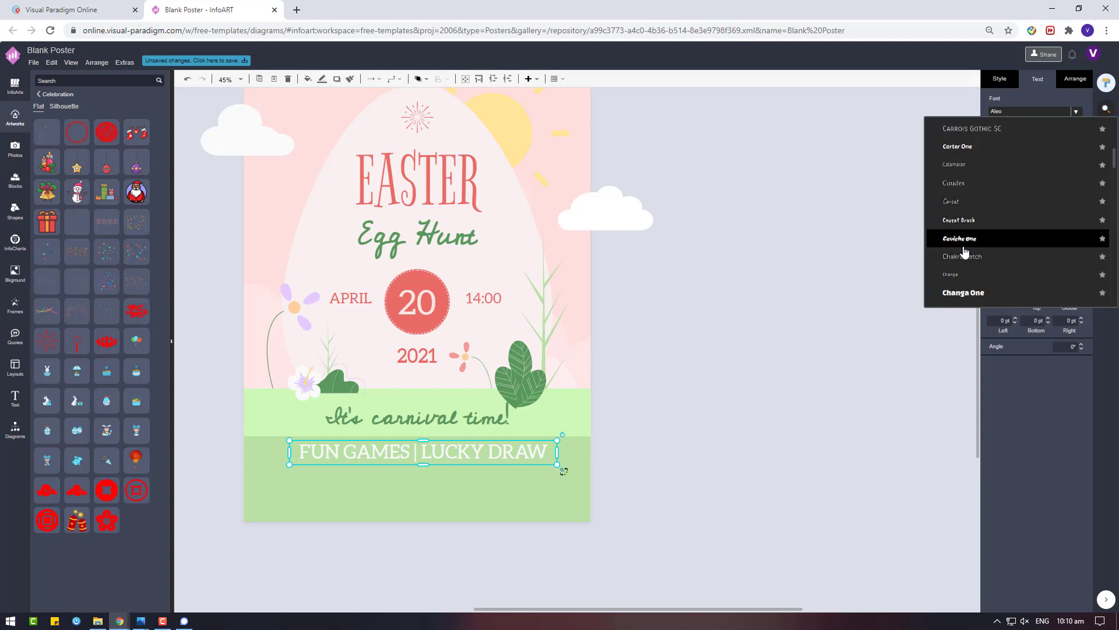
click(968, 256)
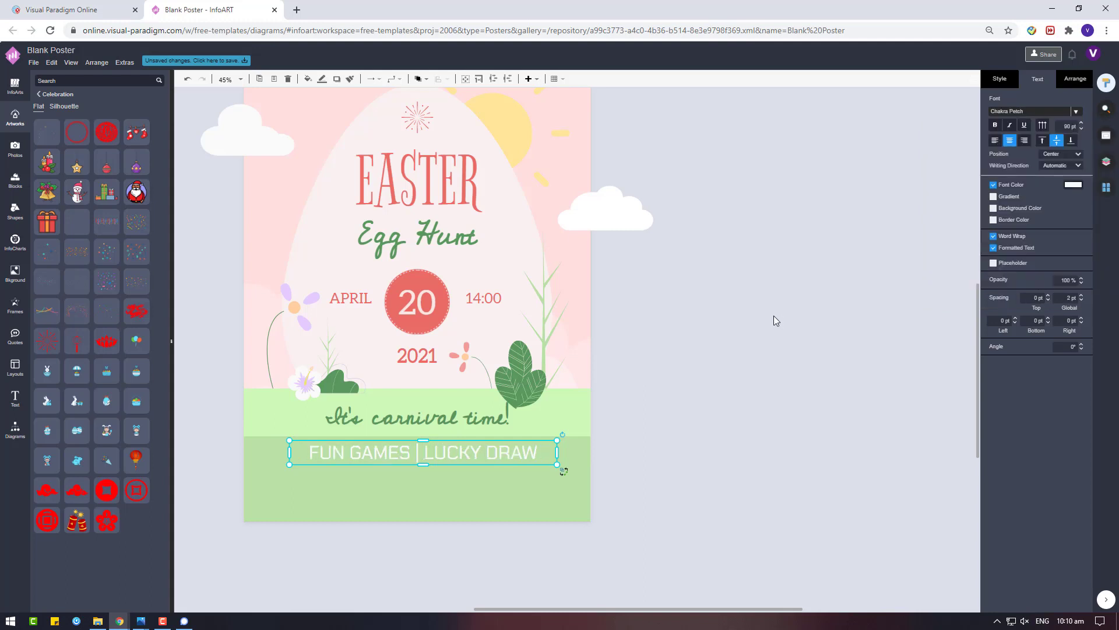
click(1051, 116)
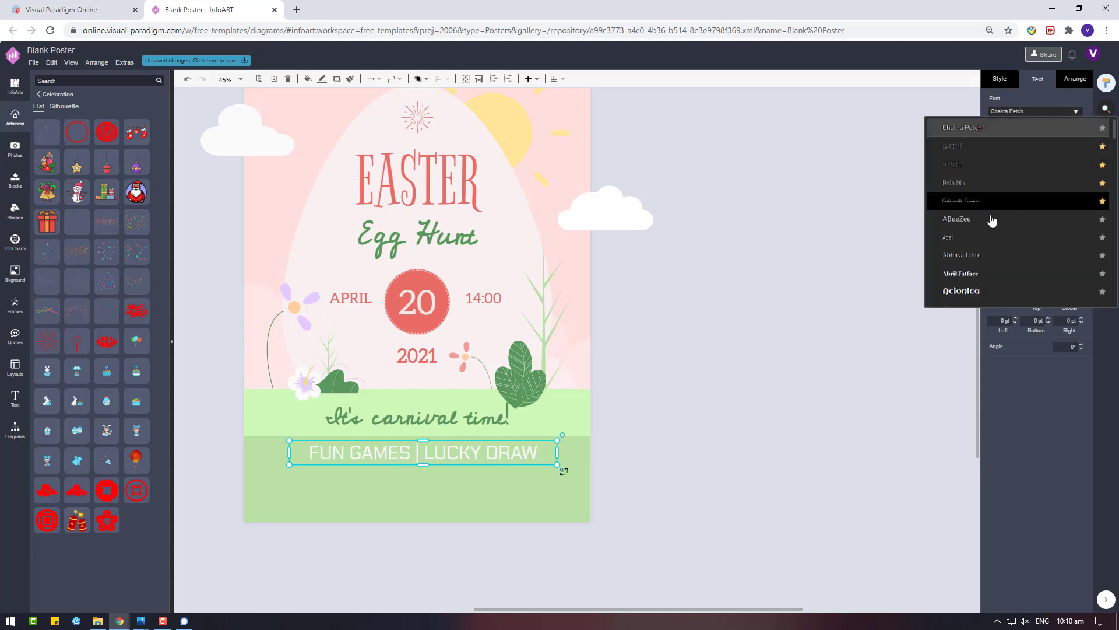
scroll(991, 220, up, 15)
scroll(995, 232, down, 3)
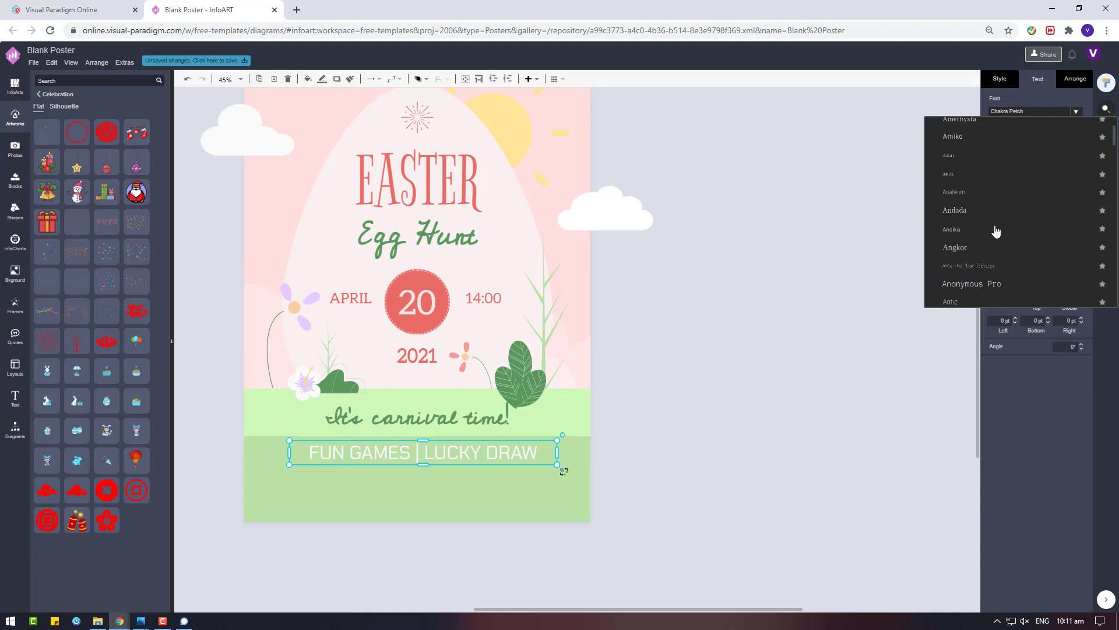
Set FUN GAMES and the Egg Hunt heading in Caesar Dressing, with Egg Hunt no longer bold
scroll(967, 239, down, 6)
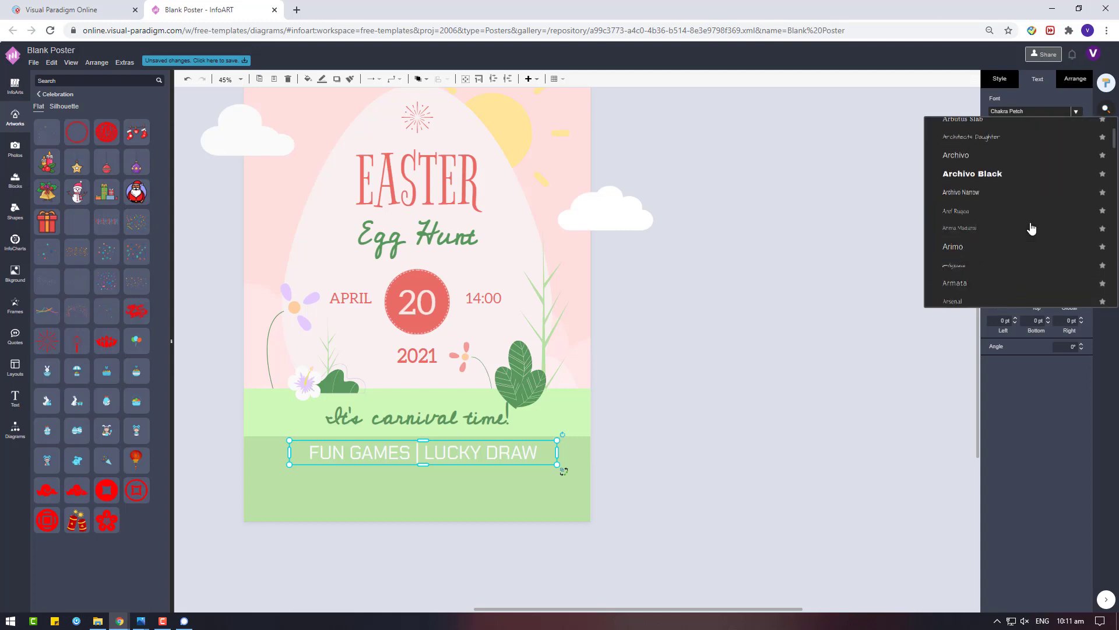
scroll(1031, 228, down, 10)
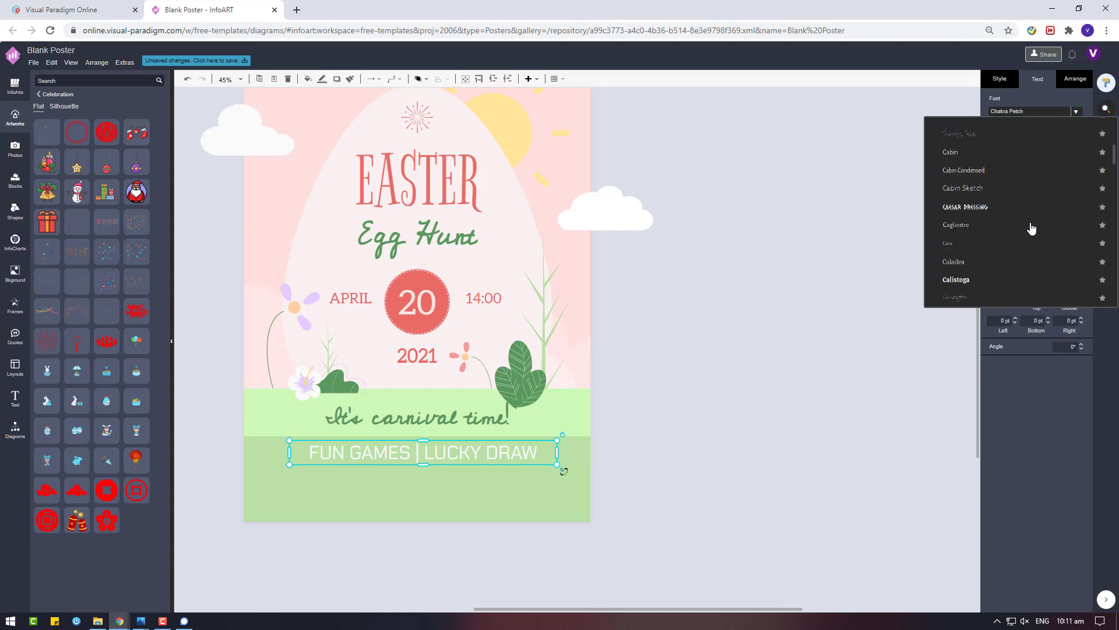
click(979, 207)
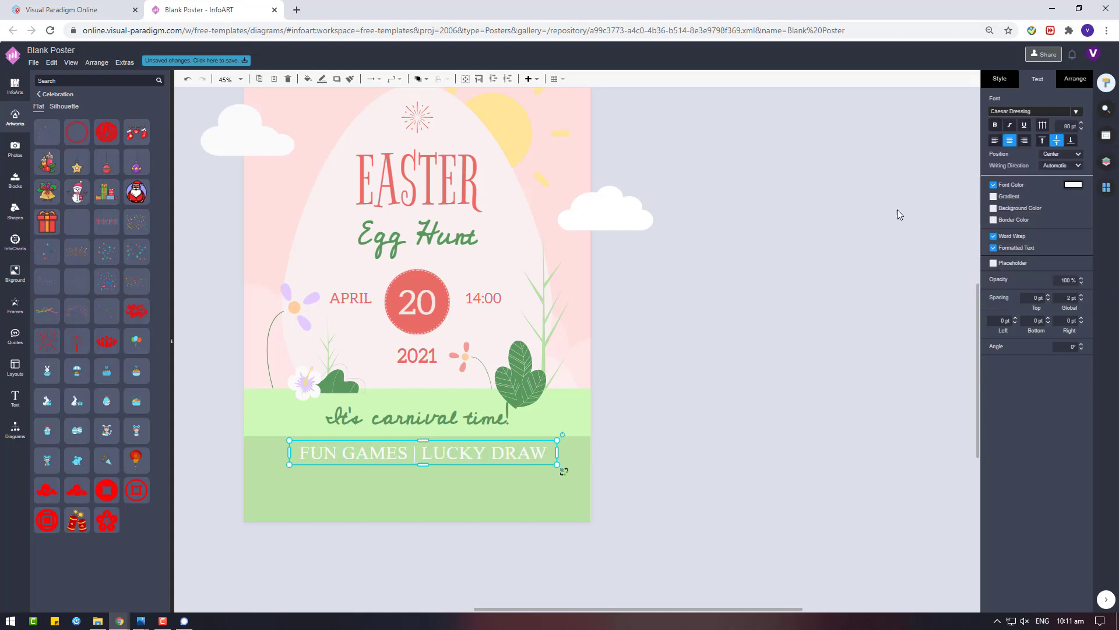
click(898, 201)
click(417, 236)
click(416, 236)
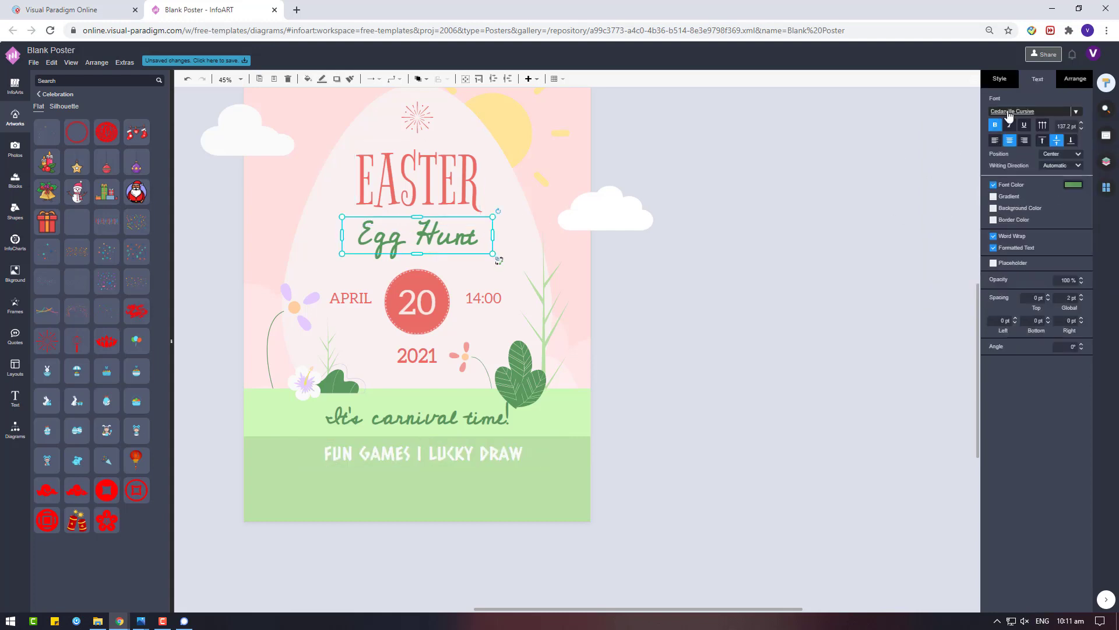
click(1029, 111)
click(1040, 203)
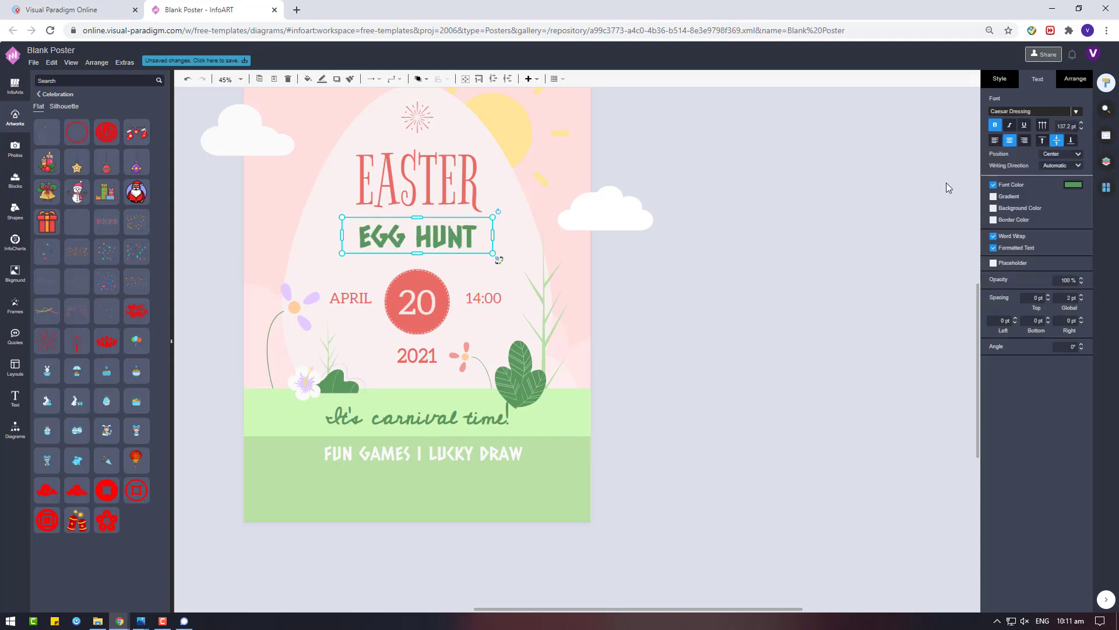
click(993, 127)
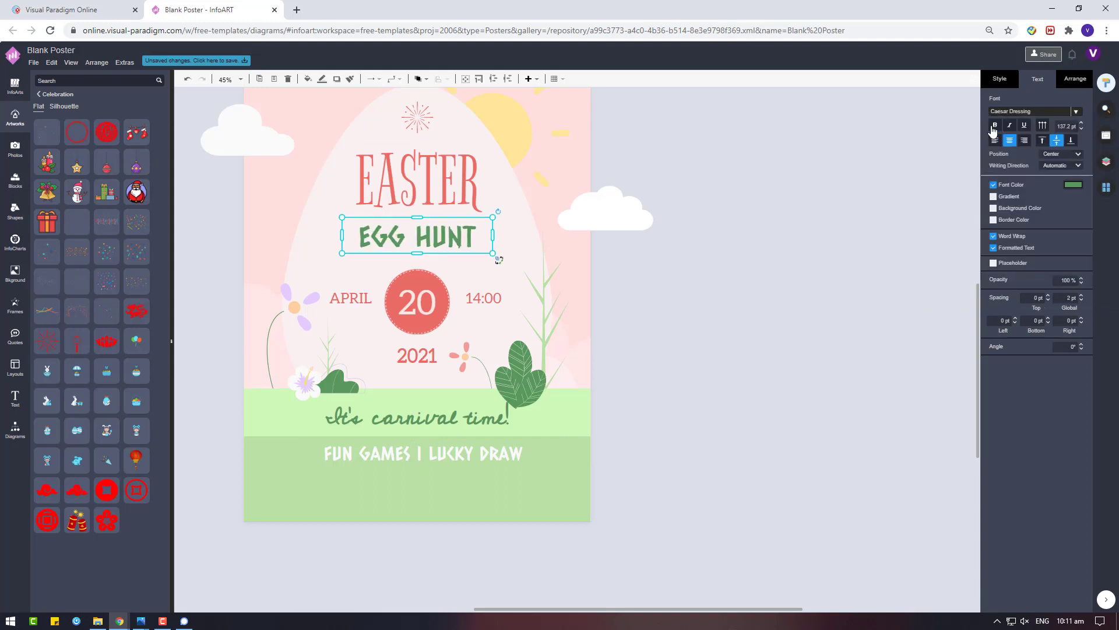
Set the It's carnival time! tagline in Caesar Dressing, undoing a trial white font colour
click(413, 408)
click(1042, 117)
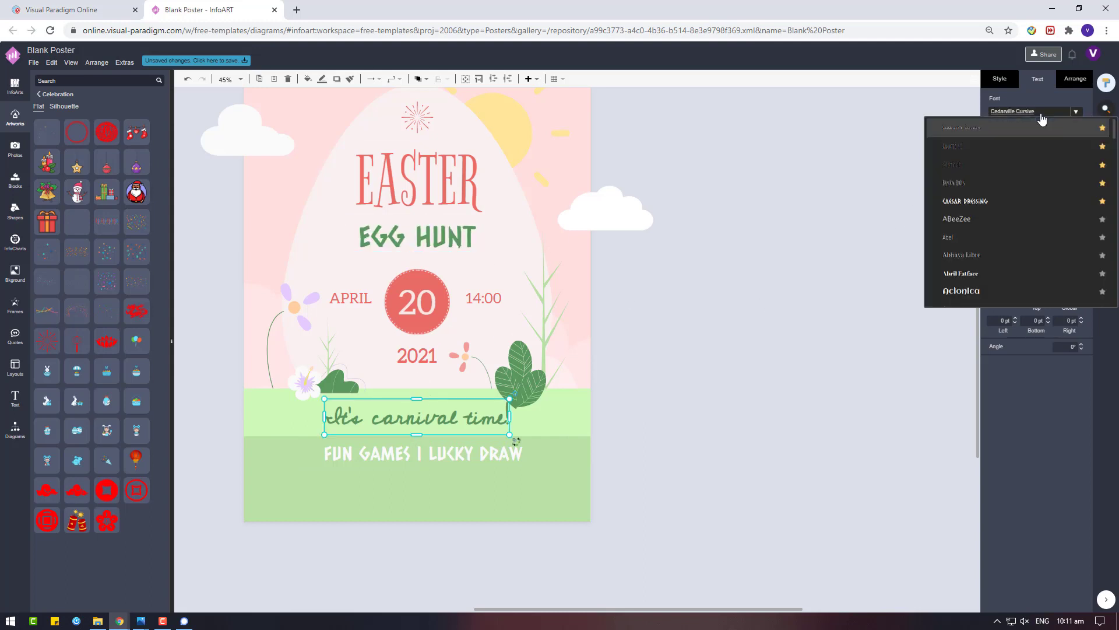
click(995, 204)
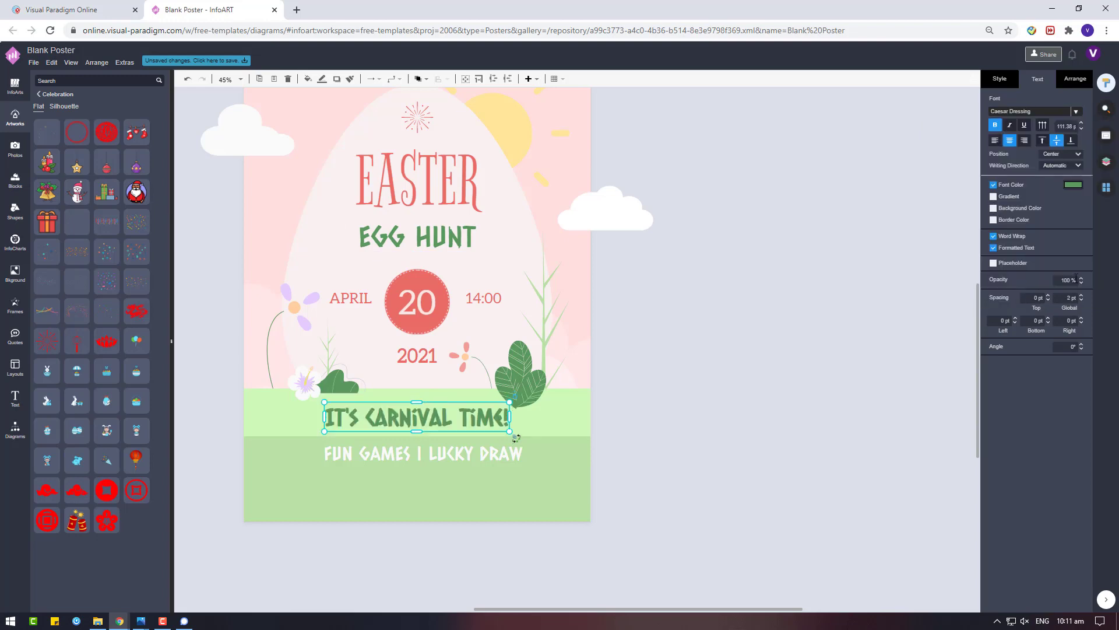
click(1073, 184)
click(1012, 278)
click(1086, 398)
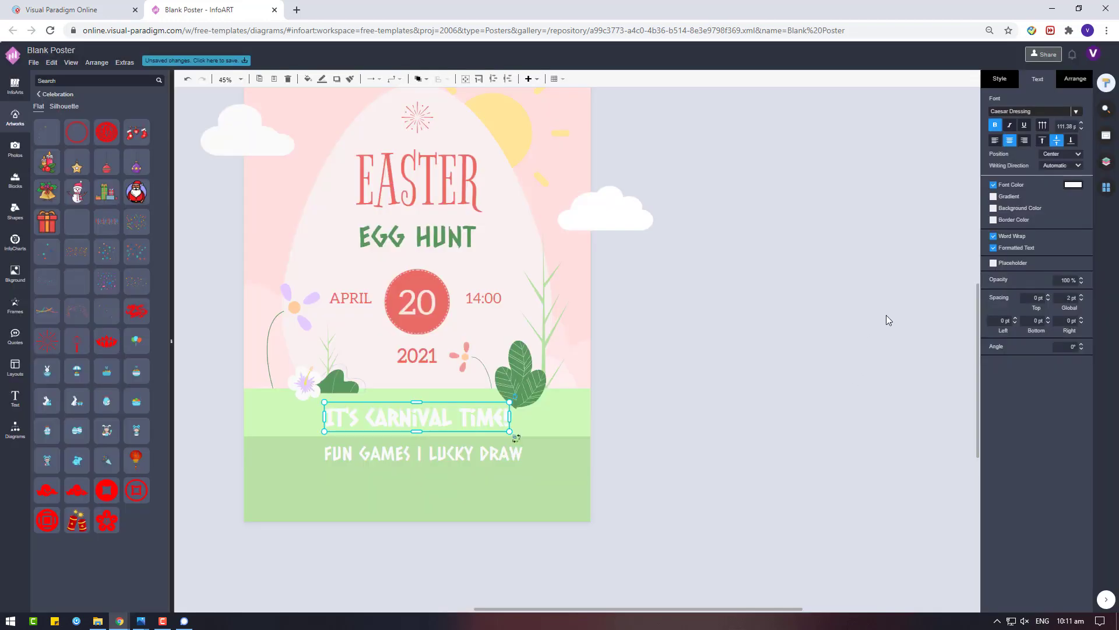
key(ctrl+z)
click(726, 407)
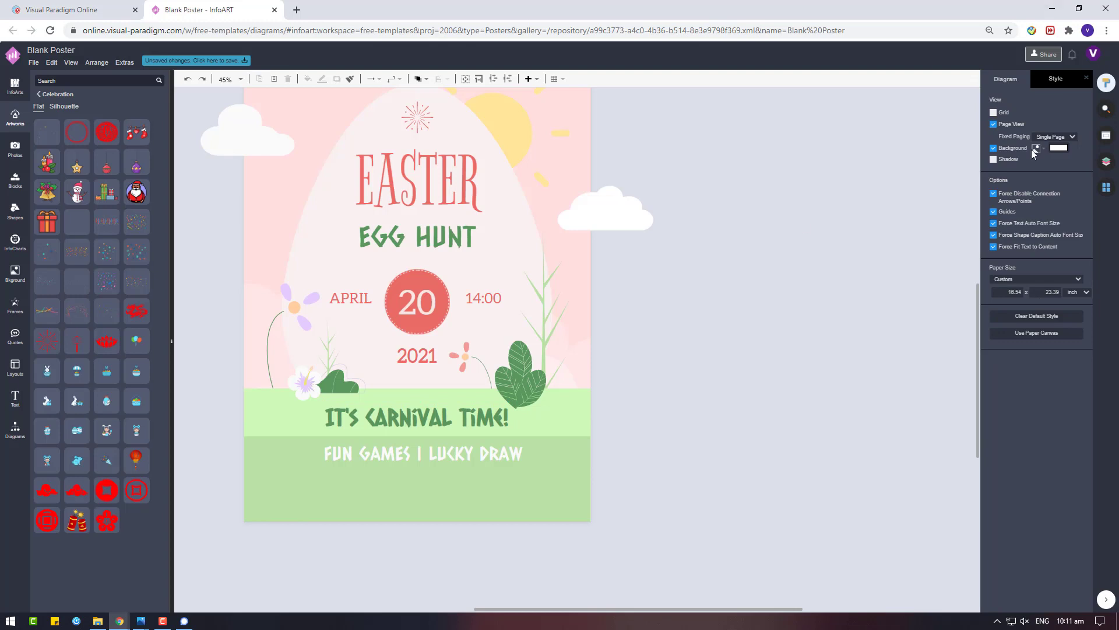
click(449, 454)
Duplicate the FUN GAMES | LUCKY DRAW line and retype the copy as Live Music | DJ MIXER
click(1000, 112)
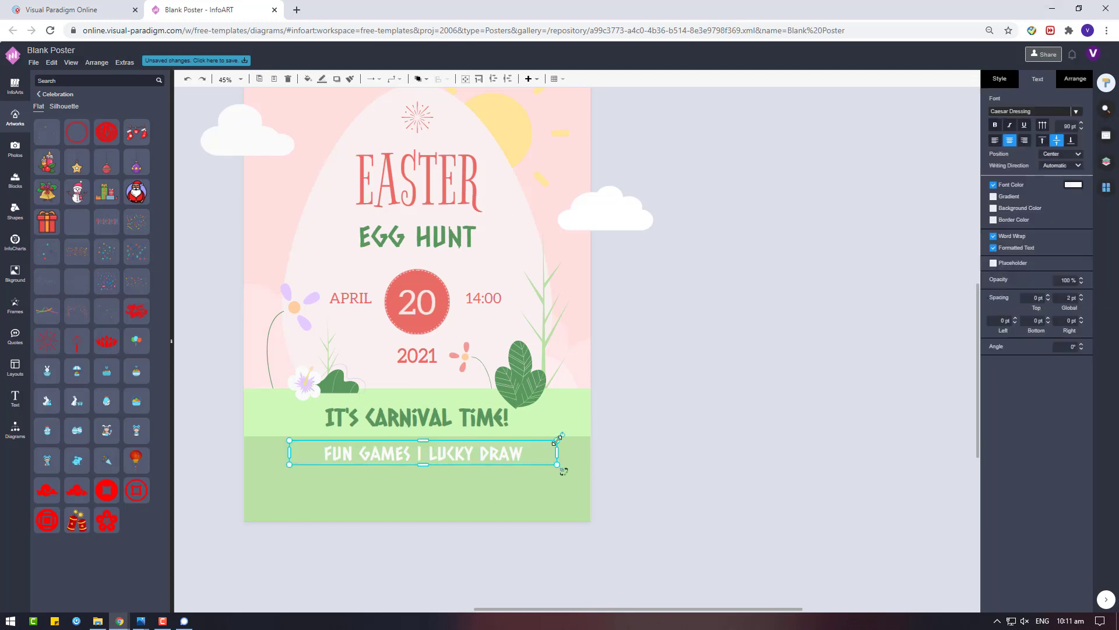
drag(557, 439, 513, 454)
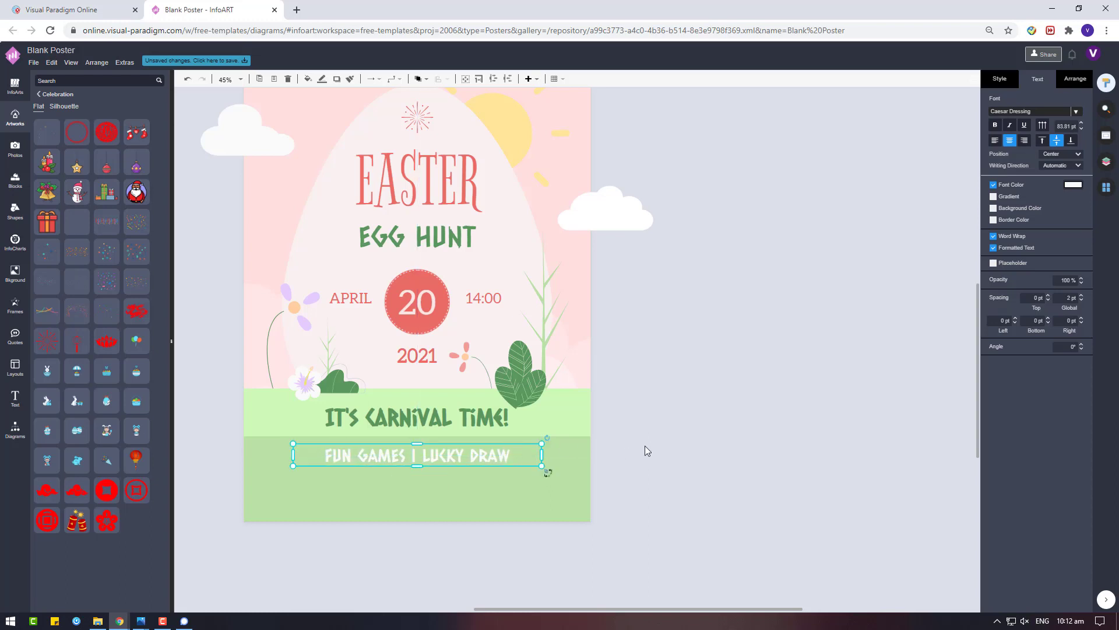
drag(500, 460, 823, 456)
double_click(824, 457)
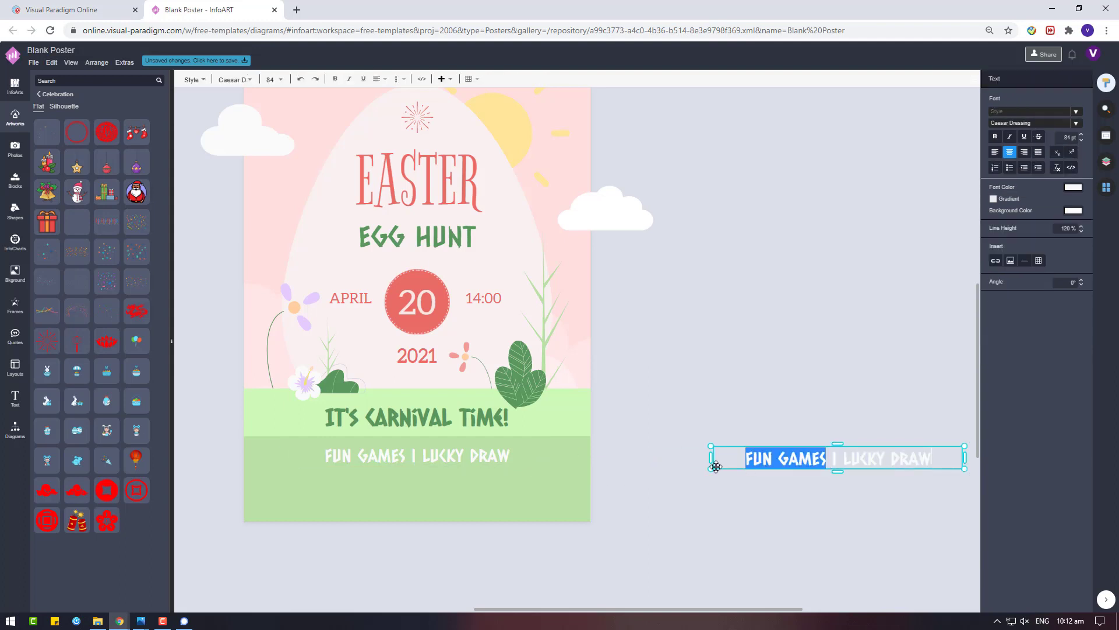
text(Live Music)
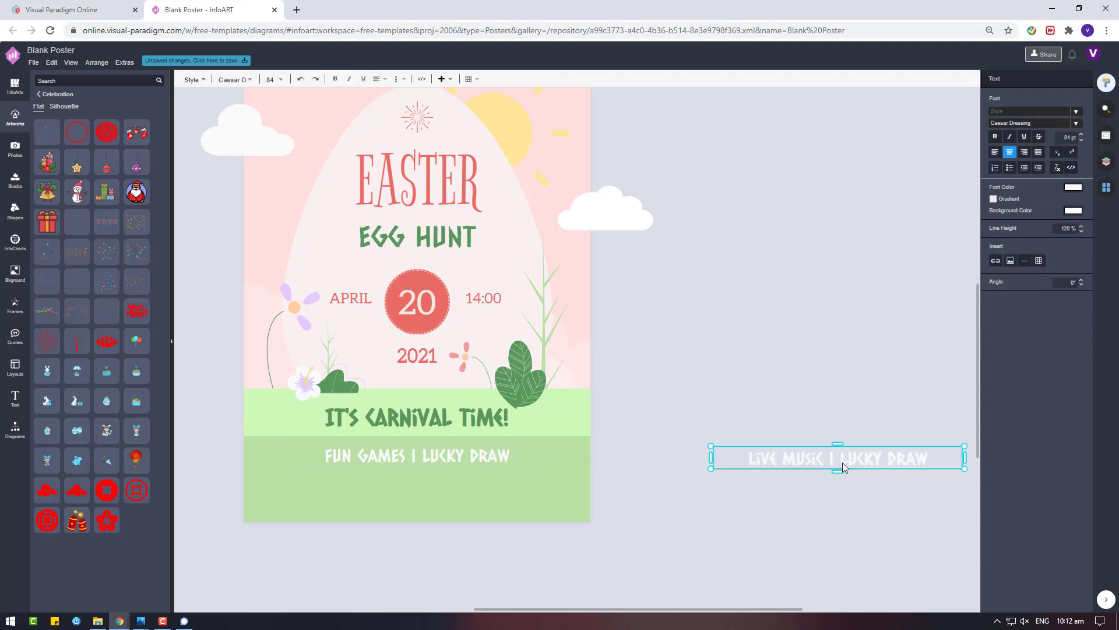
click(840, 459)
key(shift+Left)
key(shift+Left)
key(shift+Left)
key(shift+Left)
key(shift+Left)
key(shift+Left)
key(shift+Left)
text(DJ MIXER)
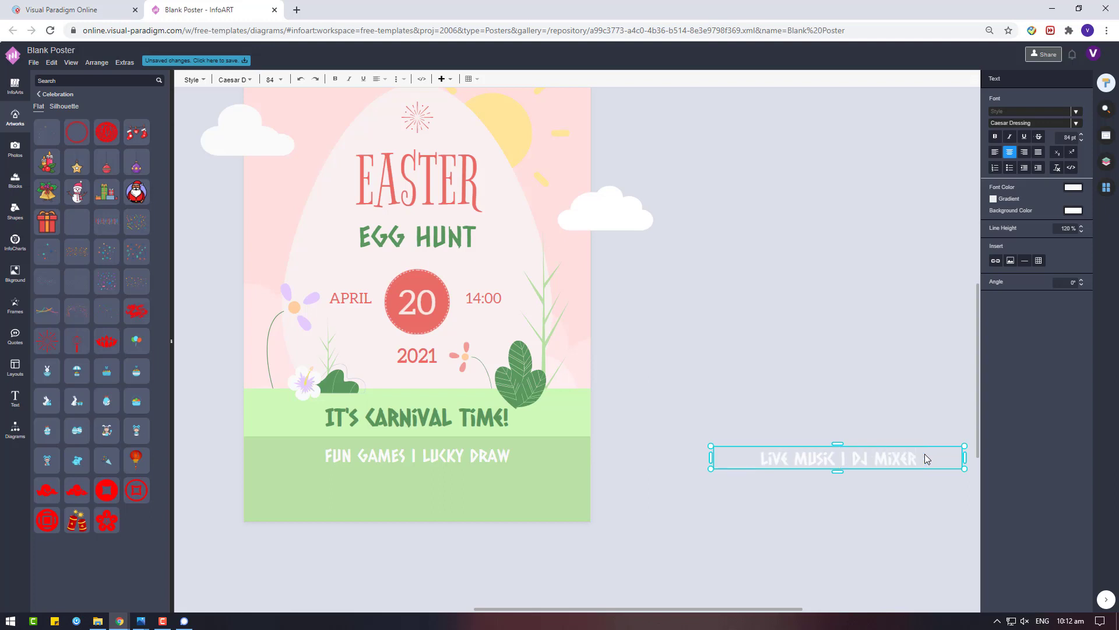
key(Escape)
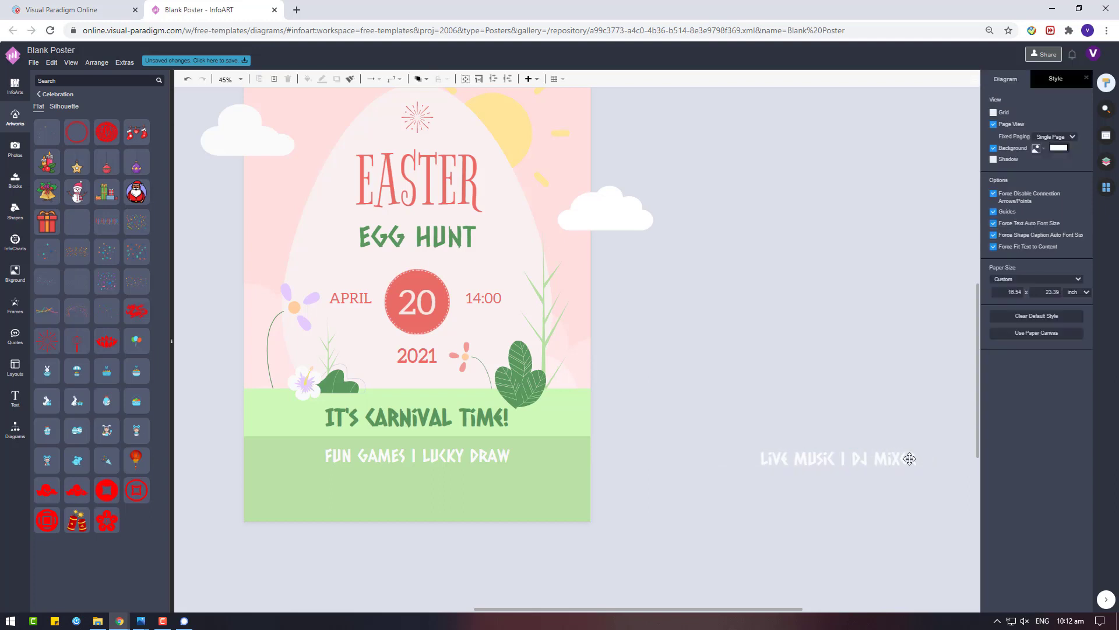
Place the new line under the first footer line and centre both lines on each other
drag(907, 457, 481, 478)
drag(735, 502, 167, 425)
click(1012, 320)
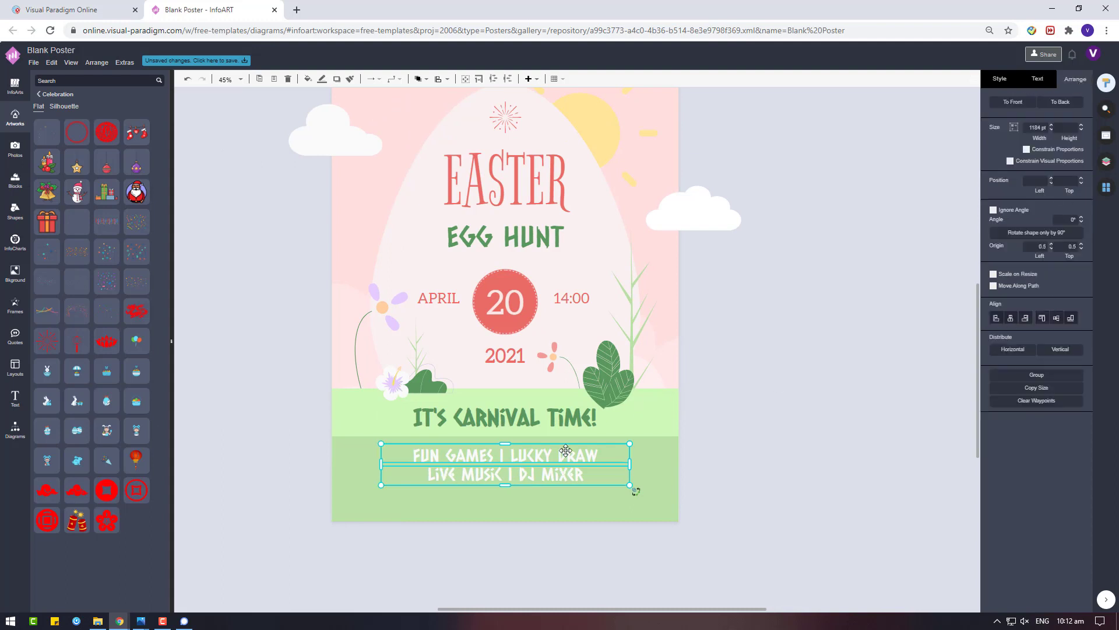
Nudge the LIVE MUSIC line into position beneath the FUN GAMES line
click(619, 473)
drag(537, 477, 538, 478)
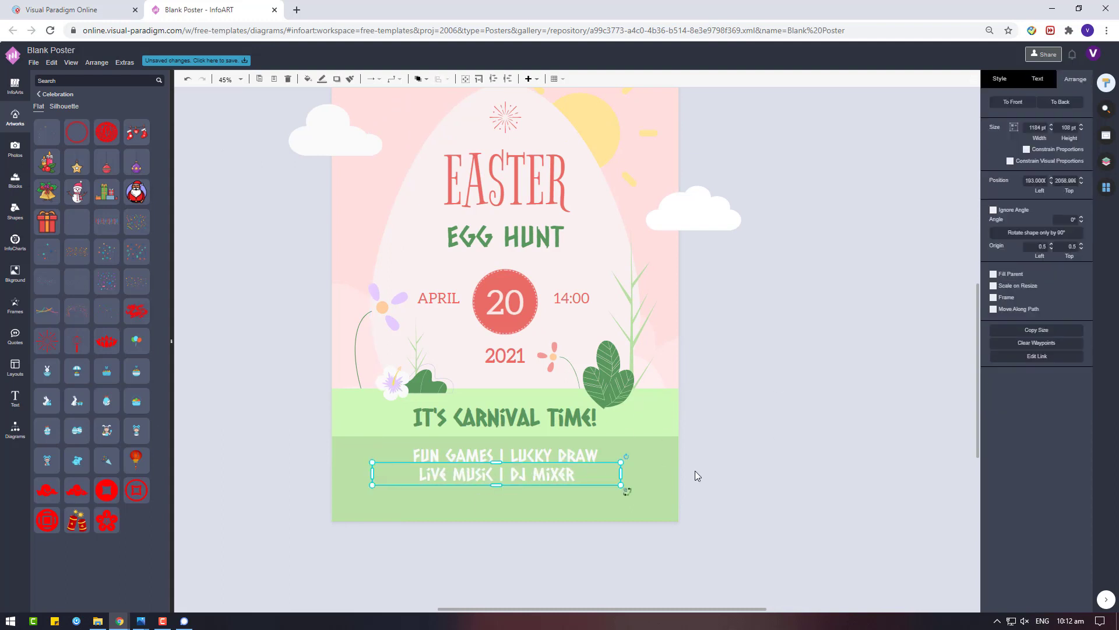
click(694, 471)
click(535, 474)
click(541, 513)
scroll(518, 575, up, 2)
click(507, 439)
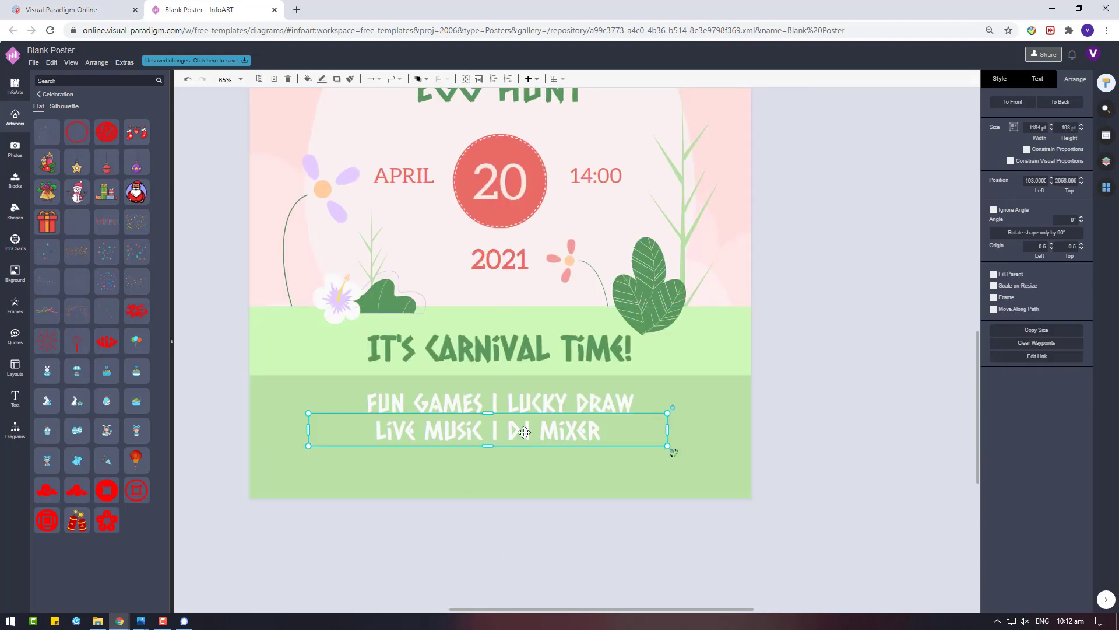
double_click(507, 439)
click(493, 531)
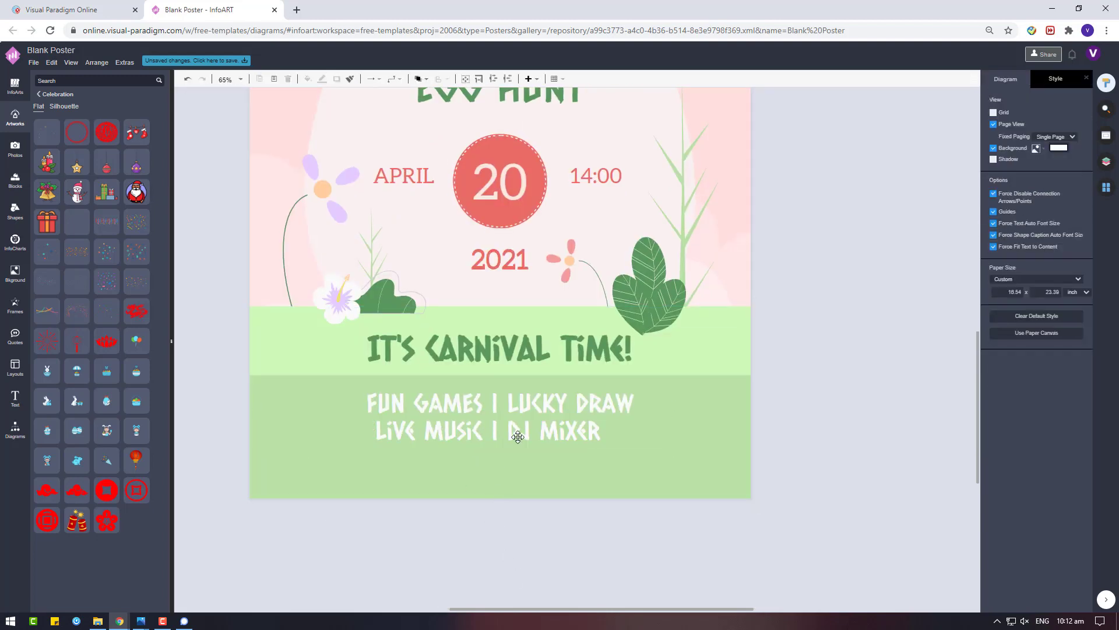
drag(518, 436, 520, 436)
click(528, 464)
Insert a period after DJ so the second line reads LIVE MUSIC | DJ. MIXER
double_click(600, 433)
click(599, 432)
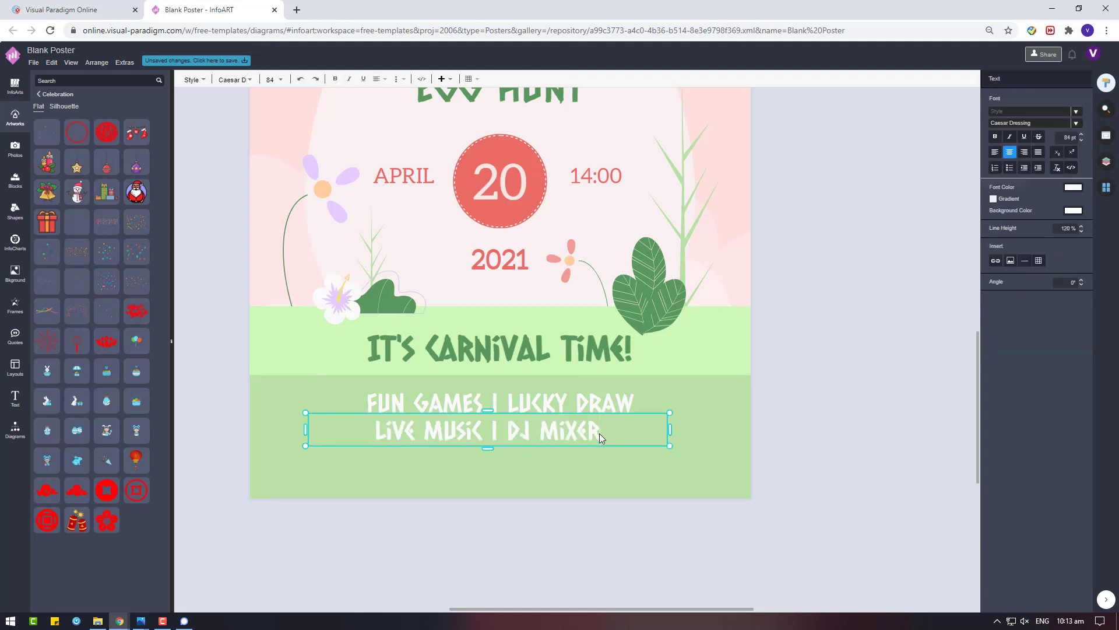
text(.)
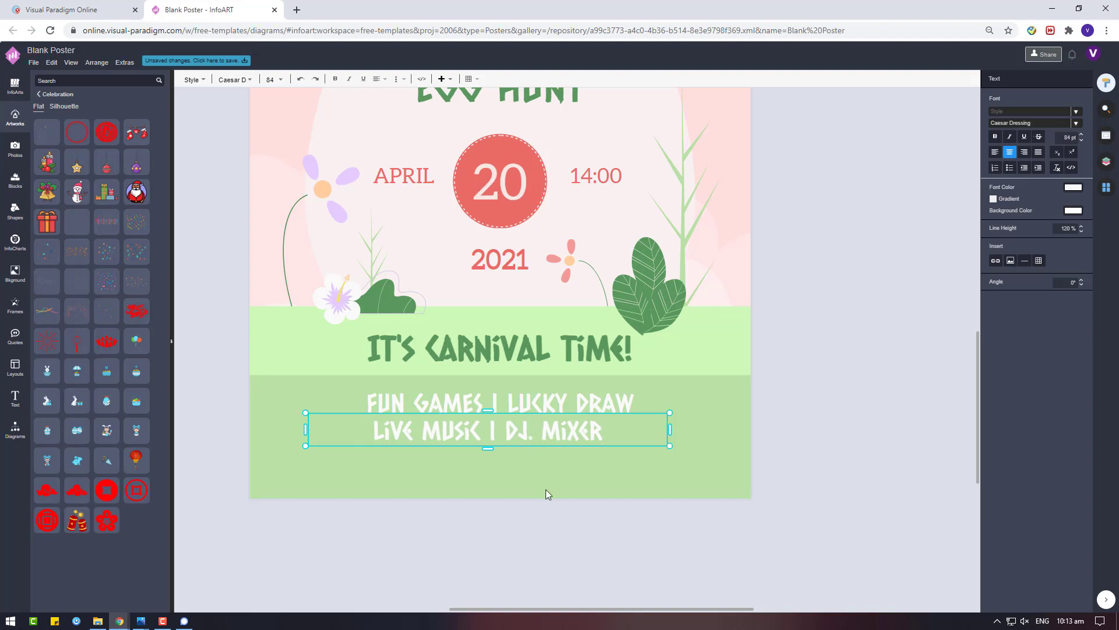
key(Escape)
click(602, 551)
drag(799, 470, 270, 369)
click(1037, 79)
Set both footer lines in the Aleo font
click(1032, 114)
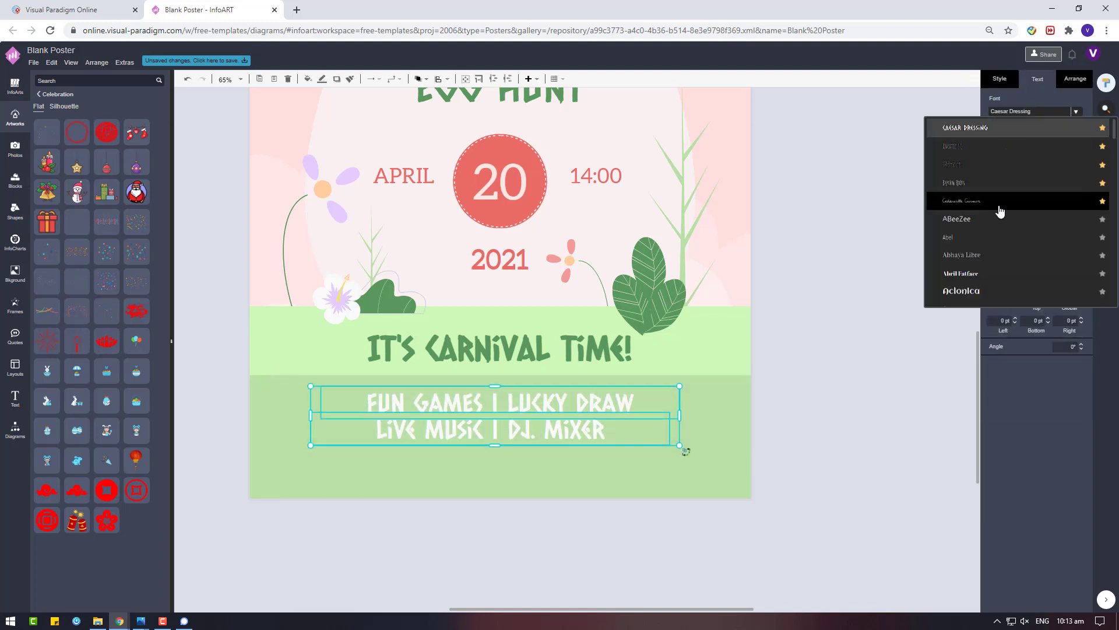
click(502, 260)
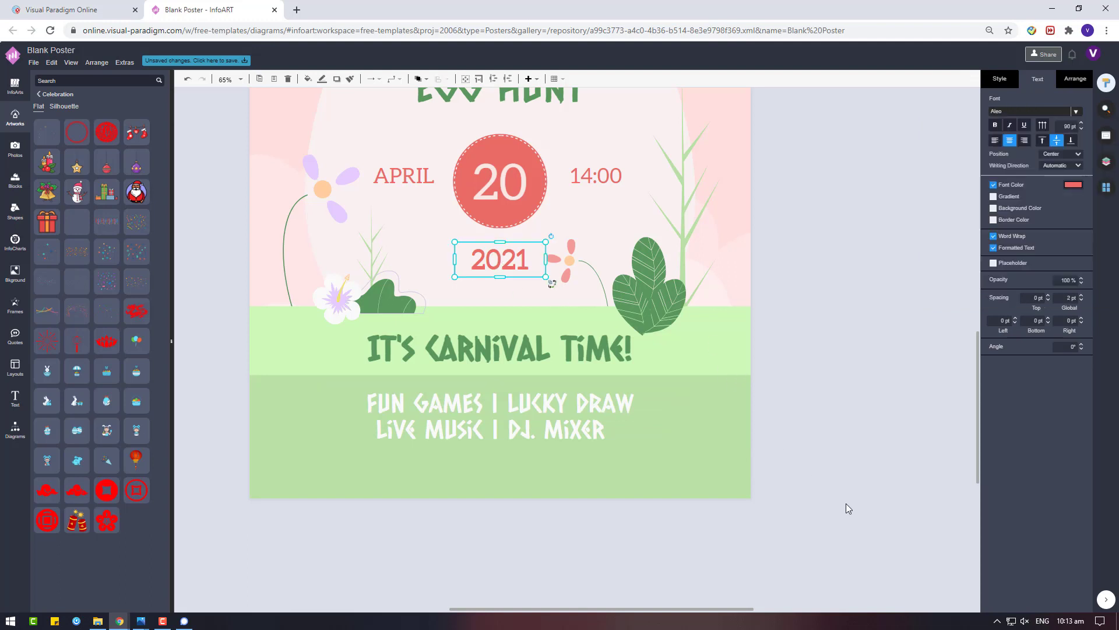
click(1015, 114)
drag(825, 490, 274, 375)
click(1015, 111)
click(997, 149)
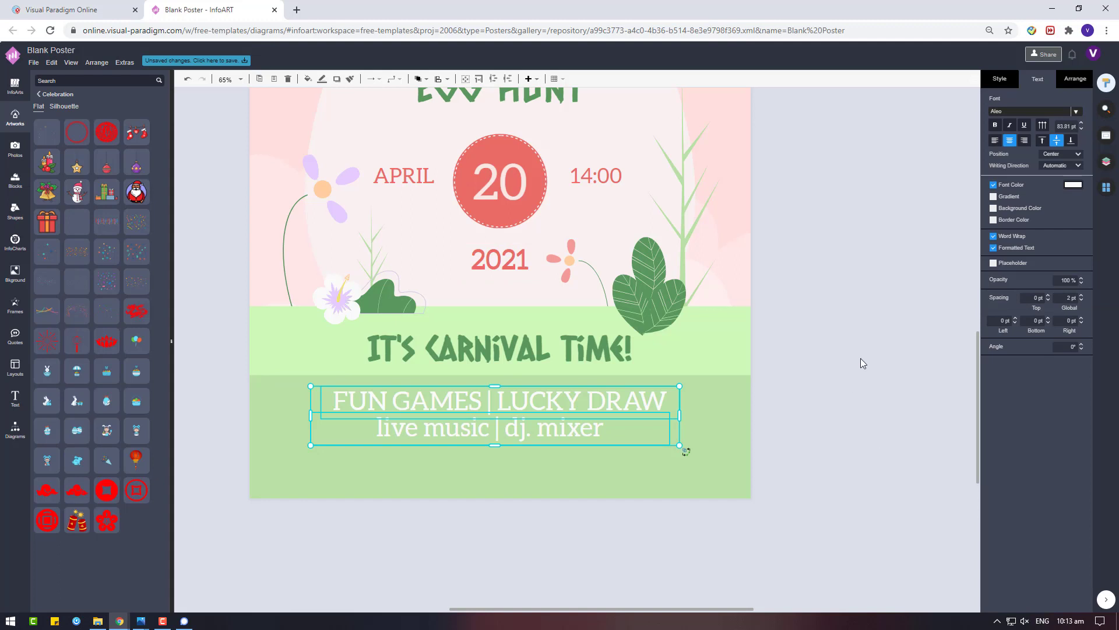
click(834, 373)
Retype the second footer line in capitals as LIVE MUSIC | DJ. MIXER
drag(532, 429, 587, 446)
double_click(571, 437)
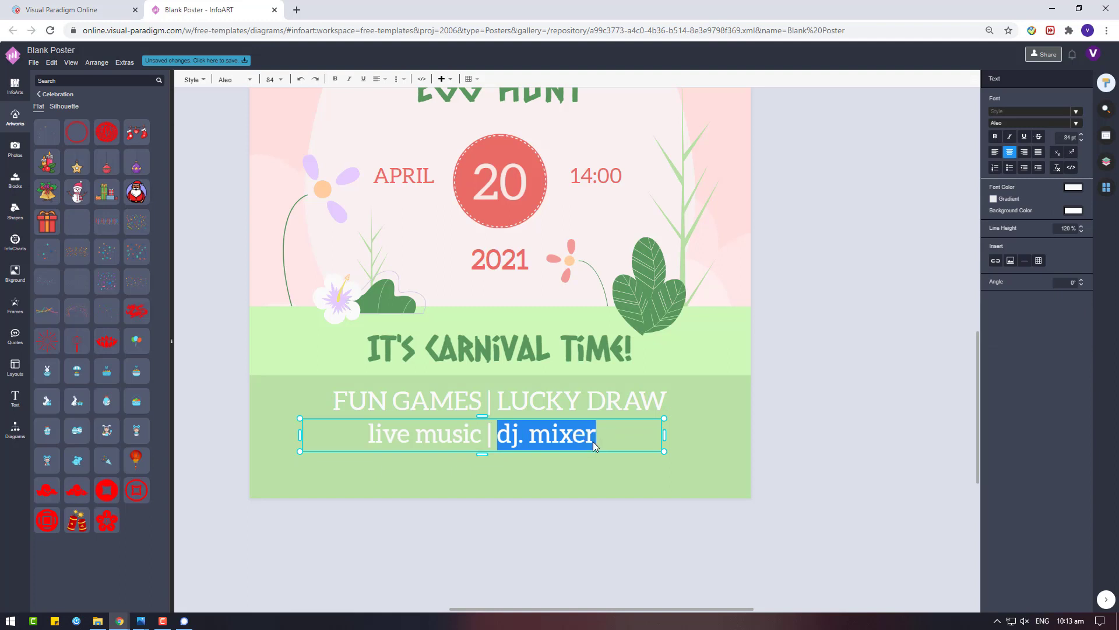
text(DJ. MIXER)
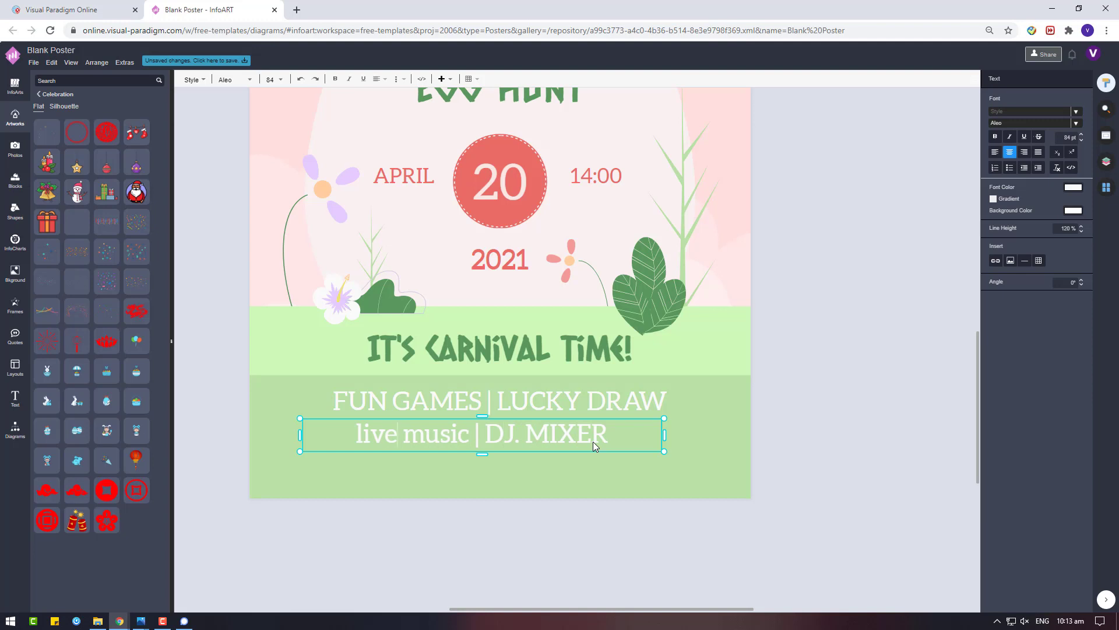
key(BackSpace)
key(BackSpace)
key(BackSpace)
key(BackSpace)
text(LIVE MUSIC)
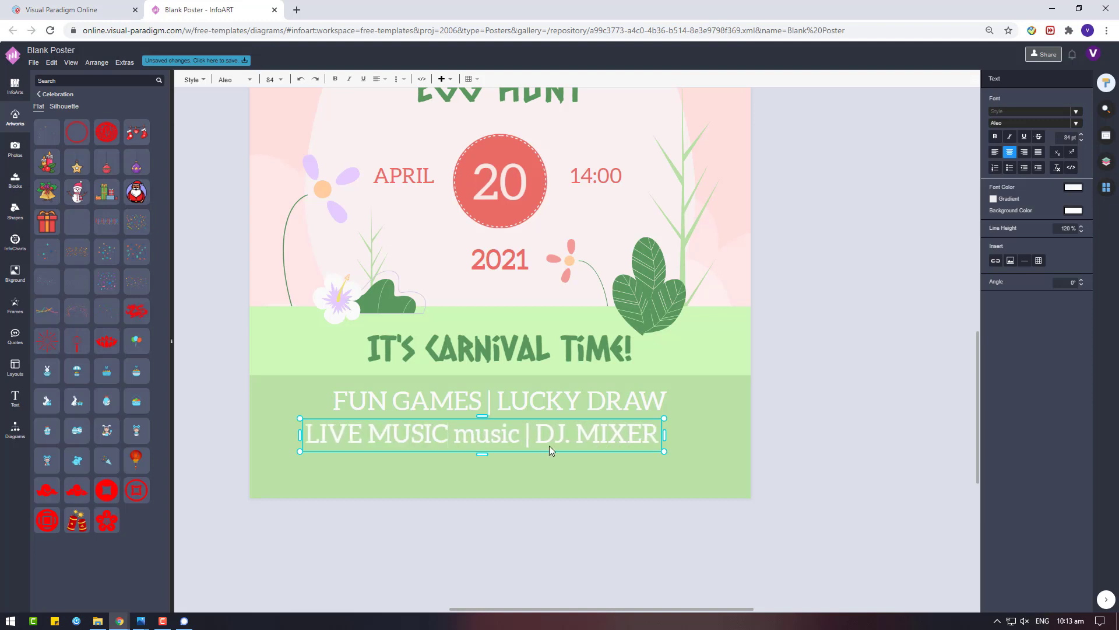
drag(492, 439, 458, 435)
key(BackSpace)
key(BackSpace)
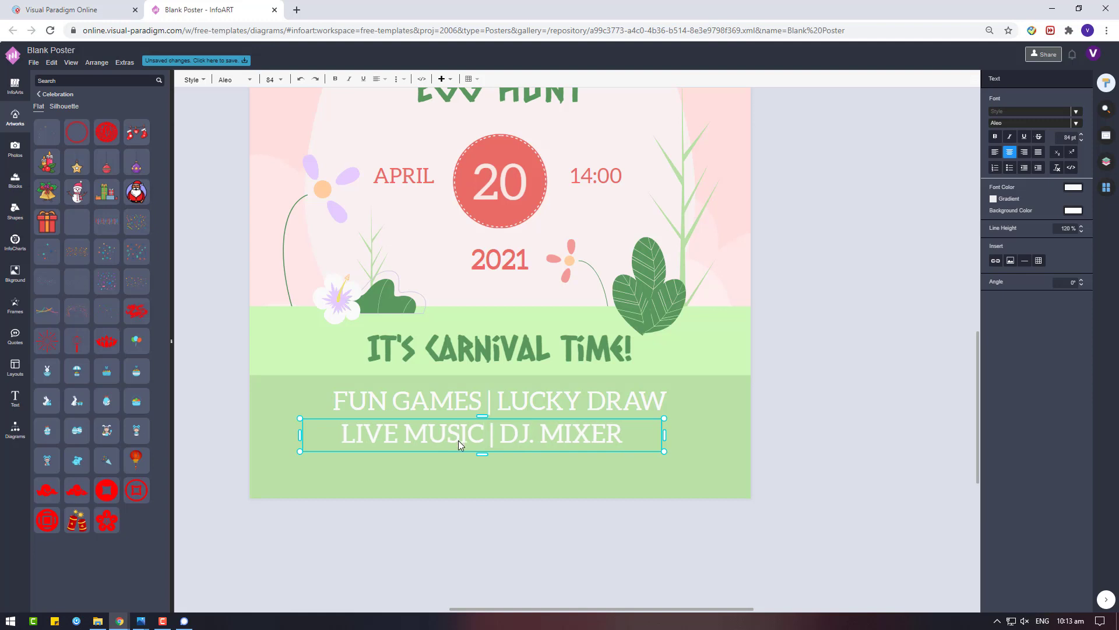
click(629, 537)
Set the two-line banner text box to a 50 pt font size
click(613, 445)
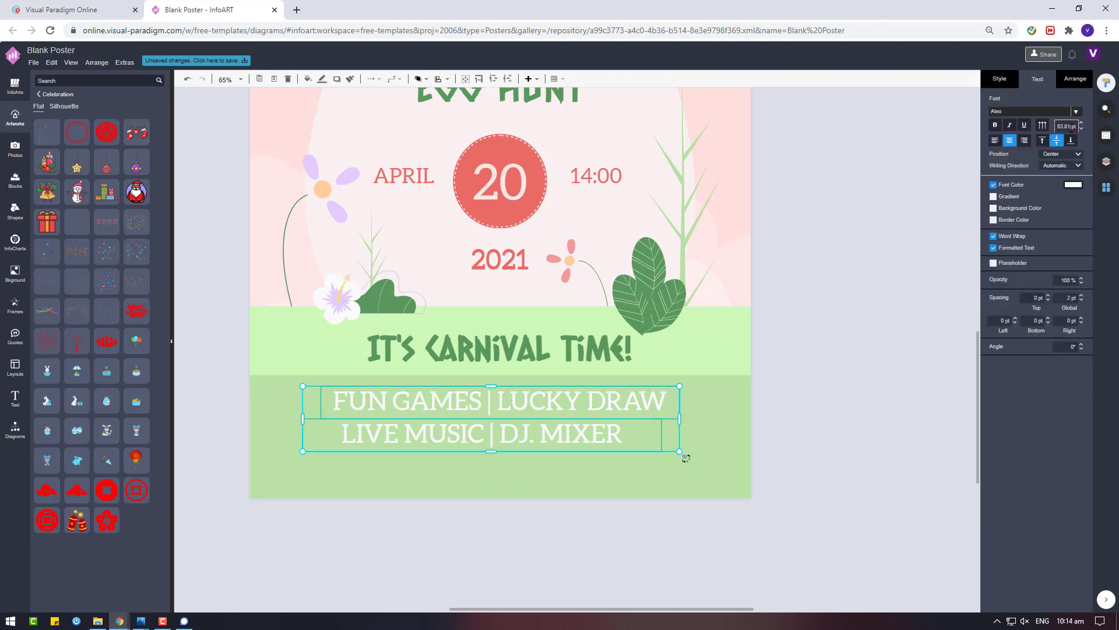
text(50)
key(Return)
Join the two lines into one reading FUN GAMES | LUCKY DRAW |LIVE MUSIC | DJ. MIXER
double_click(481, 434)
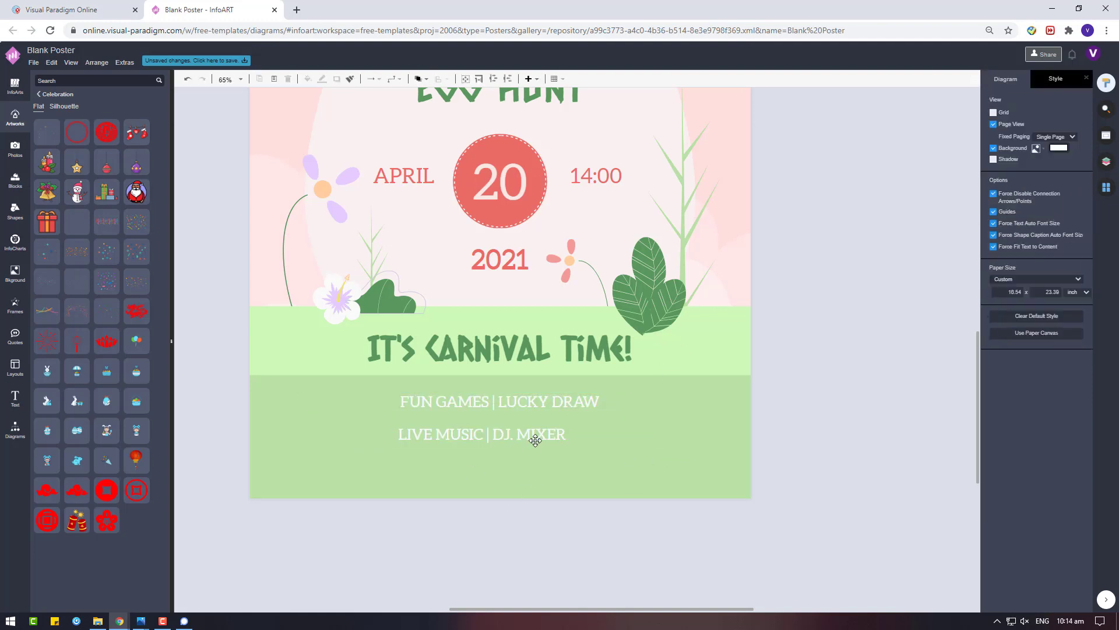
double_click(500, 401)
click(600, 402)
text(|)
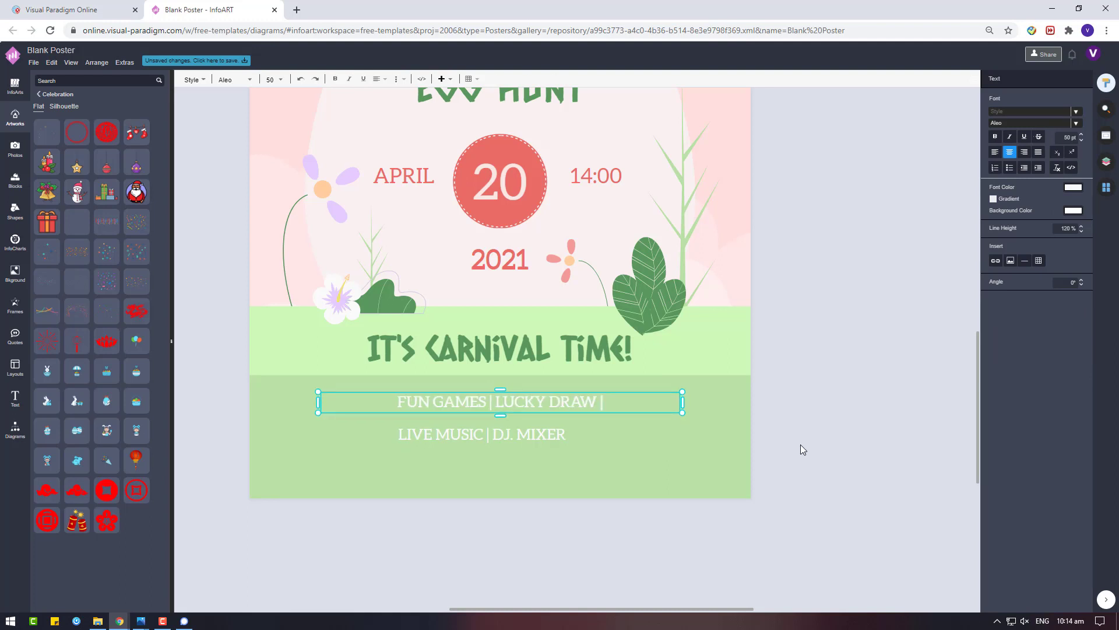
key(Delete)
click(600, 432)
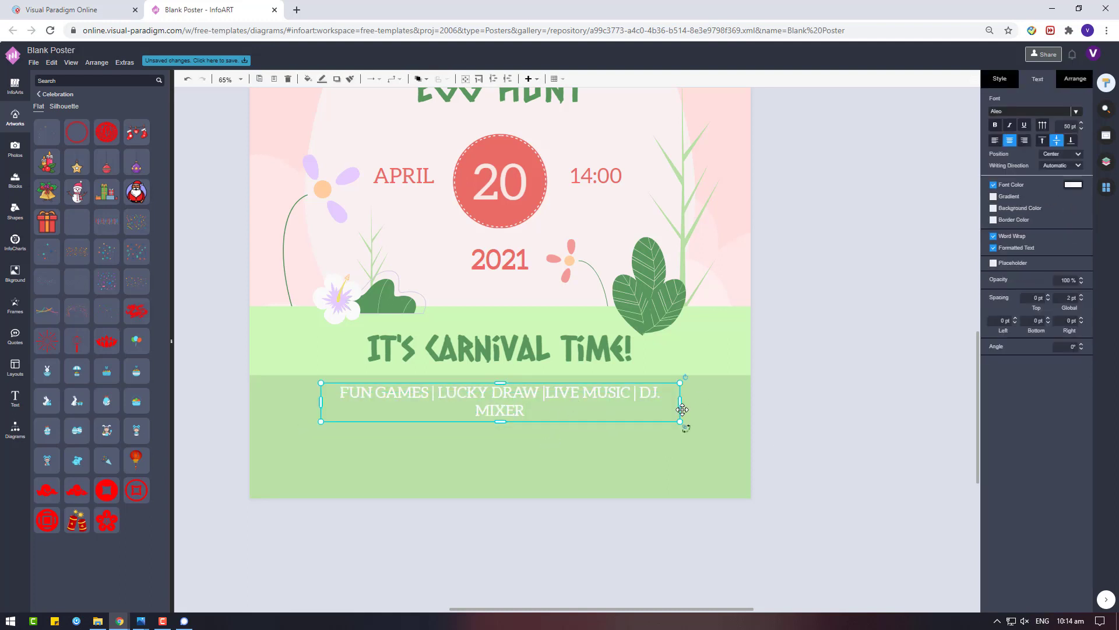
Widen and recentre the banner box so the text fits one line, and make it bold
drag(681, 406, 737, 407)
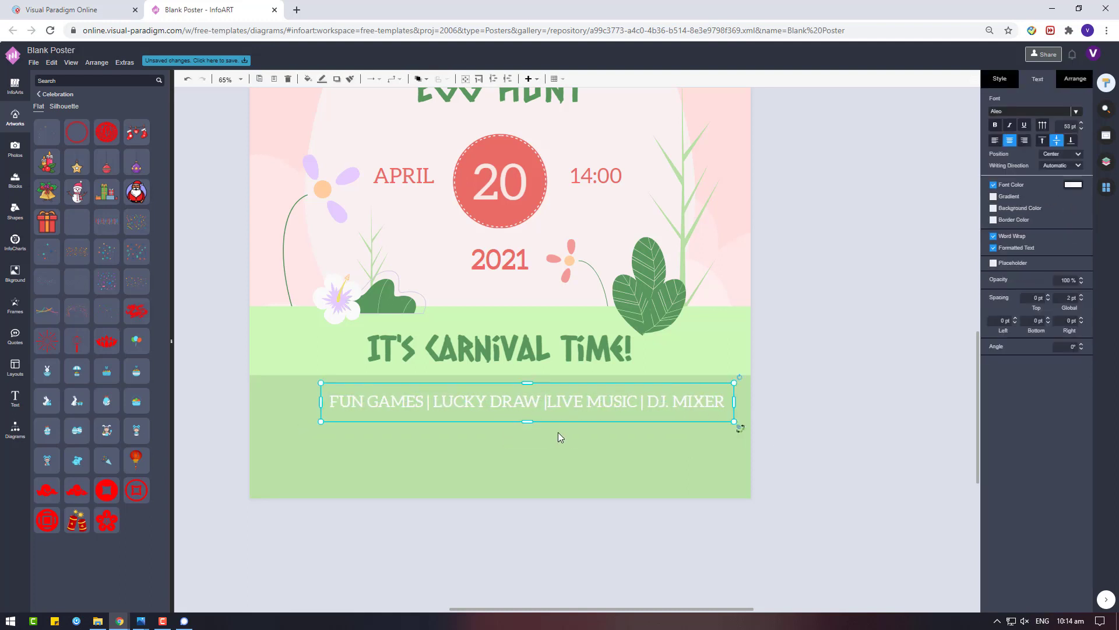
drag(559, 437, 499, 435)
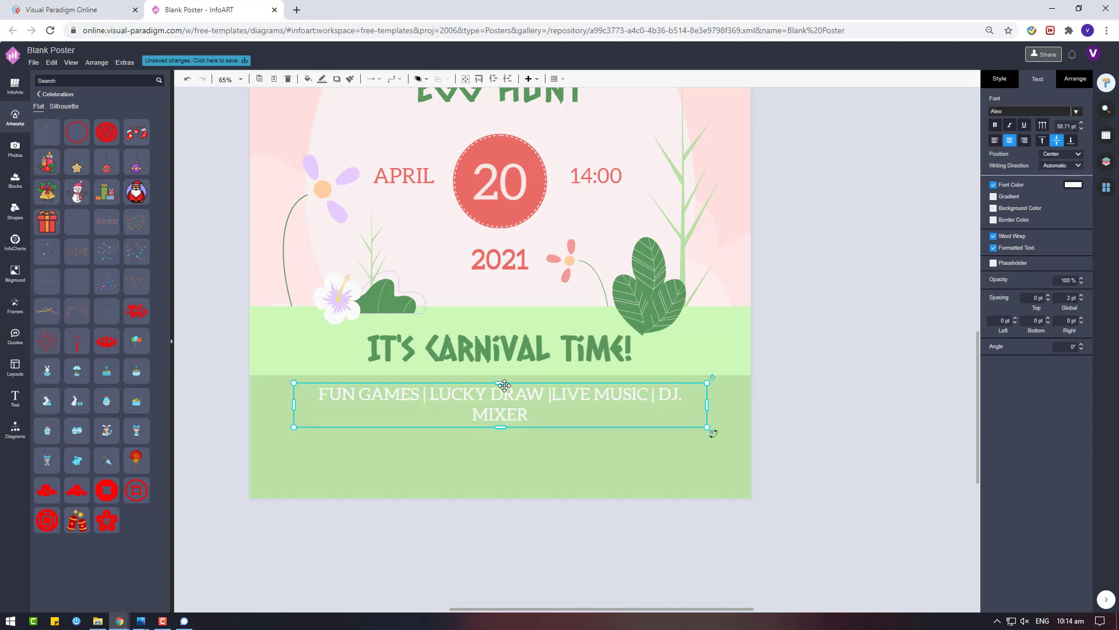
mouse_move(505, 385)
mouse_down()
mouse_move(577, 392)
mouse_move(537, 408)
mouse_move(535, 398)
mouse_up()
key(ctrl+b)
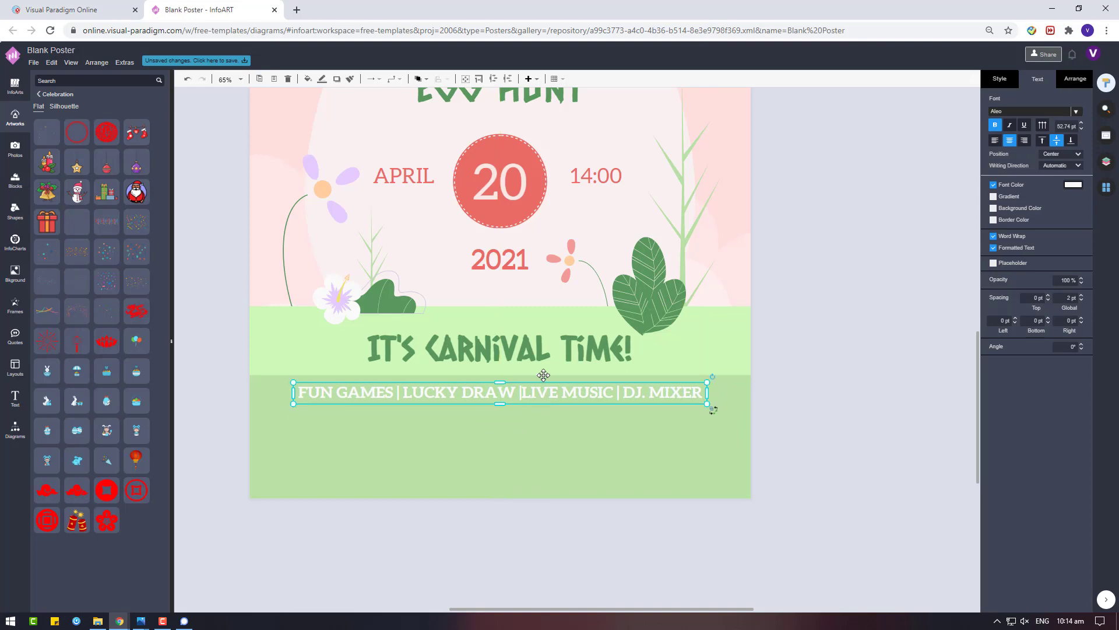
Centre the date, year, EASTER, EGG HUNT and banner boxes horizontally
drag(716, 412, 290, 129)
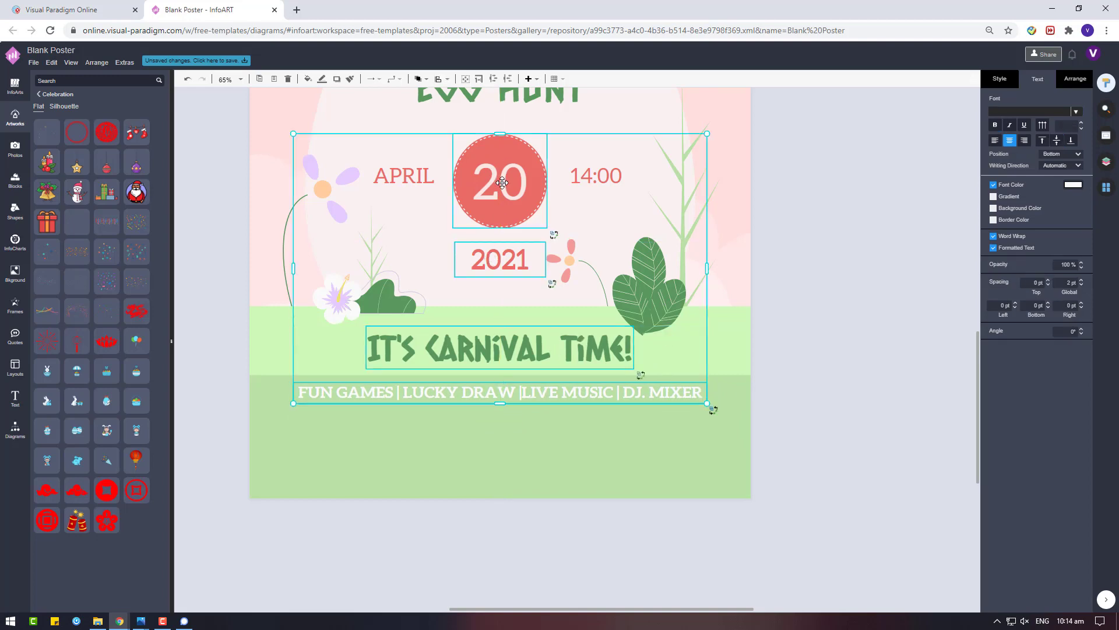
scroll(502, 181, up, 3)
scroll(534, 218, down, 3)
scroll(534, 218, up, 3)
shift+click(565, 172)
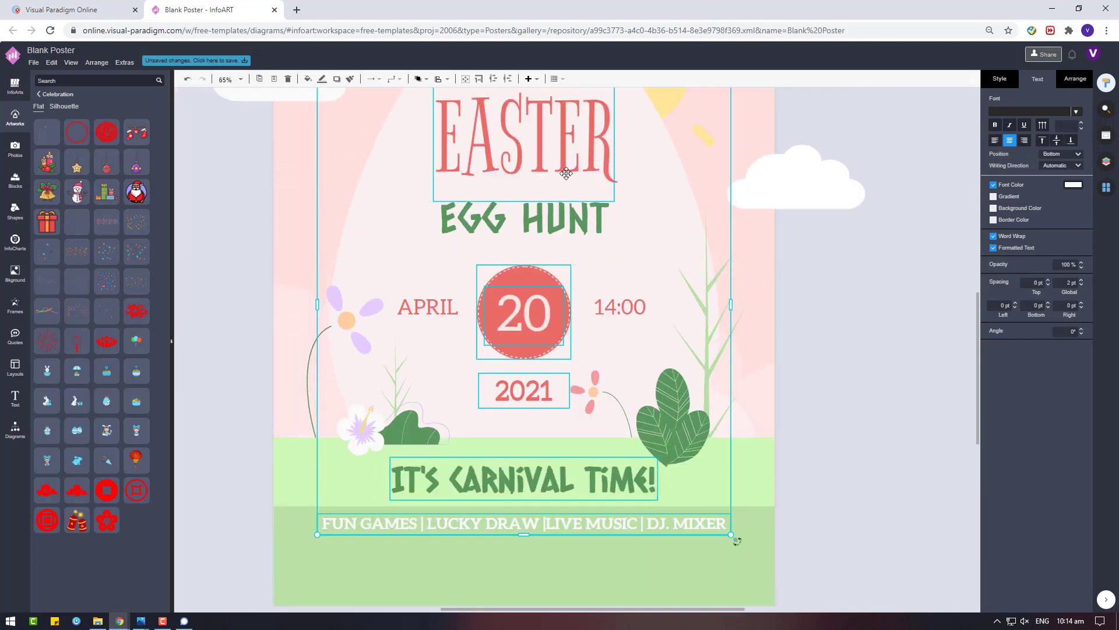
shift+click(536, 215)
click(1075, 79)
click(1012, 318)
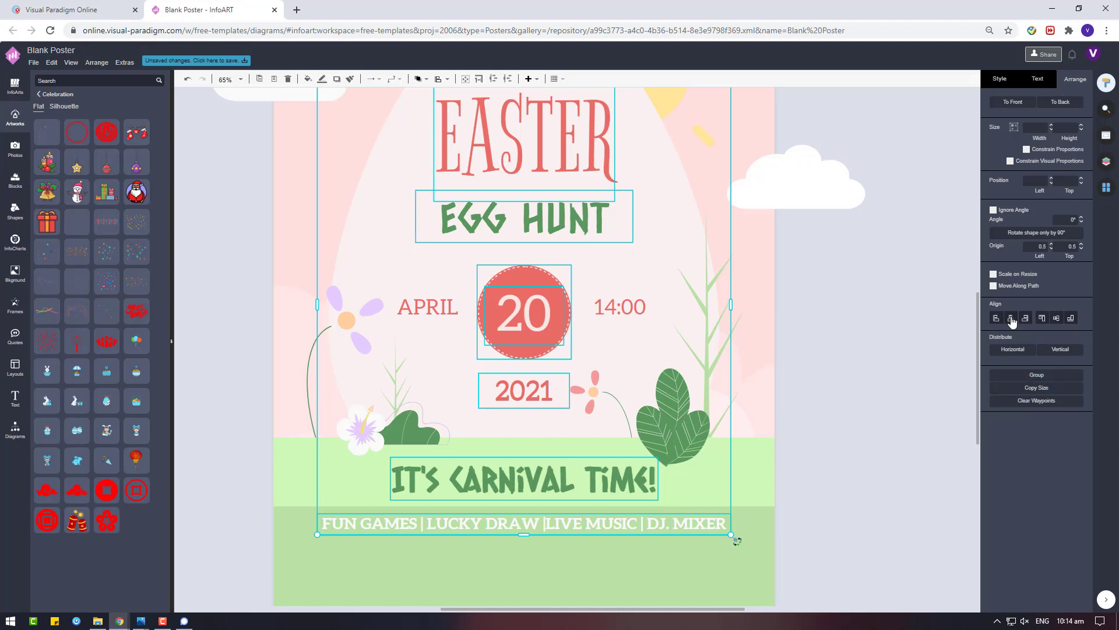
Copy the carnival strip, fill it dark green, and fit it along the poster's bottom edge
scroll(597, 420, down, 2)
click(600, 421)
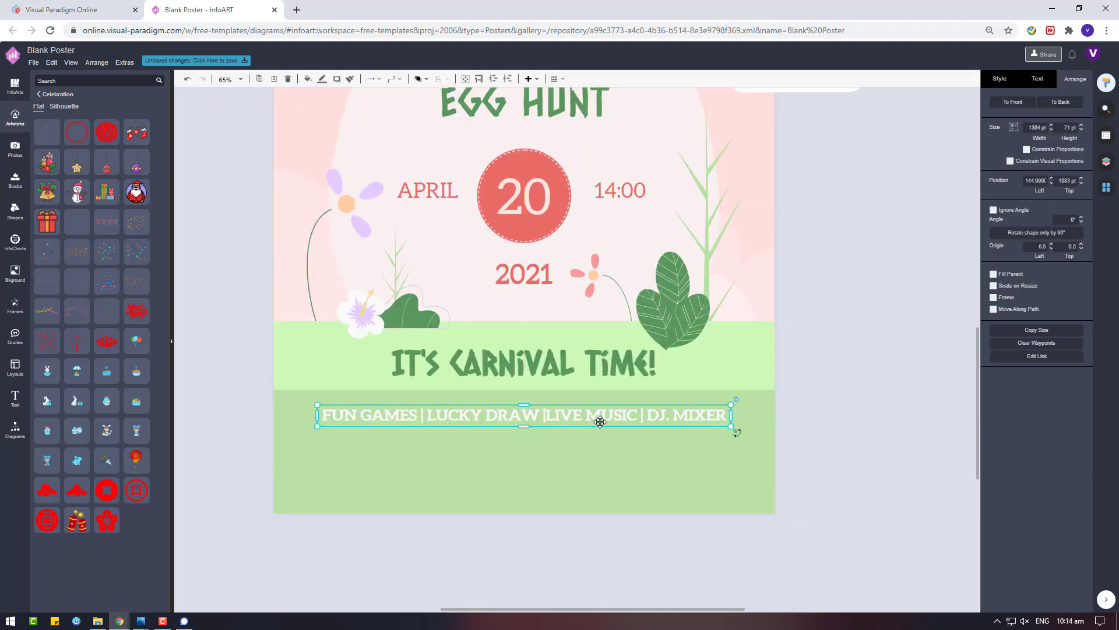
click(605, 457)
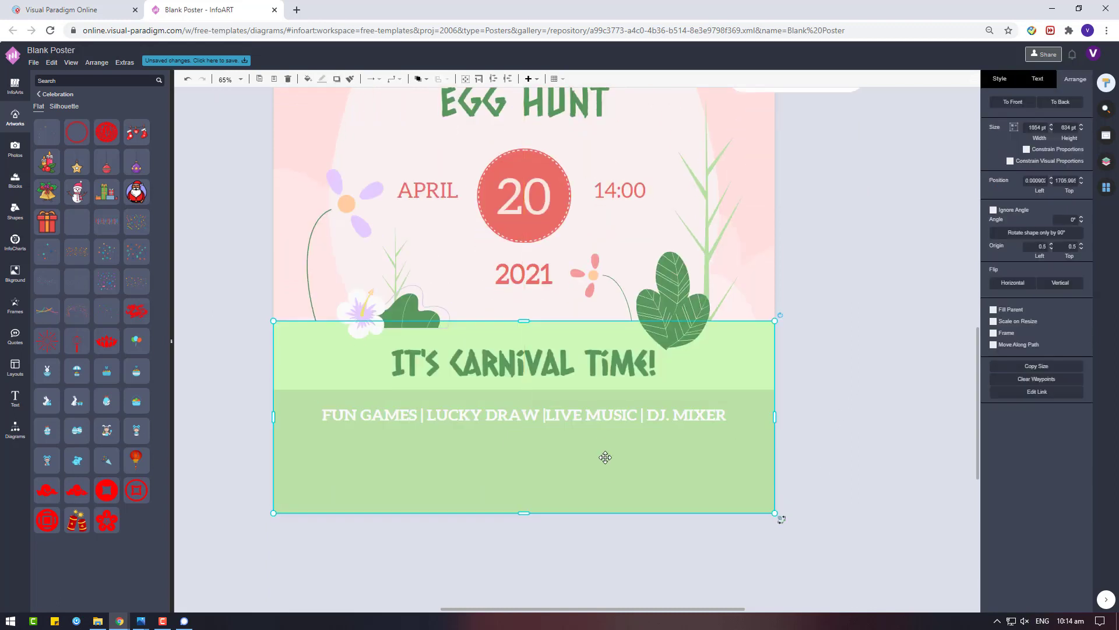
click(741, 373)
drag(818, 416, 1016, 467)
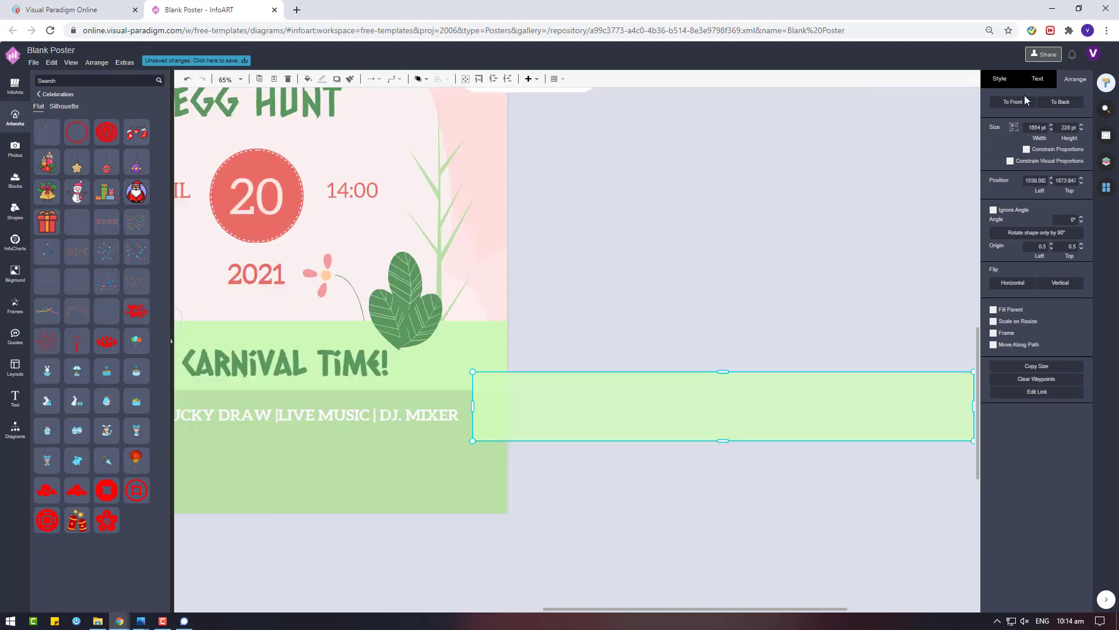
click(992, 79)
click(995, 117)
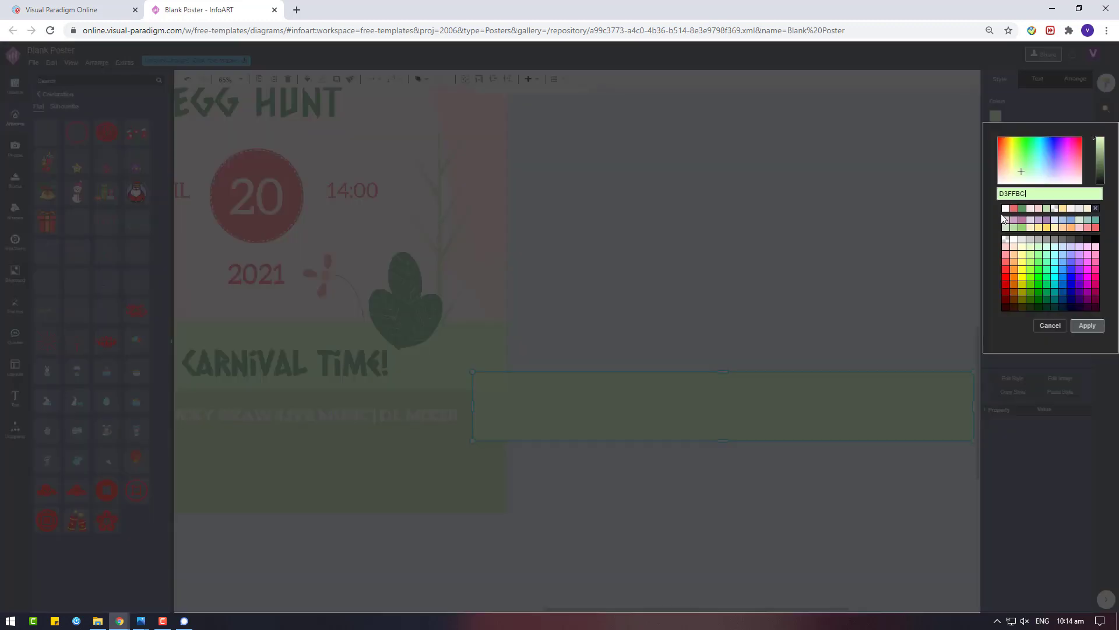
click(1022, 211)
click(1095, 167)
click(1086, 326)
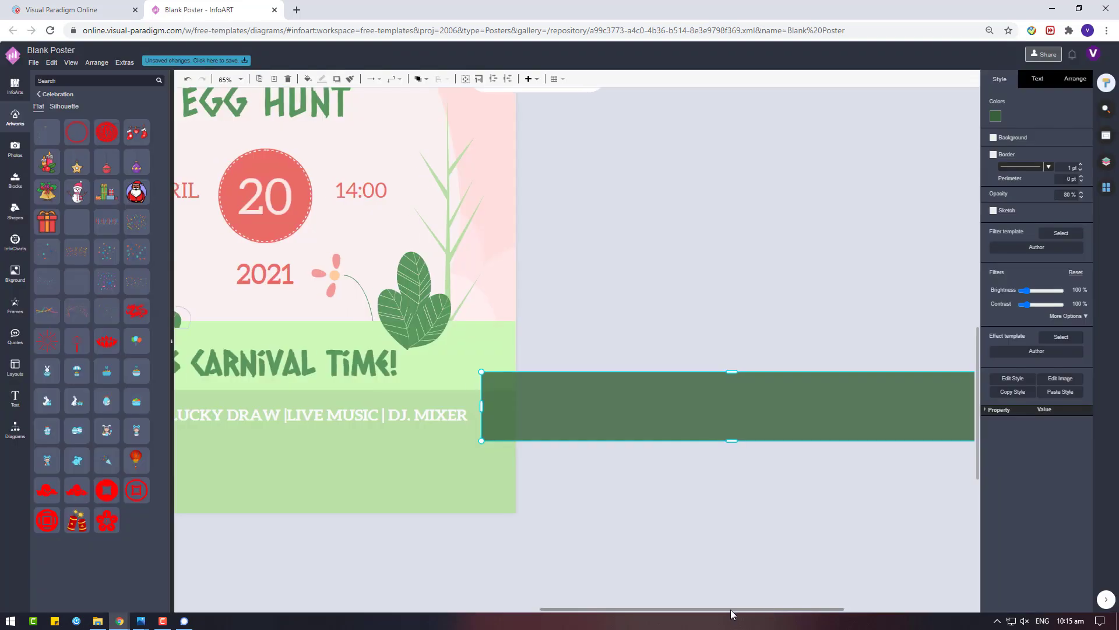
drag(584, 418, 374, 490)
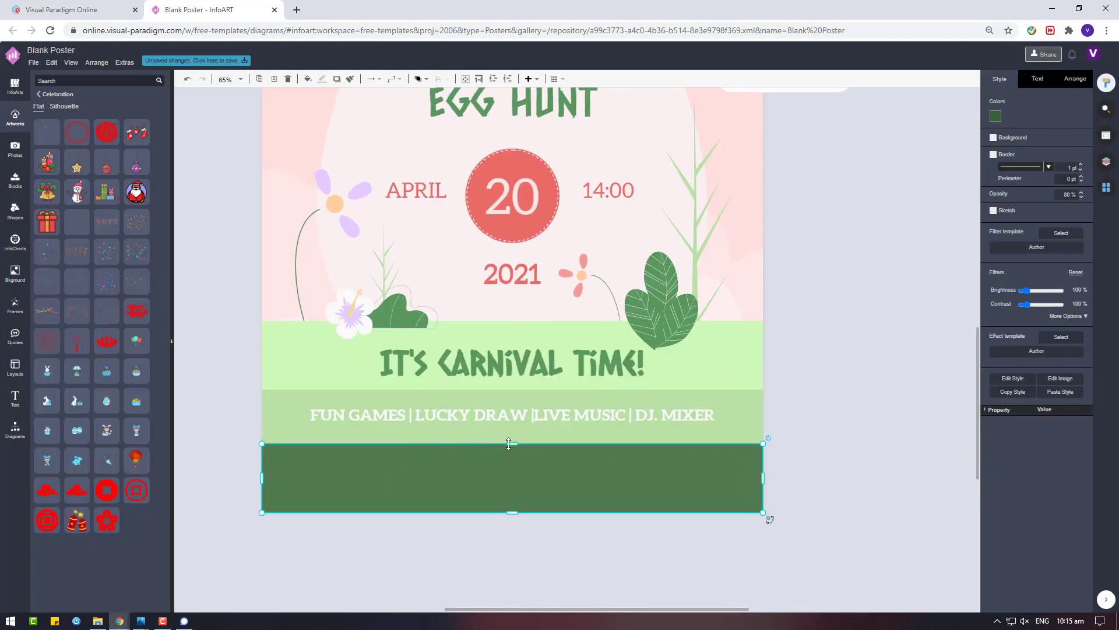
drag(511, 444, 502, 470)
click(842, 441)
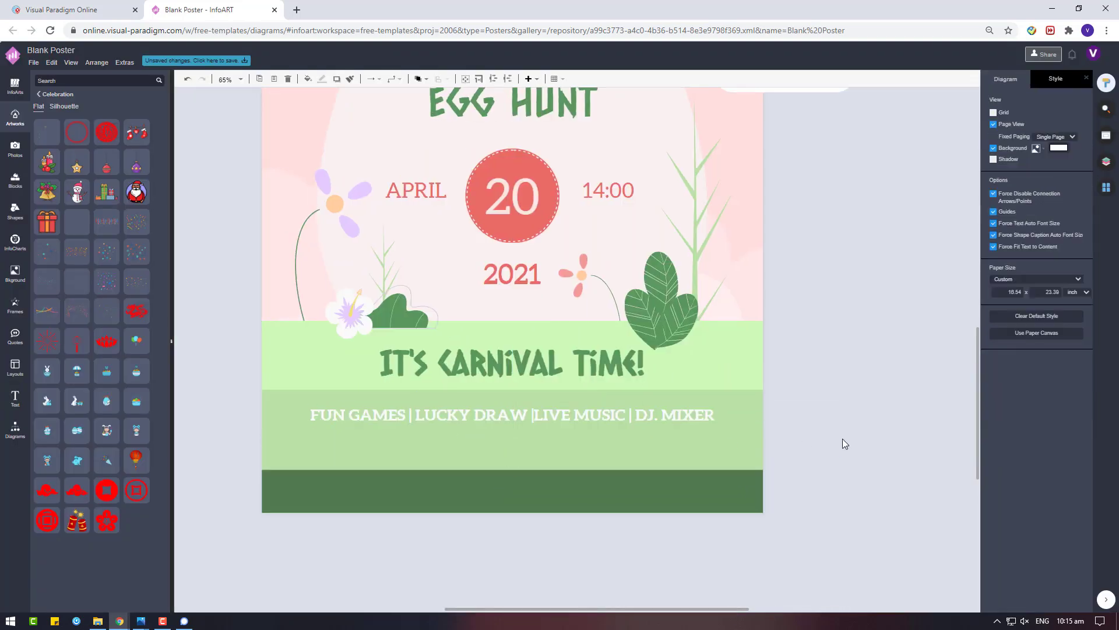
Copy the banner text onto the dark green strip and change it to GRAB YOUR TICKET NOW
click(570, 416)
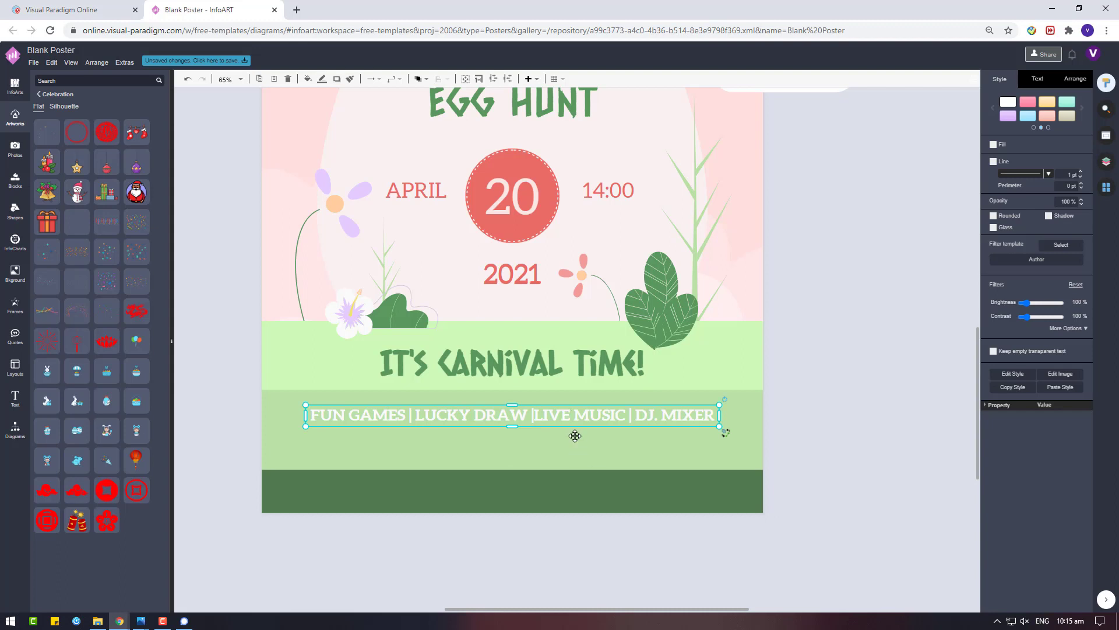
drag(593, 432, 599, 484)
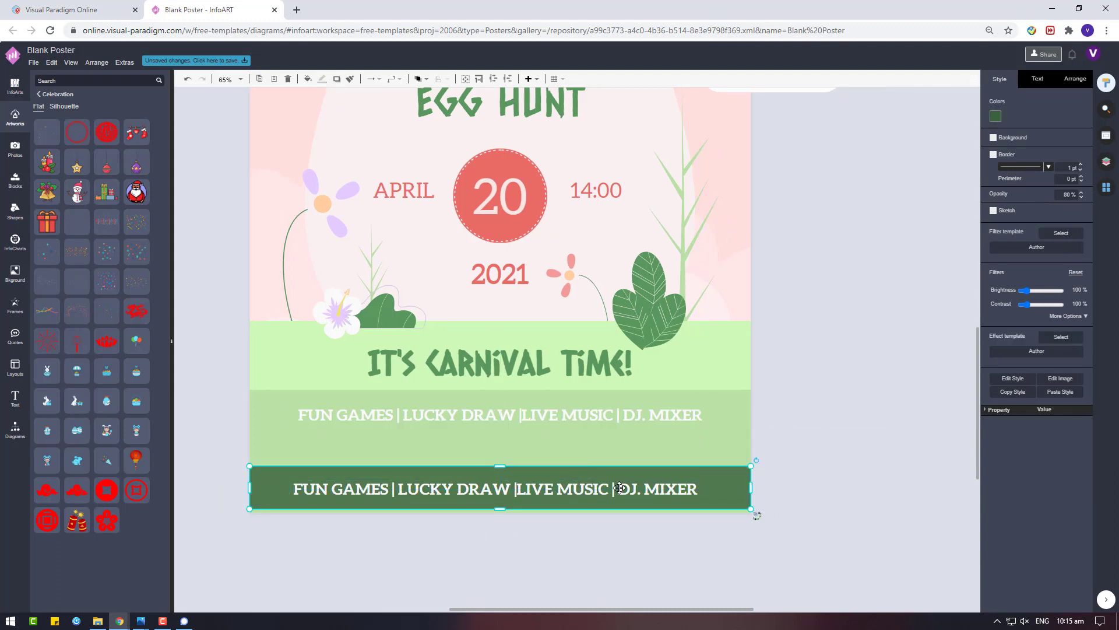
double_click(599, 484)
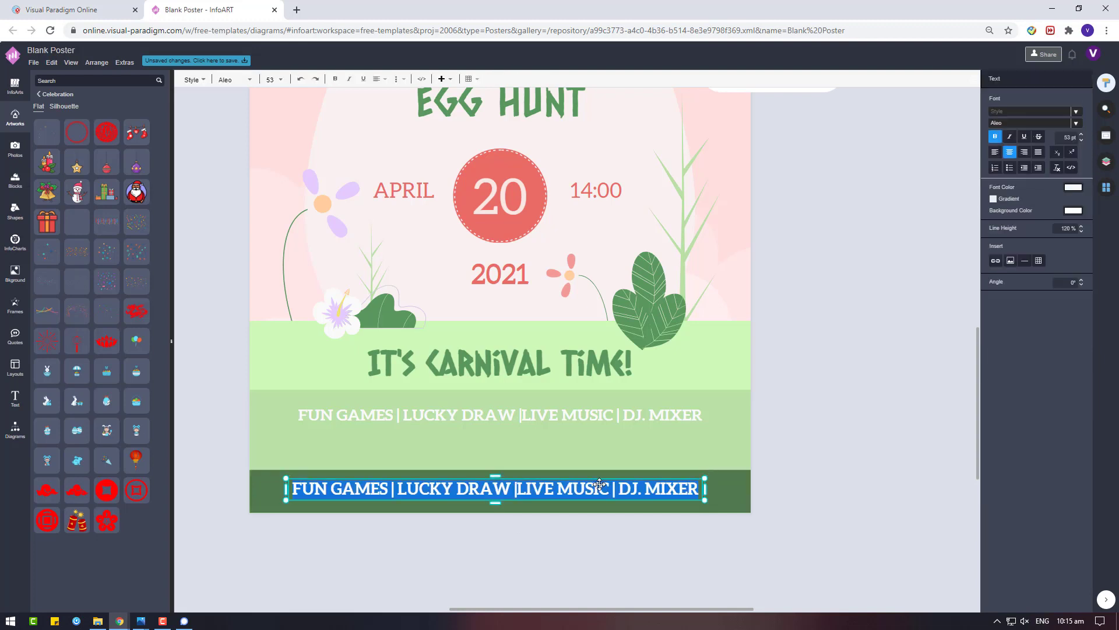
key(BackSpace)
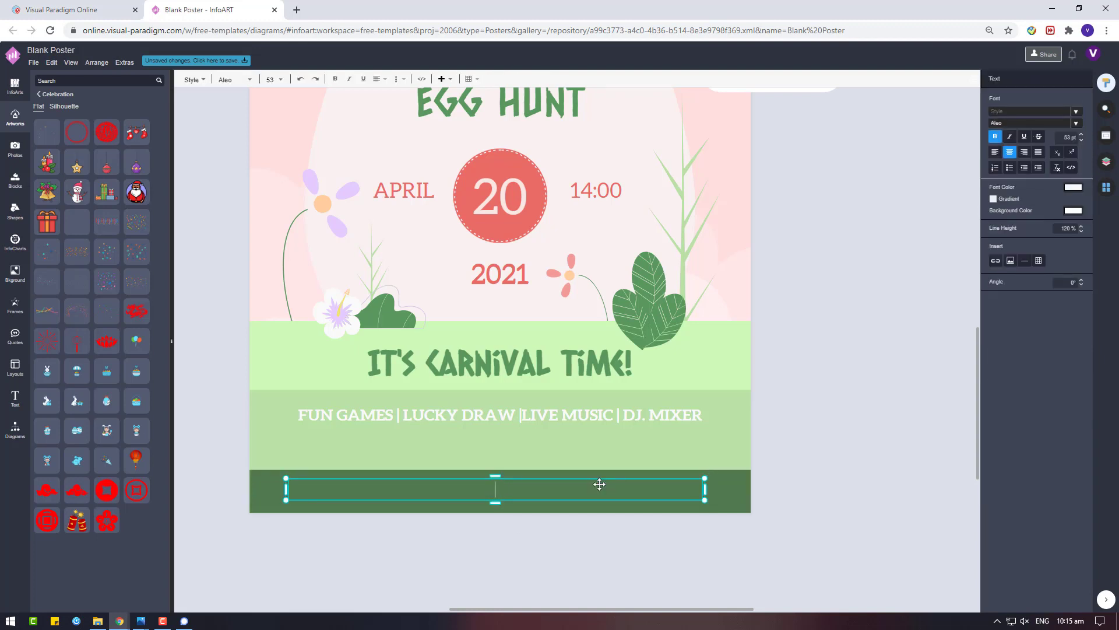
text(GRAB YOUR TICKET MO)
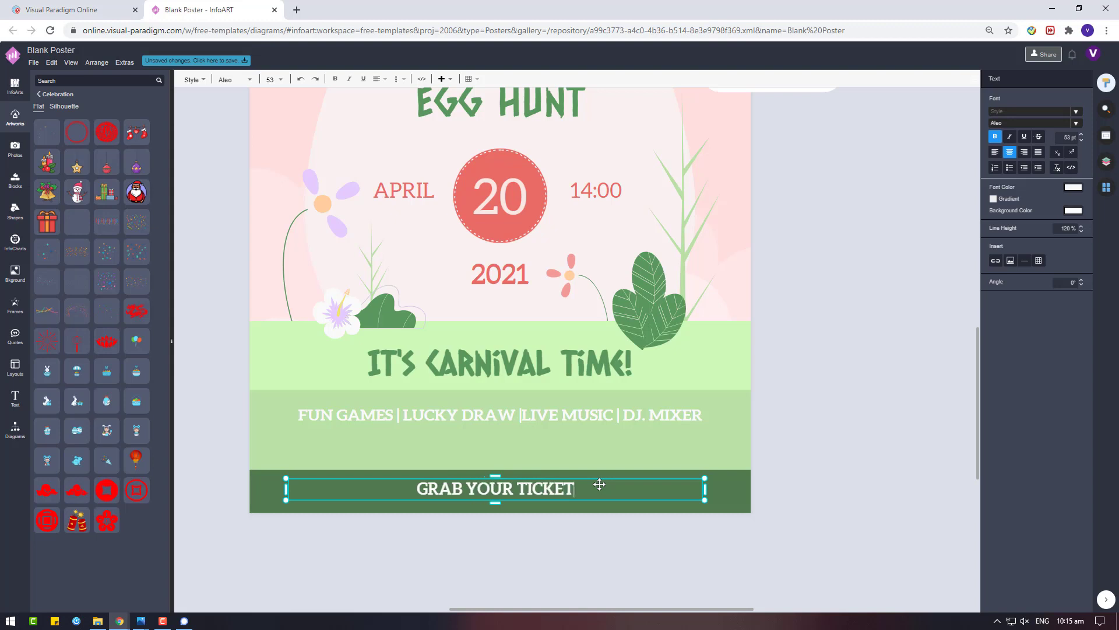
key(BackSpace)
key(BackSpace)
text(NOW)
click(722, 488)
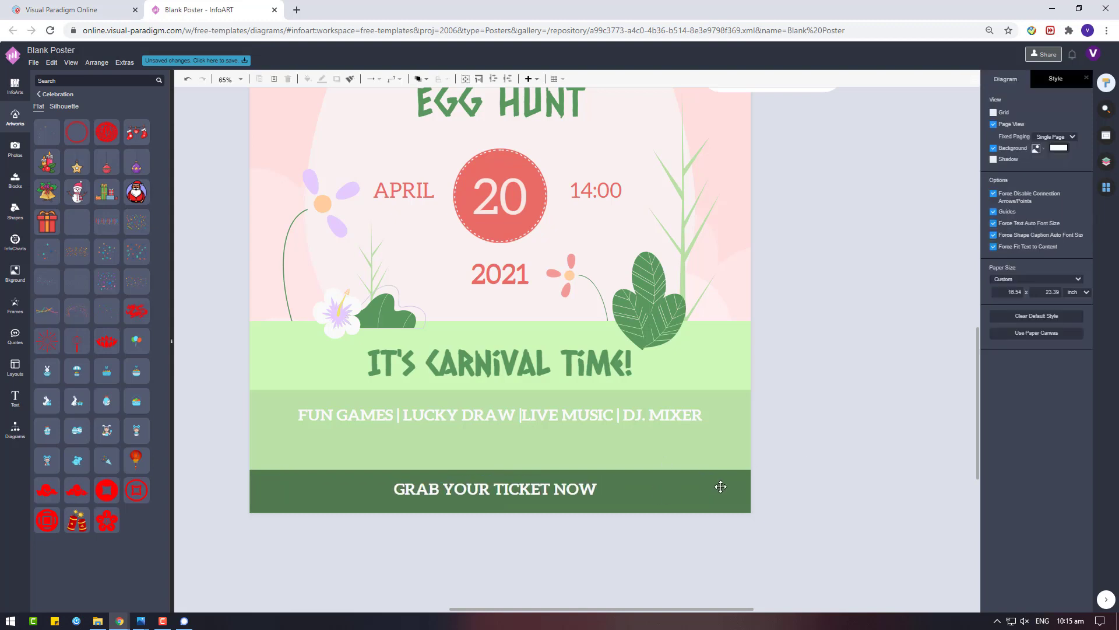
Make the dark green band taller, raise the caption within it, and duplicate the caption
drag(506, 472, 505, 447)
click(542, 489)
drag(542, 489, 539, 464)
key(ctrl+c)
key(ctrl+v)
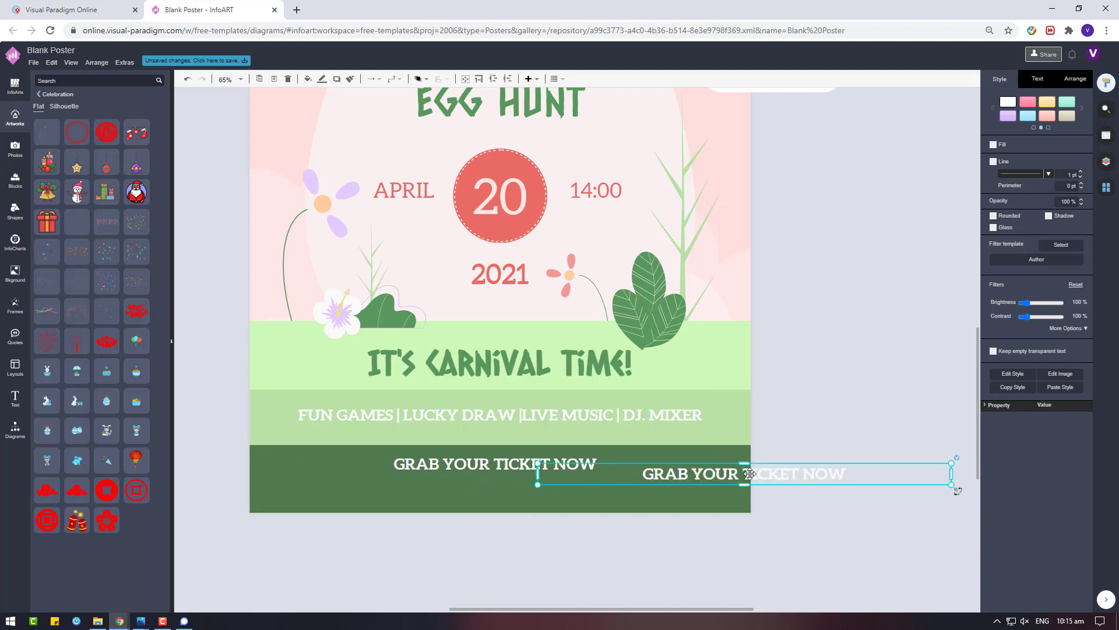
double_click(749, 474)
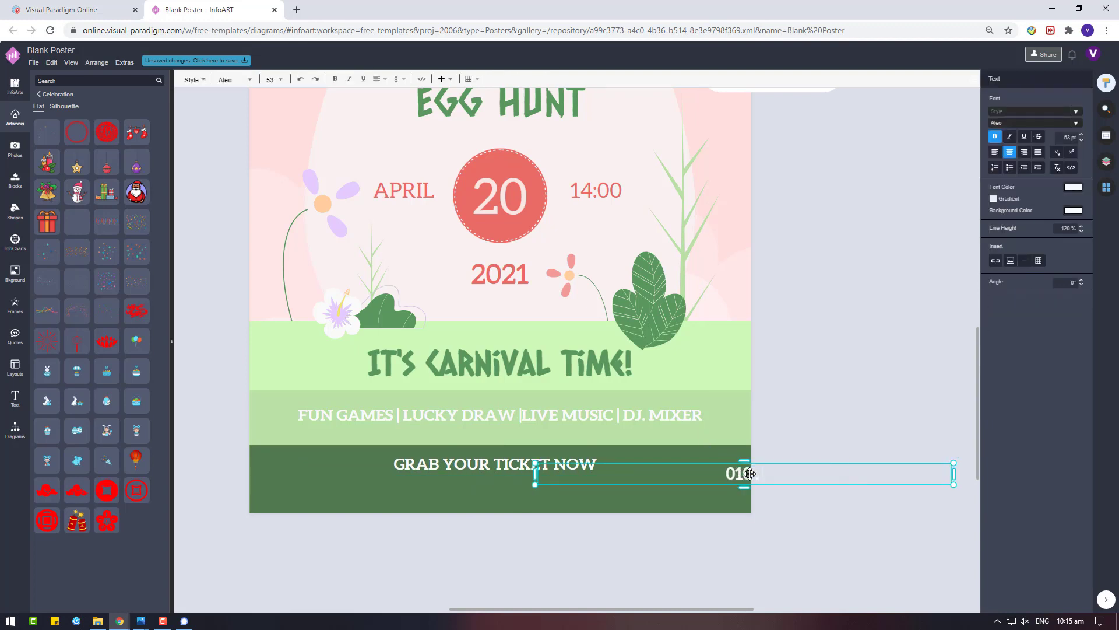
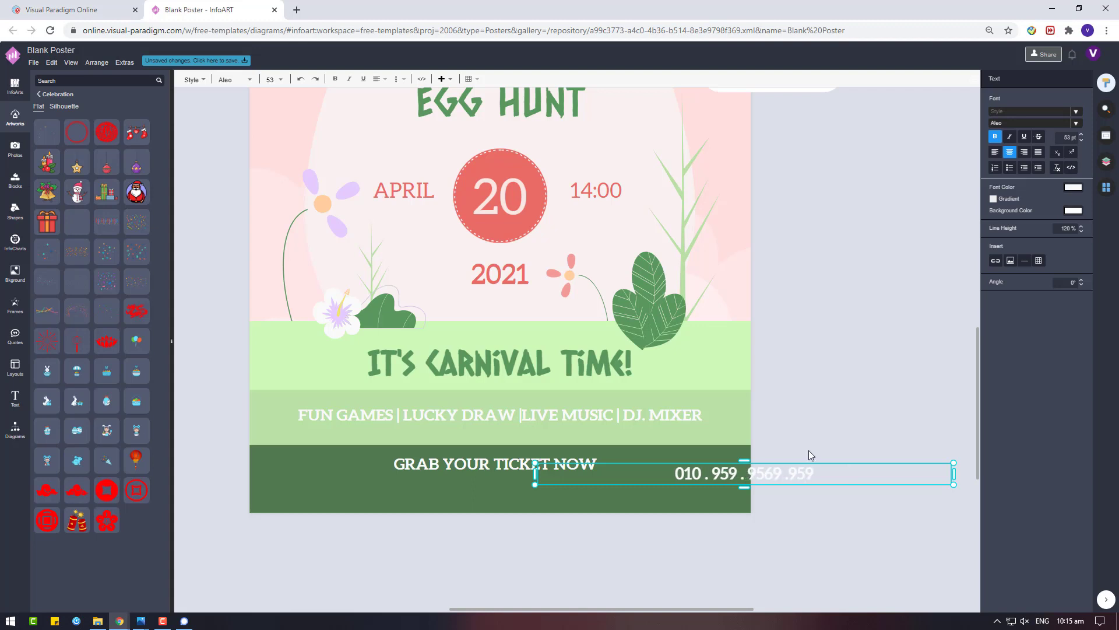
drag(809, 463, 564, 477)
double_click(541, 487)
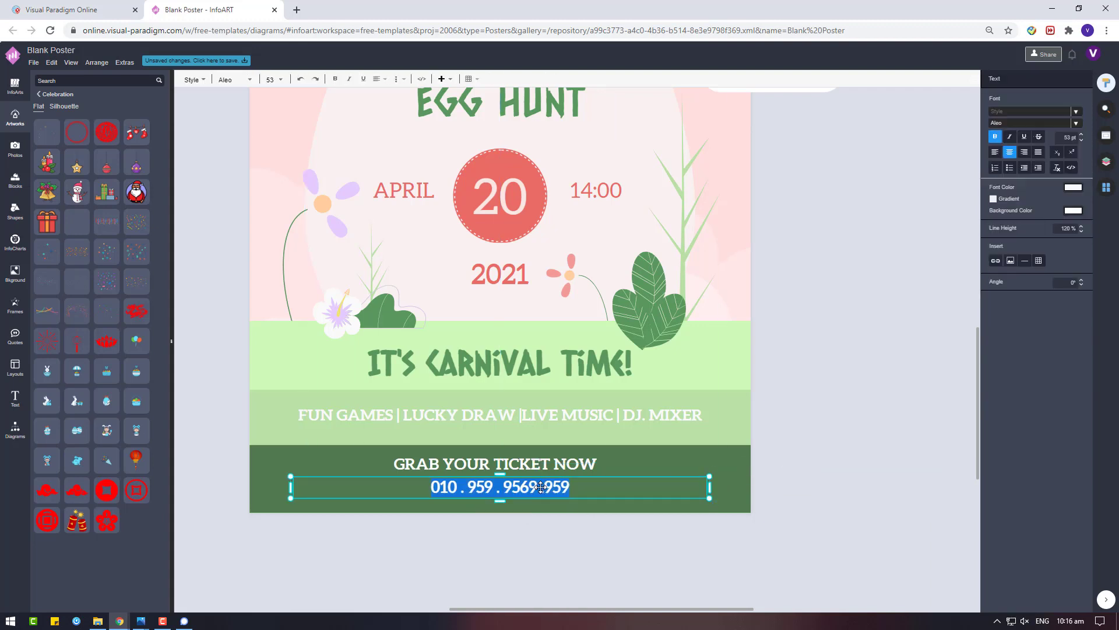
text(WWW.)
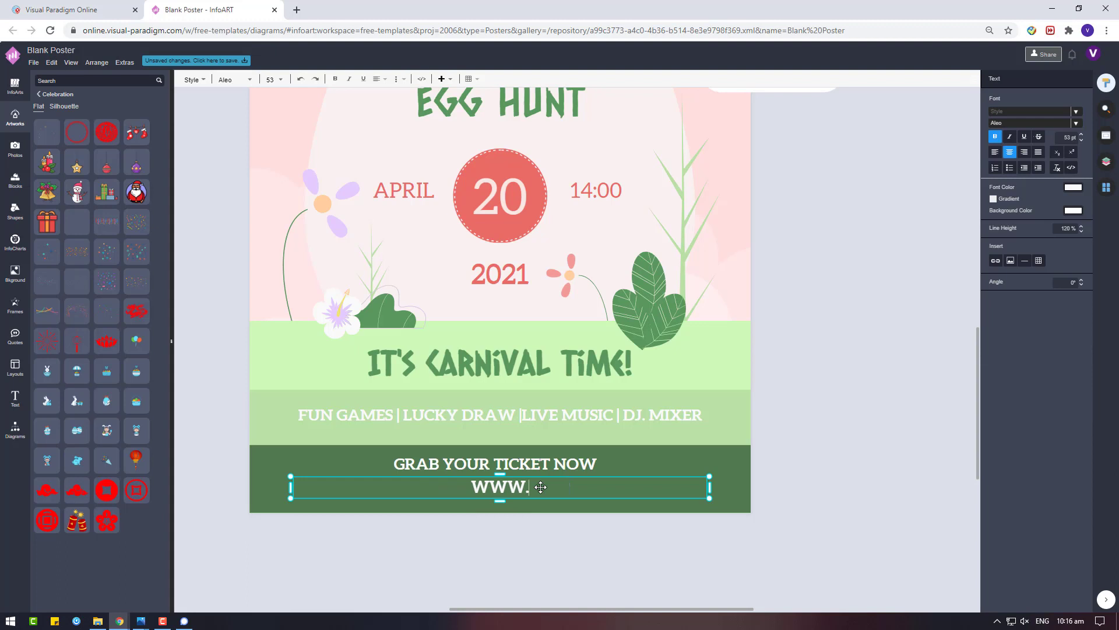
text(EGGCARNIVAL.COM)
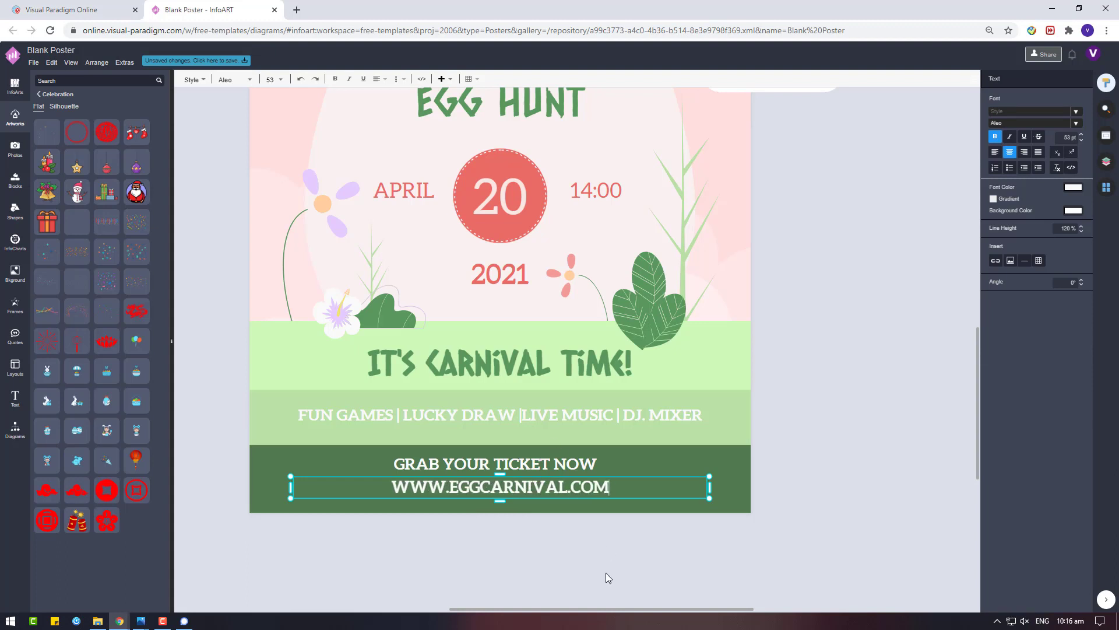
key(Escape)
Give the URL 20 pt light green text in a 600 pt-wide box, centred under the heading
click(1034, 82)
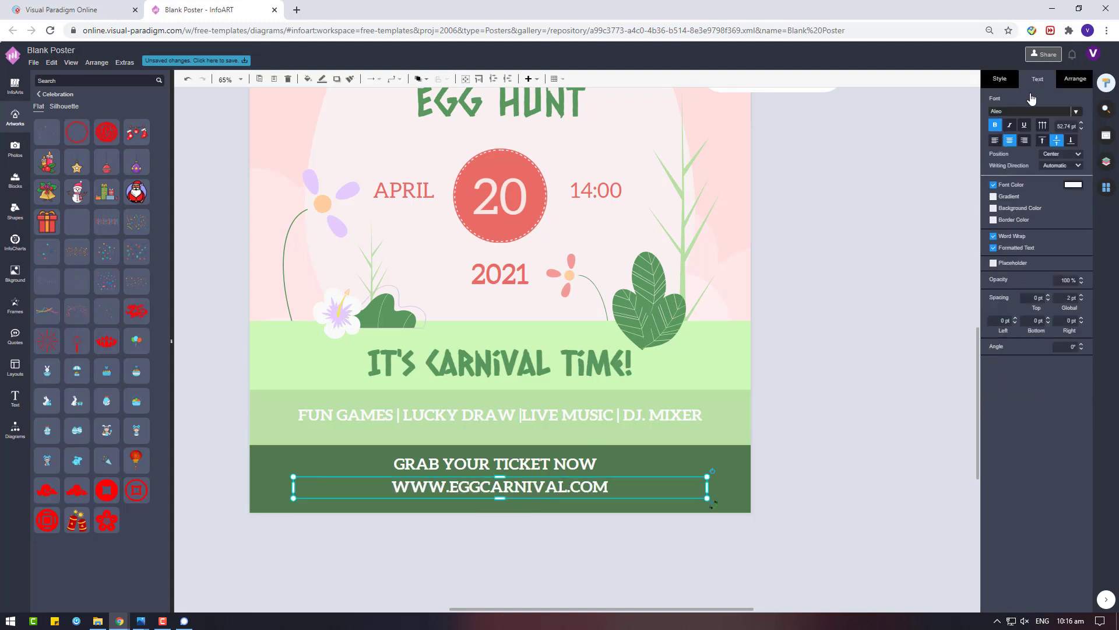
text(20)
key(Return)
click(1075, 79)
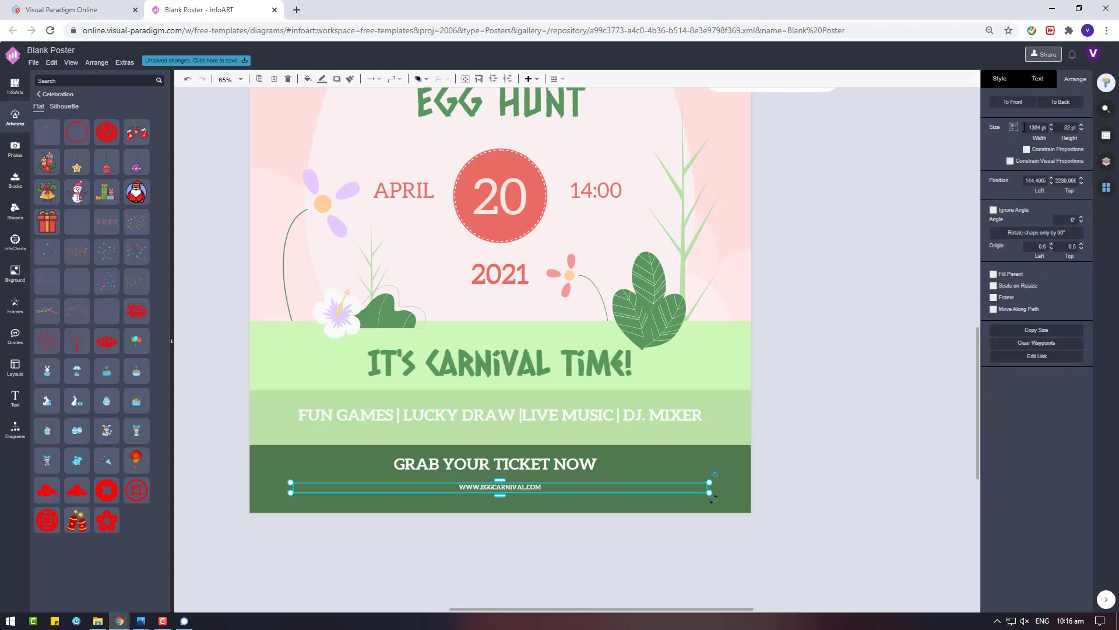
click(1035, 127)
text(600)
key(Return)
click(1036, 80)
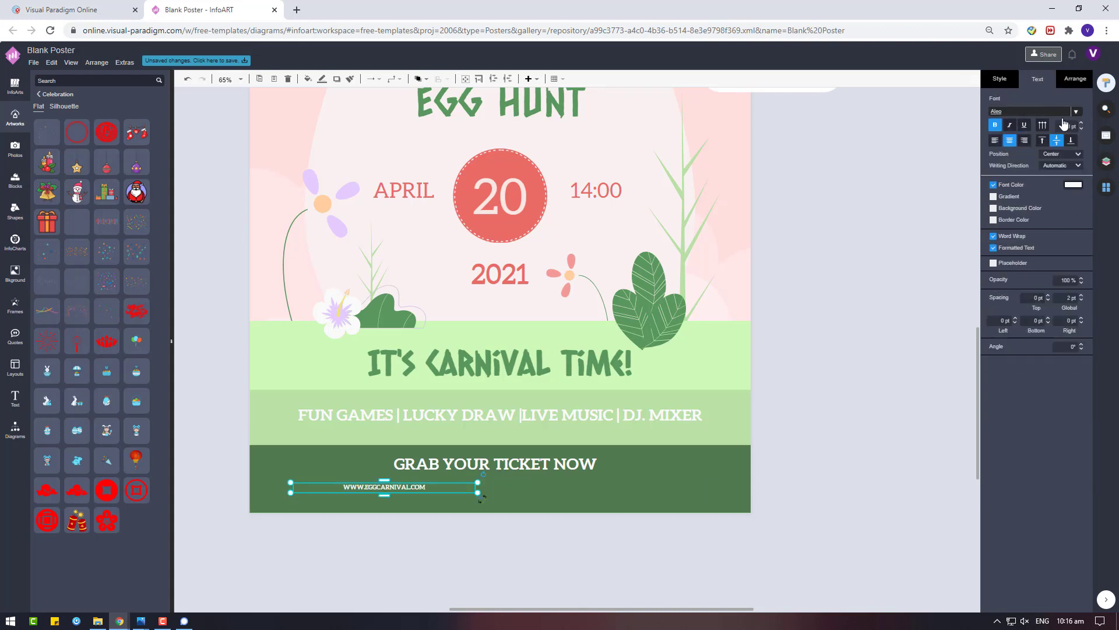
drag(439, 488, 545, 493)
click(1073, 185)
click(1053, 277)
click(1087, 394)
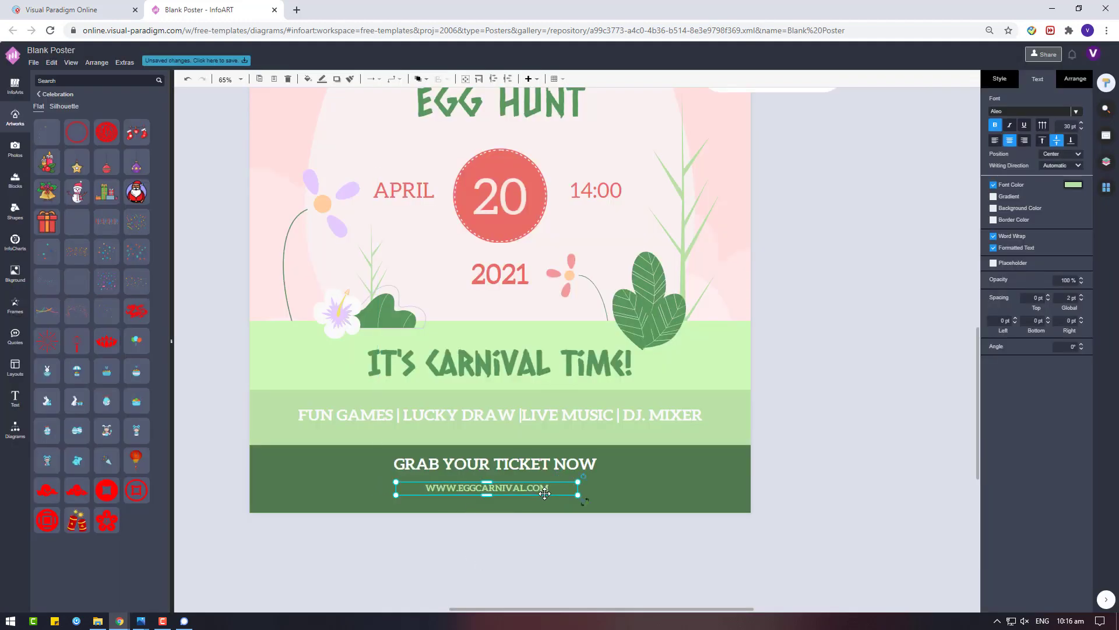
Centre-align the URL, GRAB YOUR TICKET NOW, FUN GAMES and IT'S CARNIVAL TIME! lines
shift+click(563, 464)
shift+click(560, 415)
shift+click(558, 356)
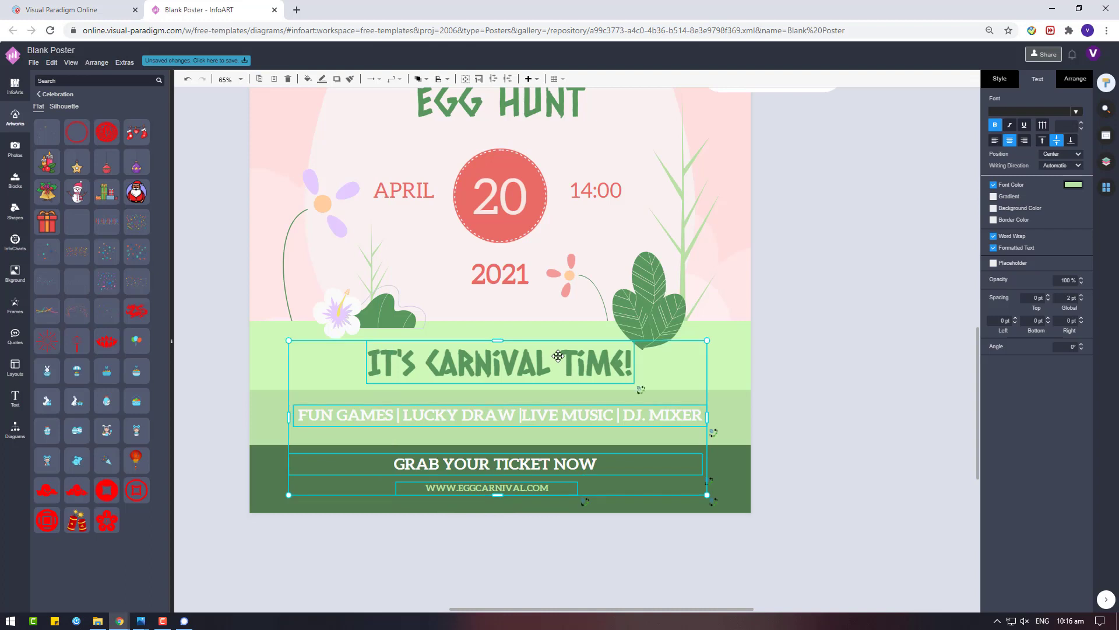
click(1081, 84)
click(1010, 318)
drag(536, 371, 549, 371)
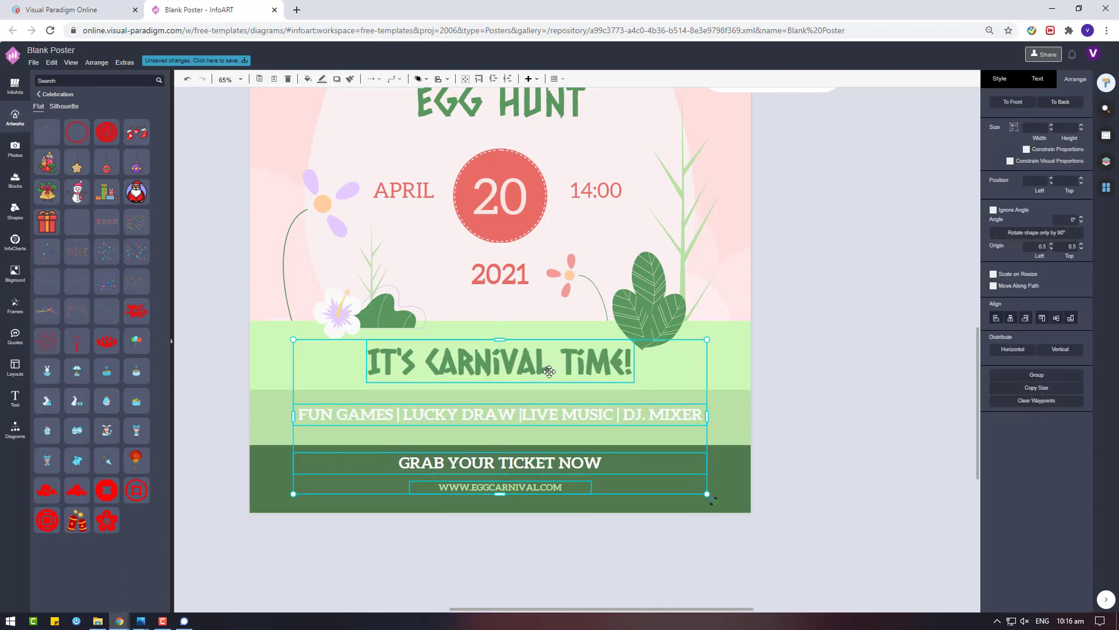
click(671, 483)
scroll(670, 482, down, 4)
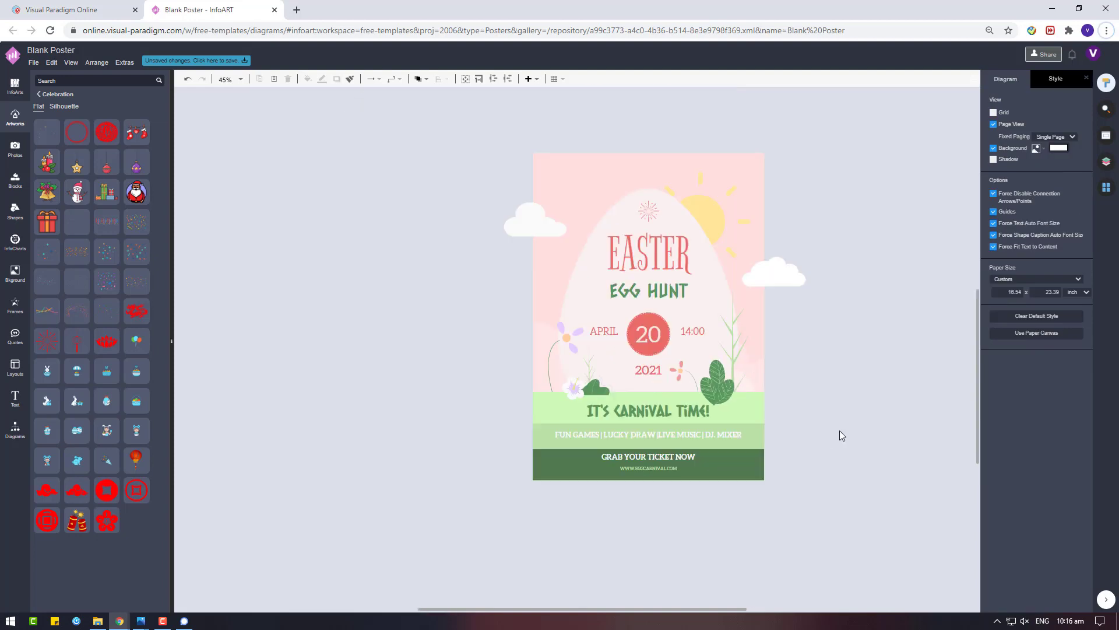
Recolour the small firework above the EASTER title to pale yellow FFE599
scroll(900, 443, up, 2)
key(Tab)
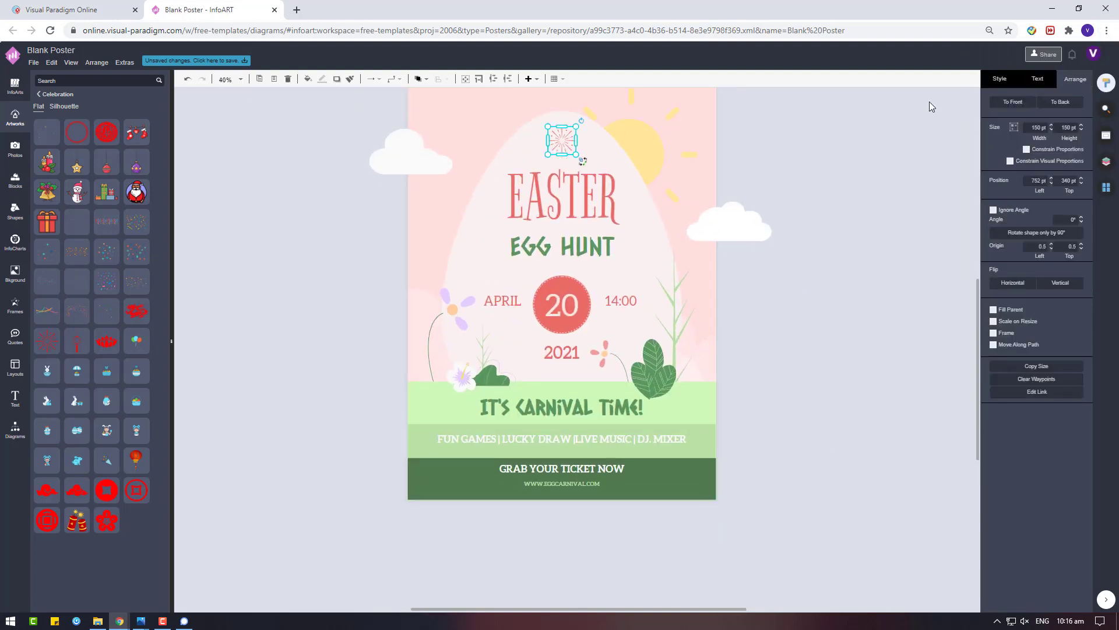
click(988, 87)
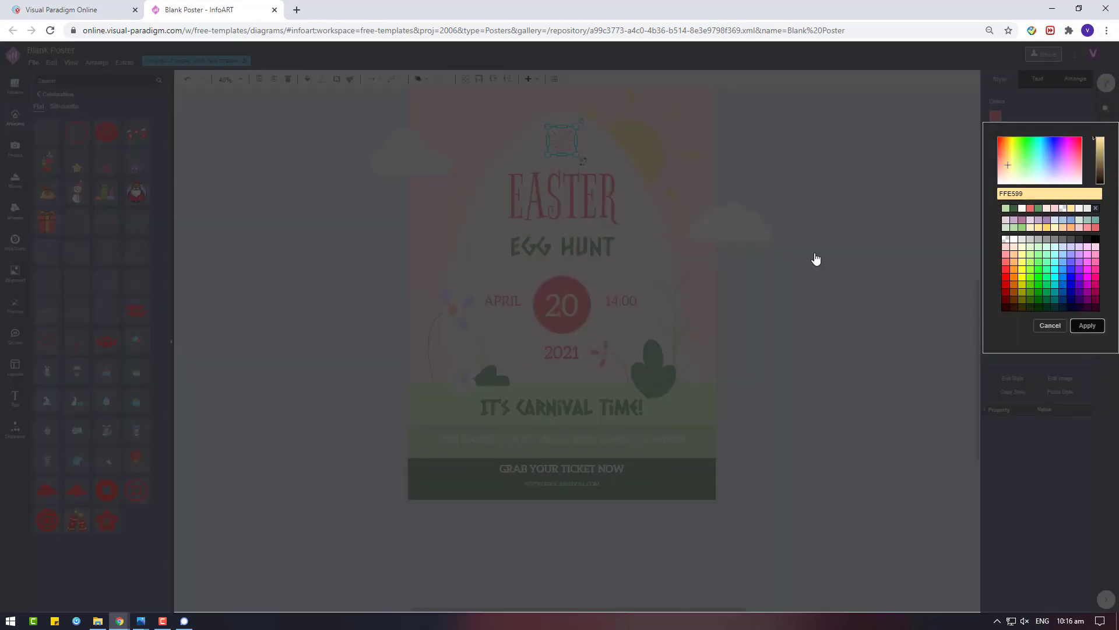
click(814, 257)
Check the sun decoration, the EASTER title and the FUN GAMES line on the poster
scroll(810, 245, up, 2)
click(637, 212)
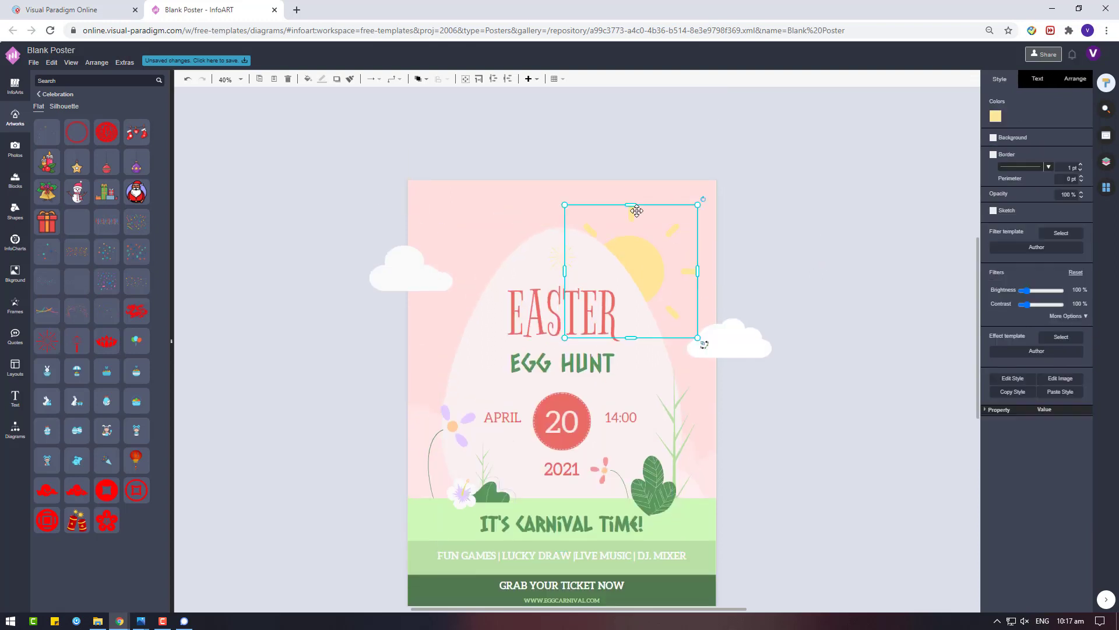
click(767, 320)
scroll(767, 320, down, 2)
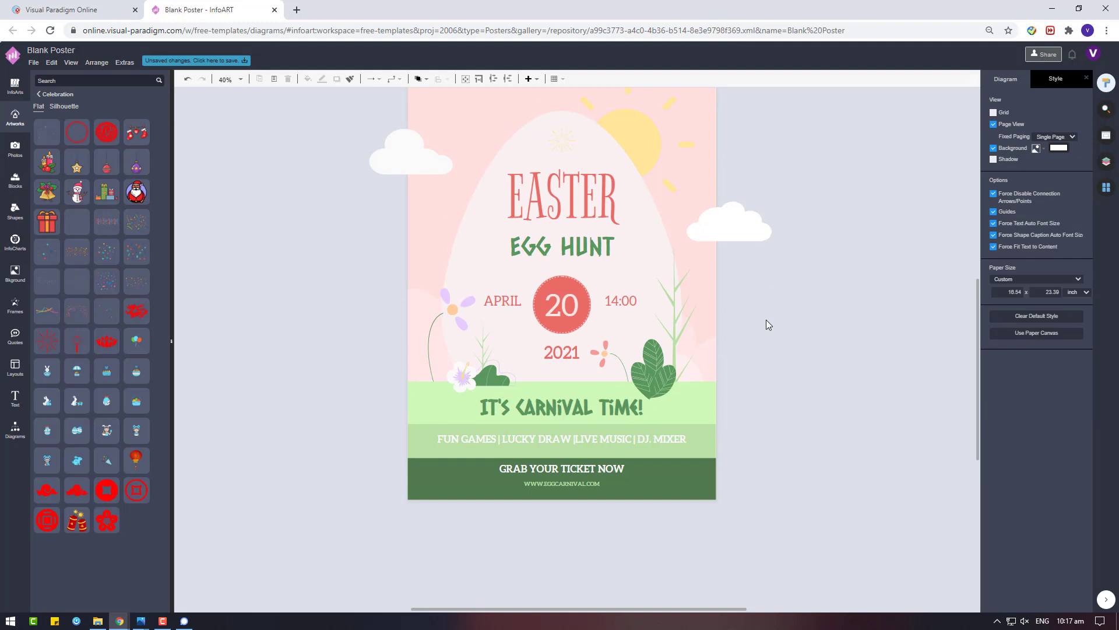
click(550, 236)
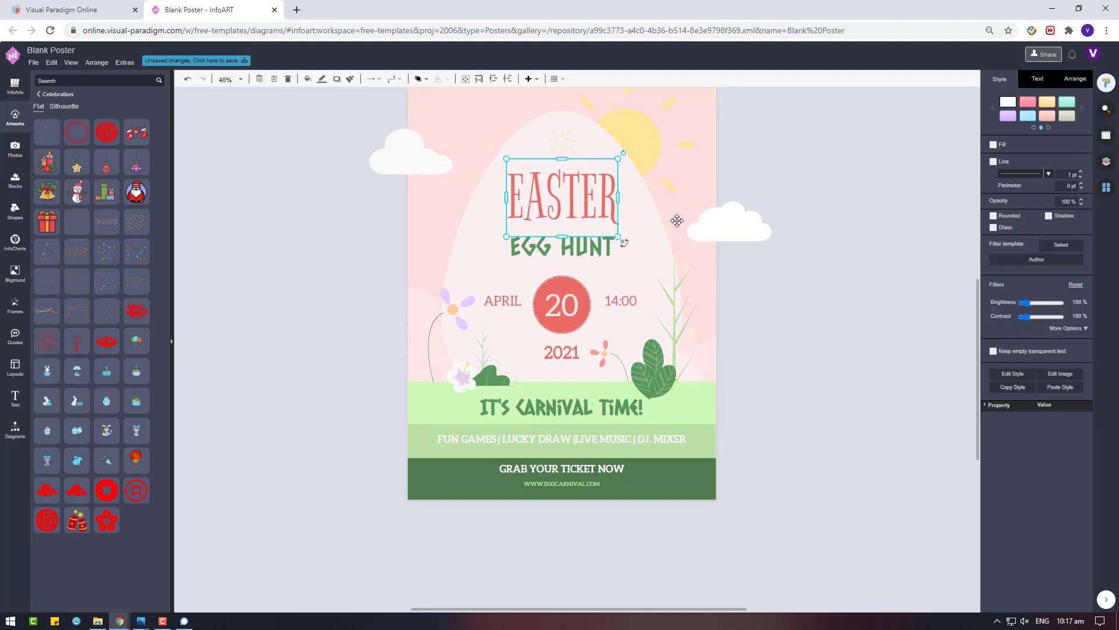
double_click(626, 443)
click(573, 443)
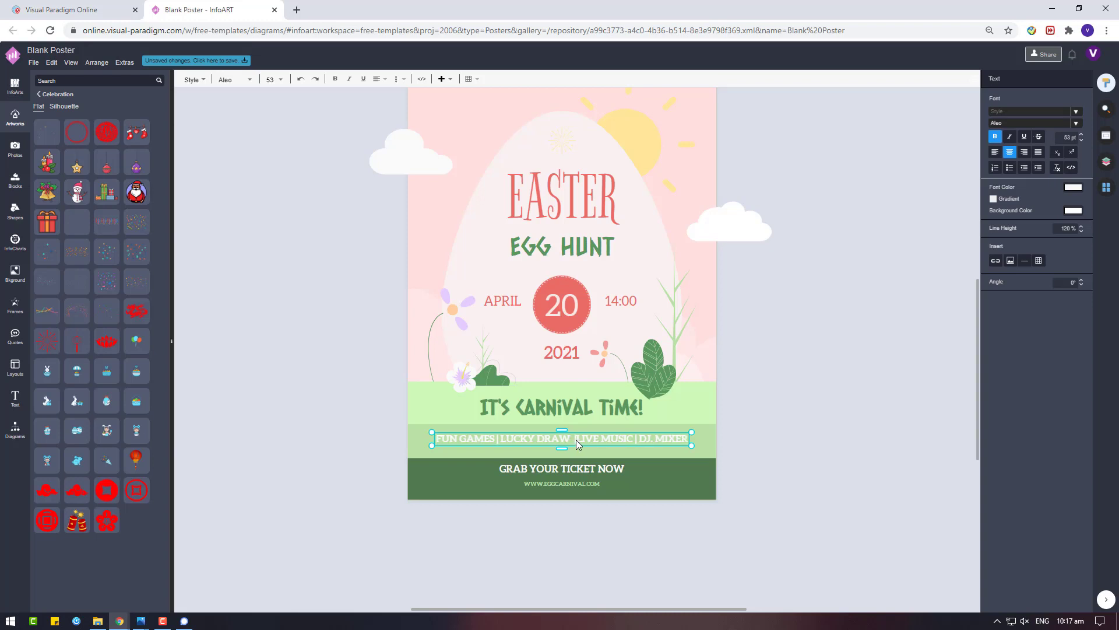
Finish editing FUN GAMES and select the IT'S CARNIVAL TIME! title
click(848, 468)
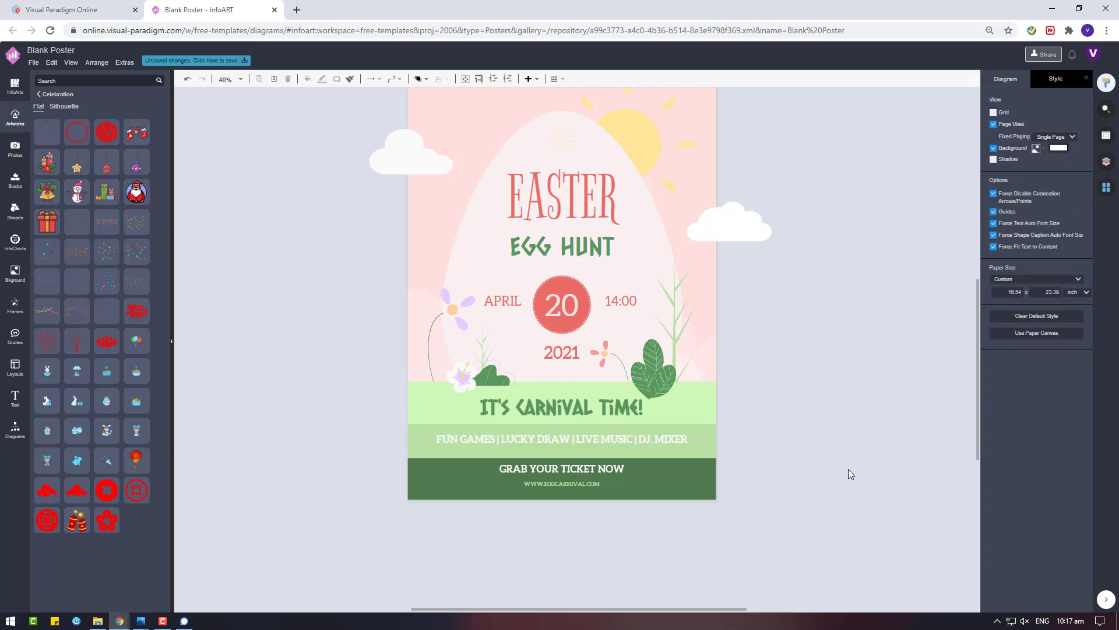
click(623, 438)
click(740, 548)
scroll(740, 547, up, 3)
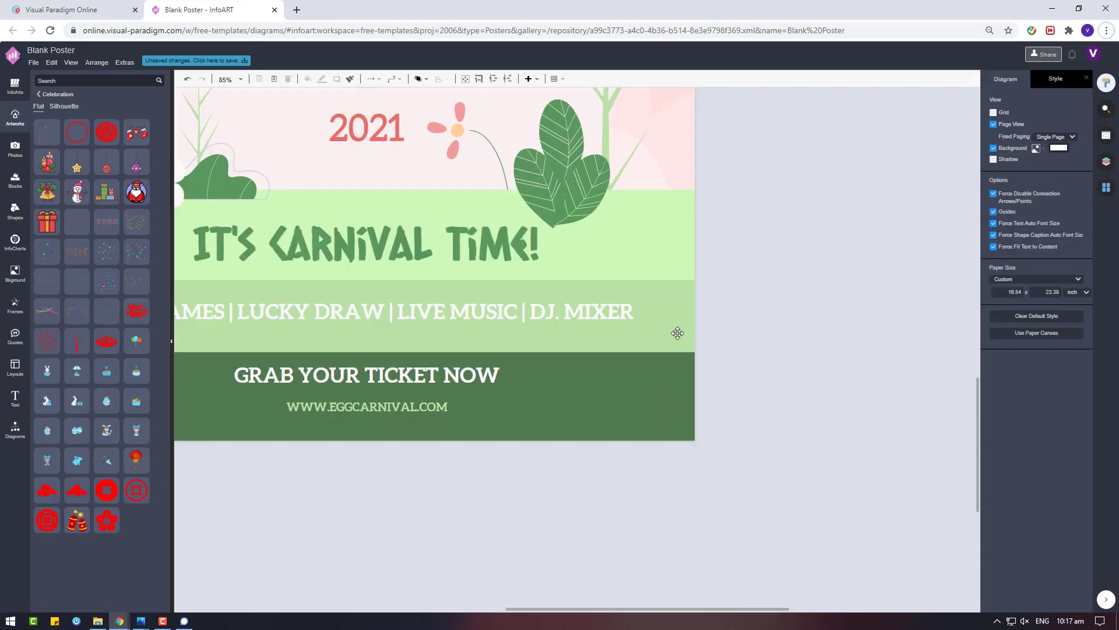
scroll(677, 332, down, 4)
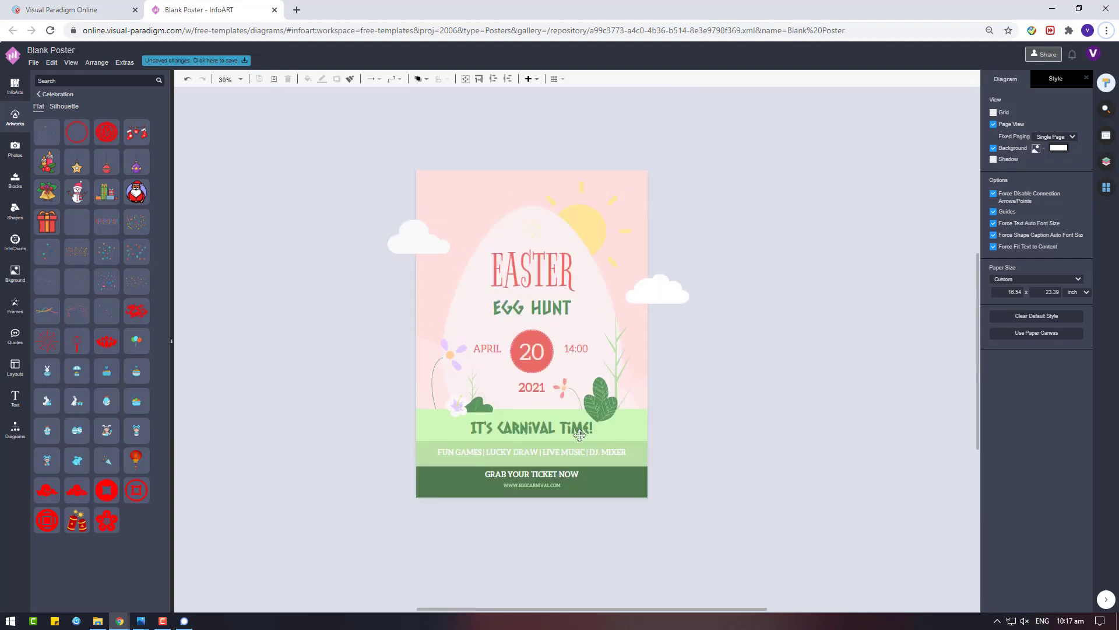
click(579, 435)
Drag the ACT NOW! text effect from the Text library onto the canvas
click(15, 398)
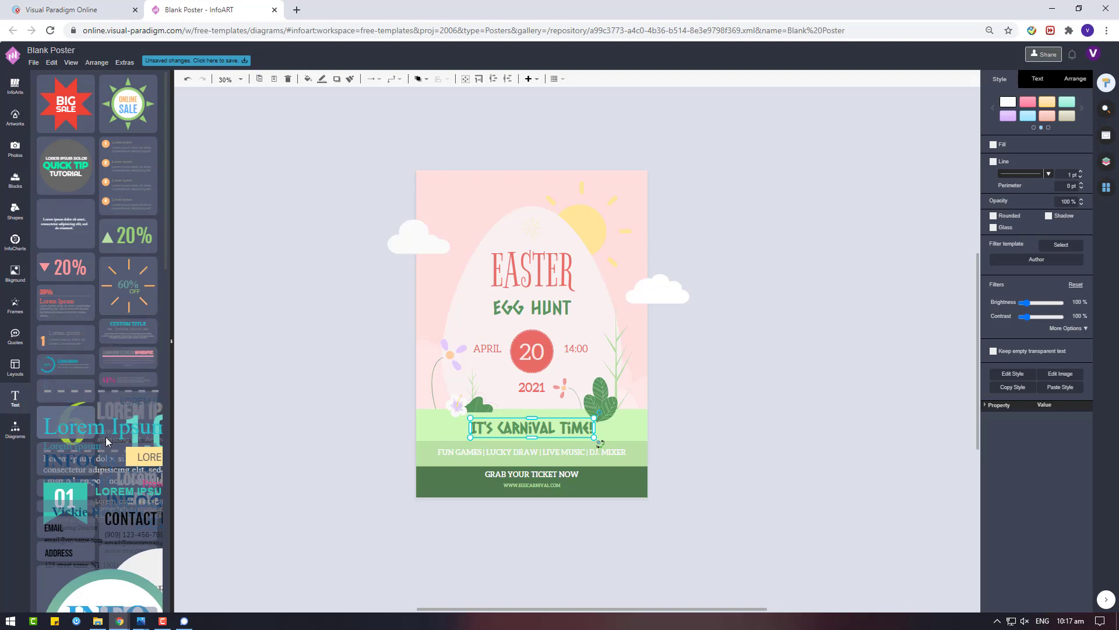
scroll(106, 436, down, 10)
scroll(106, 436, down, 3)
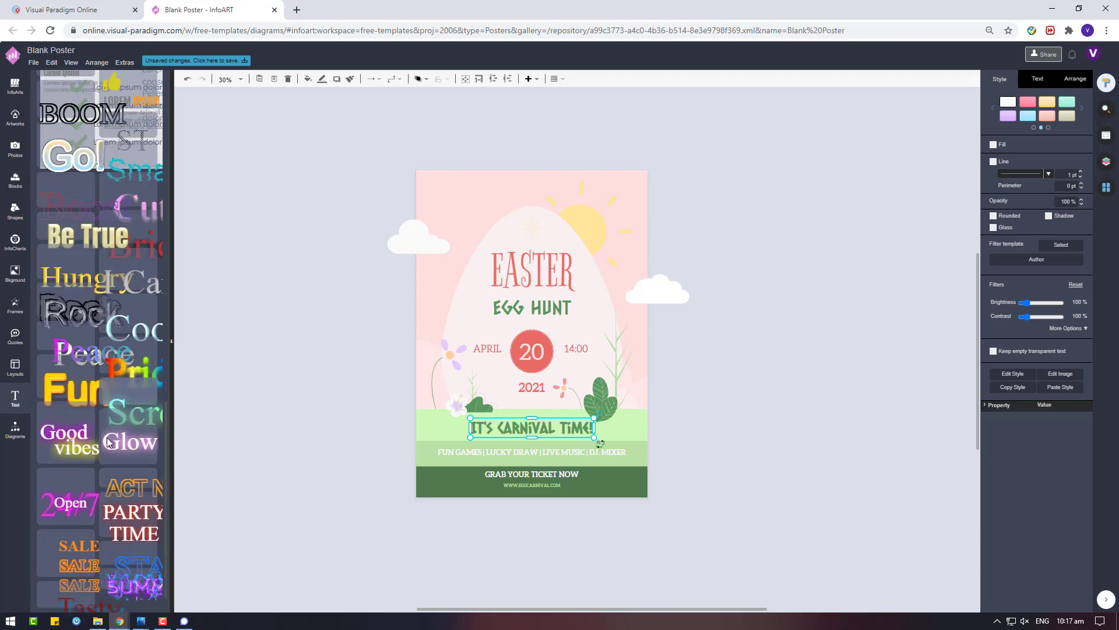
drag(133, 489, 856, 384)
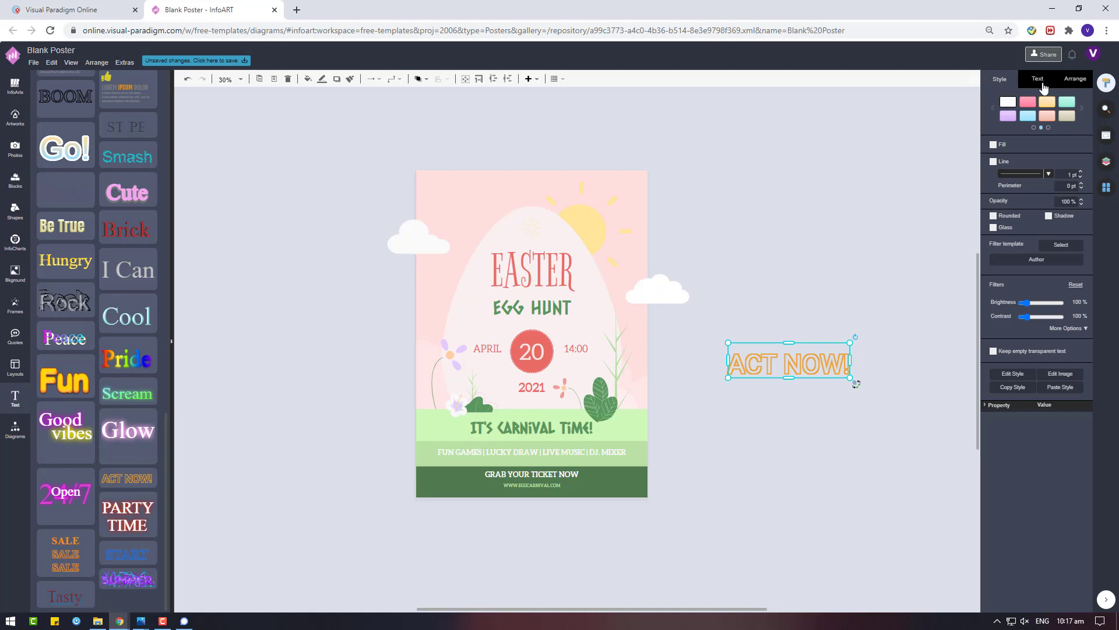
Change the ACT NOW! text effect's font to Caesar Dressing
click(1038, 80)
click(1016, 111)
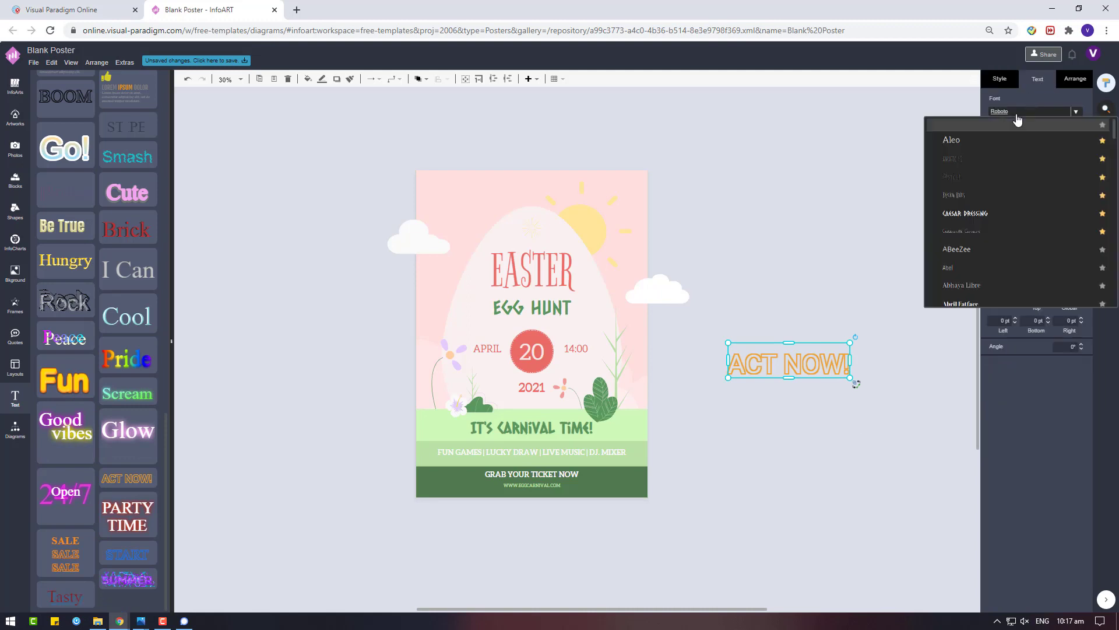
click(972, 214)
Copy the EGG HUNT wording and replace the ACT NOW! text with it
click(536, 300)
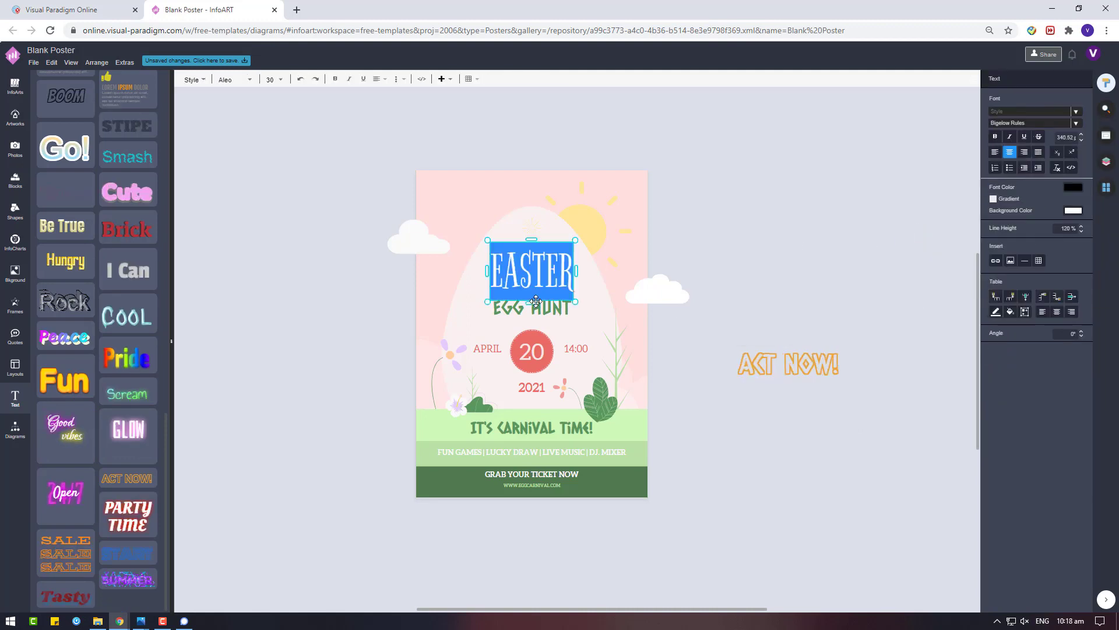
click(536, 301)
double_click(536, 301)
key(ctrl+c)
click(790, 362)
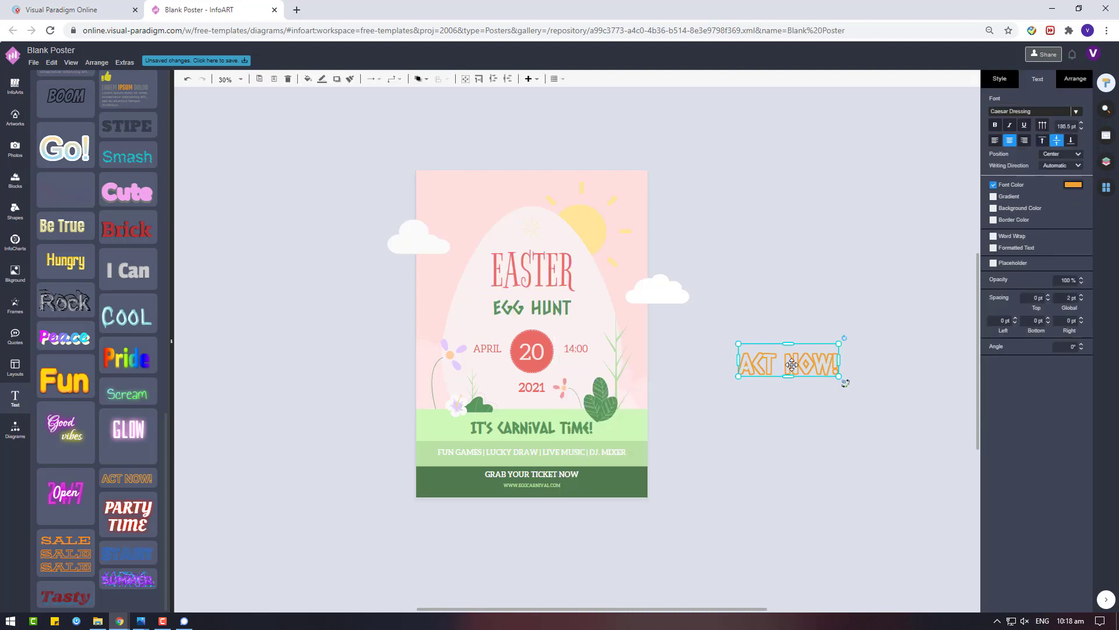
double_click(790, 363)
right_click(792, 363)
click(816, 425)
click(820, 268)
Make the new EGG HUNT text green, move it under EASTER, and delete the leftover copy
click(817, 355)
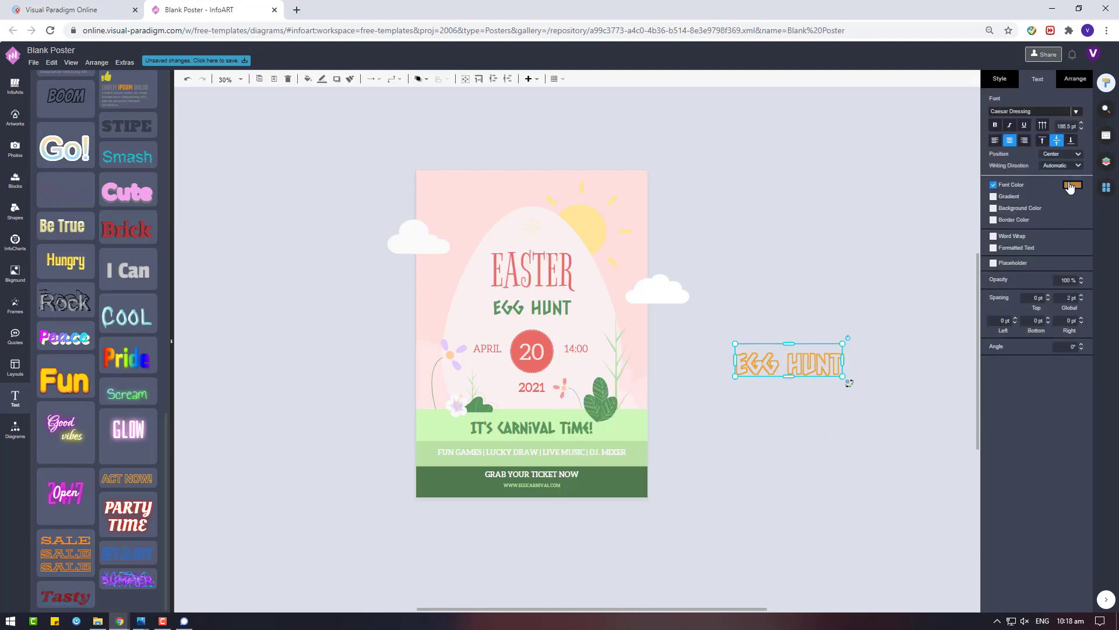
click(1073, 185)
click(1092, 399)
drag(842, 349, 553, 304)
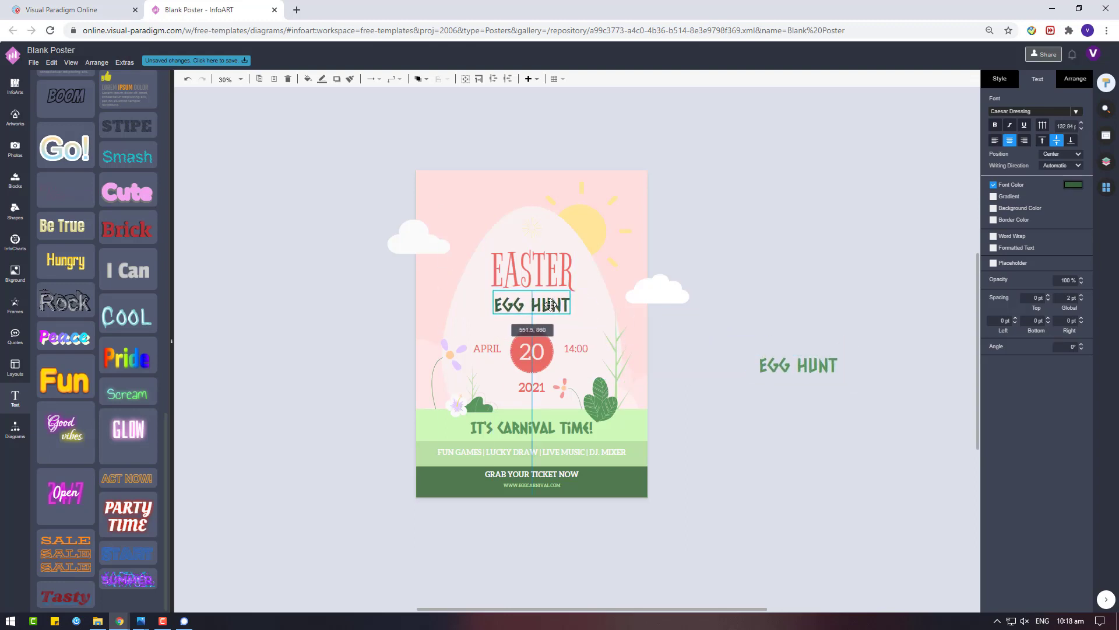
click(1069, 187)
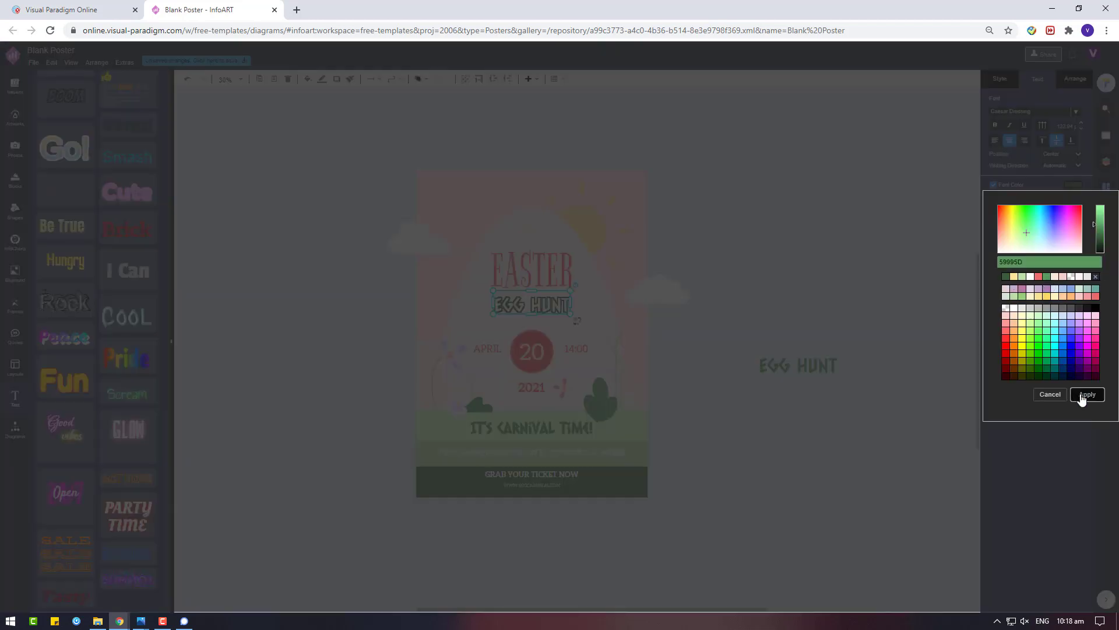
click(1088, 394)
click(760, 275)
drag(951, 416, 725, 289)
key(Delete)
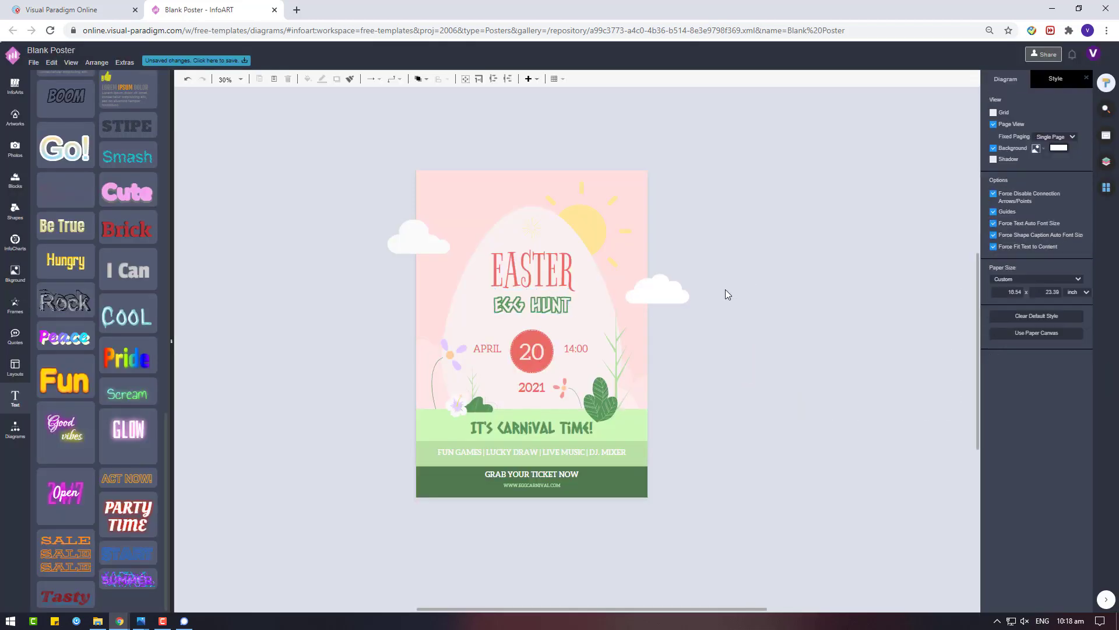
click(548, 270)
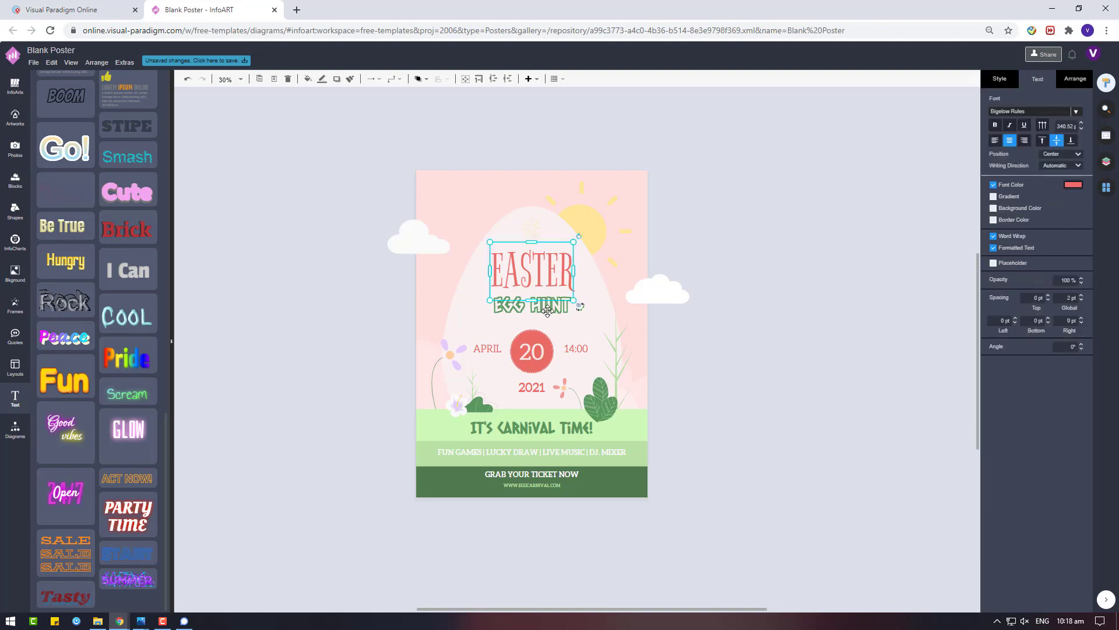
shift+click(545, 306)
shift+click(530, 352)
shift+click(531, 387)
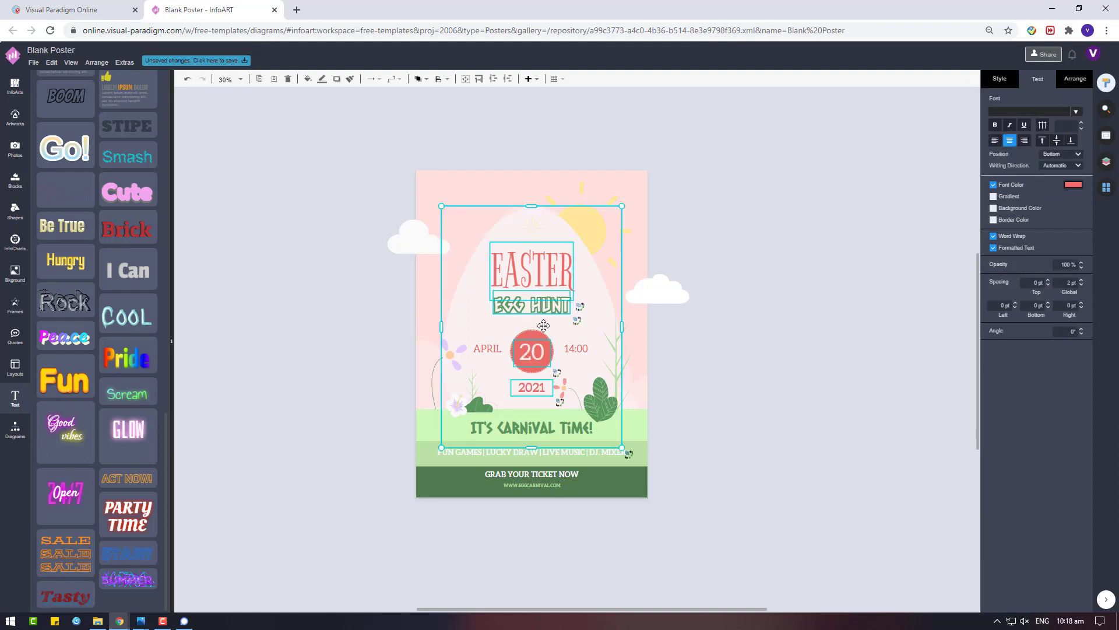
shift+click(546, 424)
shift+click(546, 453)
shift+click(542, 473)
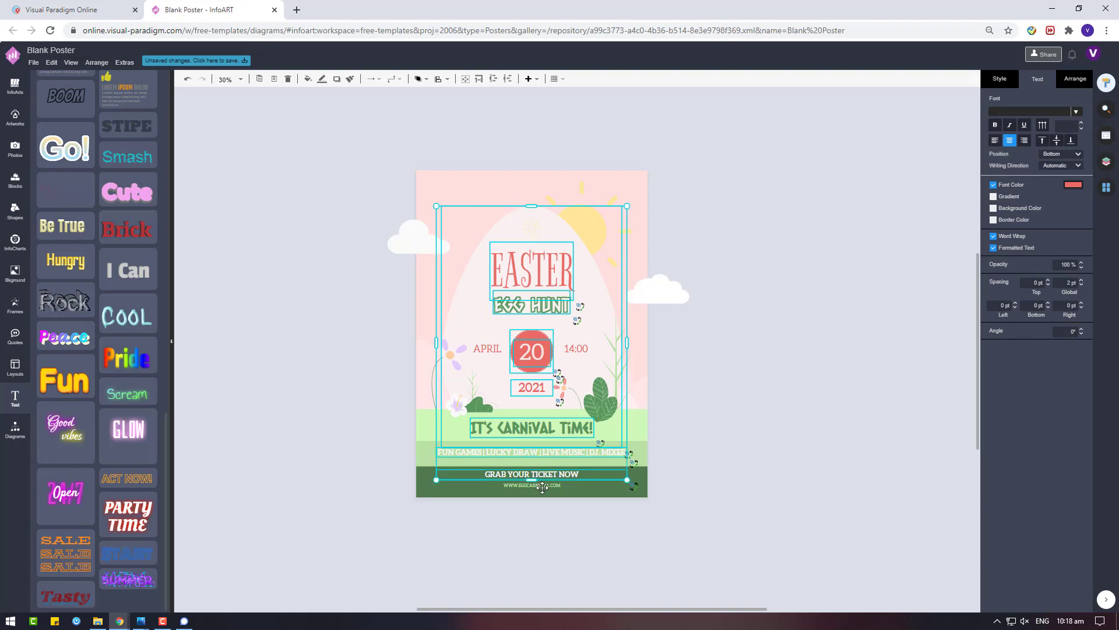
shift+click(542, 485)
click(1074, 83)
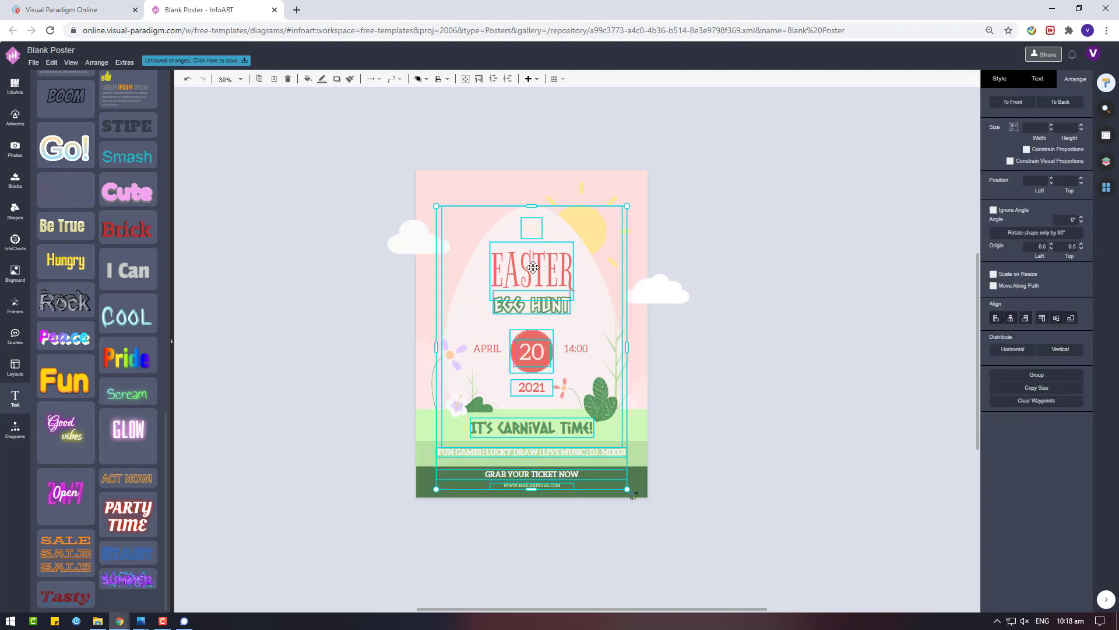
drag(534, 267, 535, 266)
click(735, 288)
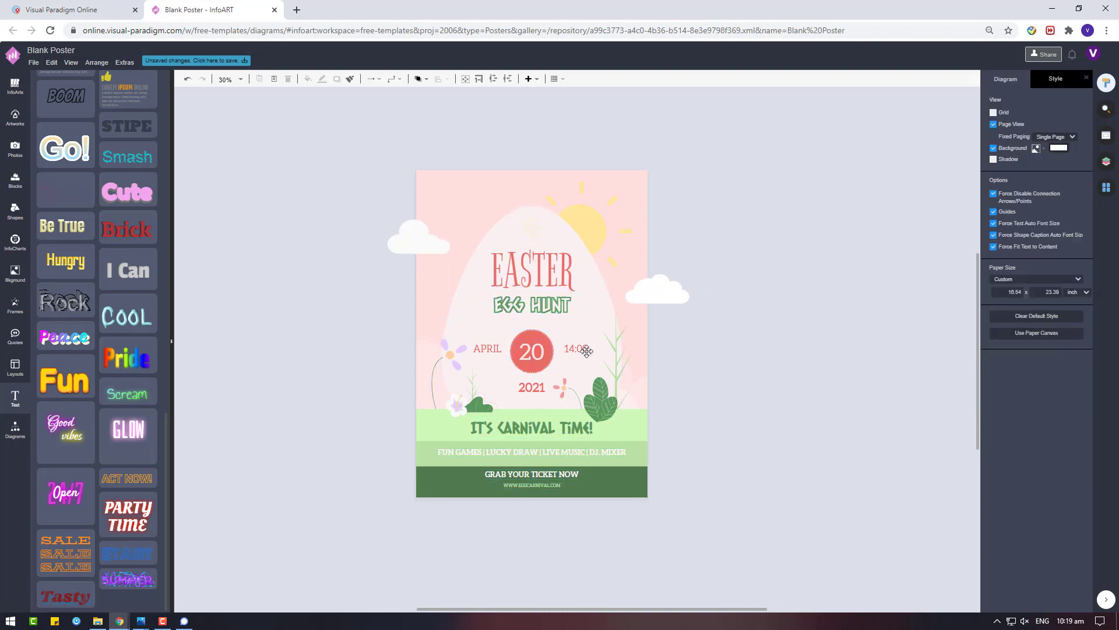
click(533, 484)
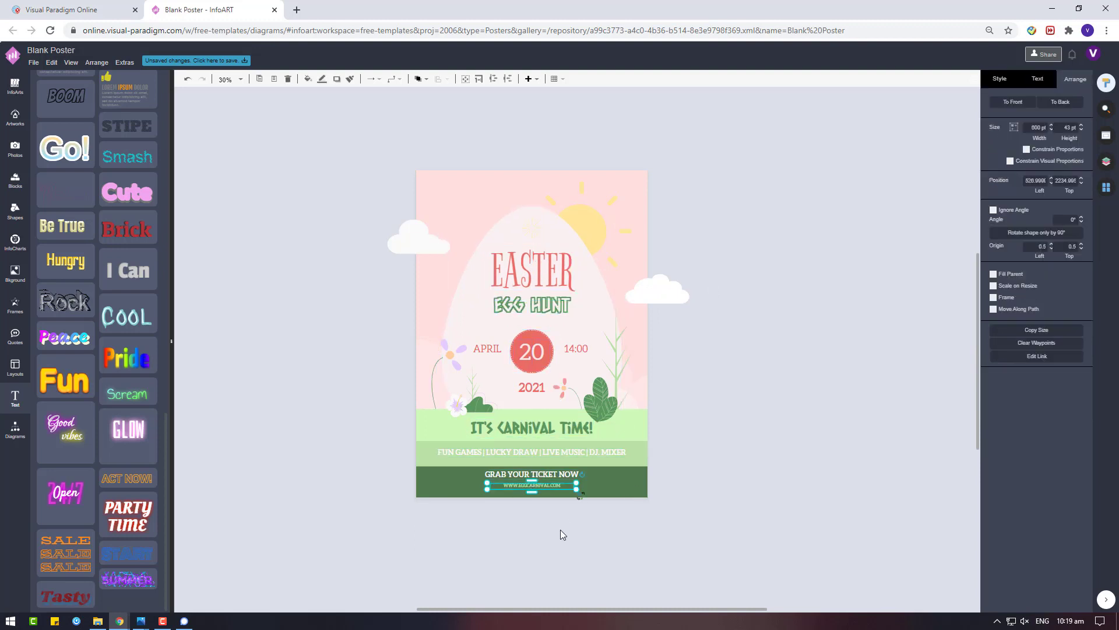
Nudge GRAB YOUR TICKET NOW slightly lower on the poster
scroll(557, 544, up, 4)
click(532, 387)
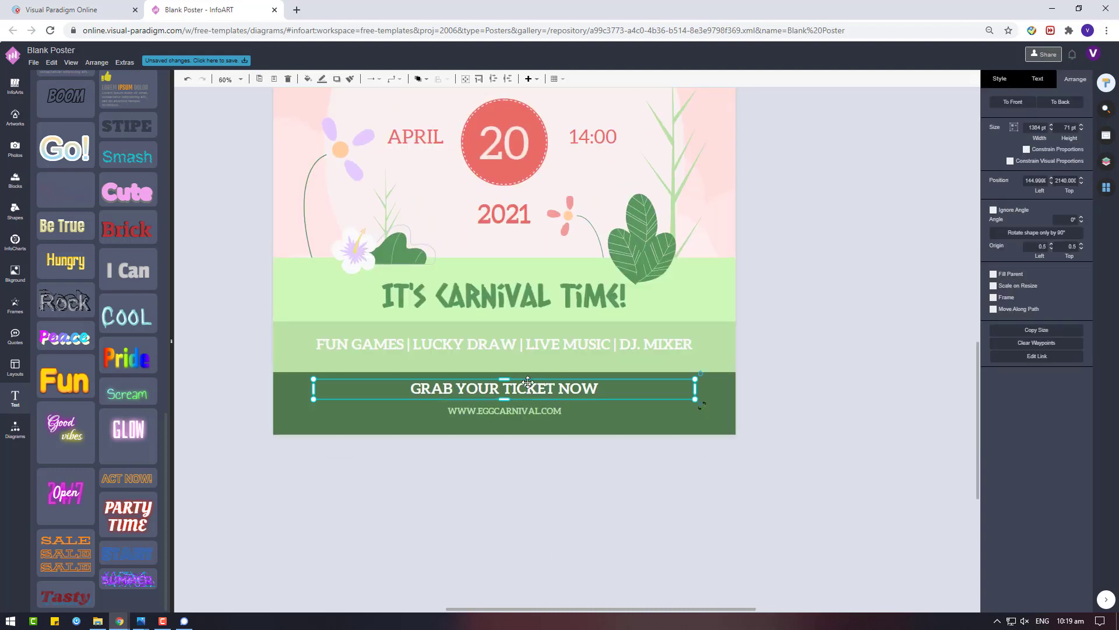
drag(532, 387, 532, 390)
click(621, 527)
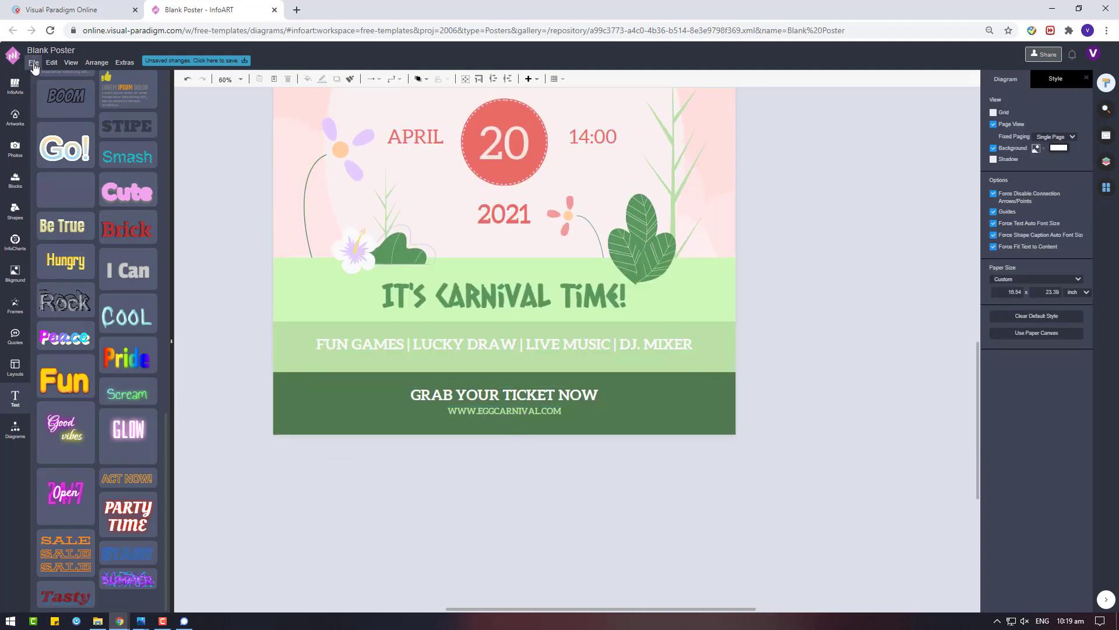
Rename the poster file to 'Egg Hunting Carnival Poster'
click(33, 62)
click(76, 177)
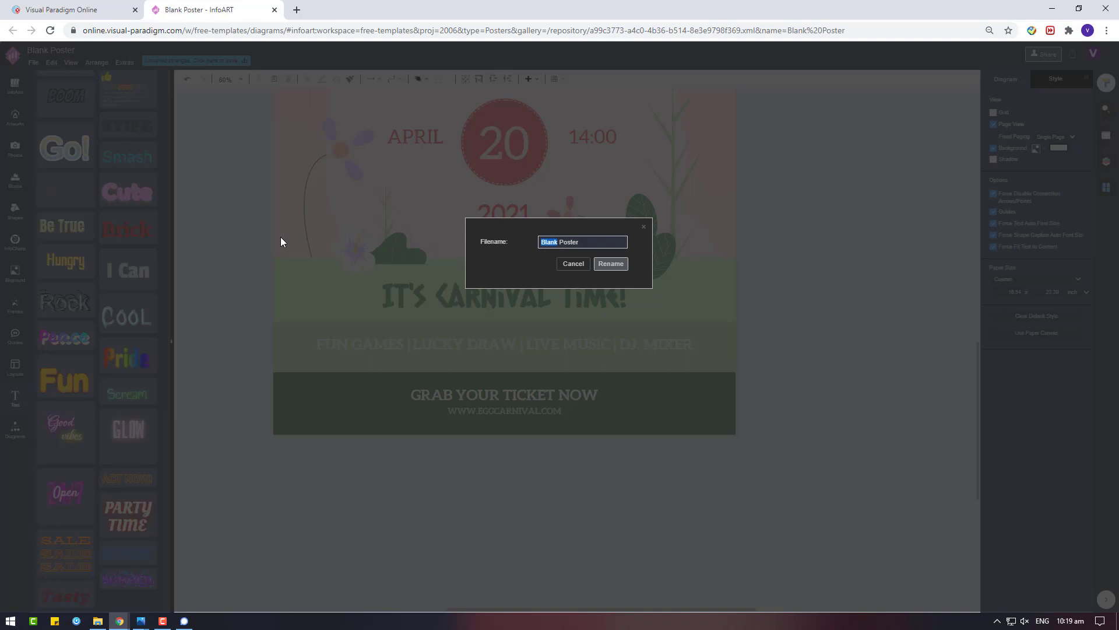
key(Delete)
key(Delete)
click(610, 263)
scroll(526, 453, up, 2)
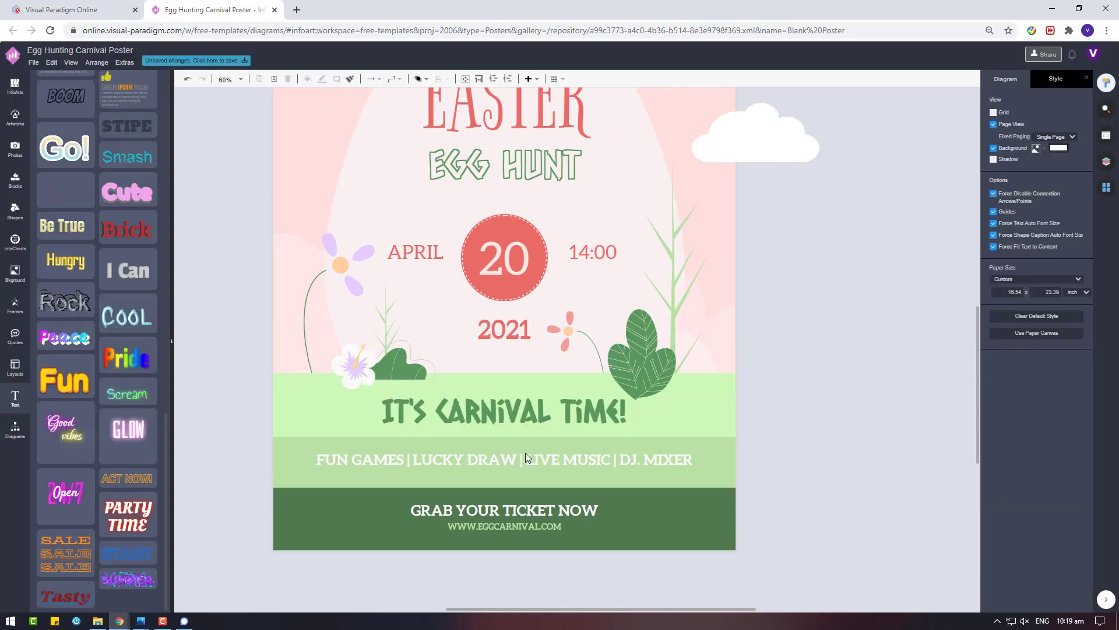
Give the APRIL, 20 and 2021 date texts a new font colour and check 14:00's colour
scroll(525, 452, up, 1)
click(586, 233)
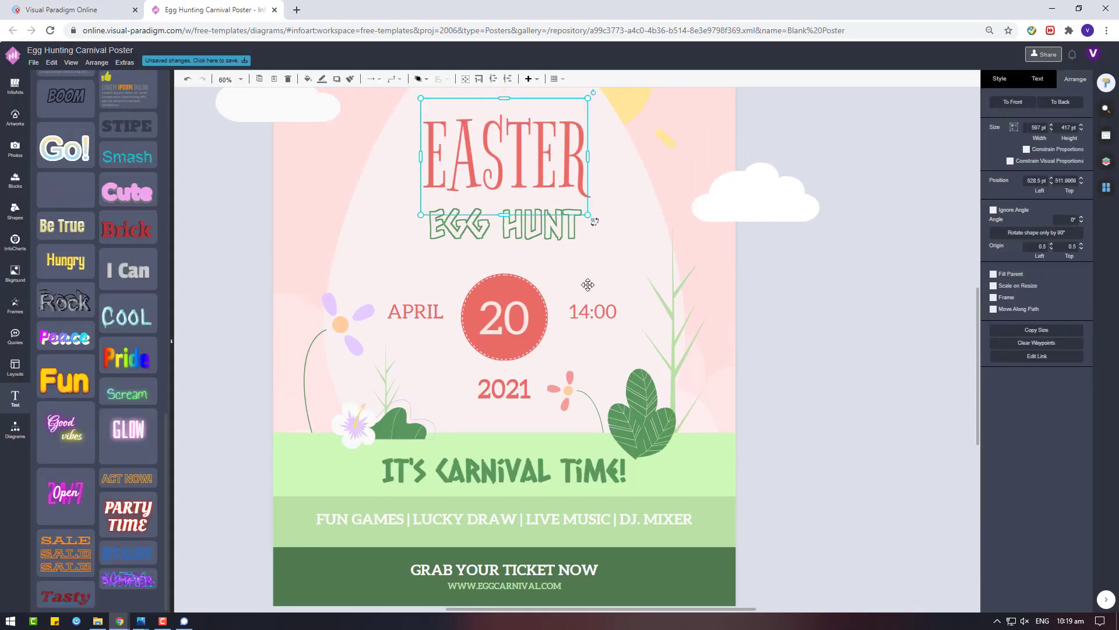
click(402, 312)
click(1037, 78)
click(1073, 184)
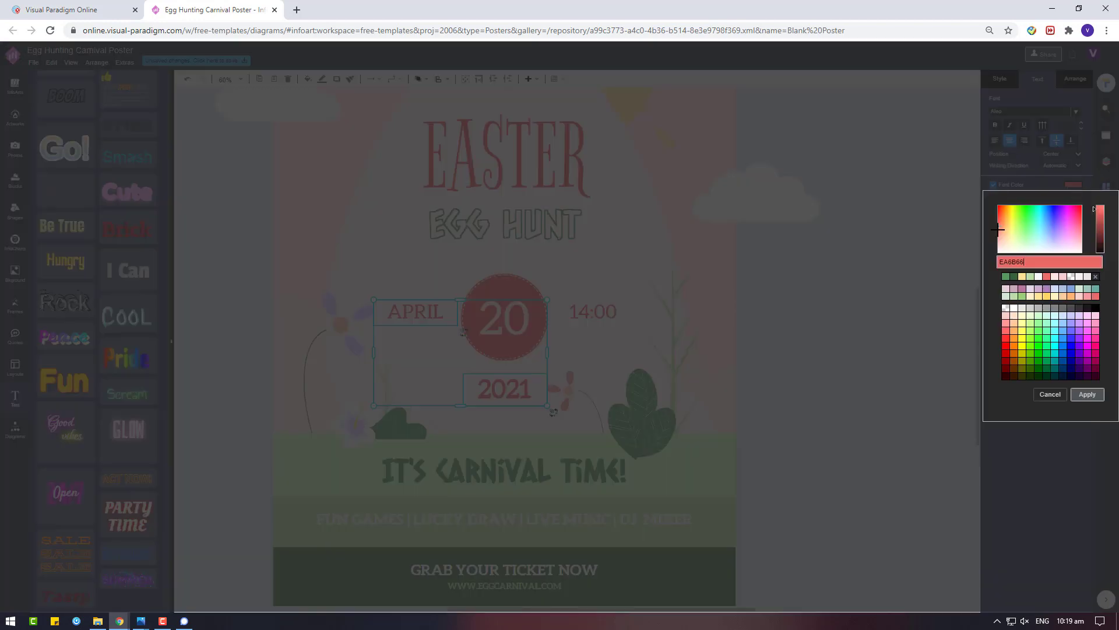
click(1087, 394)
click(586, 315)
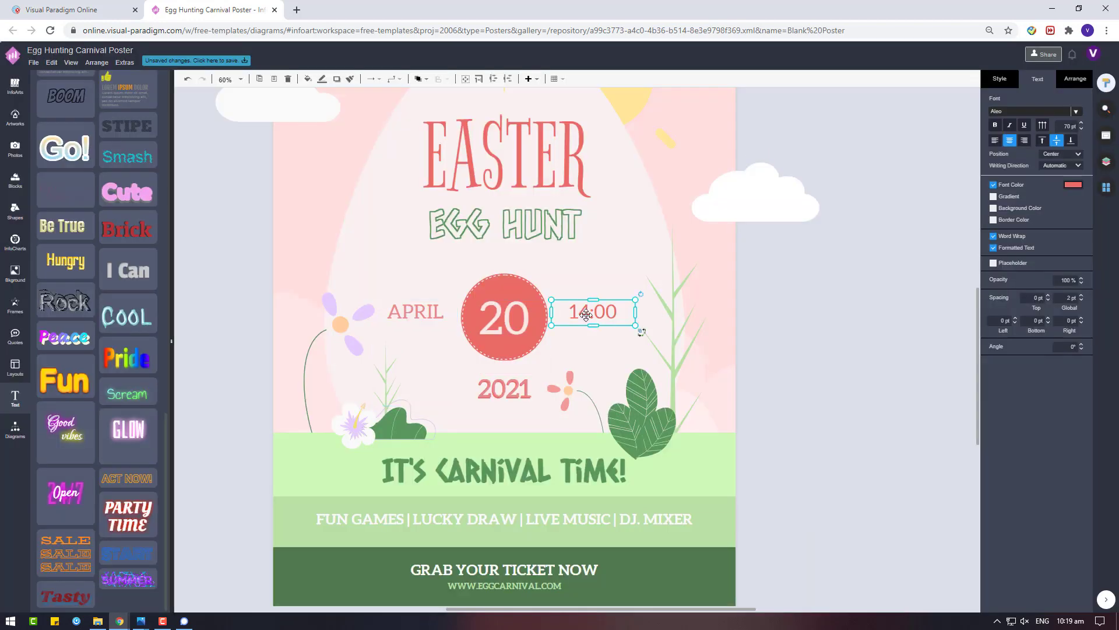
click(1073, 186)
Change the EASTER title's font colour
click(455, 153)
click(1072, 186)
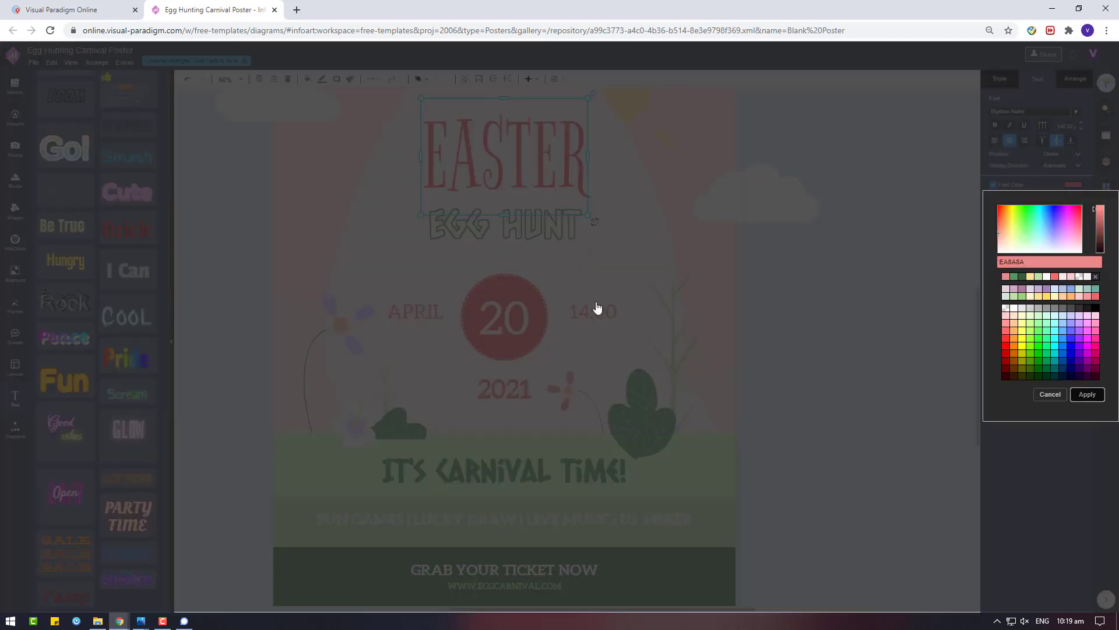
click(597, 307)
Fill the date circle with lighter pink EA8A8A
click(504, 318)
click(995, 115)
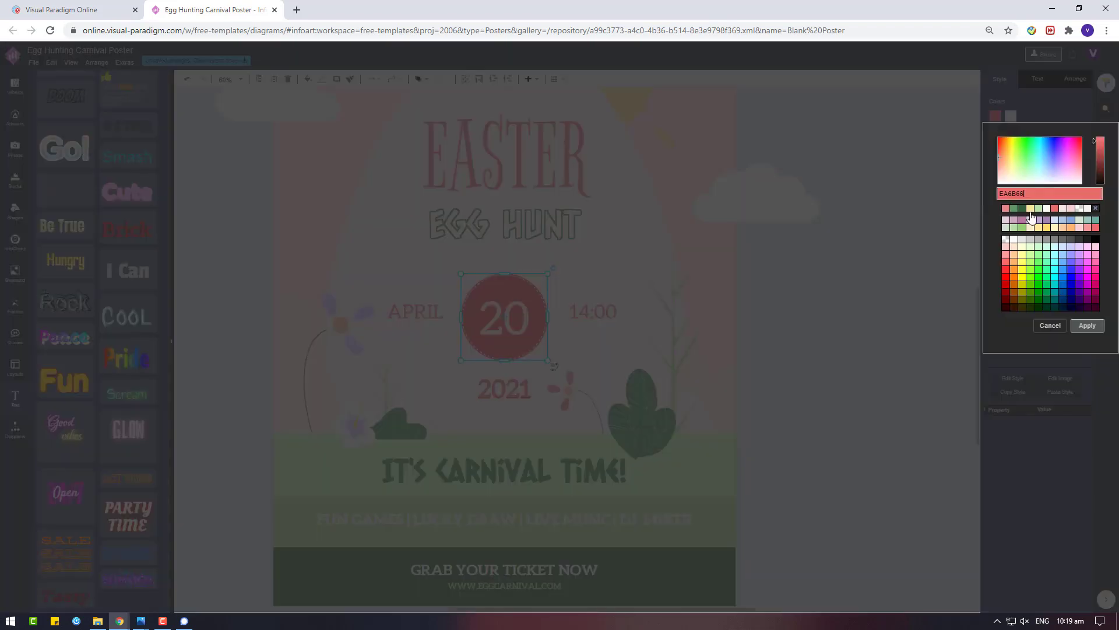
click(1085, 326)
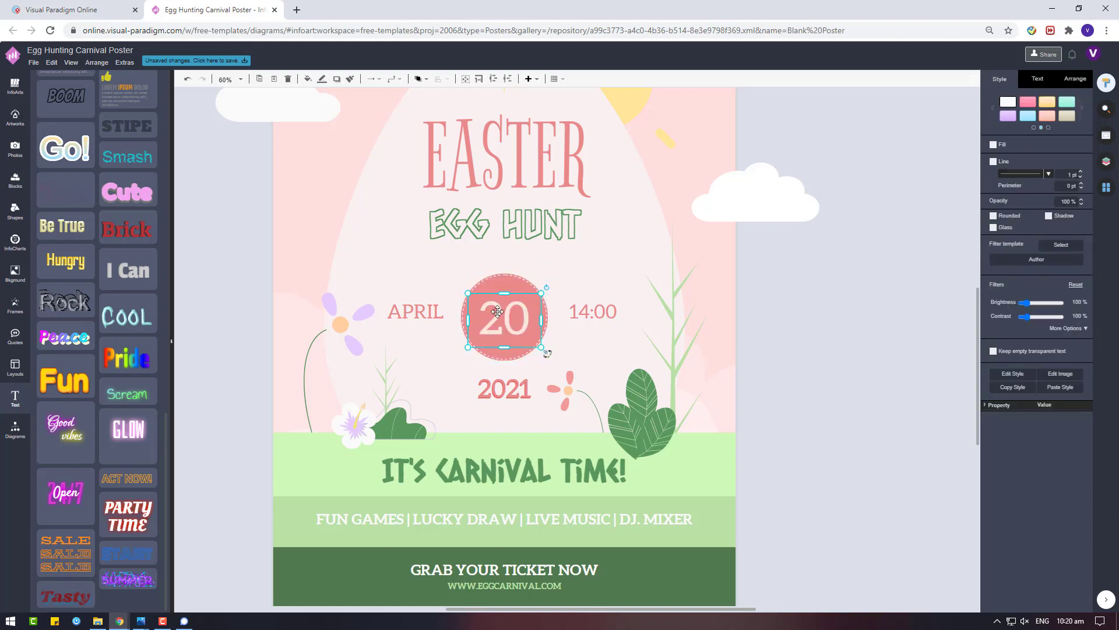
Set the 20 numeral in Aldrich and re-centre it inside the circle
click(1037, 78)
click(1026, 111)
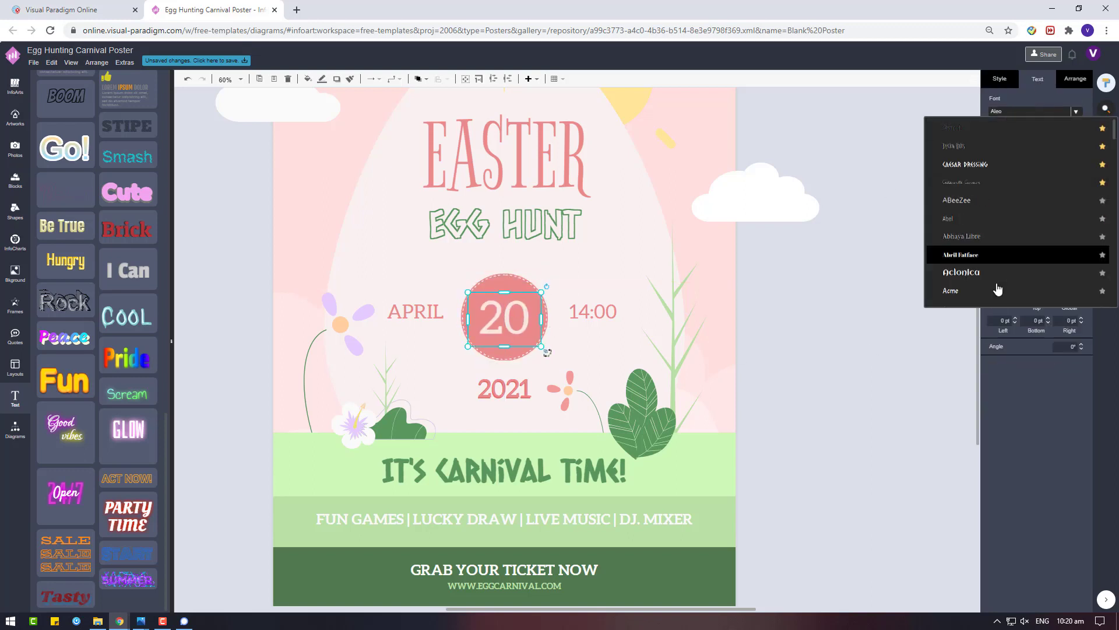
scroll(998, 289, down, 3)
click(962, 200)
drag(511, 314, 512, 312)
click(814, 328)
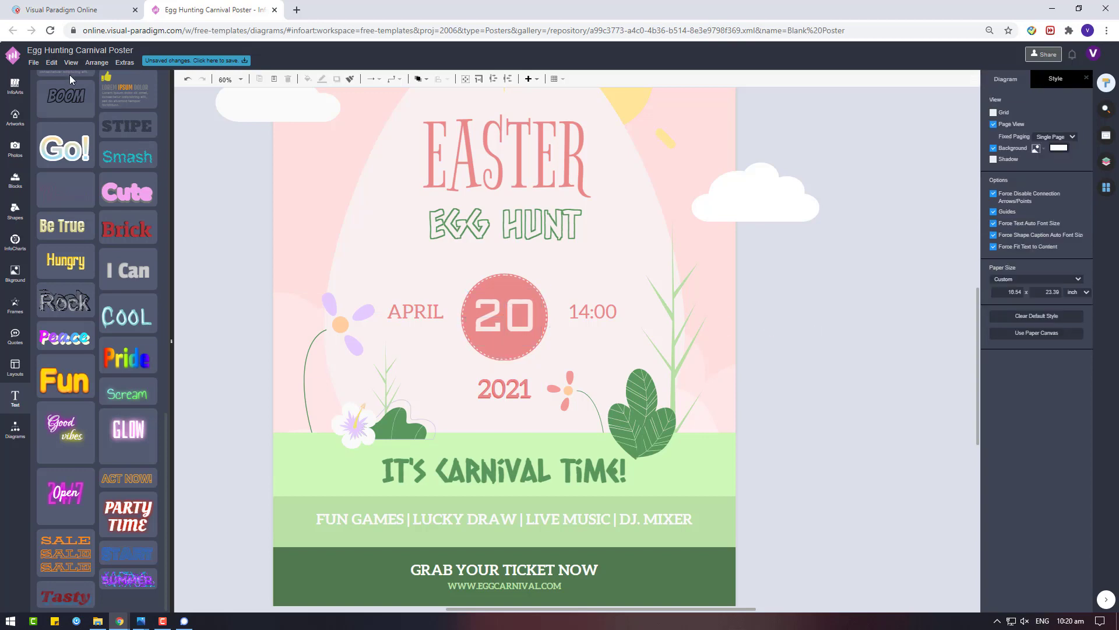
Save the poster
click(33, 63)
click(52, 120)
click(499, 279)
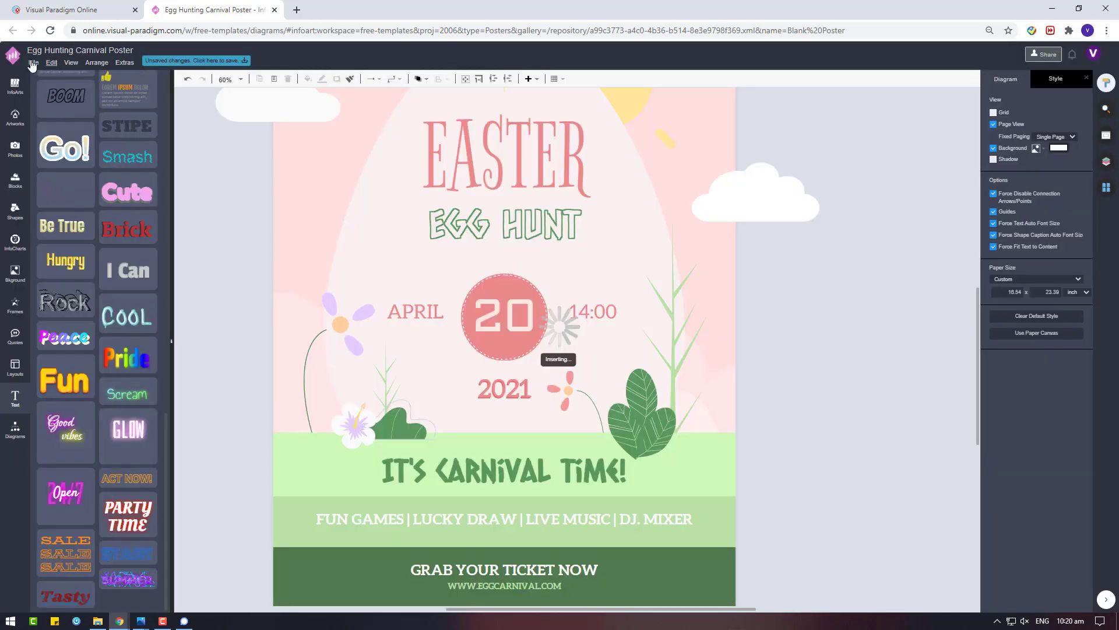
Export the poster as an image and download the Egg Hunting Carnival Poster file
click(34, 63)
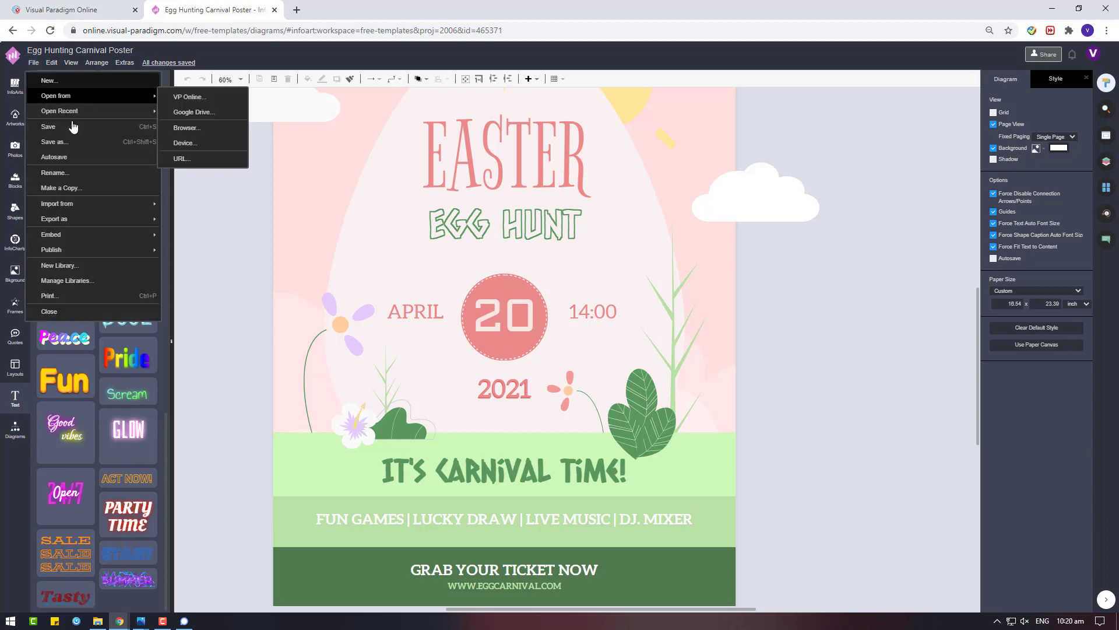
mouse_move(120, 220)
click(198, 242)
click(582, 319)
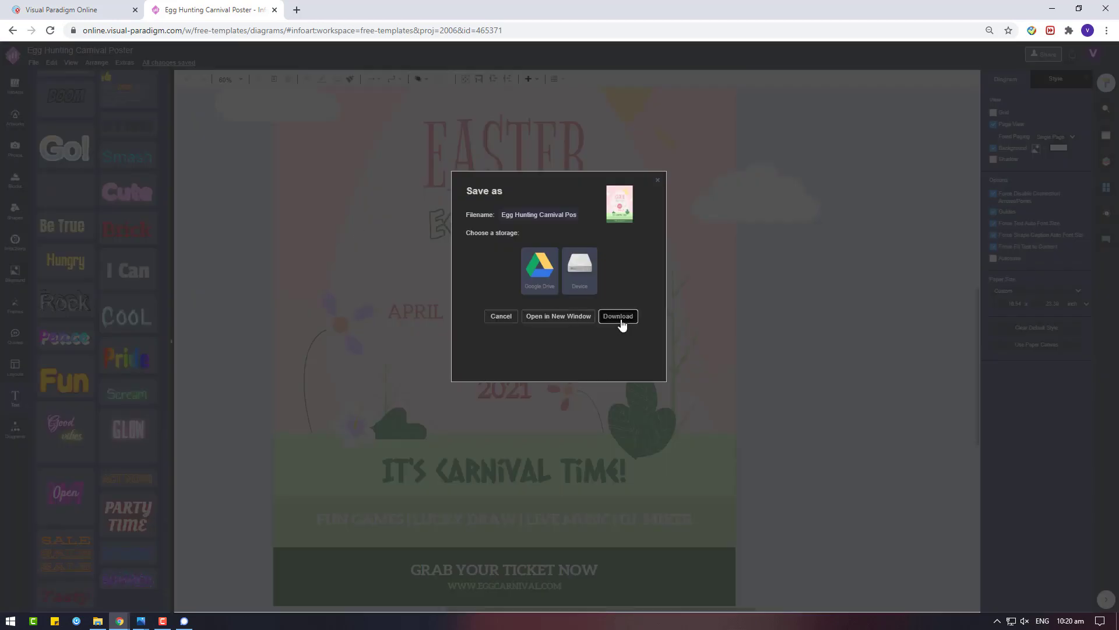
click(619, 318)
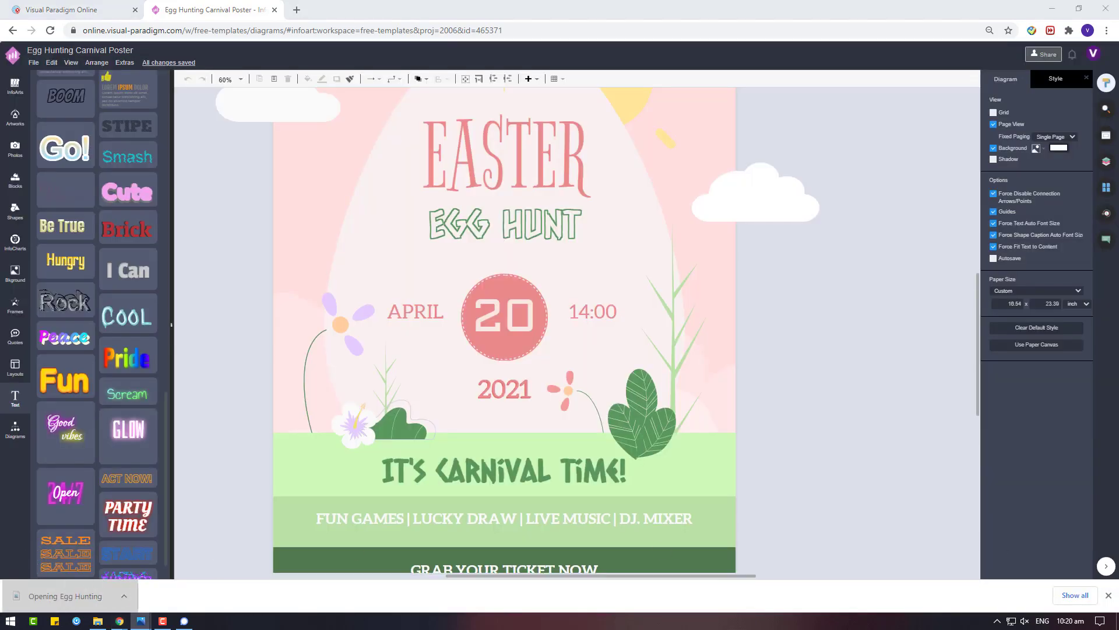